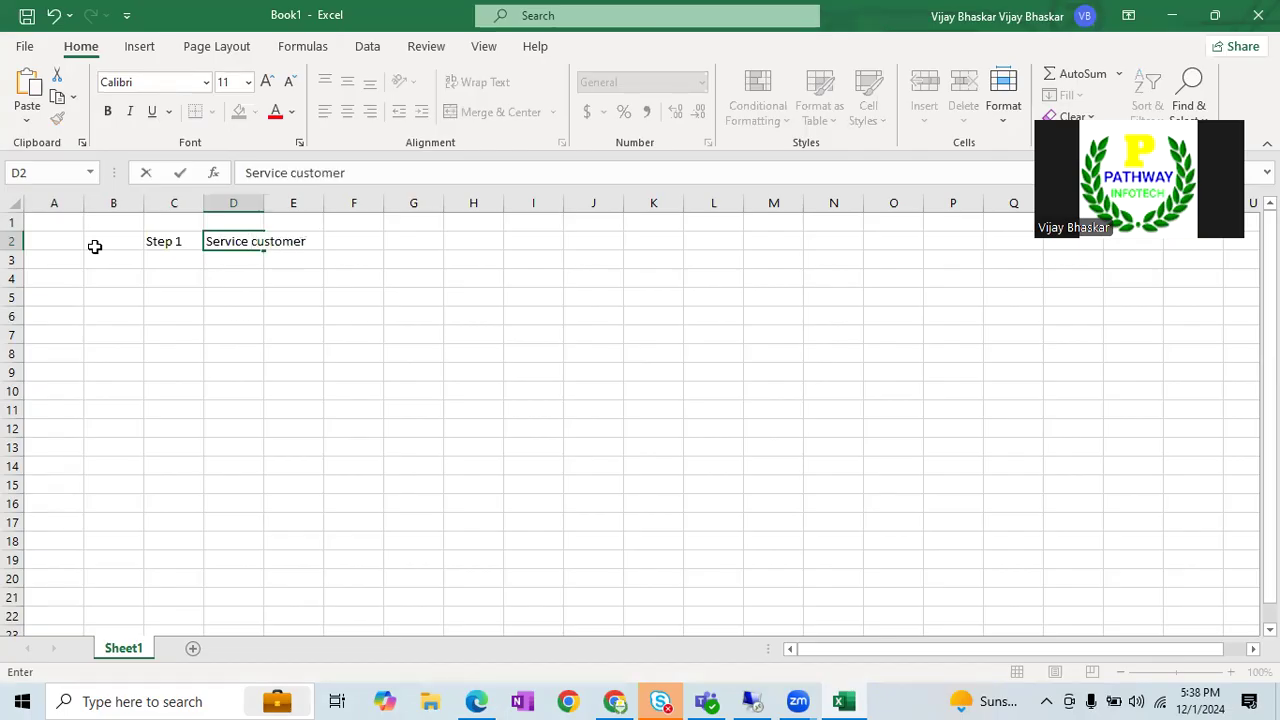
Step: Change the text in cell D2 to "Service Vendors" and fit column D's width to its contents
key("Tab")
left_click(226, 246)
double_click(336, 172)
type("Vendors")
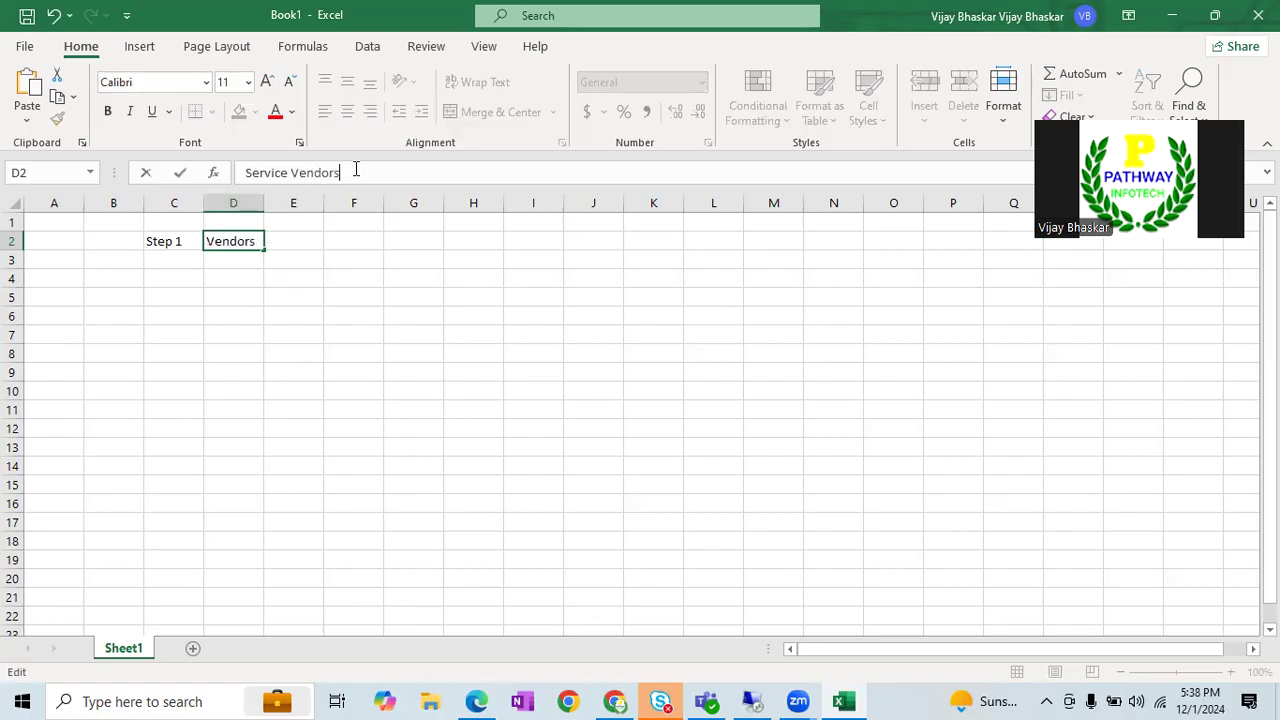
key("Tab")
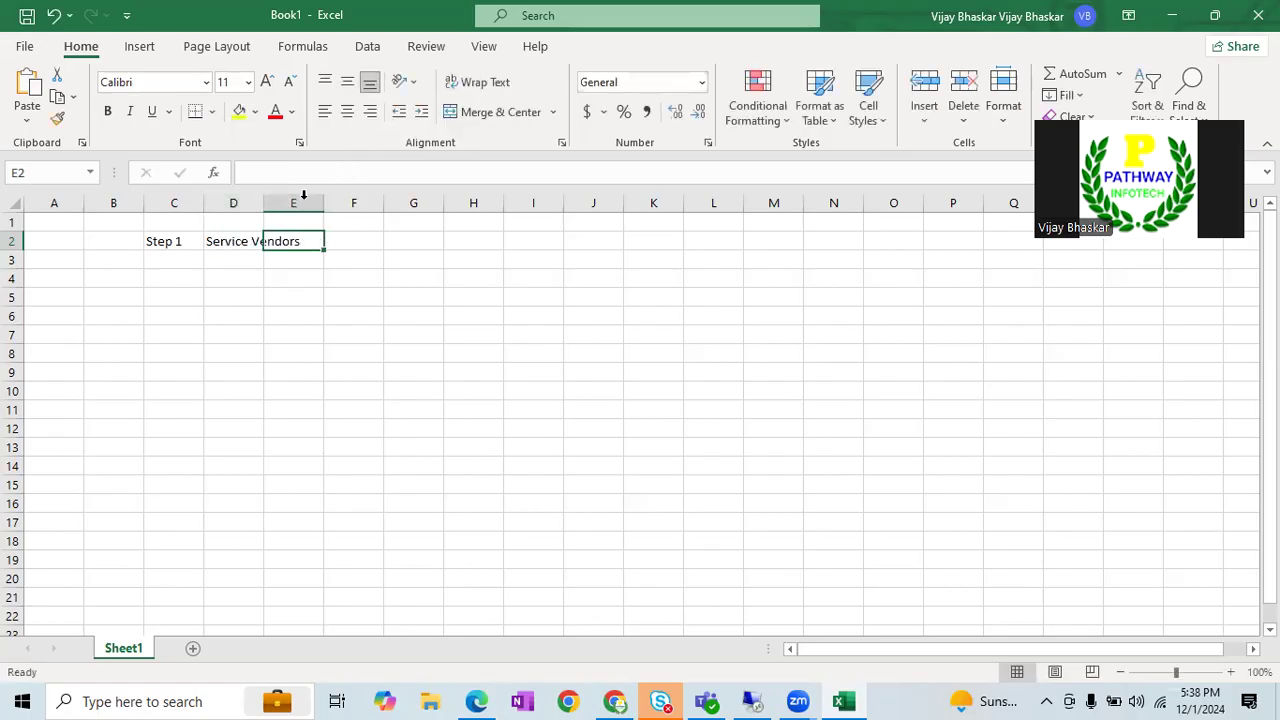
double_click(262, 203)
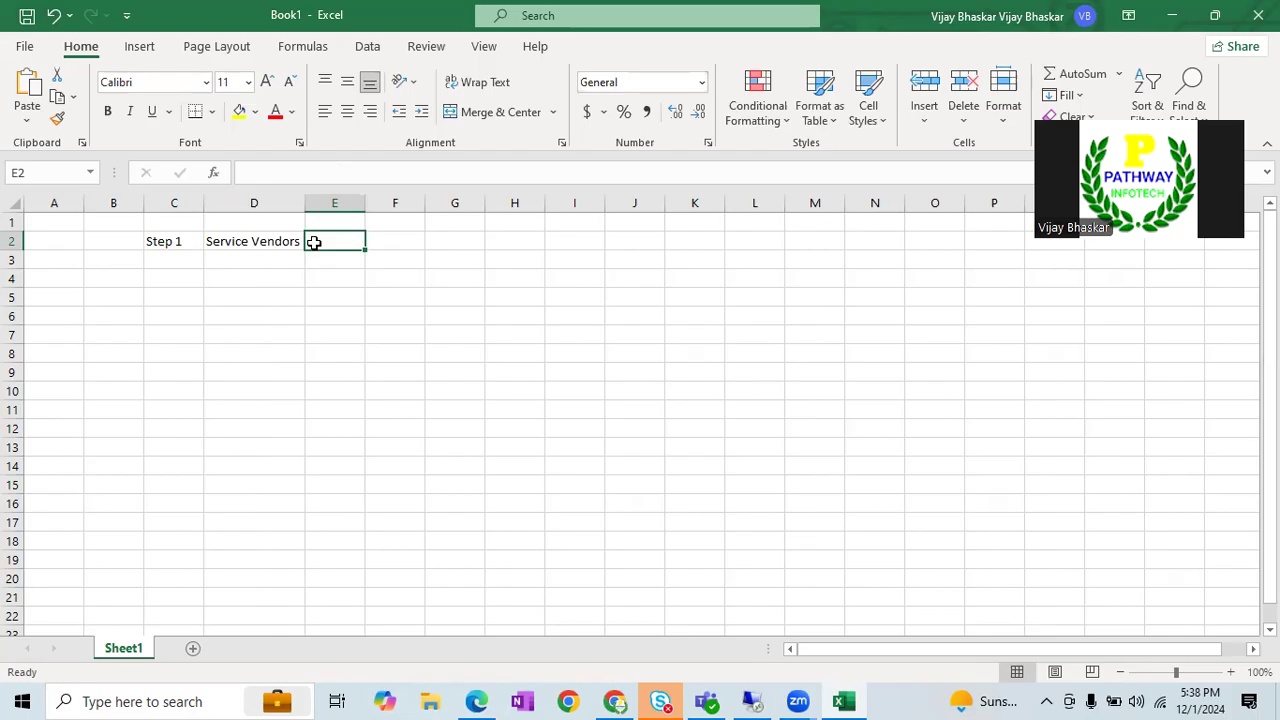
Step: Enter "Number ranges" in cell E2 and fit column E's width to its contents
key("Left")
key("Down")
key("Up")
key("Right")
type("Number ranges")
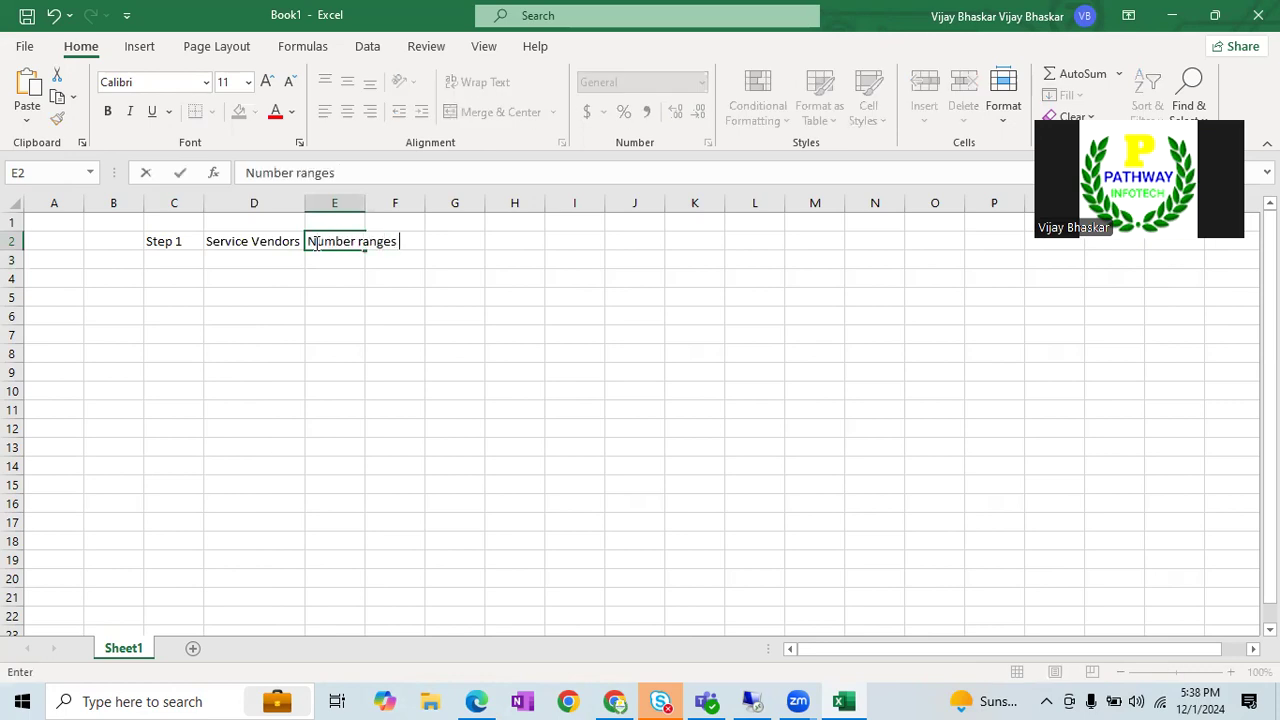
key("Return")
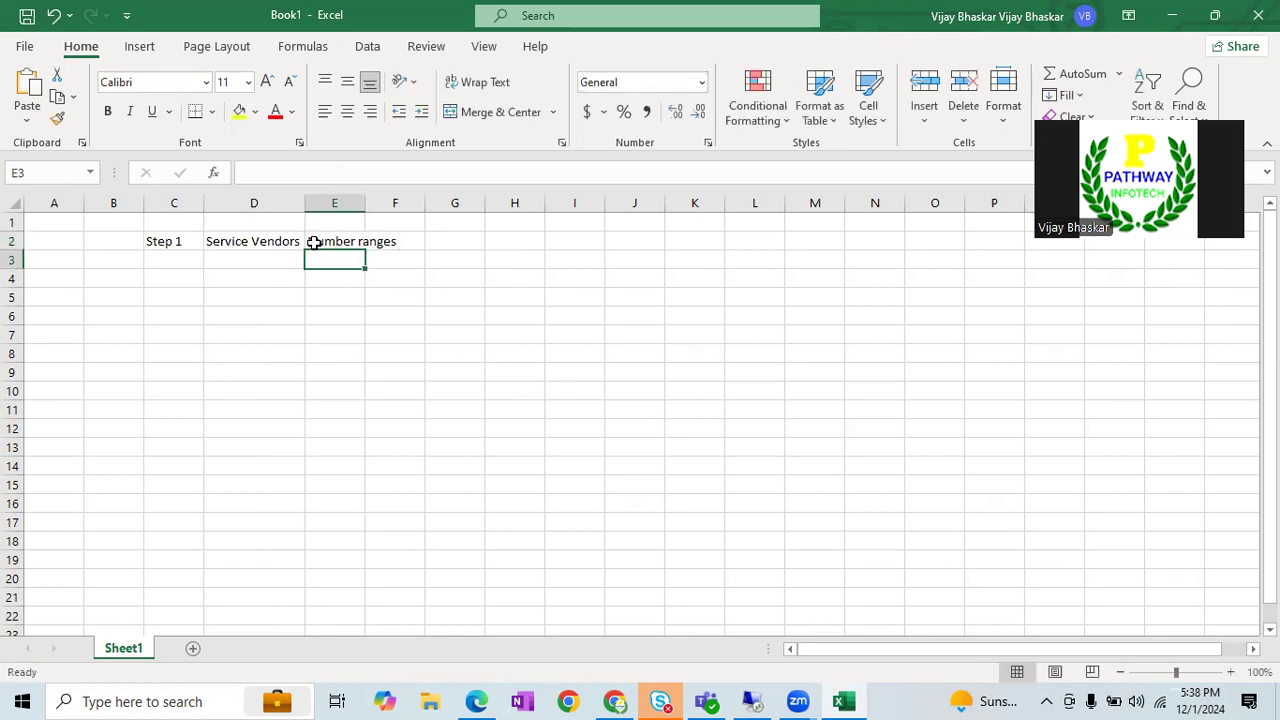
double_click(365, 203)
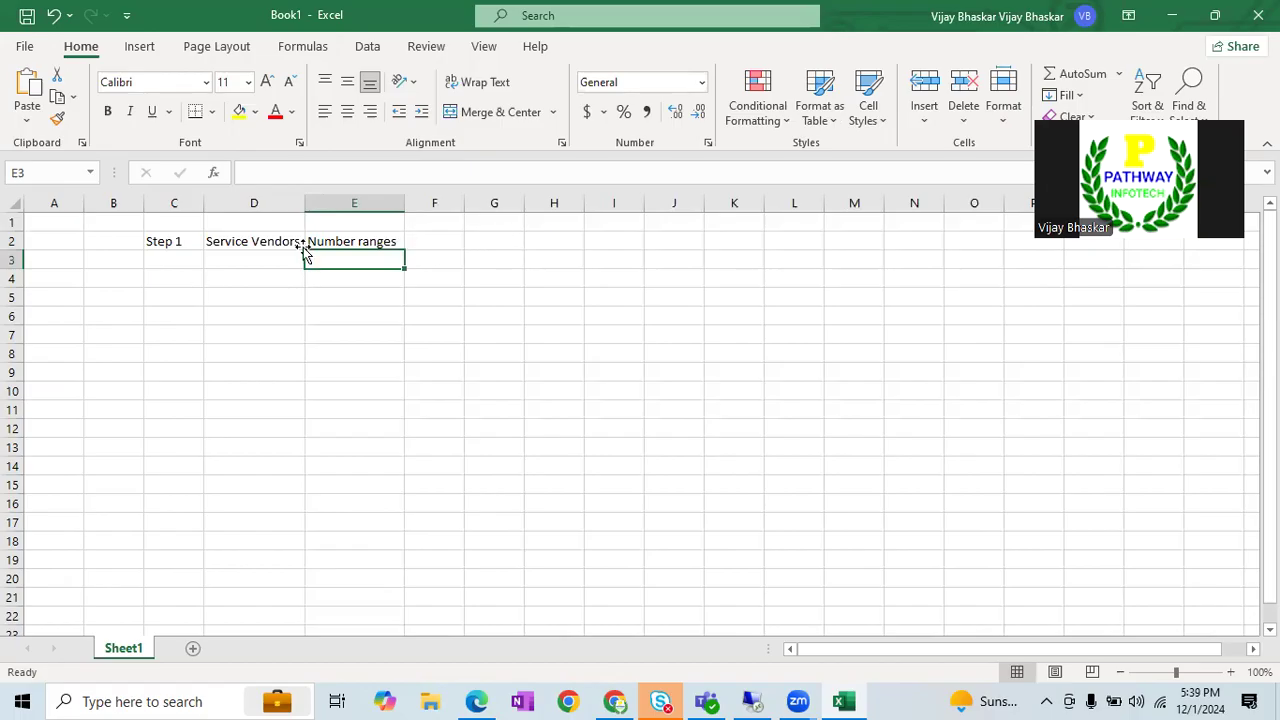
Step: Enter the heading "FI Configuration" in cell D1
left_click(228, 222)
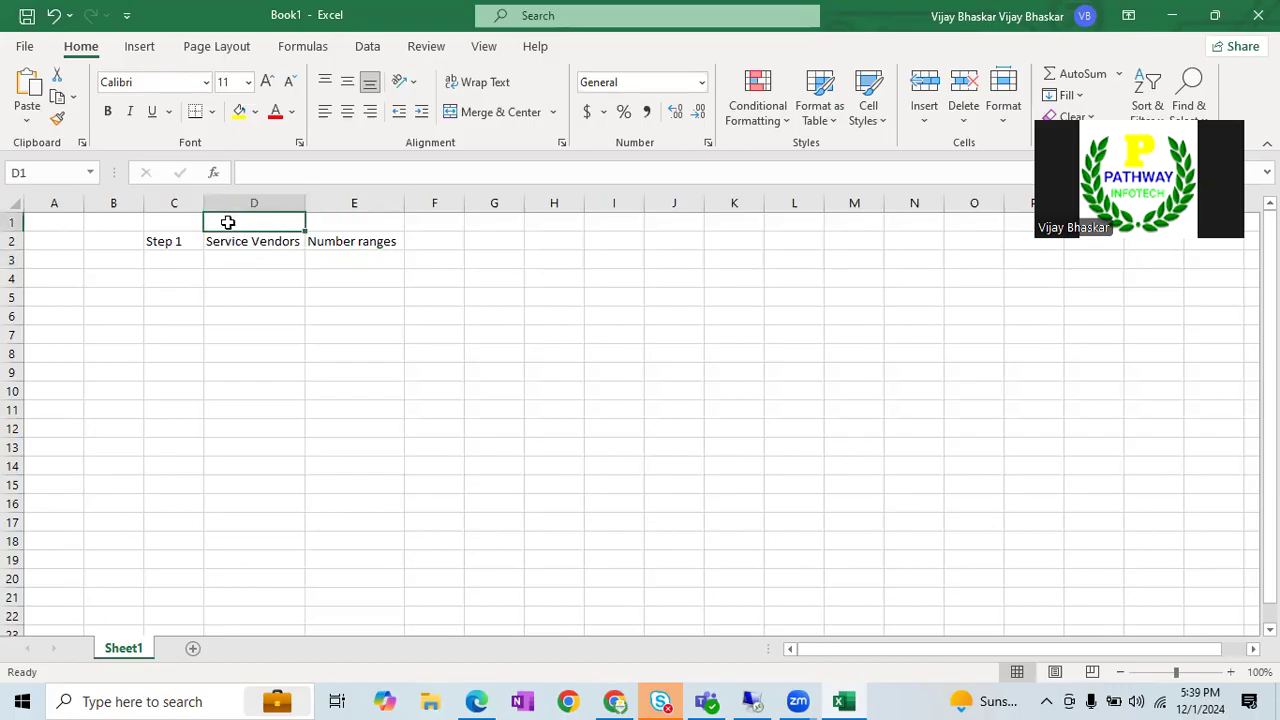
type("FI Configuyra")
key("BackSpace")
key("BackSpace")
key("BackSpace")
type("ration")
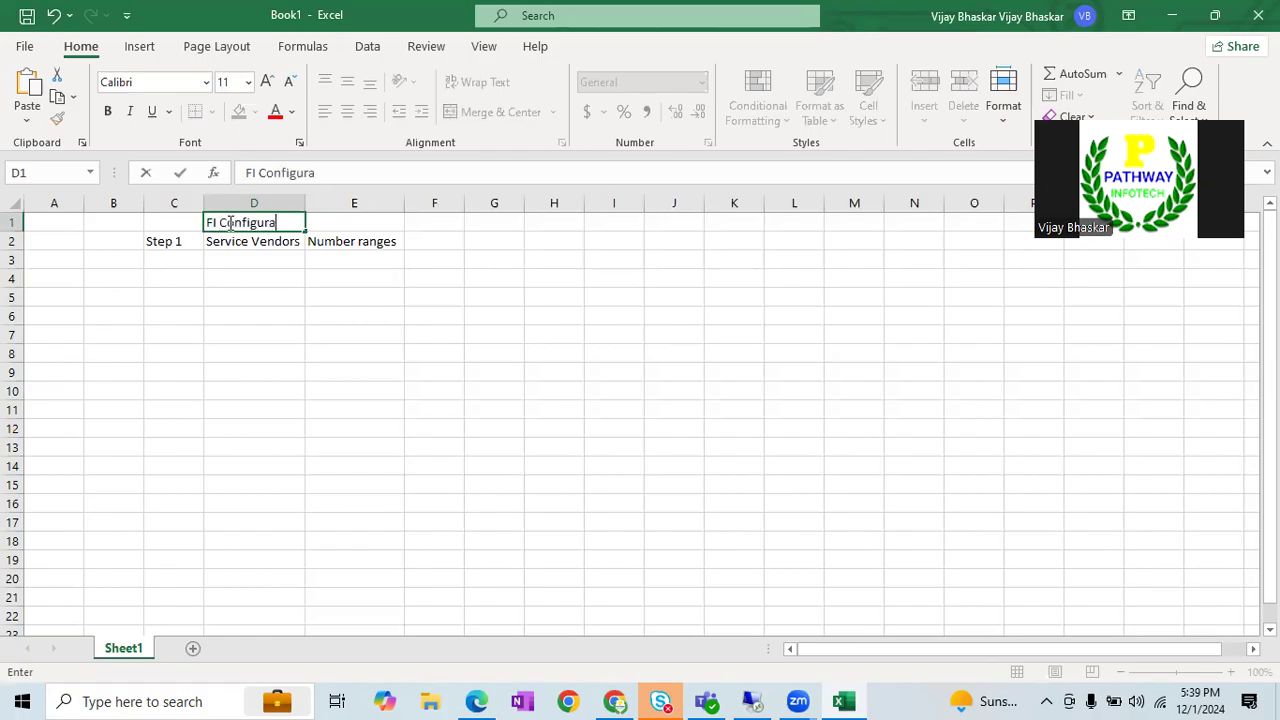
key("Tab")
Step: Enter the heading "BP Configuration Level" in cell G1
key("Tab")
key("Tab")
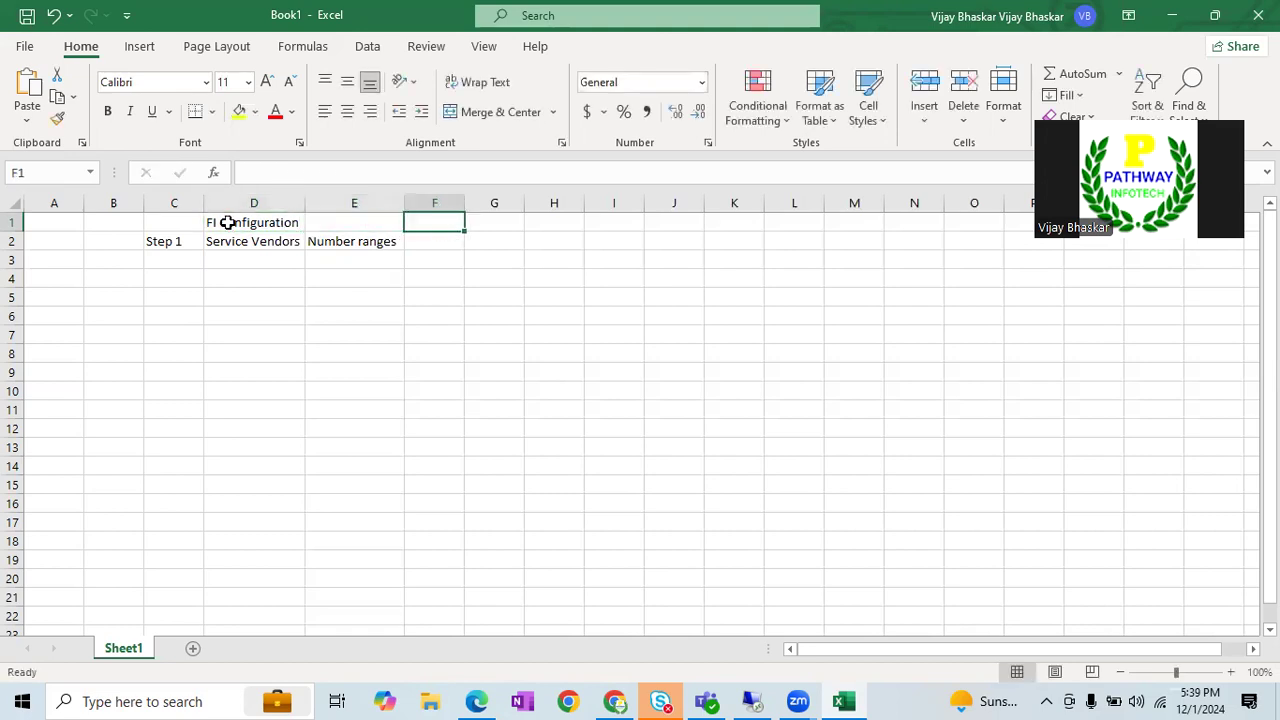
type("B")
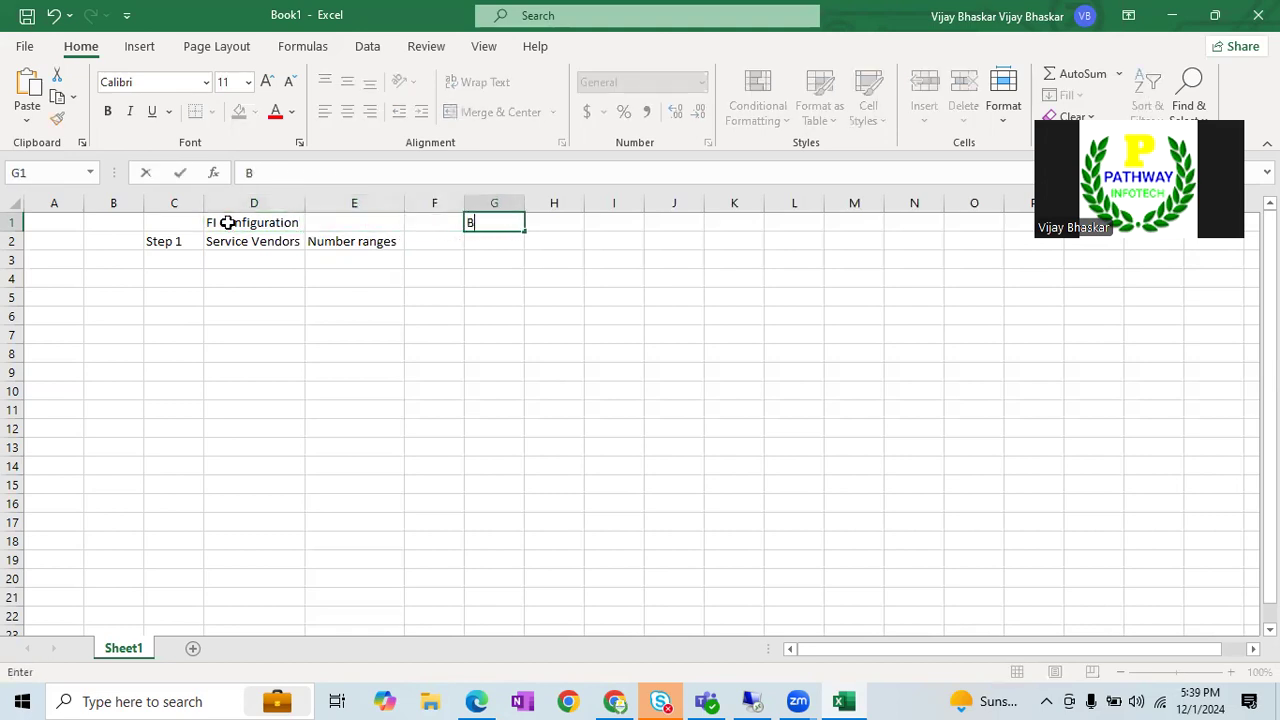
type("P Configu")
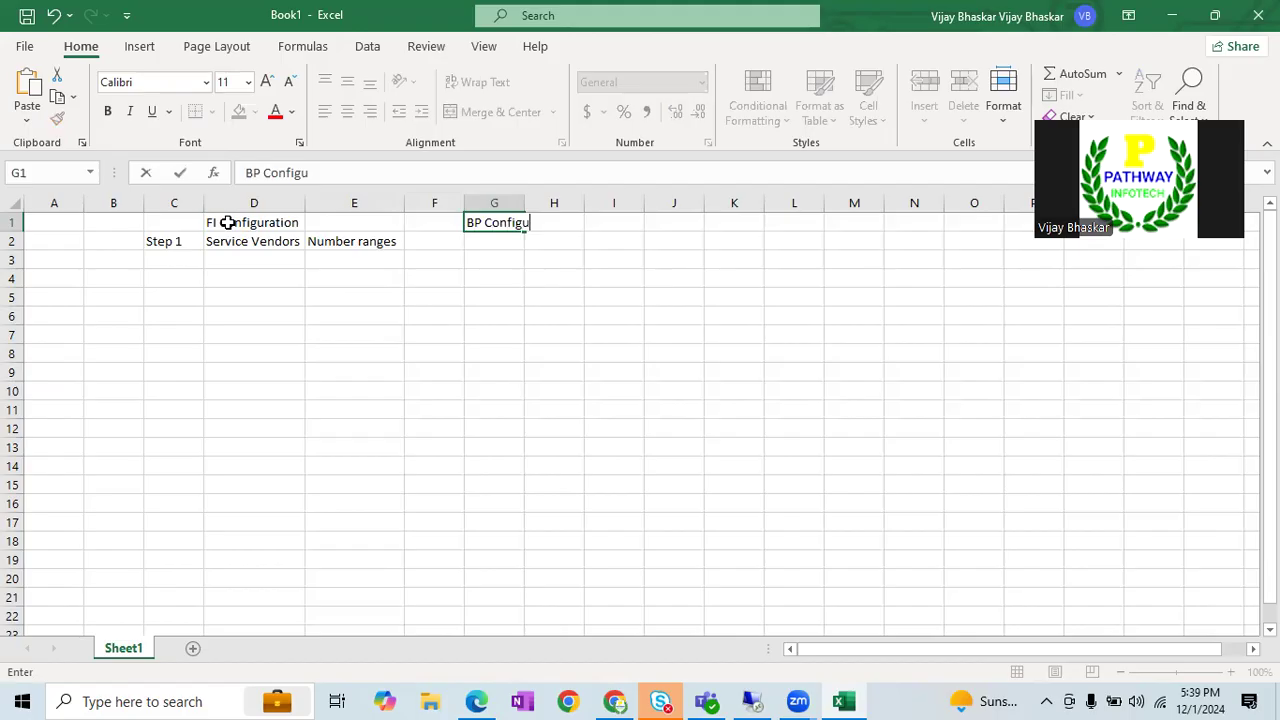
type("ration Level")
key("Return")
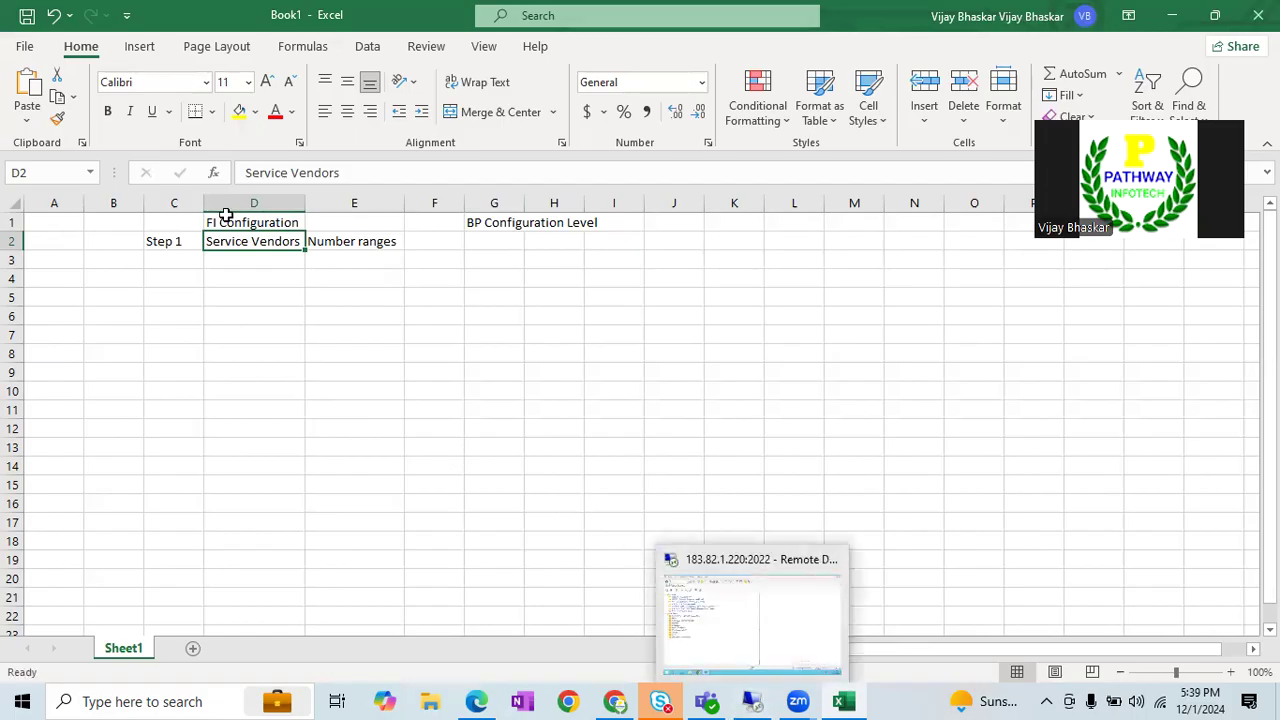
Step: Enter the account group code ABC1 in cell D3 under Service Vendors
left_click(216, 265)
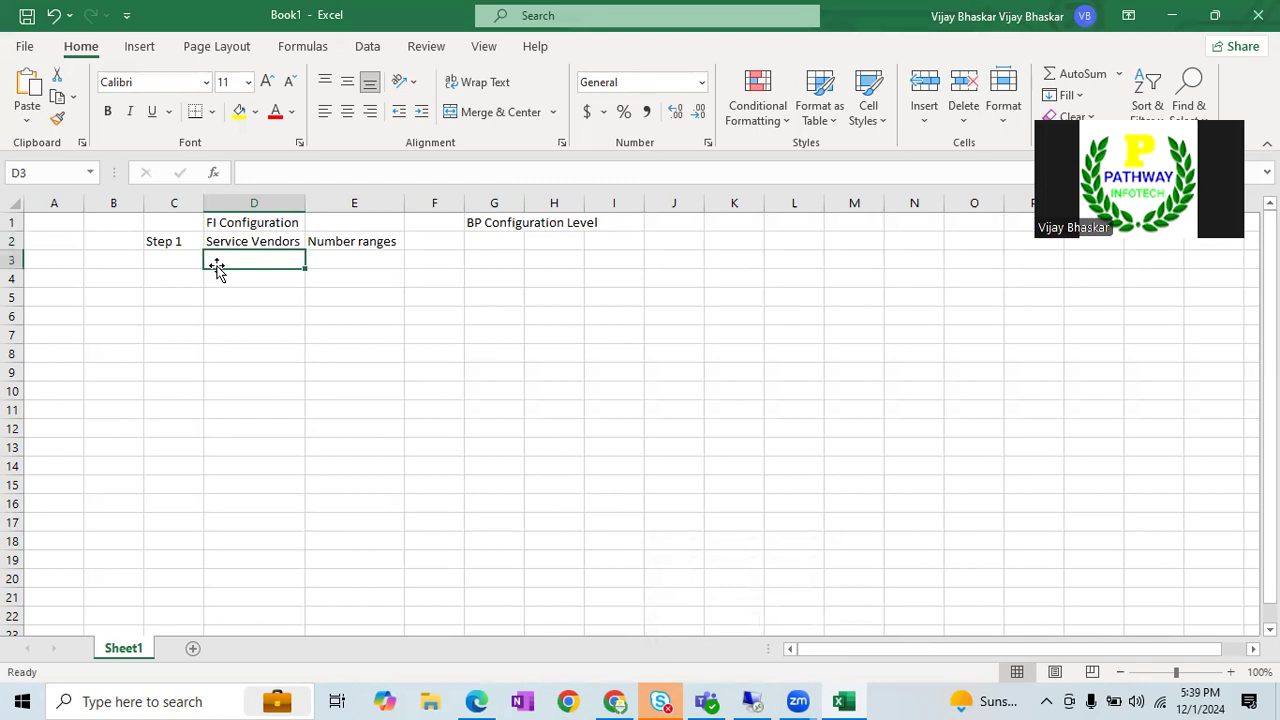
type("Z")
key("BackSpace")
type("A")
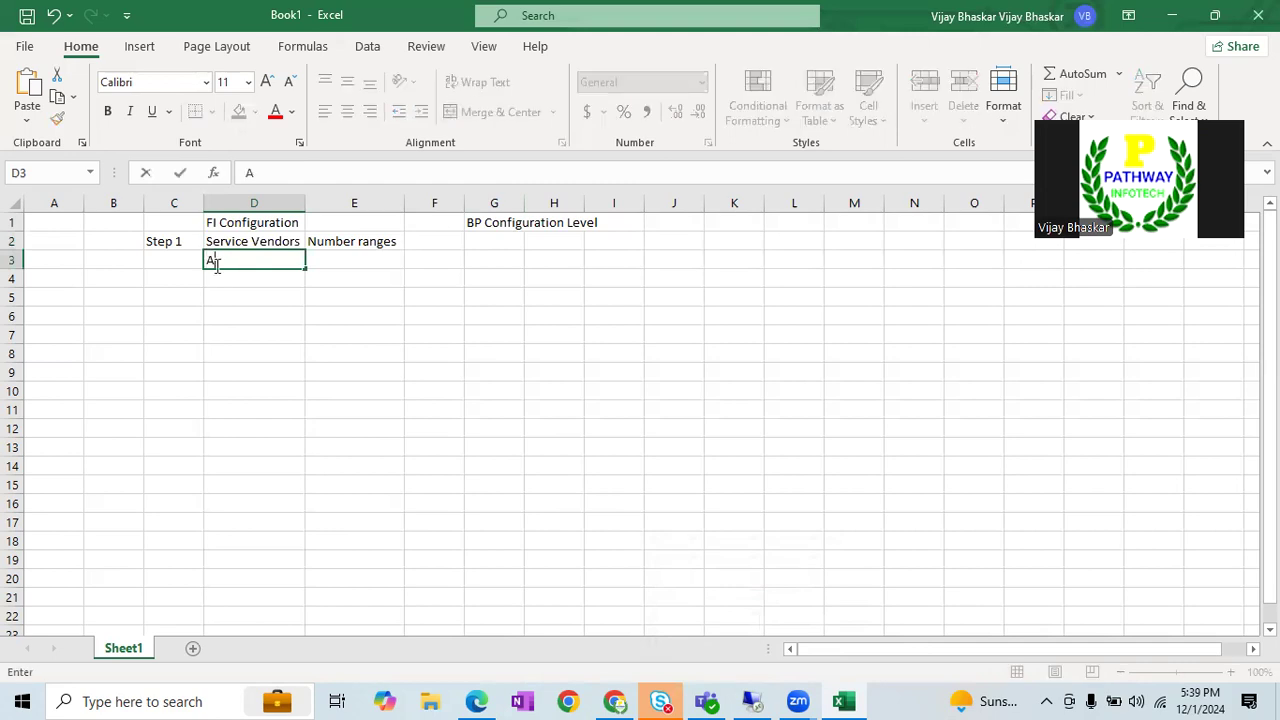
type("BC1")
key("Tab")
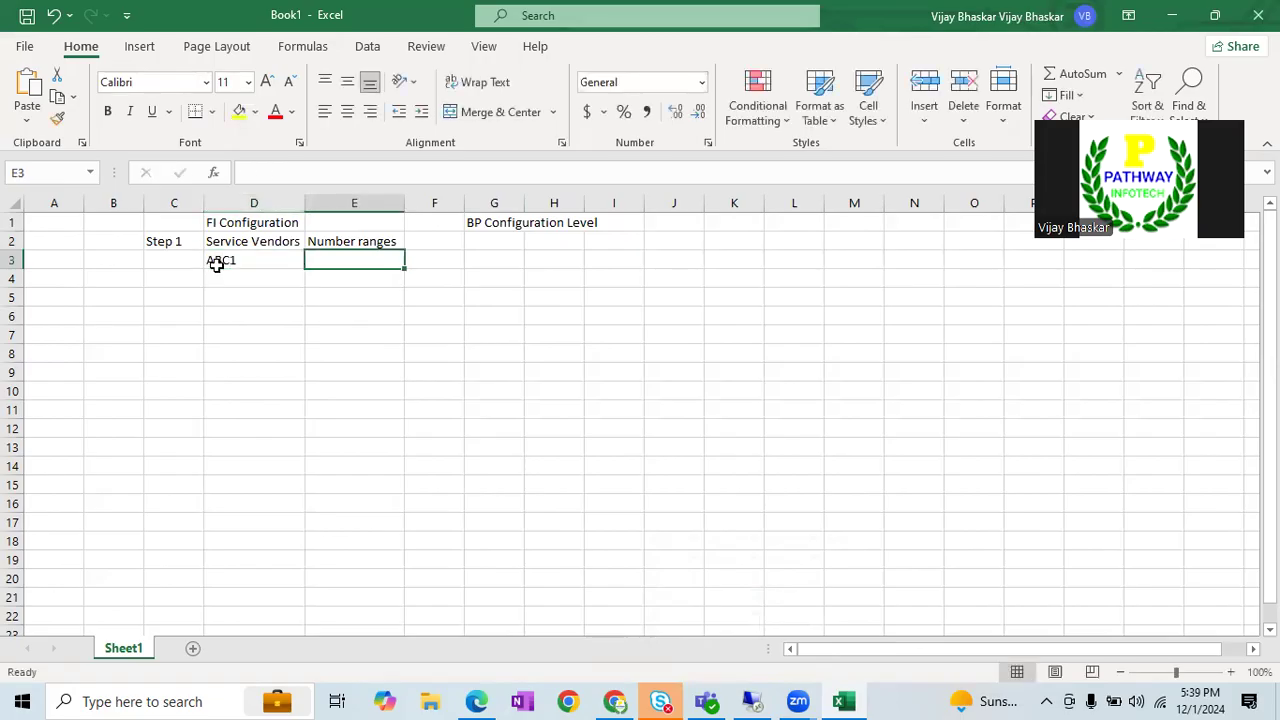
Step: Extend the entry in D3 to "ABC1 - Service Vendors" and fit column D's width to it
double_click(253, 264)
type("- Service Vern")
key("BackSpace")
key("BackSpace")
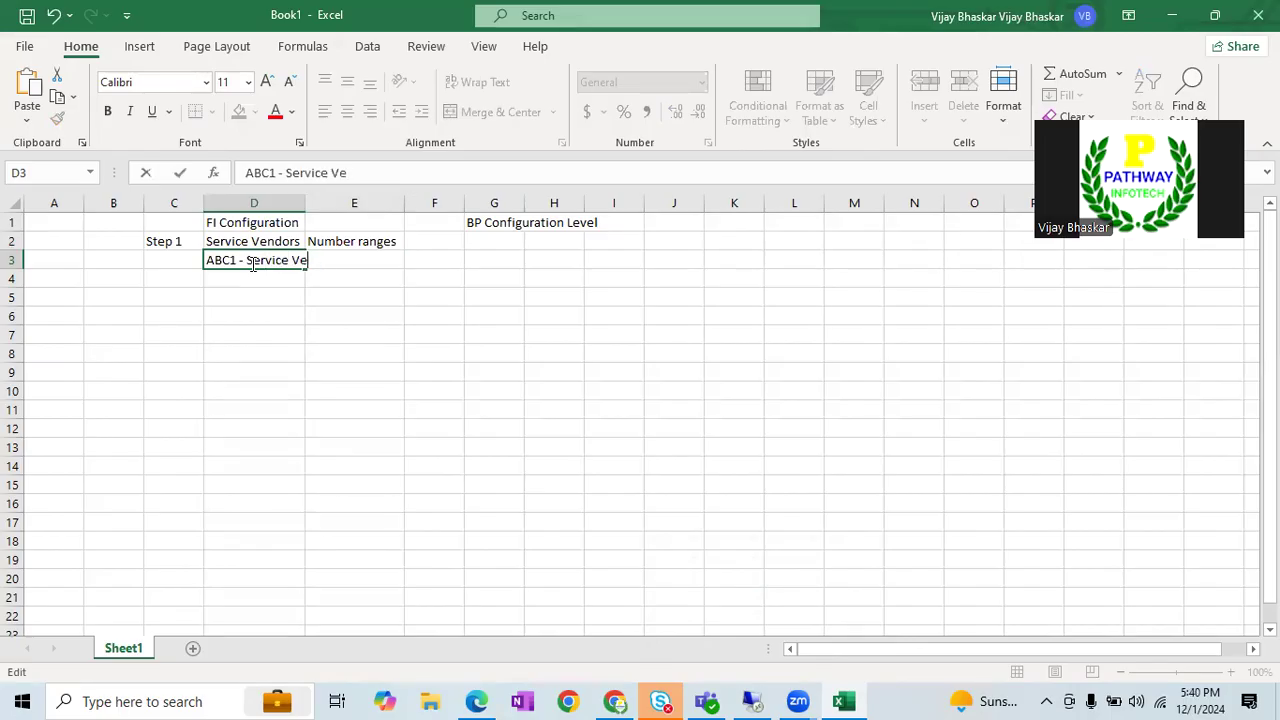
type("ndors")
key("BackSpace")
type("s")
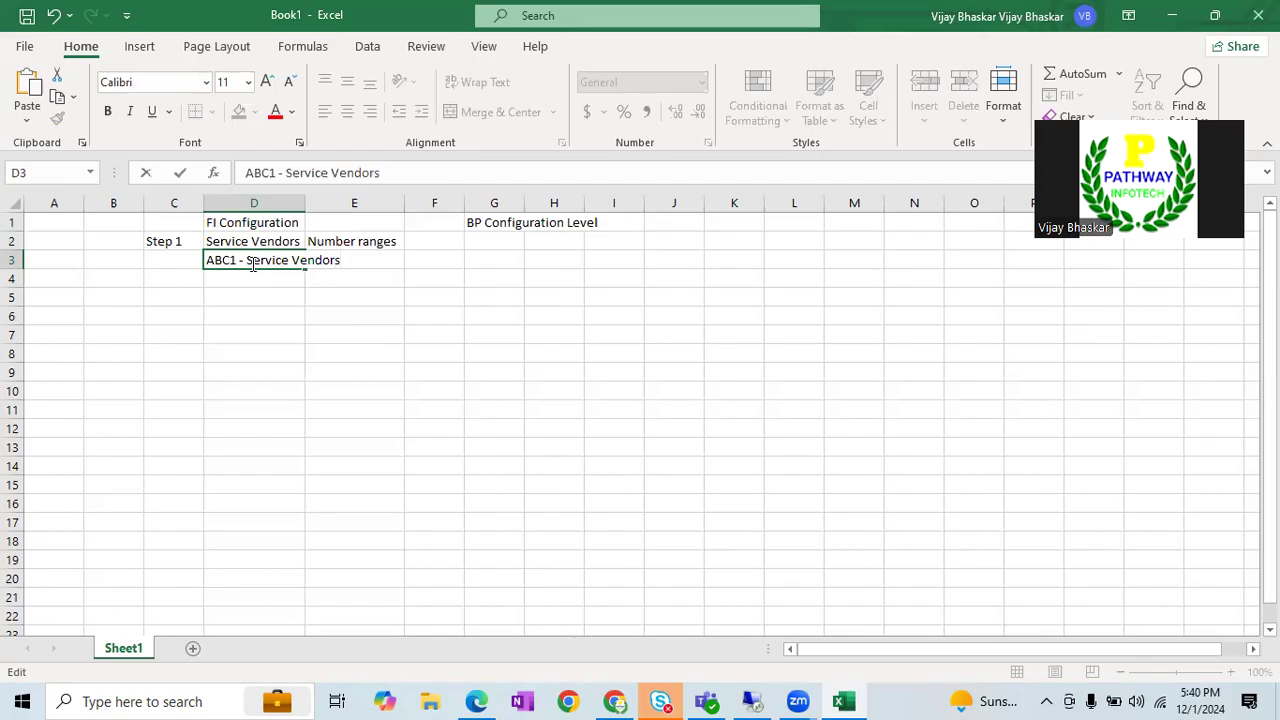
left_click(308, 203)
double_click(305, 203)
left_click(391, 260)
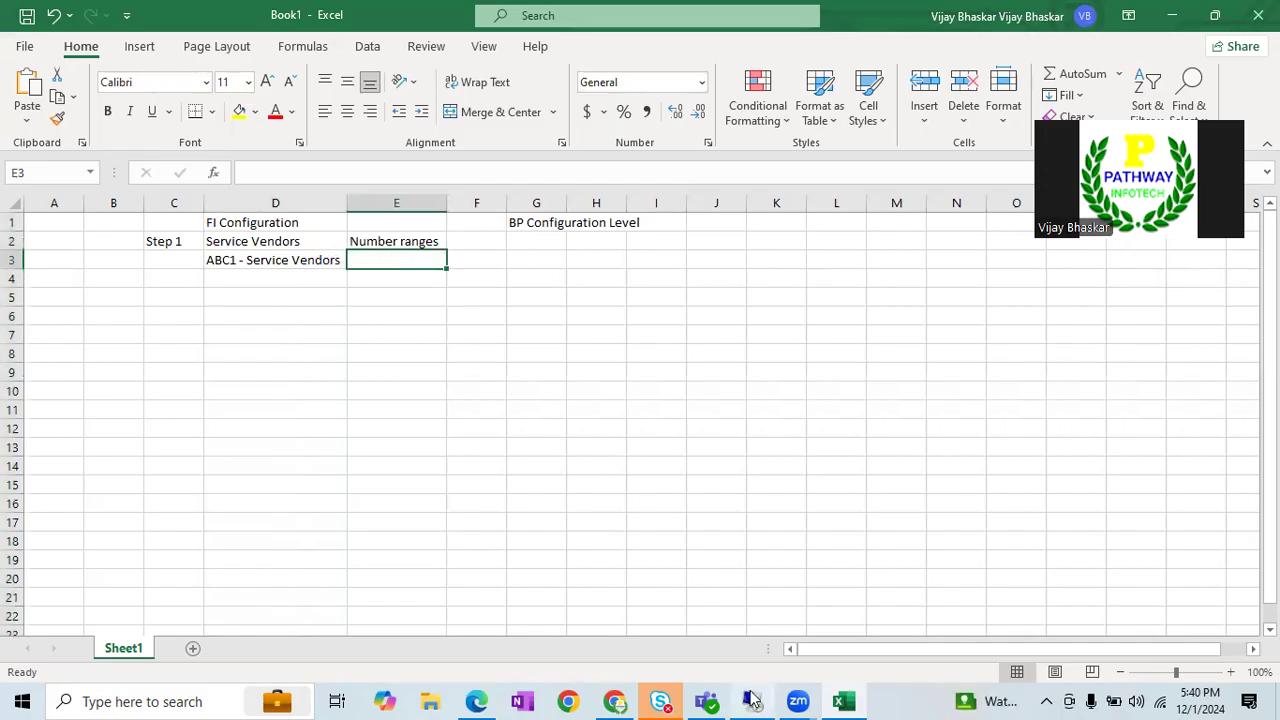
Step: Switch to the SAP remote session, run transaction spro and display the SAP Reference IMG
left_click(722, 598)
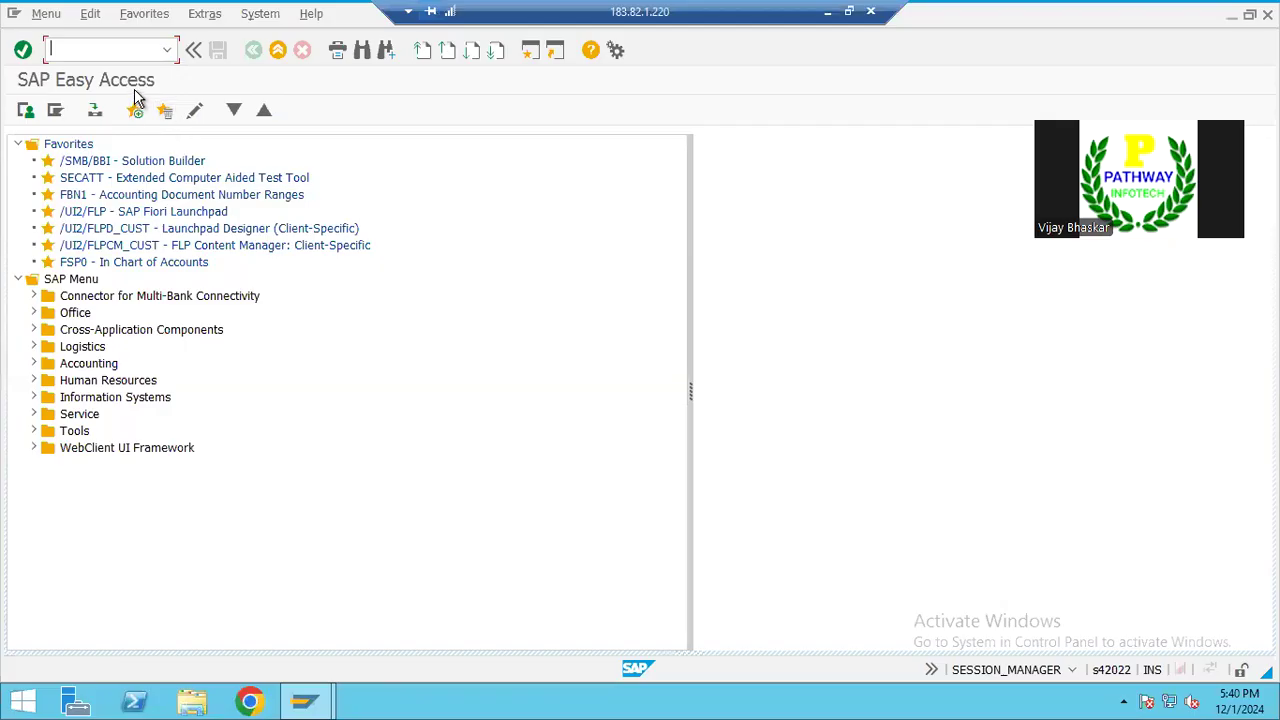
type("spro")
key("Return")
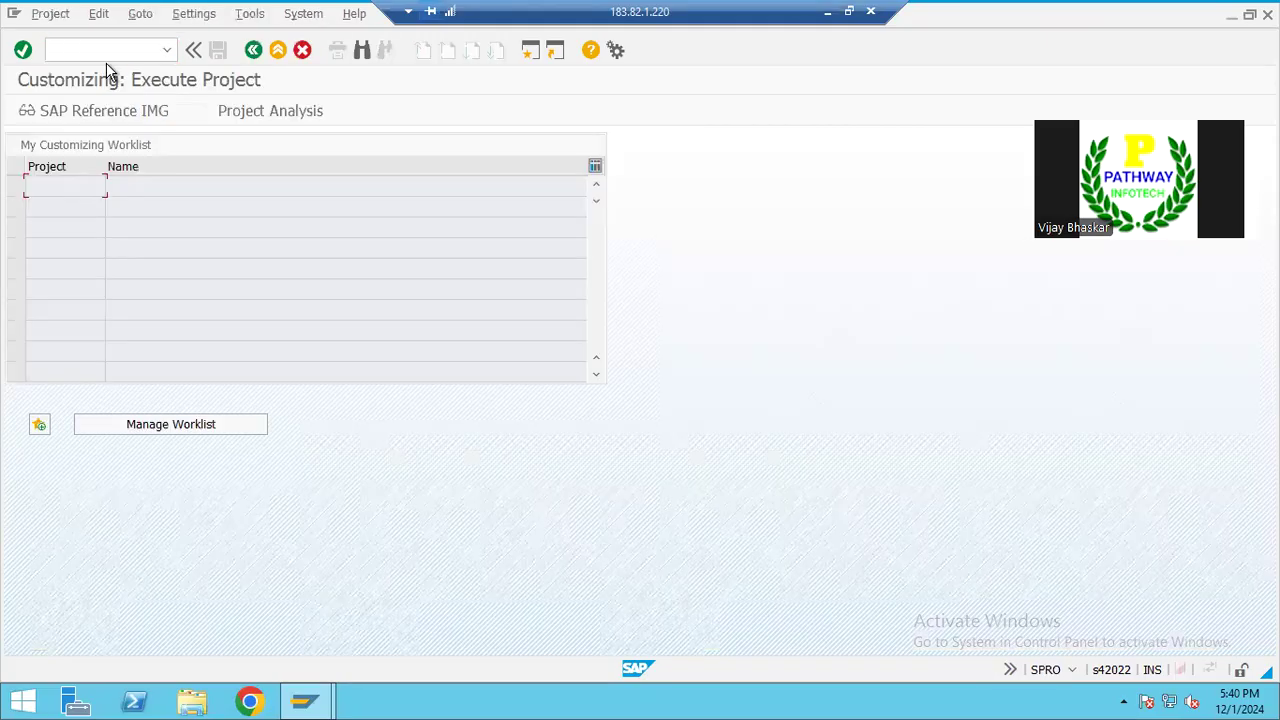
left_click(100, 112)
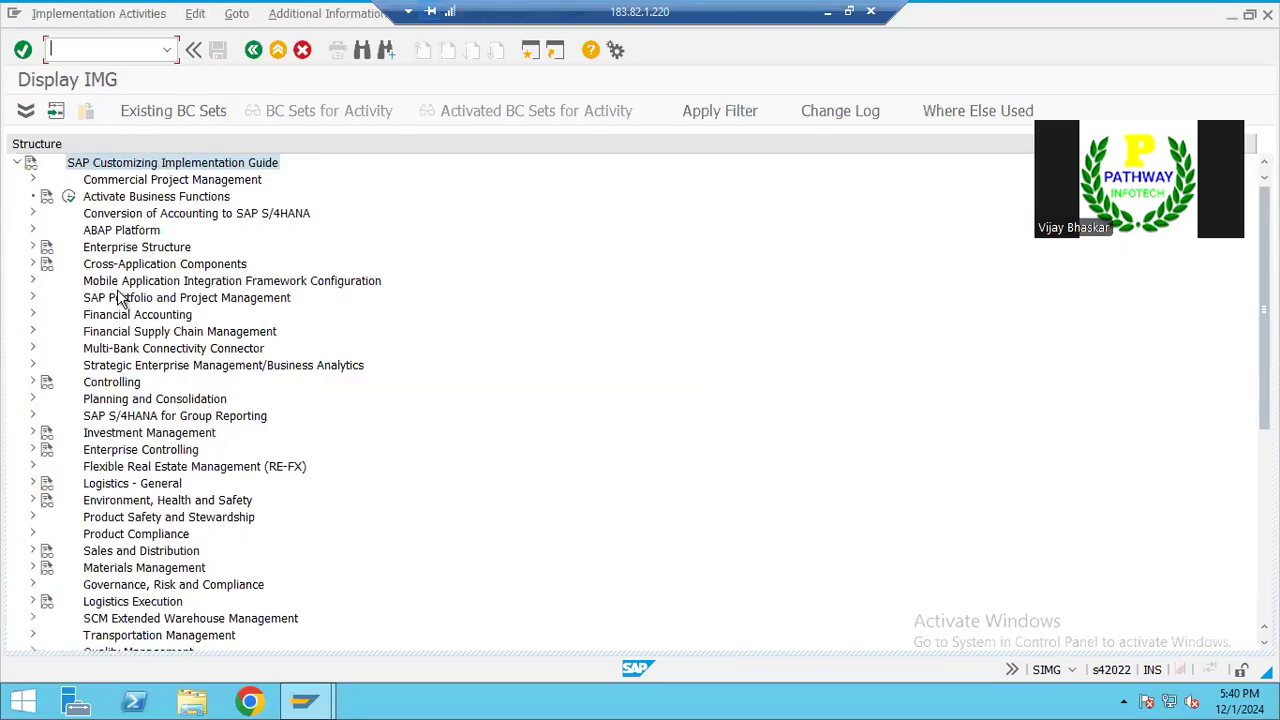
Step: Expand Financial Accounting, Accounts Receivable and Accounts Payable, and Supplier Accounts in the implementation guide
left_click(98, 318)
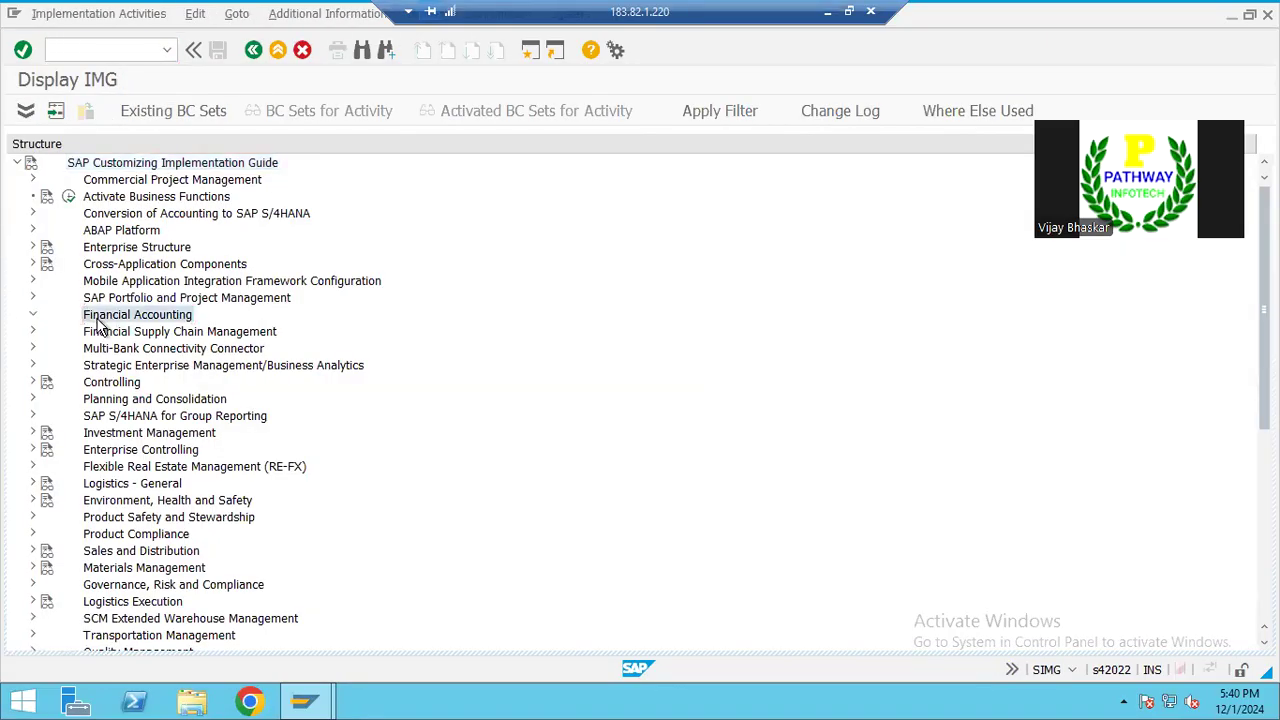
key("Down")
key("Down")
key("Down")
key("Right")
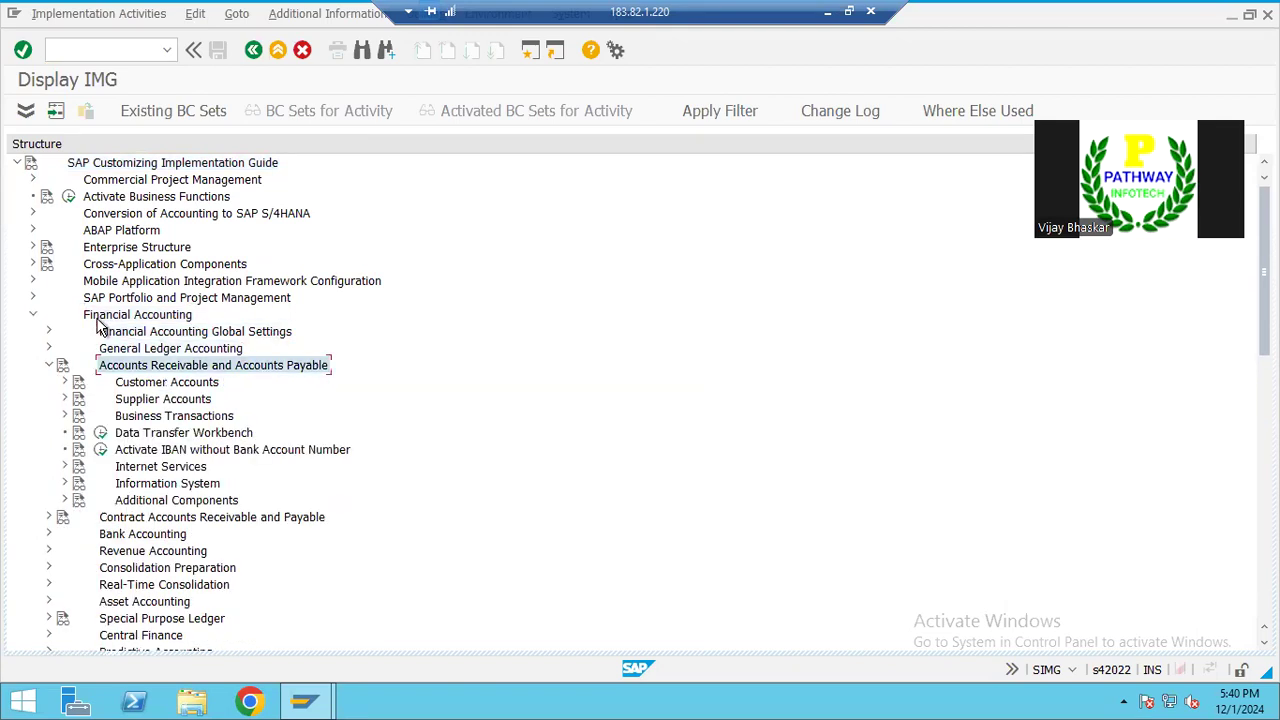
key("Down")
key("Down")
key("Right")
Step: Under Master Data, Preparations for Creating Supplier Master Data, execute Define Account Groups with Screen Layout (Vendors)
key("Down")
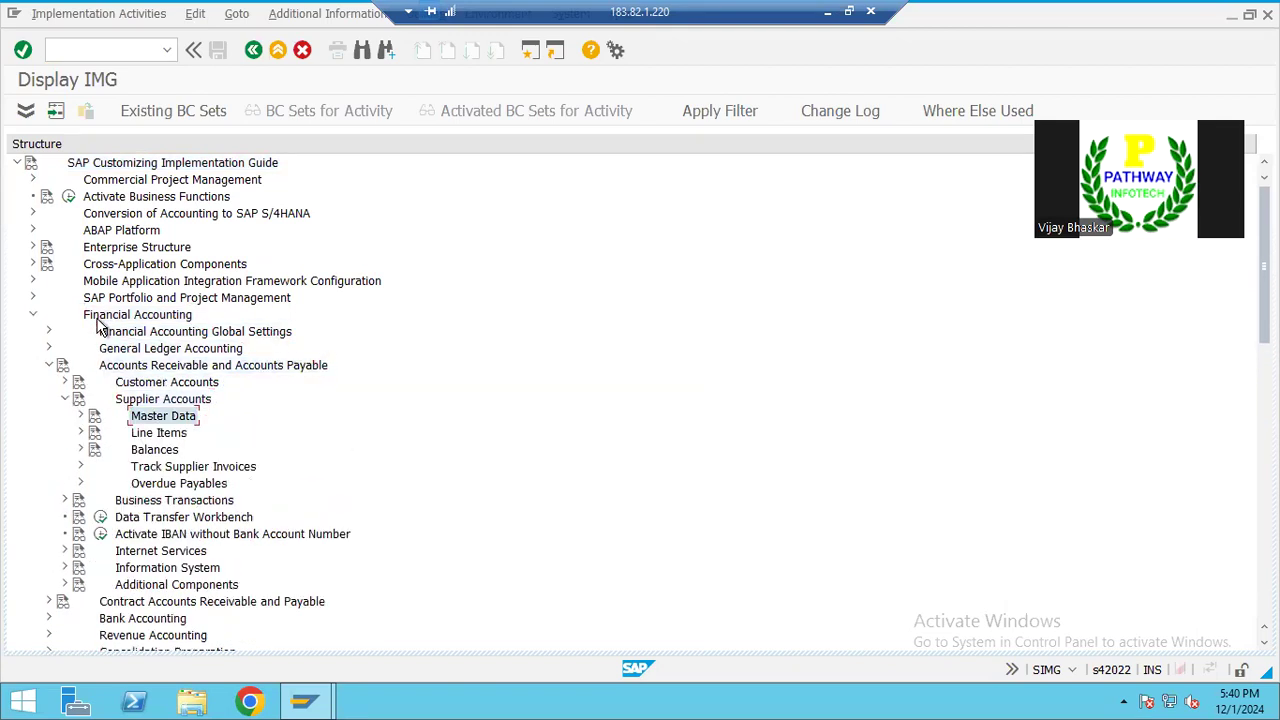
key("Right")
key("Down")
key("Right")
key("Down")
key("Down")
key("Down")
key("Down")
key("Down")
key("Up")
key("Up")
key("Up")
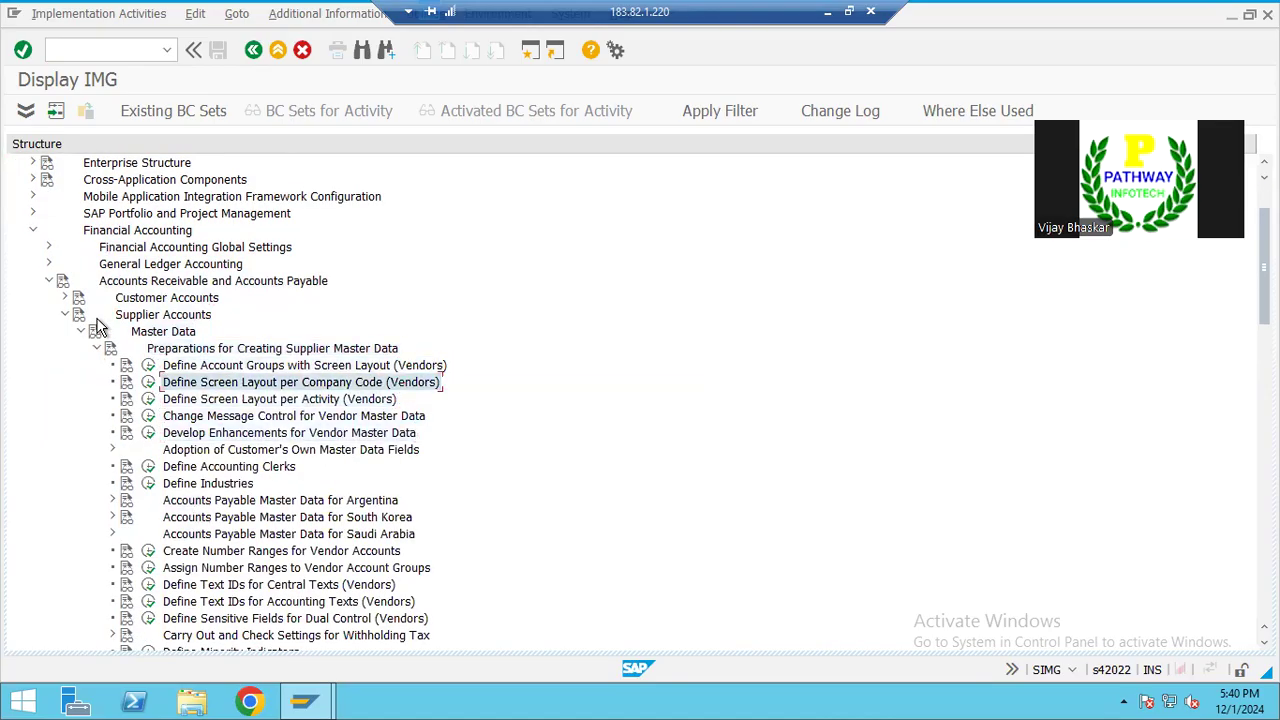
key("Up")
key("Left")
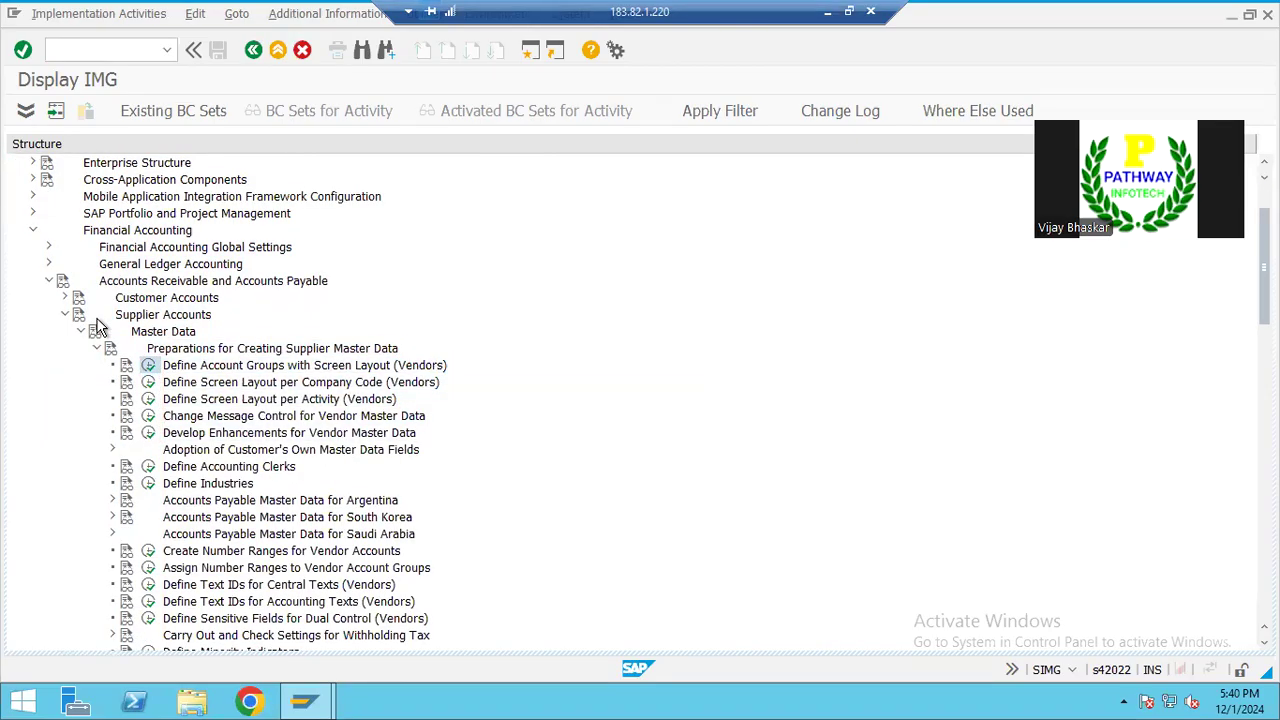
key("Return")
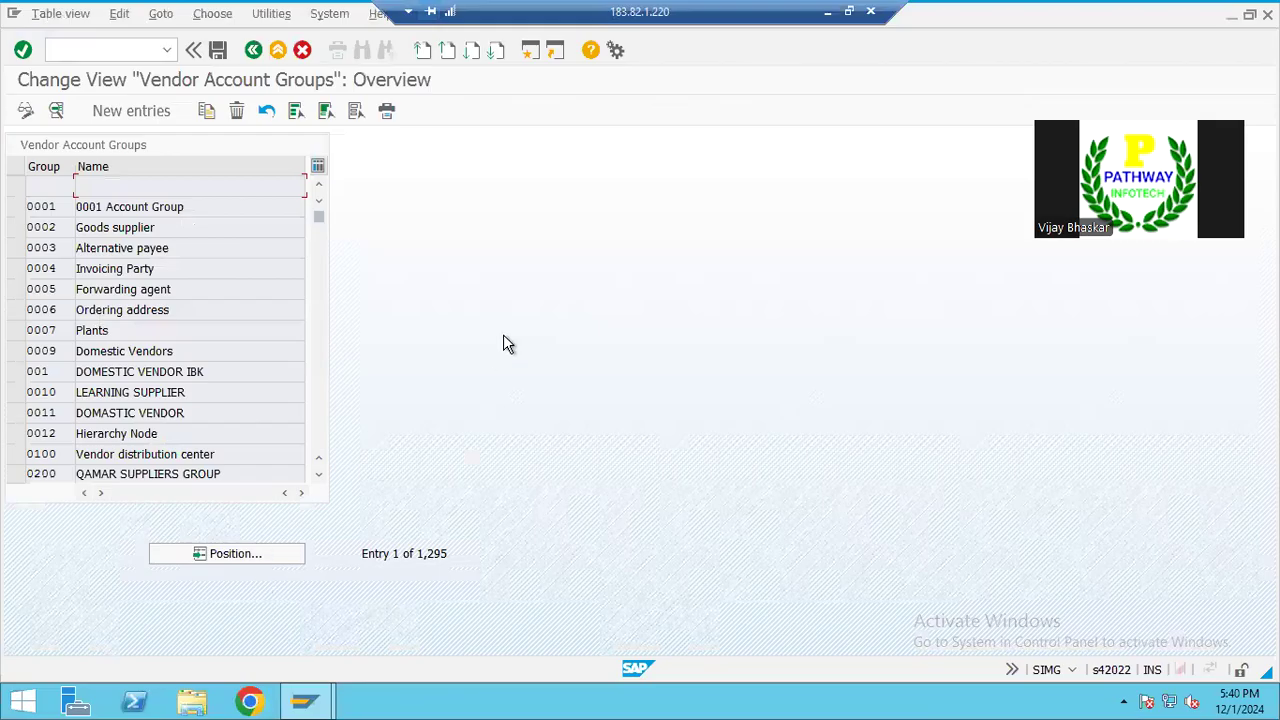
Step: Position the vendor account groups list at ABC to check which group codes are already used
left_click(252, 557)
type("ABC")
key("Return")
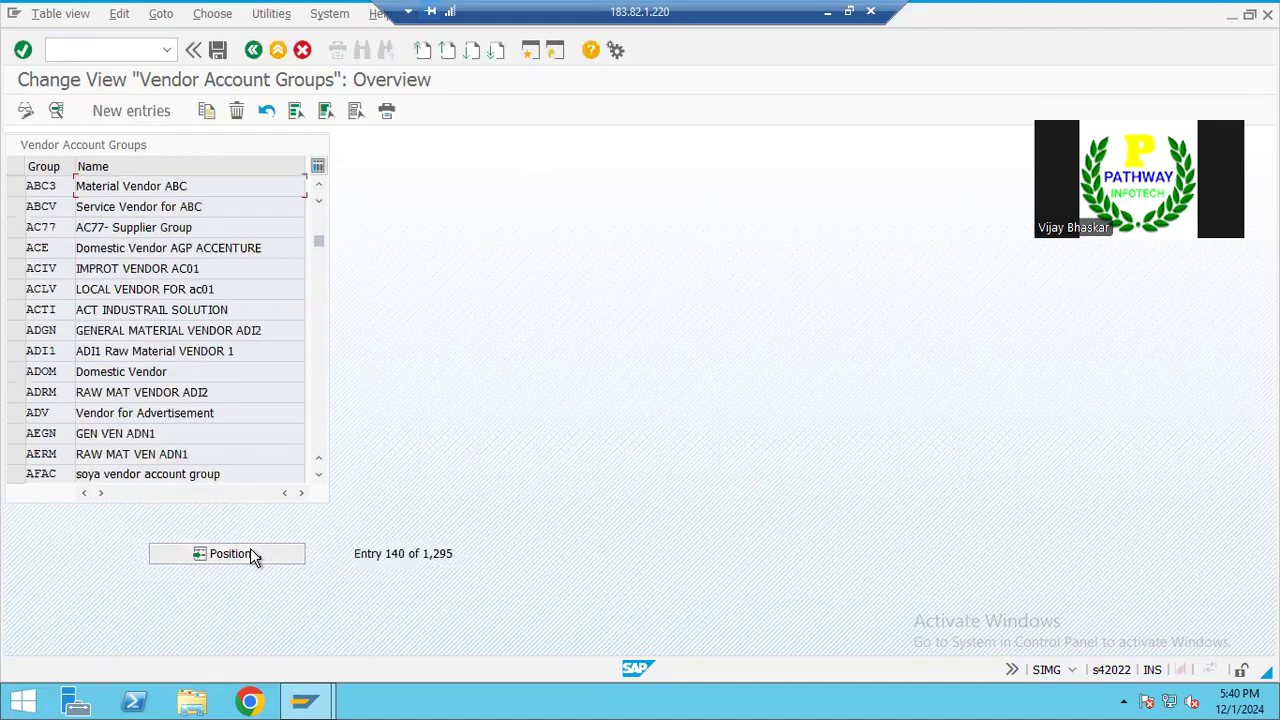
left_click(28, 185)
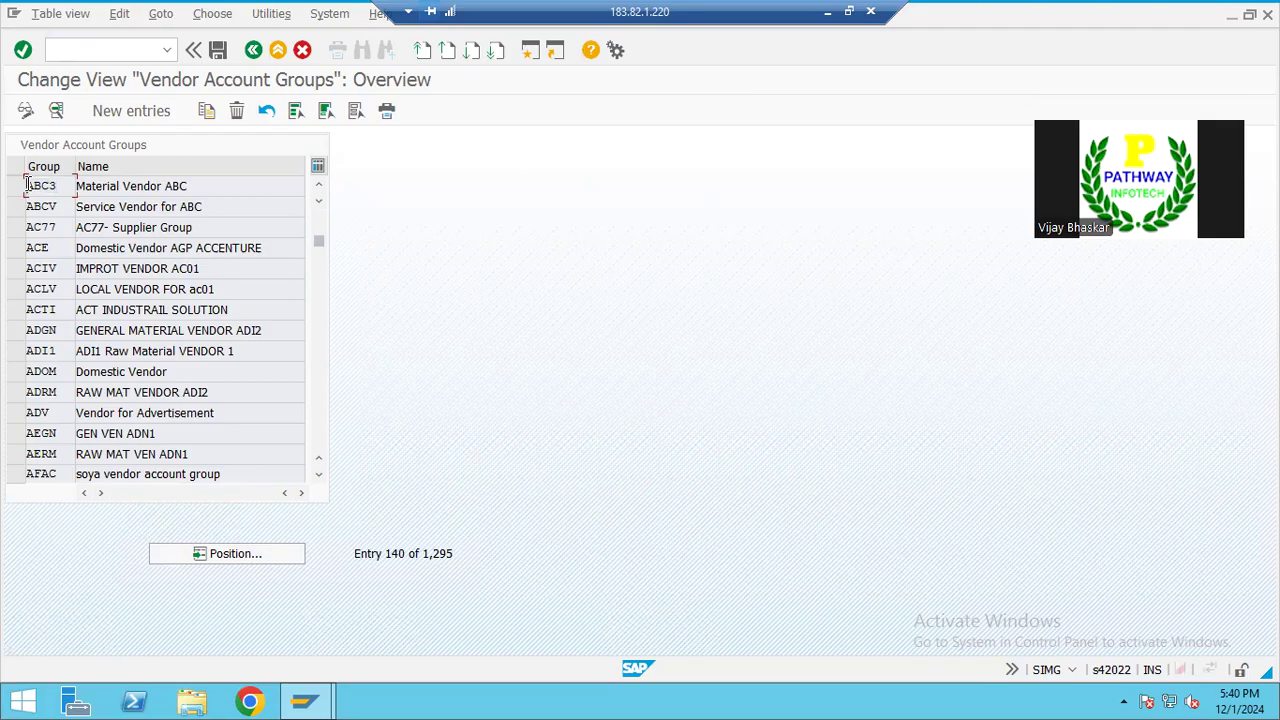
Step: Create a new vendor account group ABC1 with the meaning "Service vendors"
left_click(130, 110)
type("ABC")
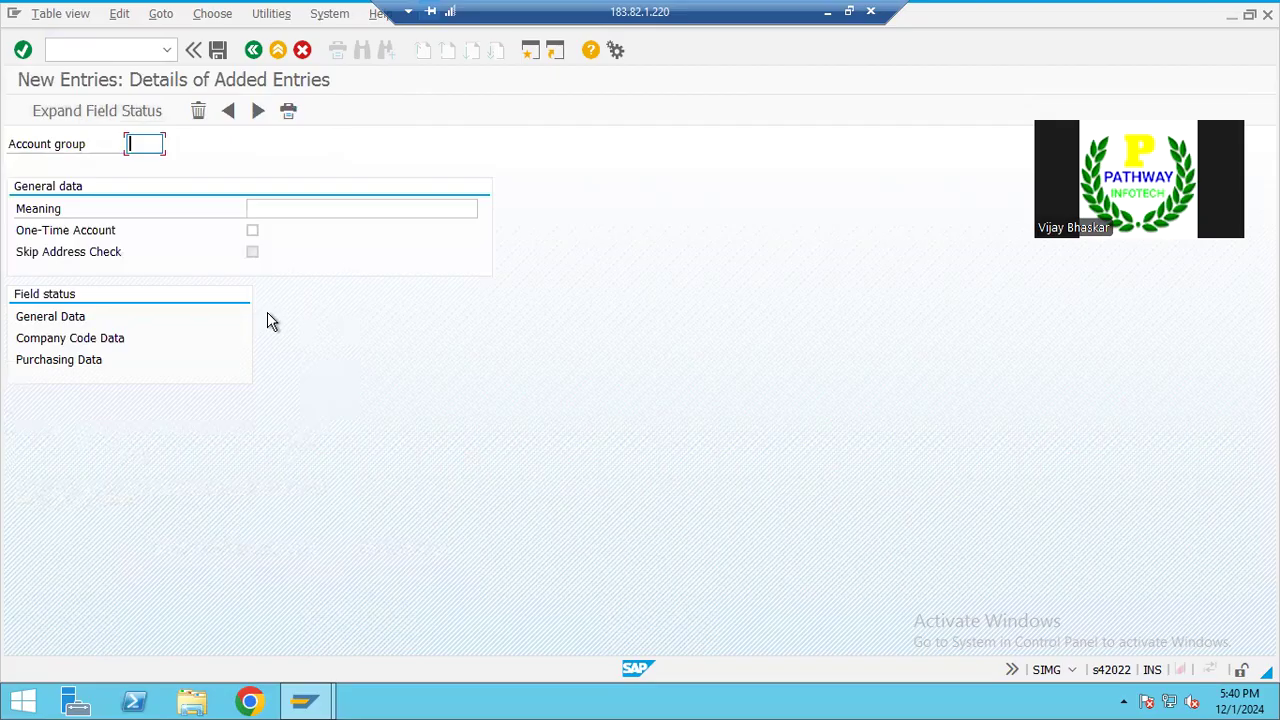
type("1")
key("Tab")
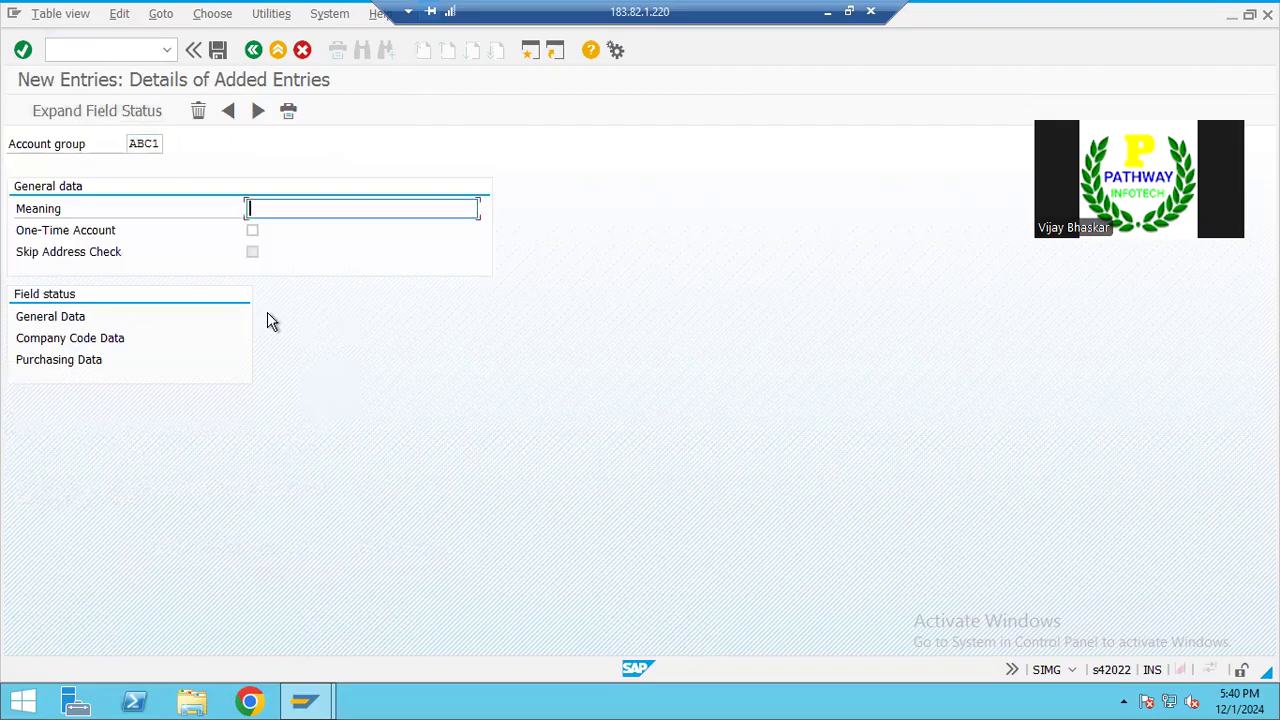
type("Ser")
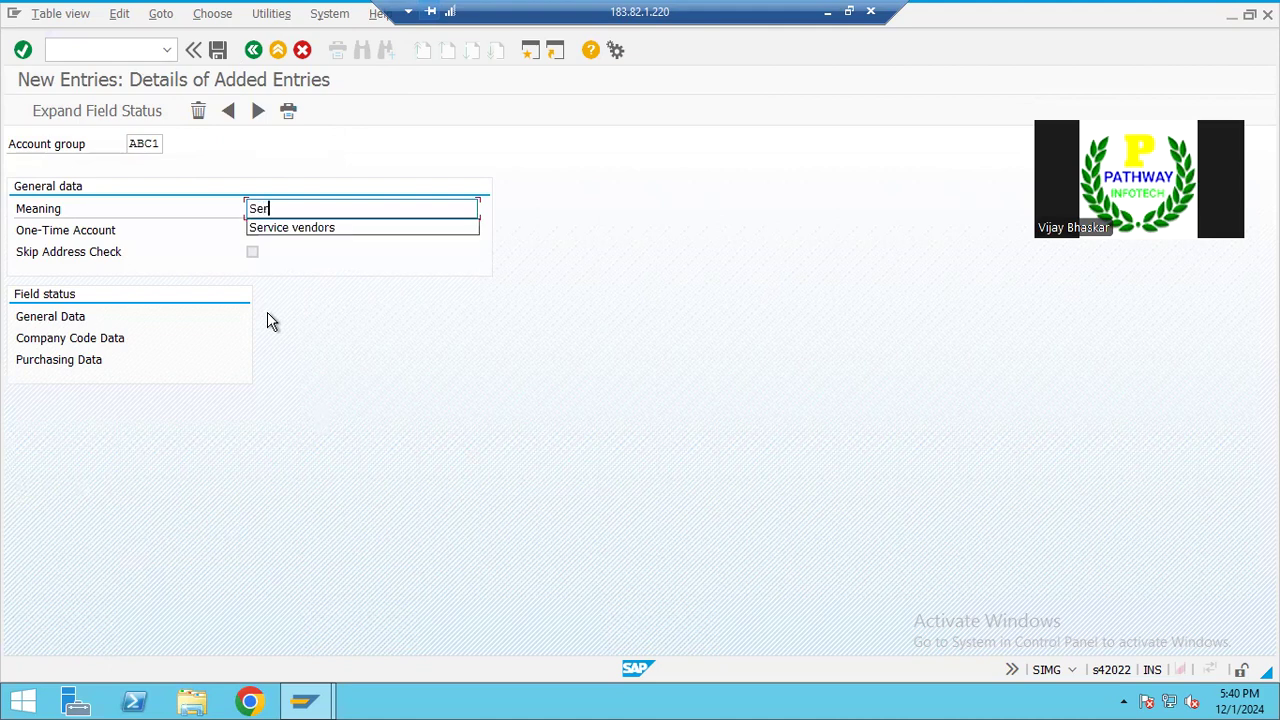
key("Down")
key("Return")
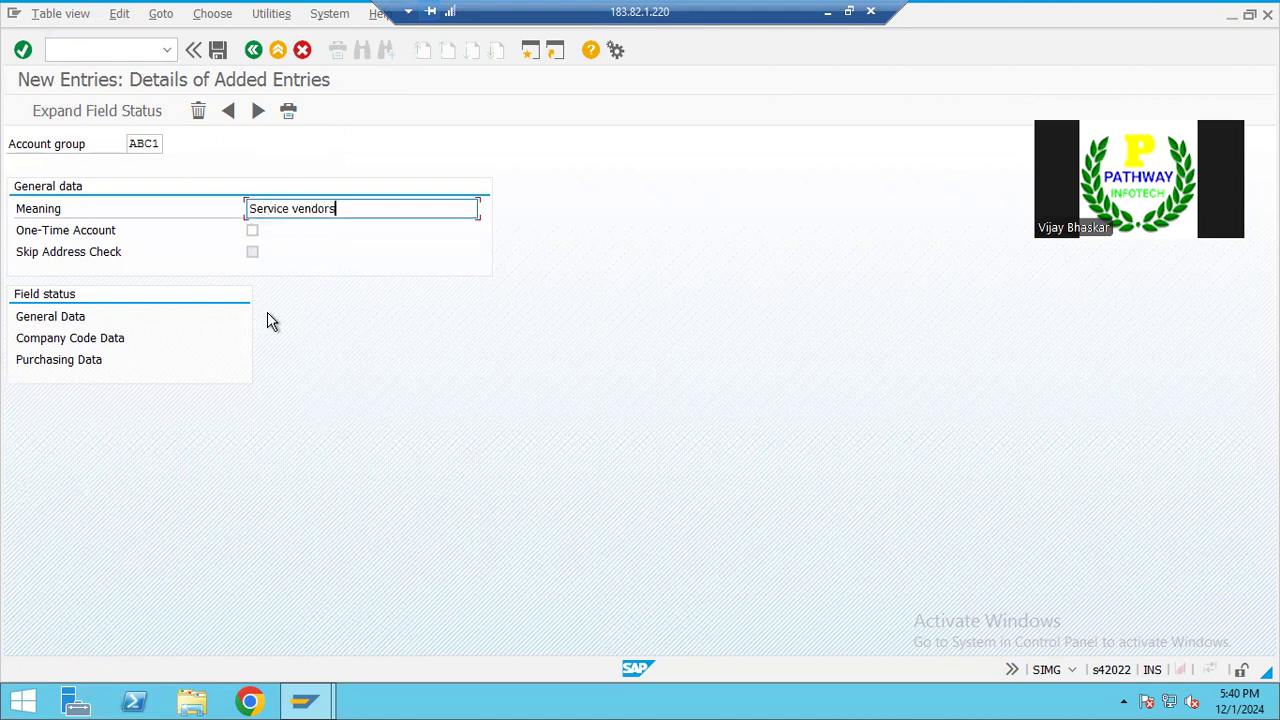
Step: In group ABC1's company code data, make Reconciliation account a required entry, save under request WALK910417, and return to the implementation guide
double_click(96, 340)
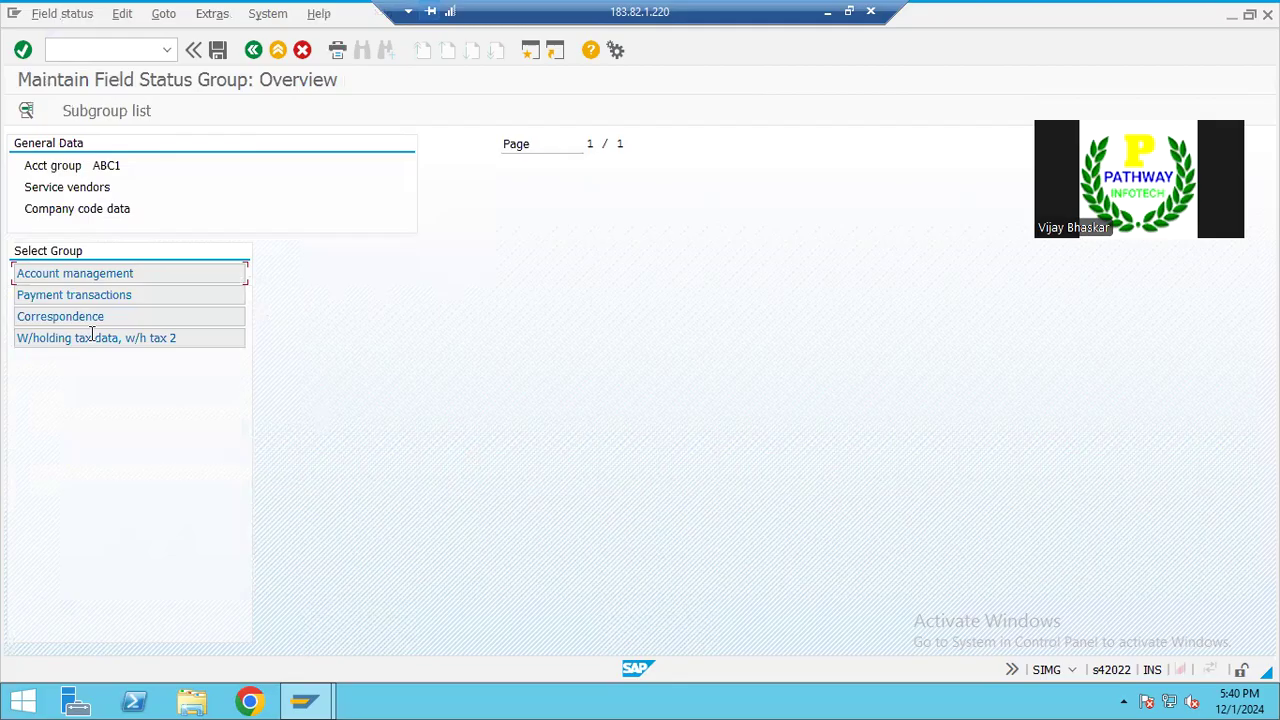
double_click(87, 276)
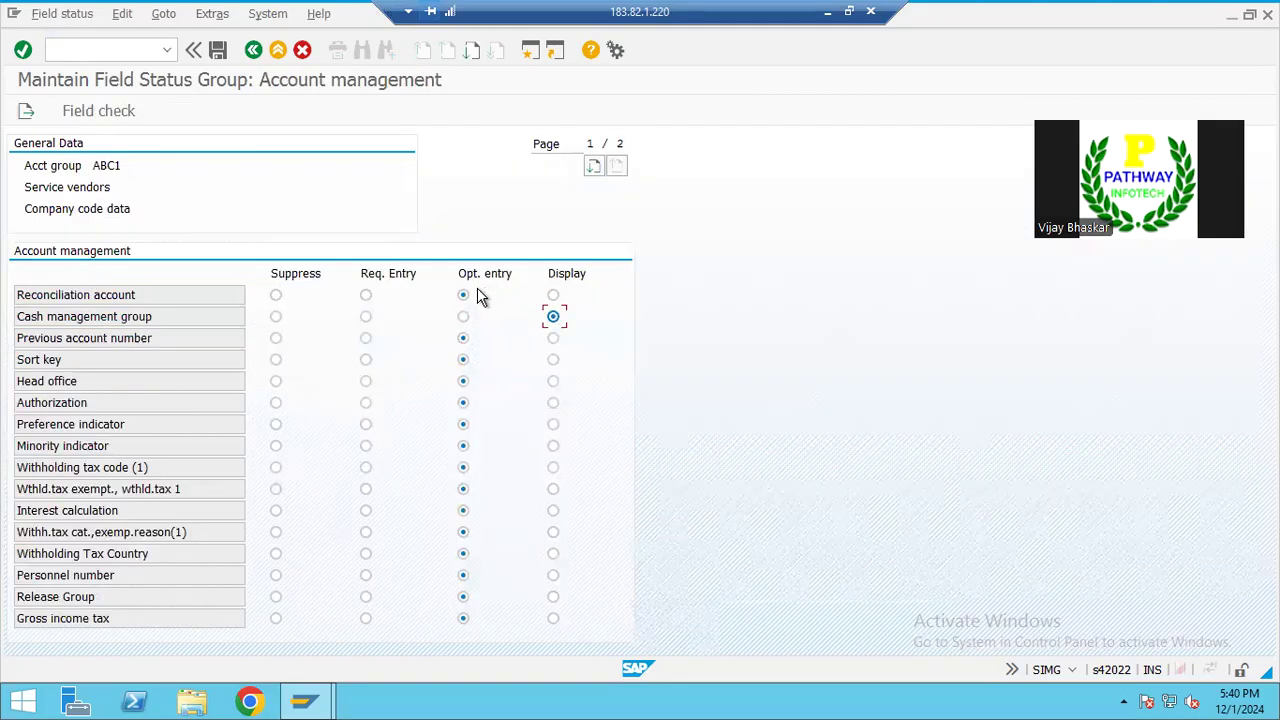
left_click(366, 296)
left_click(217, 52)
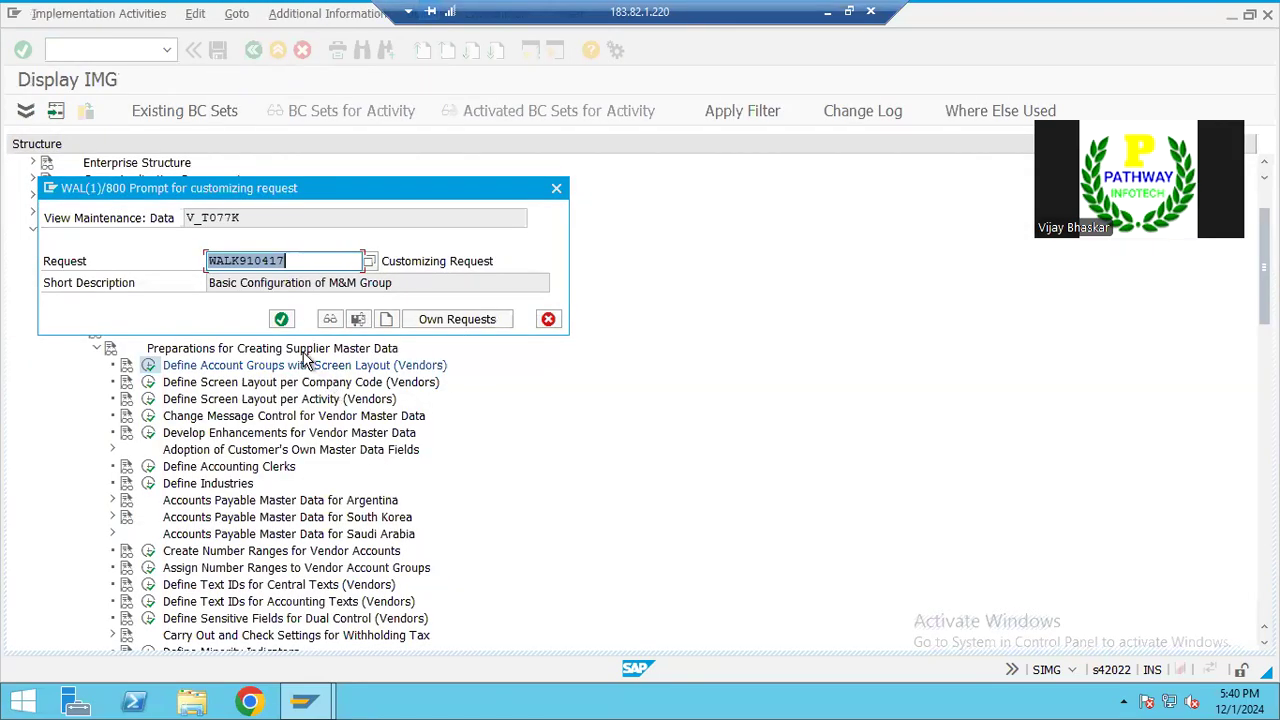
left_click(281, 319)
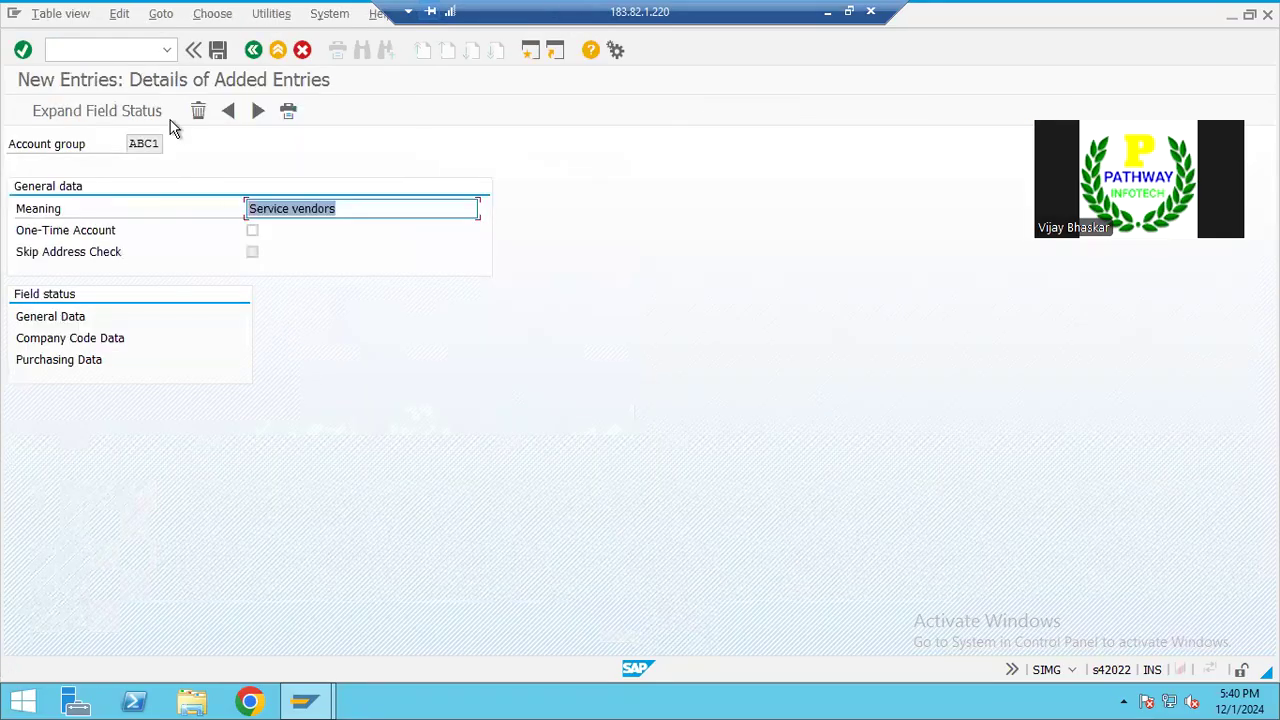
left_click(253, 51)
left_click(253, 51)
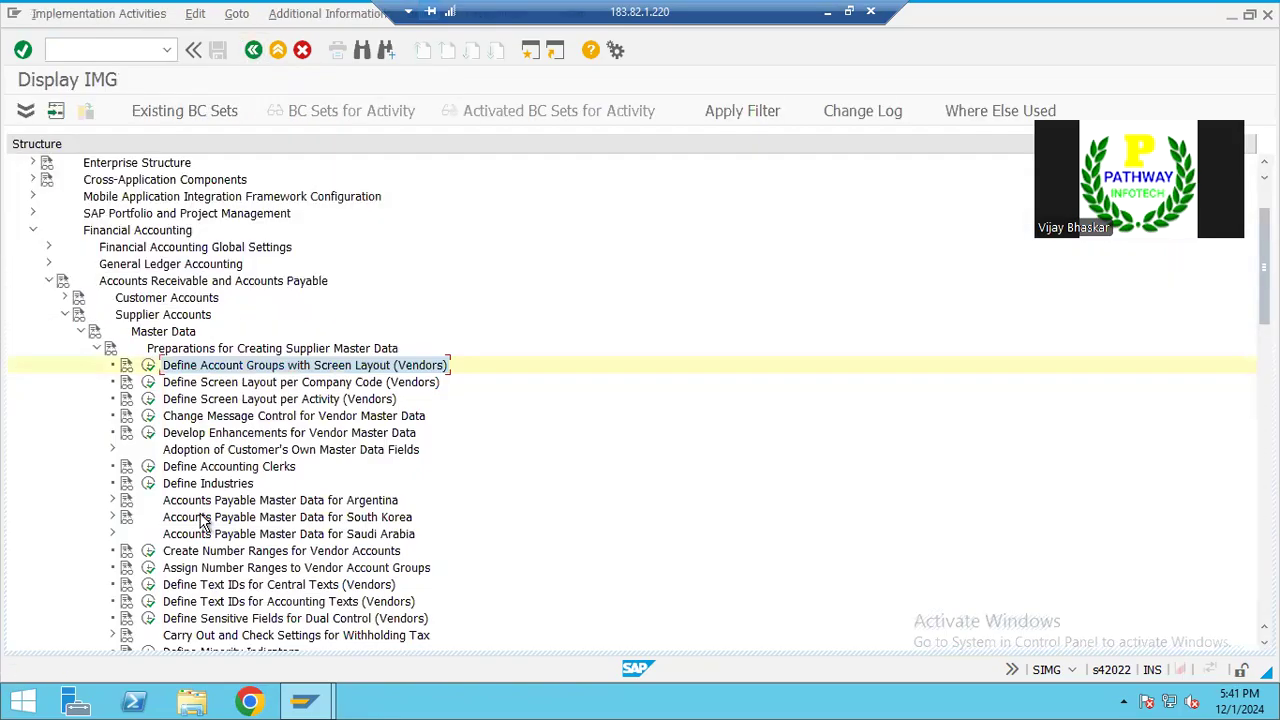
Step: Execute Create Number Ranges for Vendor Accounts and look through the existing intervals for an unused number range number
left_click(147, 553)
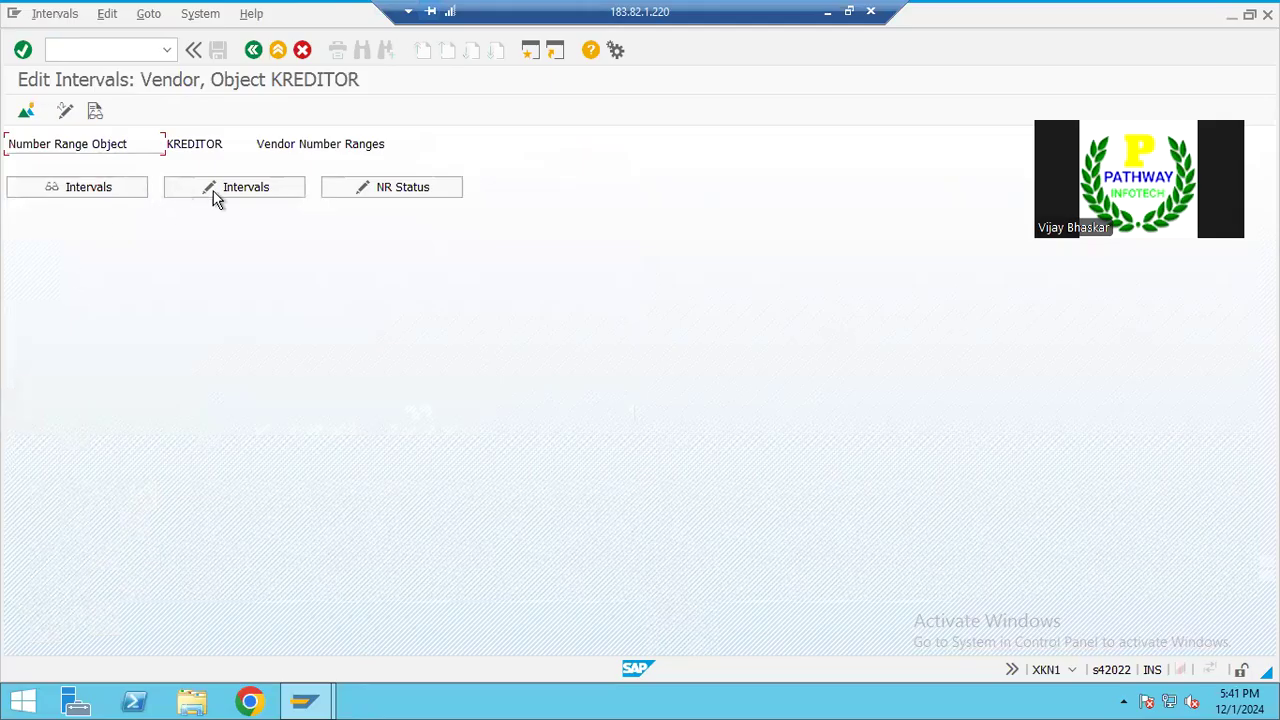
left_click(106, 186)
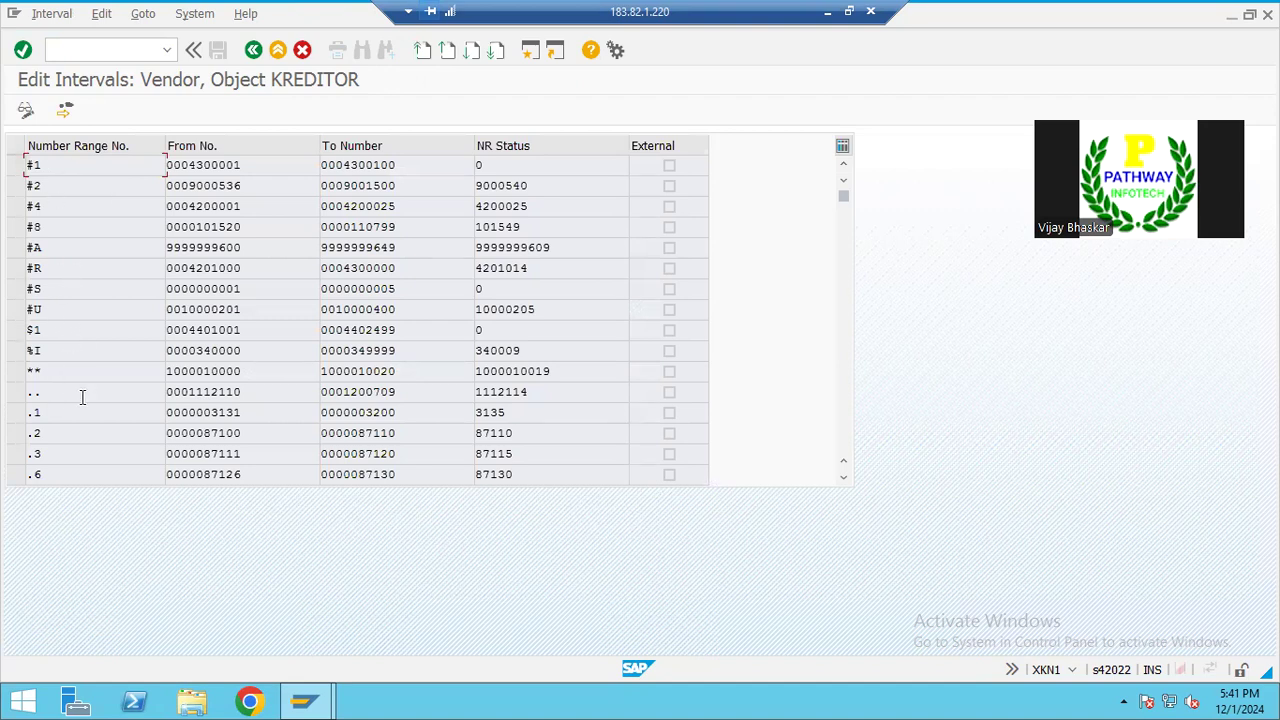
left_click(842, 477)
left_click(842, 477)
left_click(843, 477)
left_click(843, 477)
left_click(843, 477)
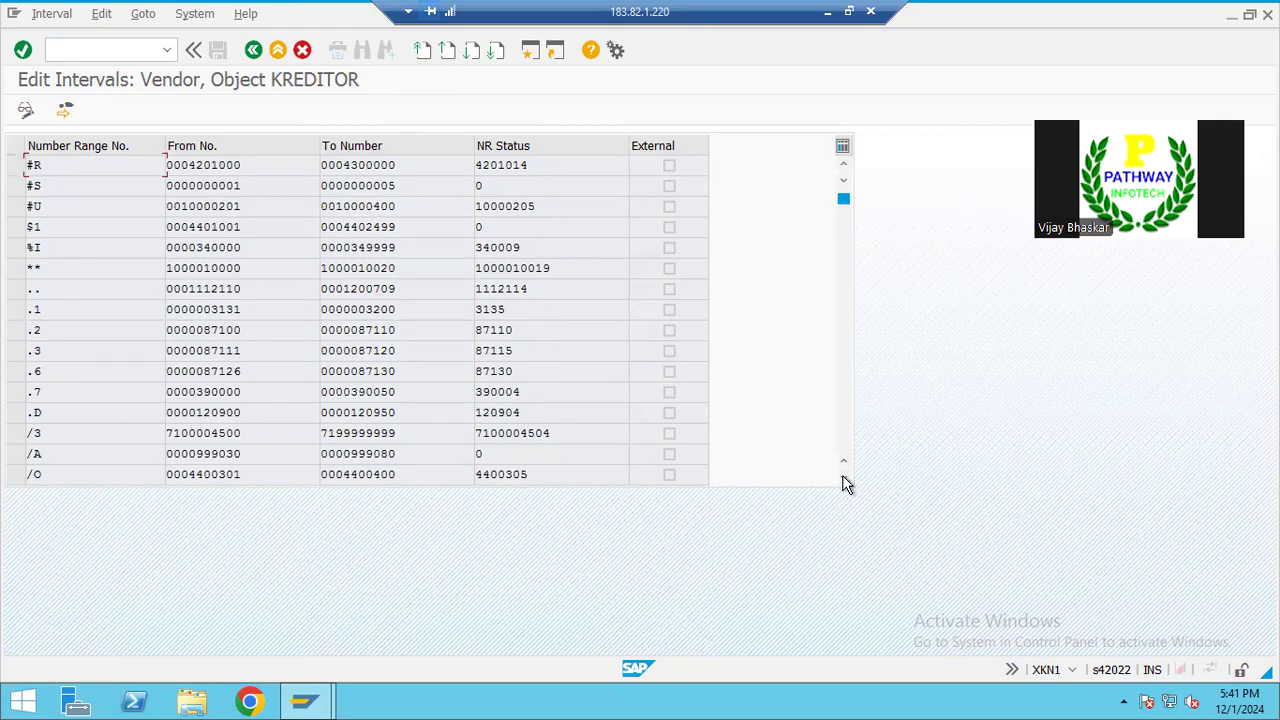
left_click(27, 391)
Step: Switch to the Excel worksheet and enter .9 as text in cell D4, below ABC1 - Service Vendors
left_click(826, 13)
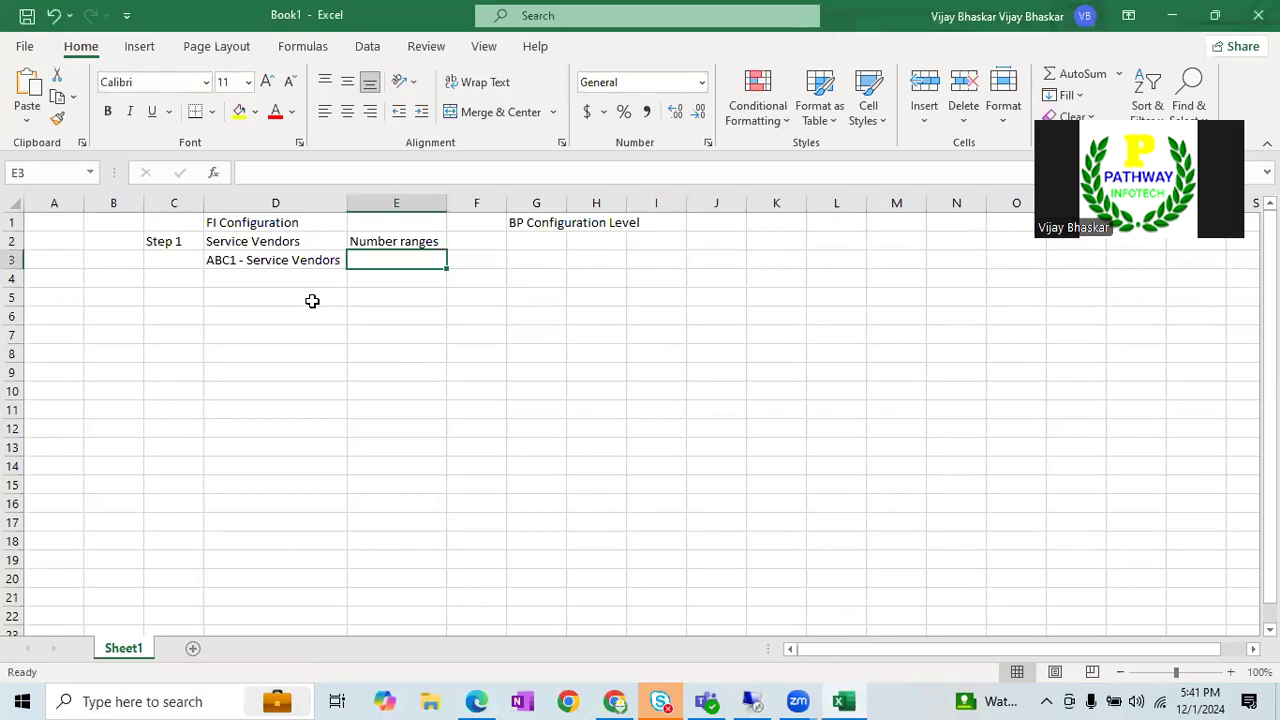
key("Down")
key("Left")
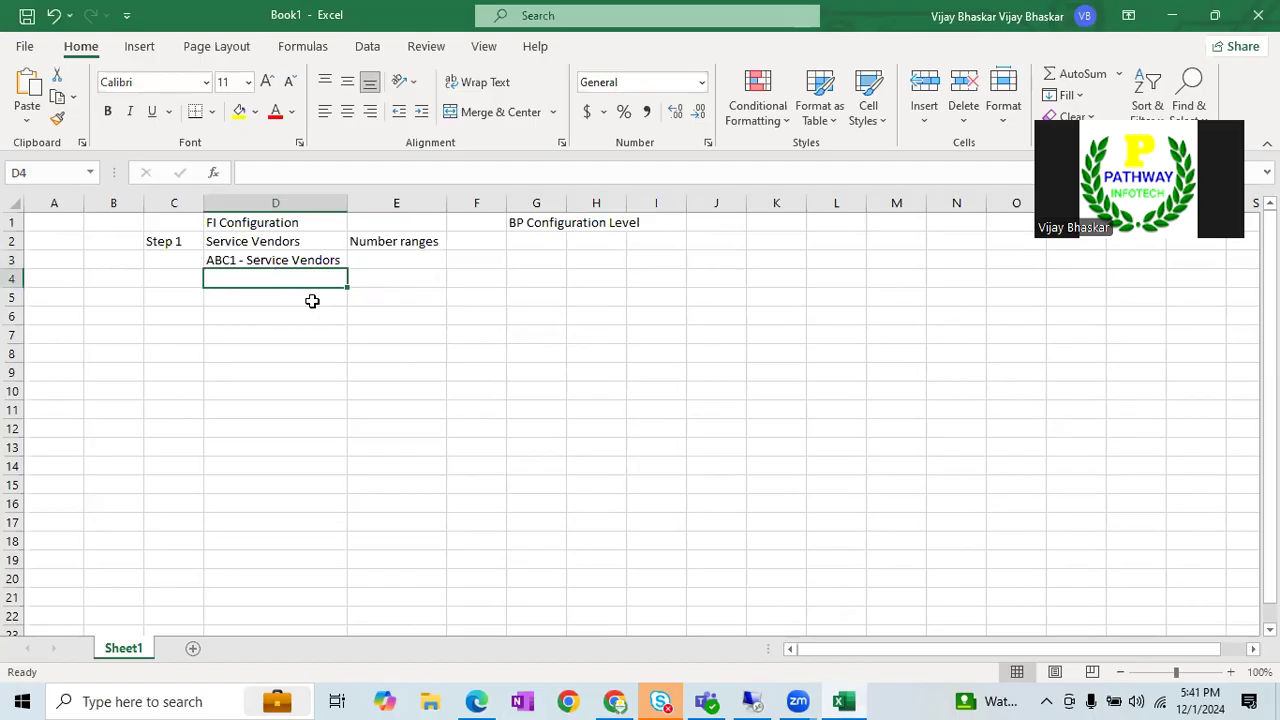
type("'.9")
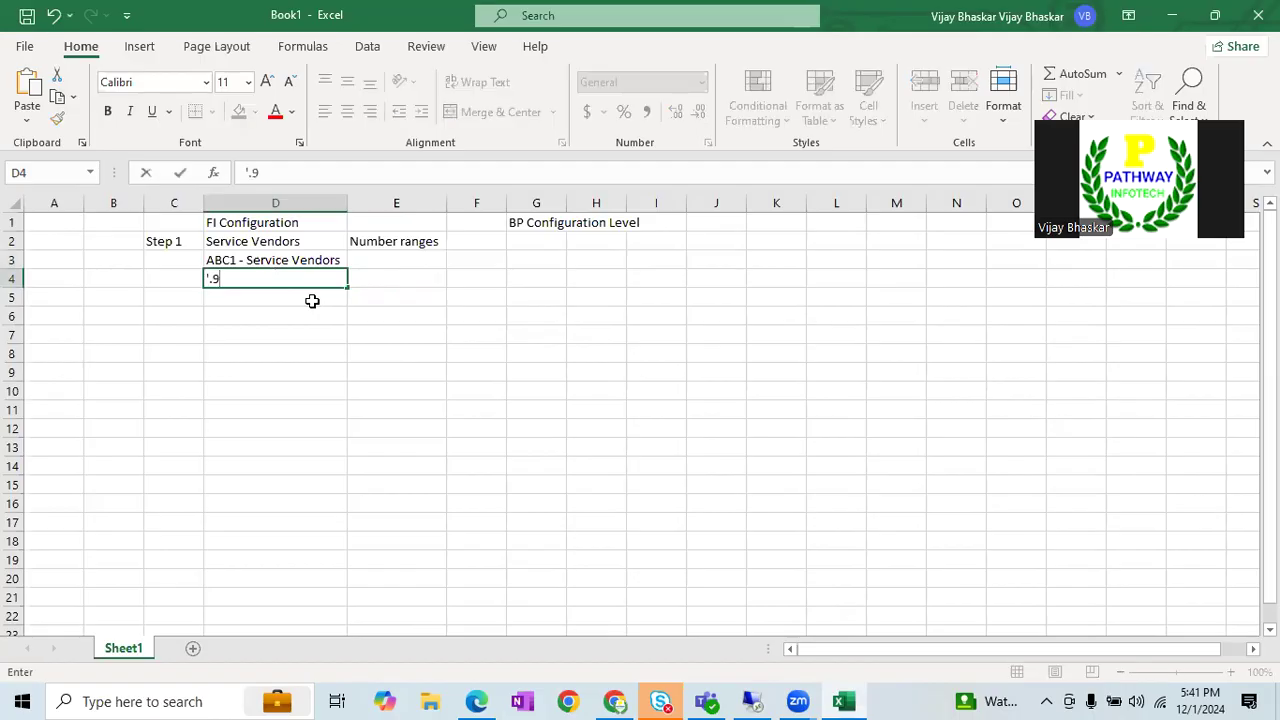
key("Tab")
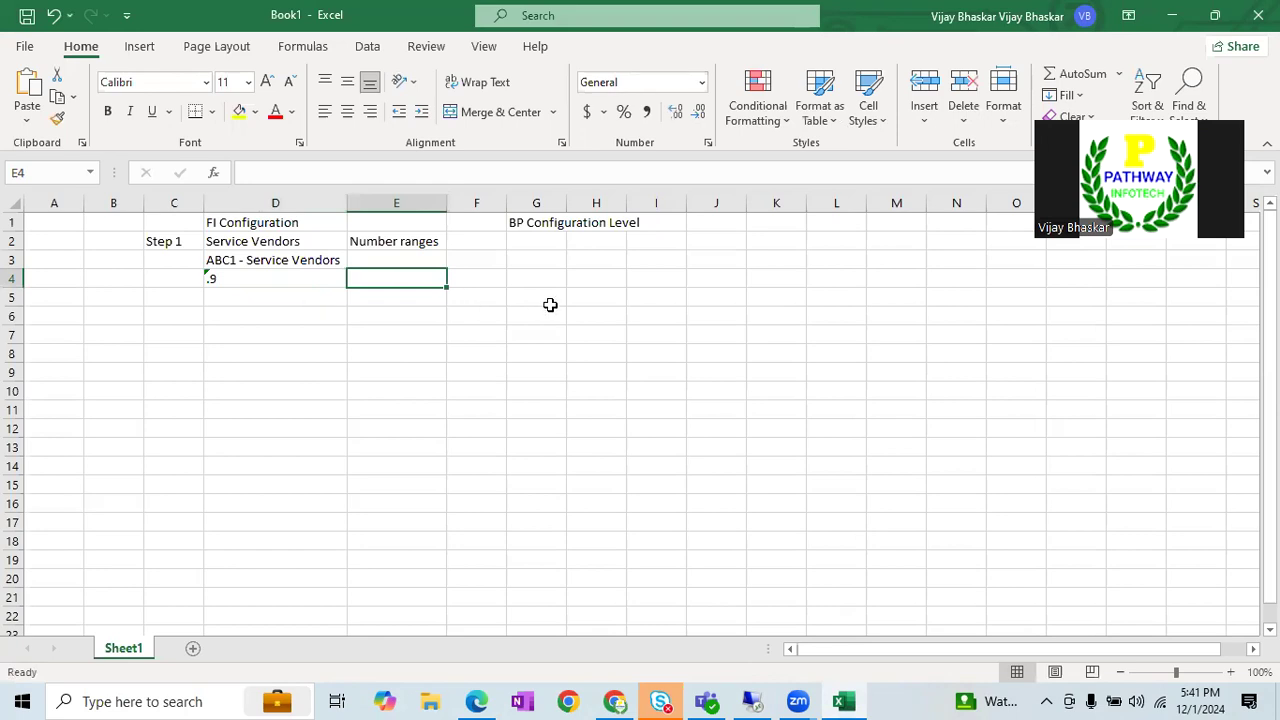
key("ctrl+s")
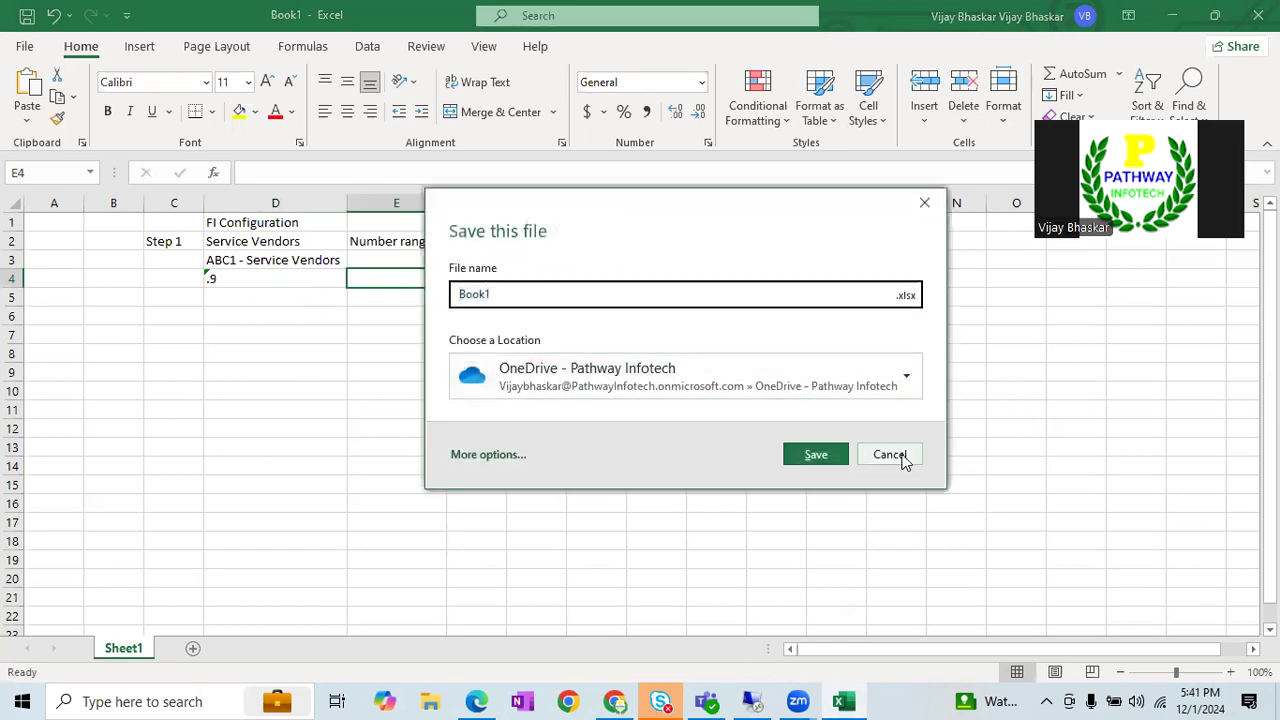
left_click(889, 455)
Step: Back in SAP, display the free intervals for the vendor number range object and look for an available number interval
key("alt+Tab")
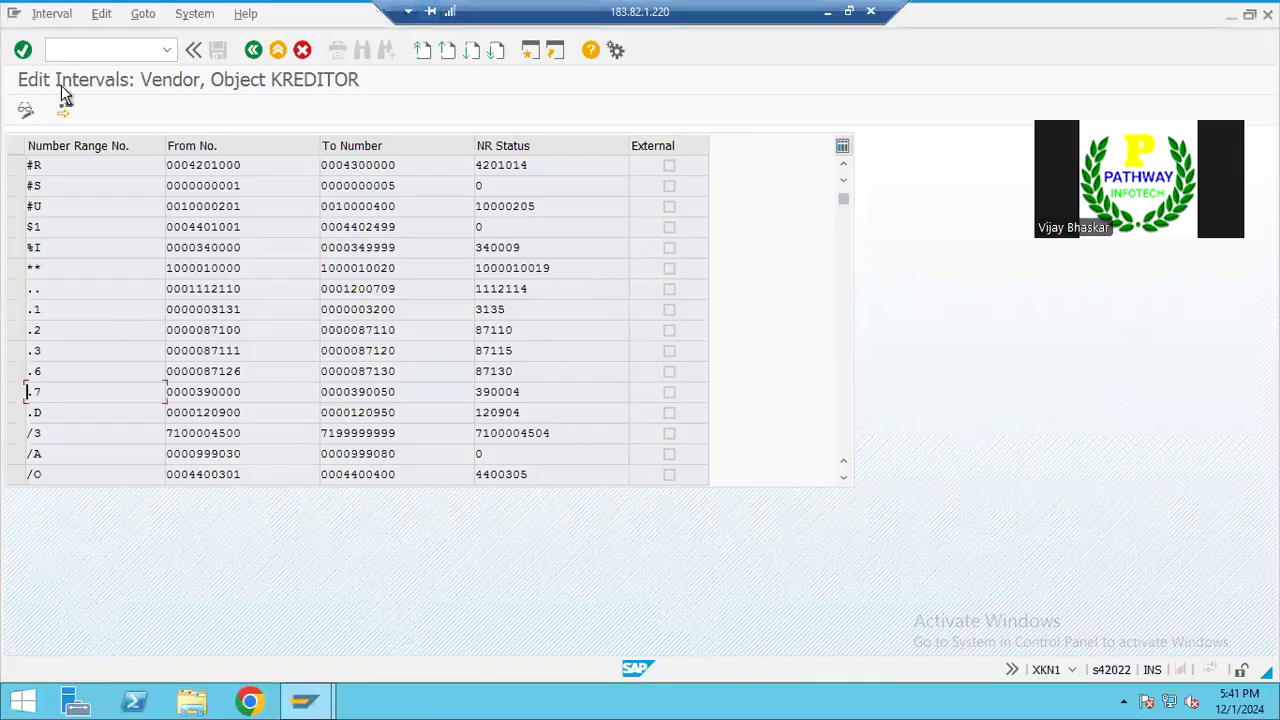
left_click(50, 18)
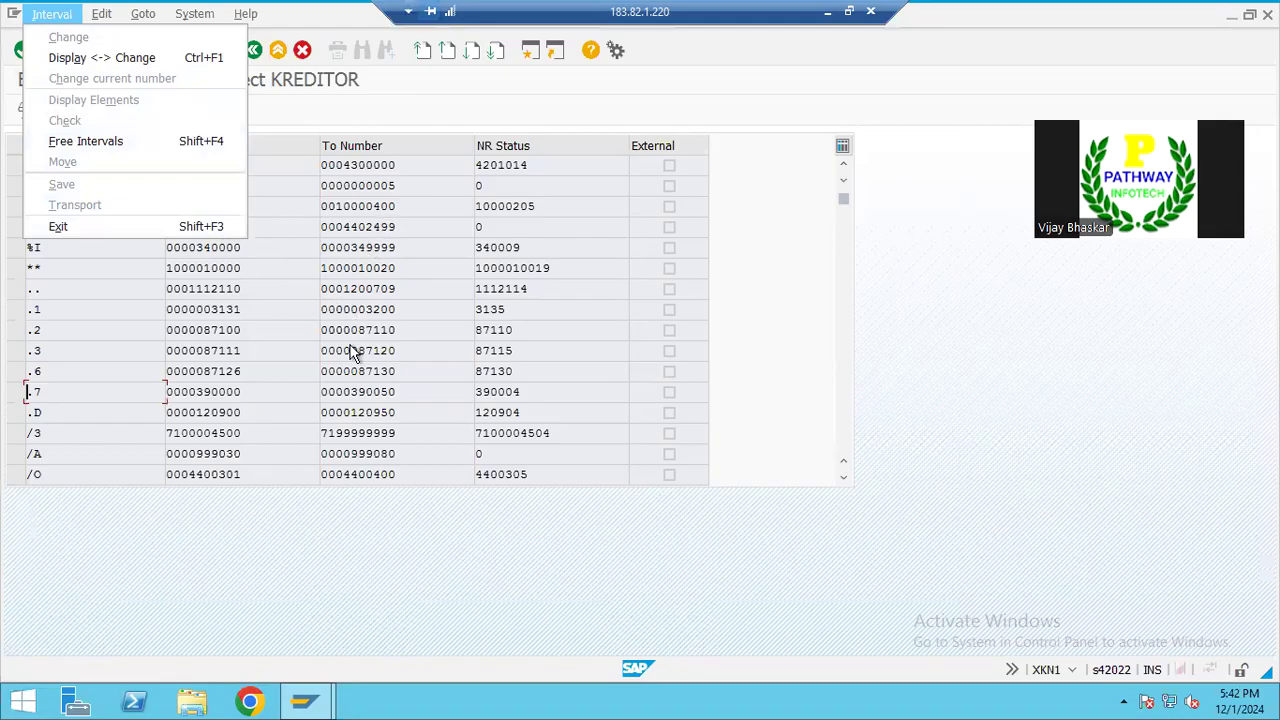
left_click(97, 146)
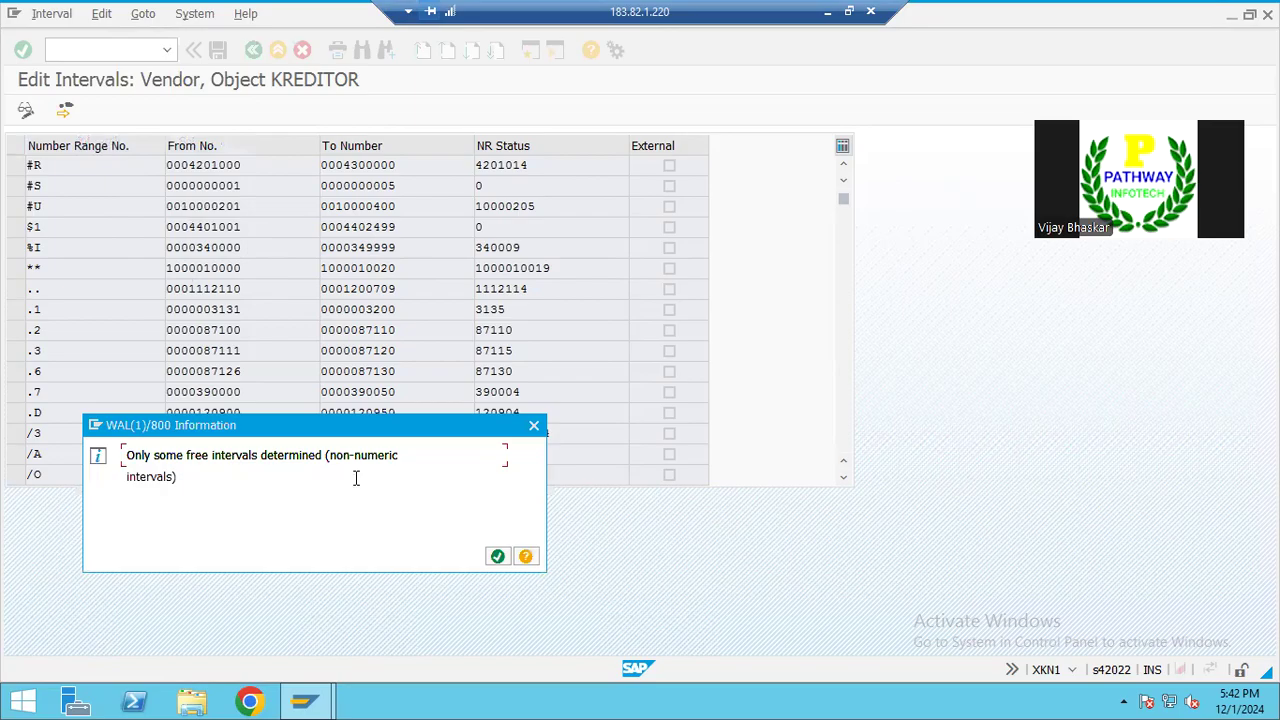
key("Return")
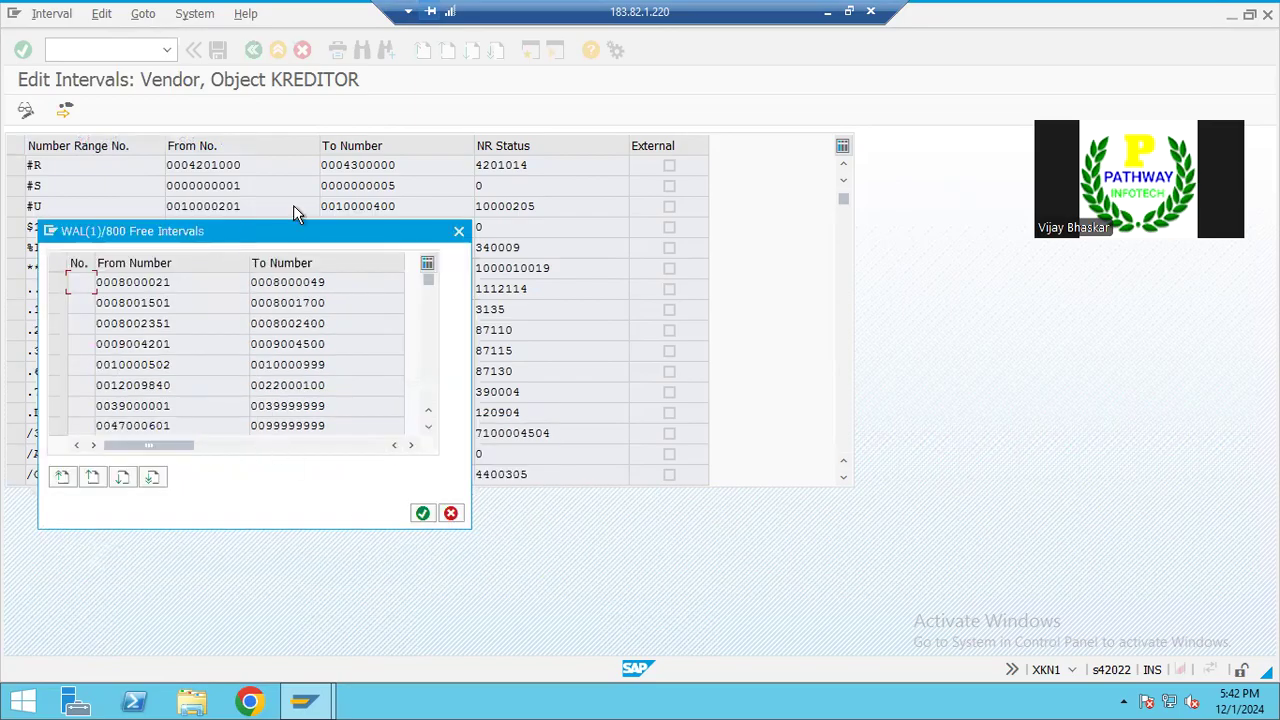
left_click_drag(220, 236, 351, 165)
left_click(559, 357)
left_click(559, 357)
left_click(559, 357)
left_click(559, 357)
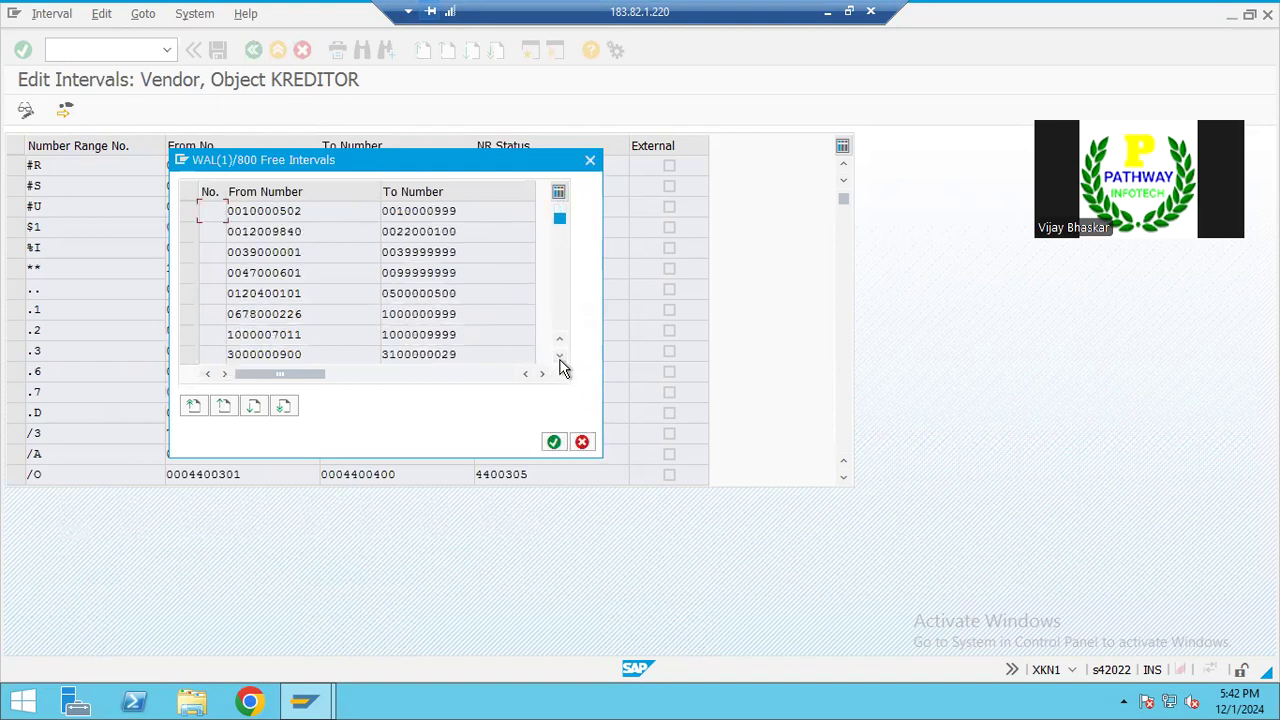
left_click(560, 360)
left_click(560, 360)
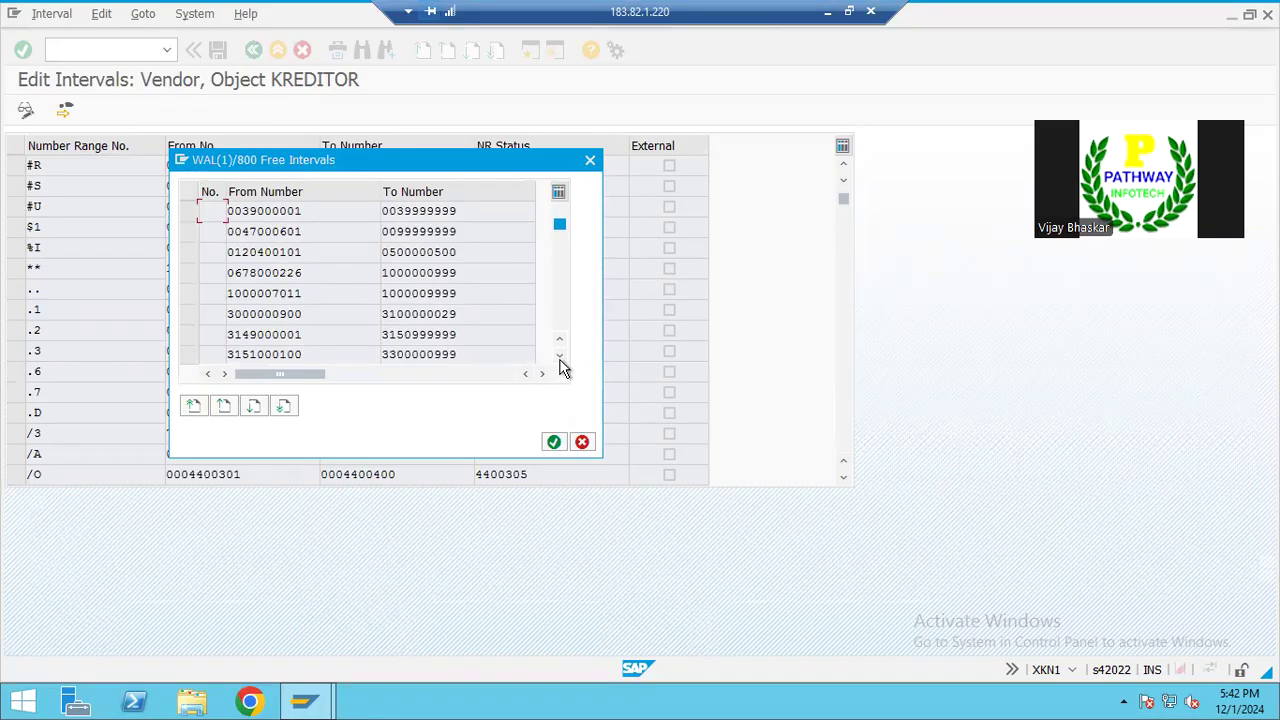
left_click(560, 360)
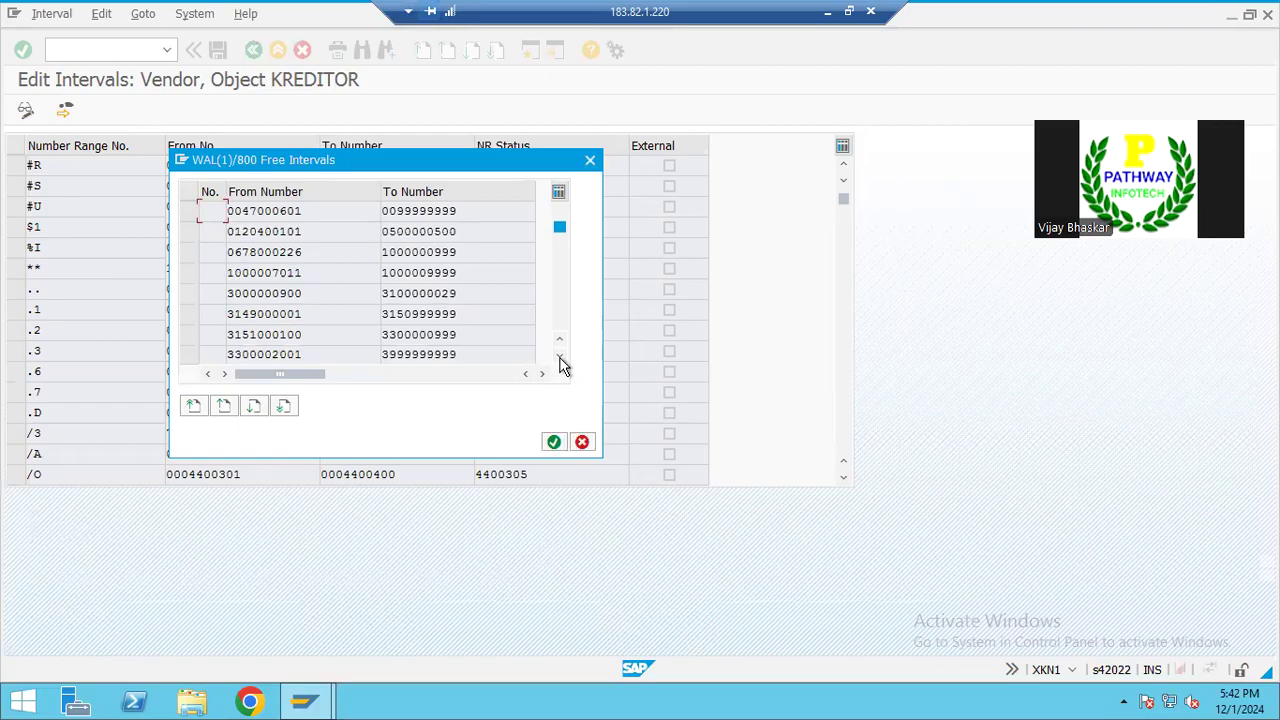
left_click(560, 360)
left_click(560, 360)
left_click(560, 360)
left_click(560, 360)
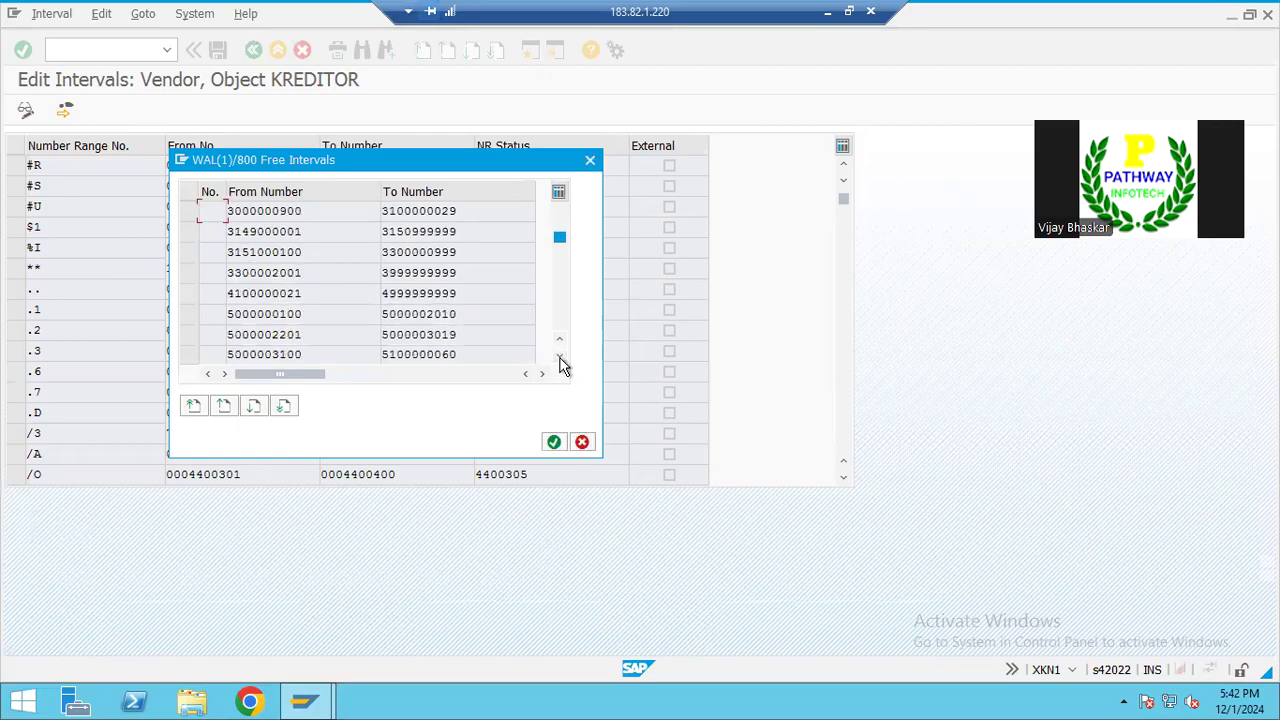
left_click(560, 360)
left_click(560, 360)
left_click(560, 360)
left_click(560, 360)
left_click(560, 360)
left_click(560, 360)
left_click(560, 360)
left_click(560, 360)
left_click(560, 360)
left_click(560, 360)
left_click(560, 360)
left_click(560, 360)
left_click(560, 360)
left_click(560, 360)
left_click(560, 360)
left_click(560, 360)
left_click(560, 360)
left_click(560, 360)
left_click(560, 360)
left_click(560, 360)
left_click(560, 360)
left_click(560, 360)
left_click(560, 360)
left_click(560, 360)
left_click(560, 360)
left_click(560, 360)
left_click_drag(560, 308, 560, 226)
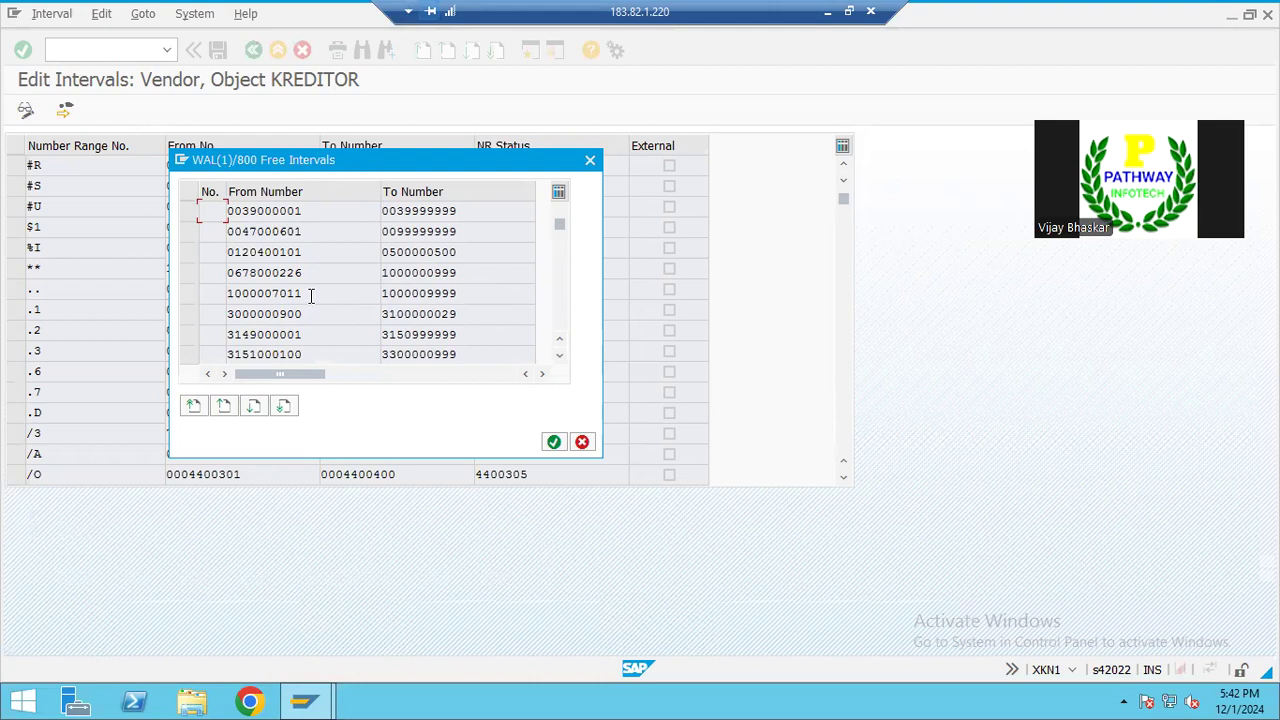
left_click(590, 161)
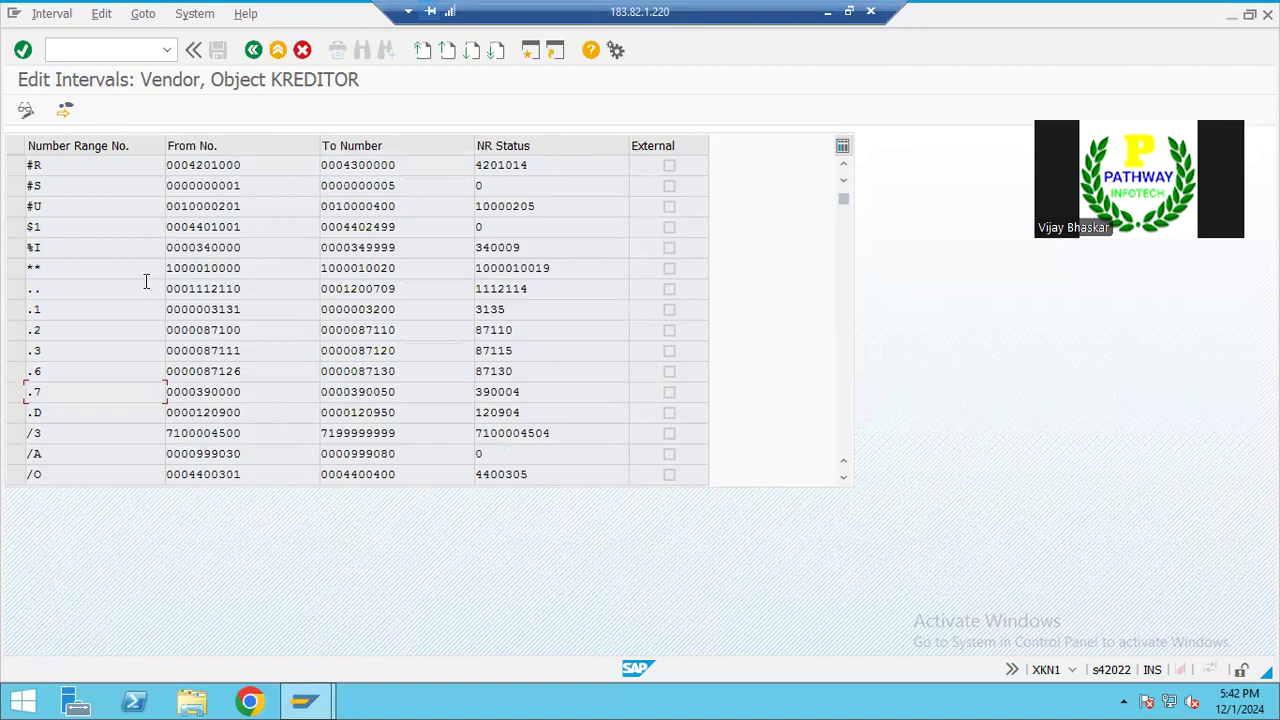
Step: Open the vendor number range intervals in change mode and insert a new interval row
left_click(254, 52)
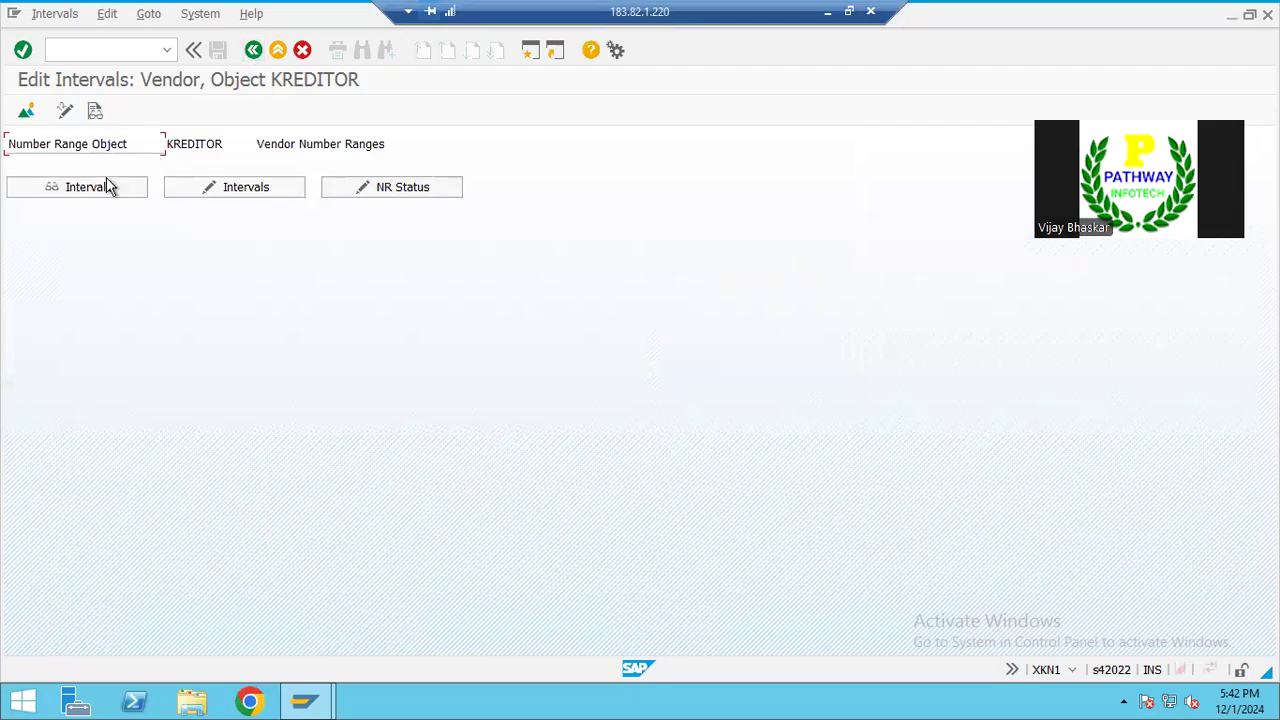
left_click(239, 188)
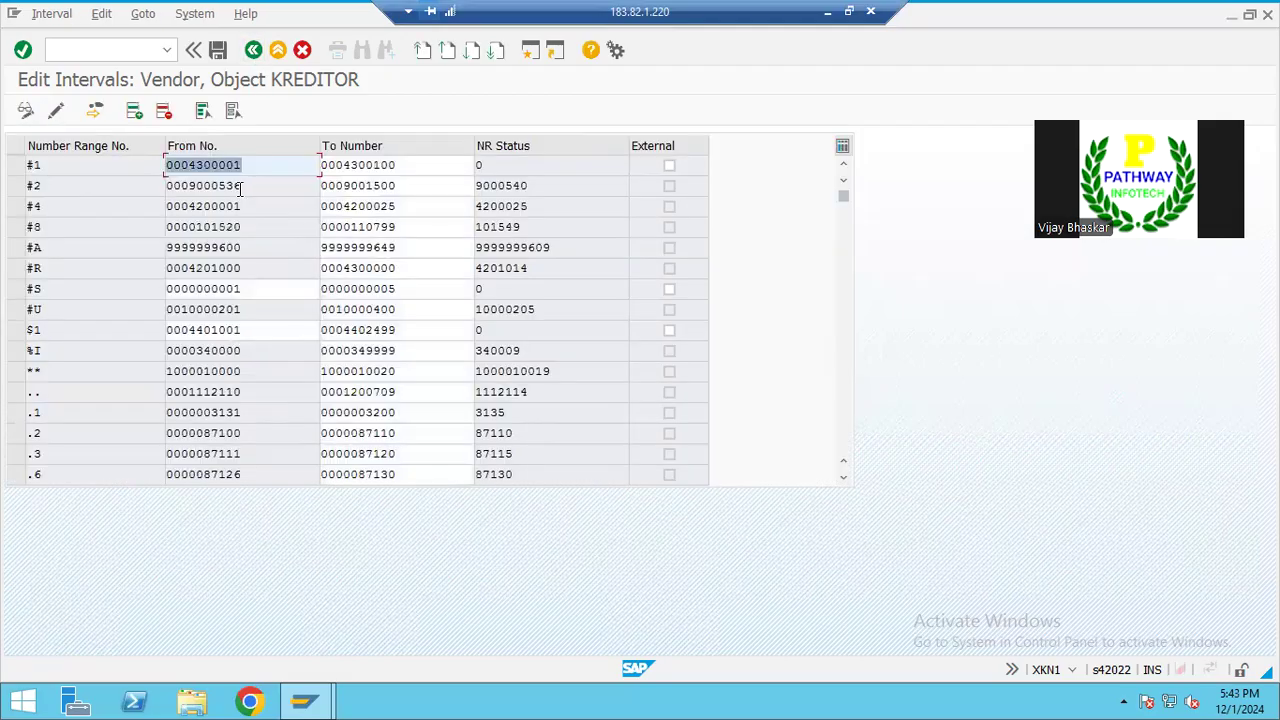
left_click(134, 112)
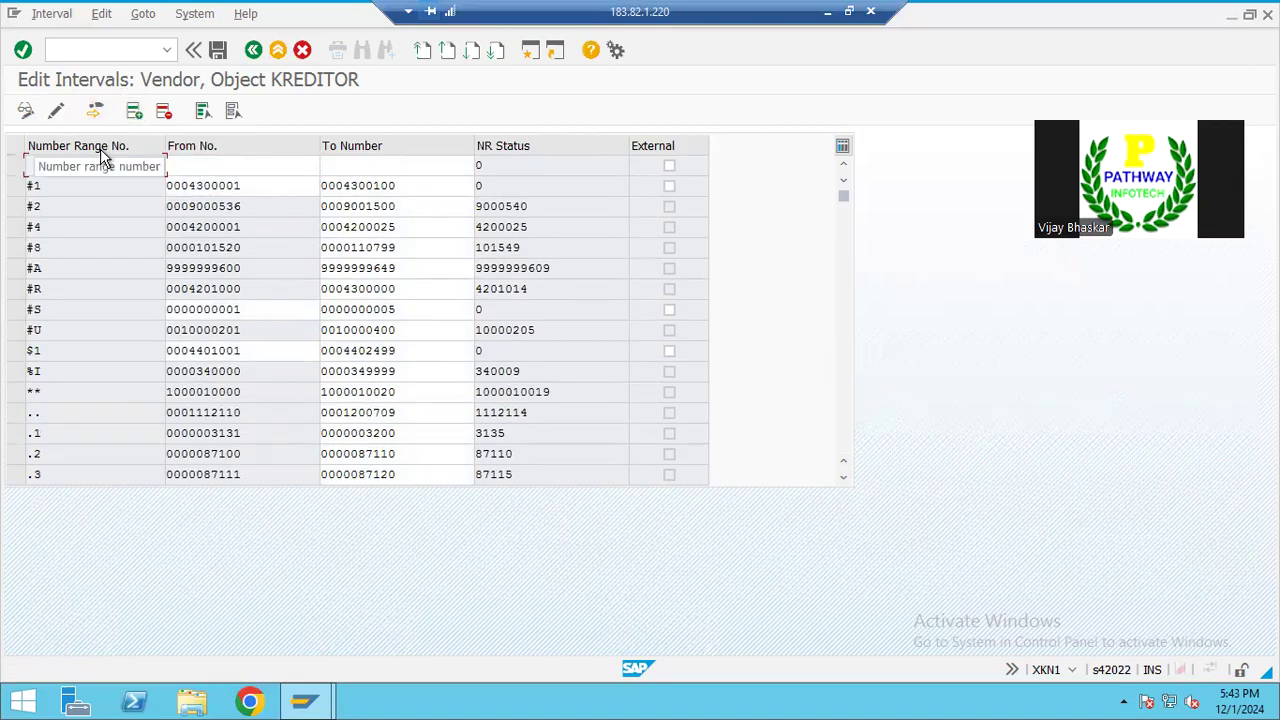
type(".9")
key("Tab")
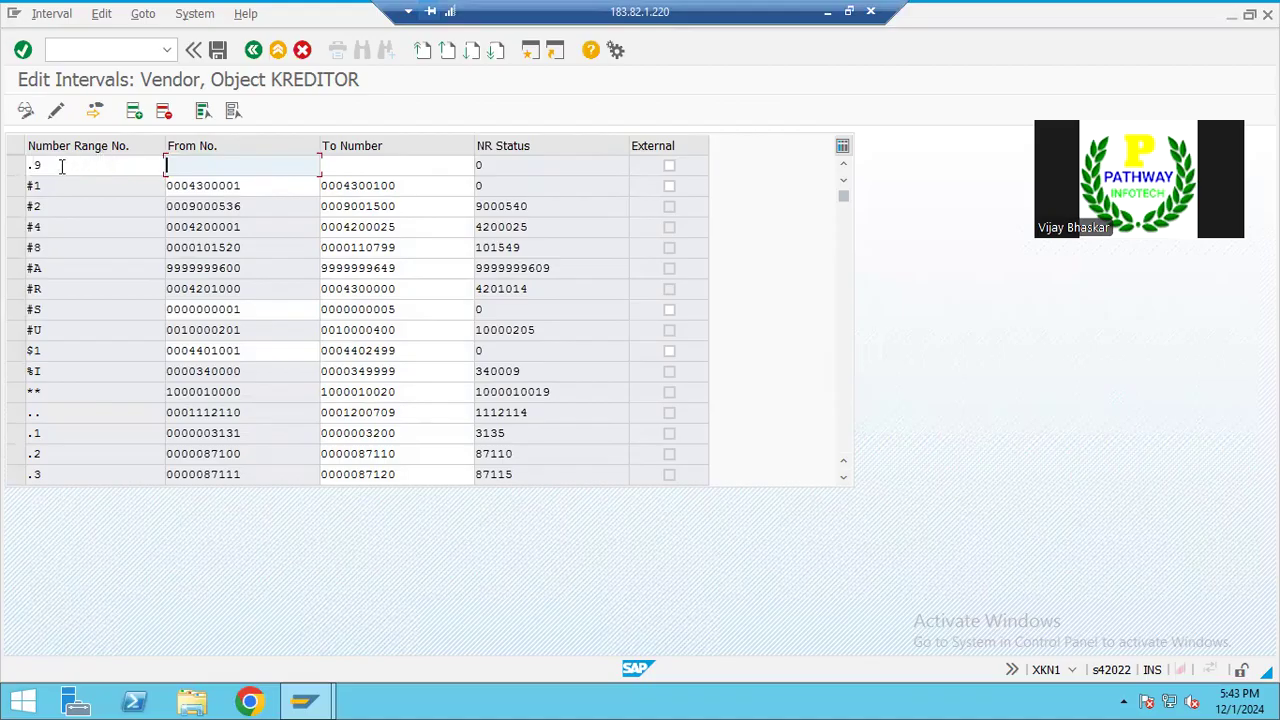
left_click(61, 166)
key("BackSpace")
key("BackSpace")
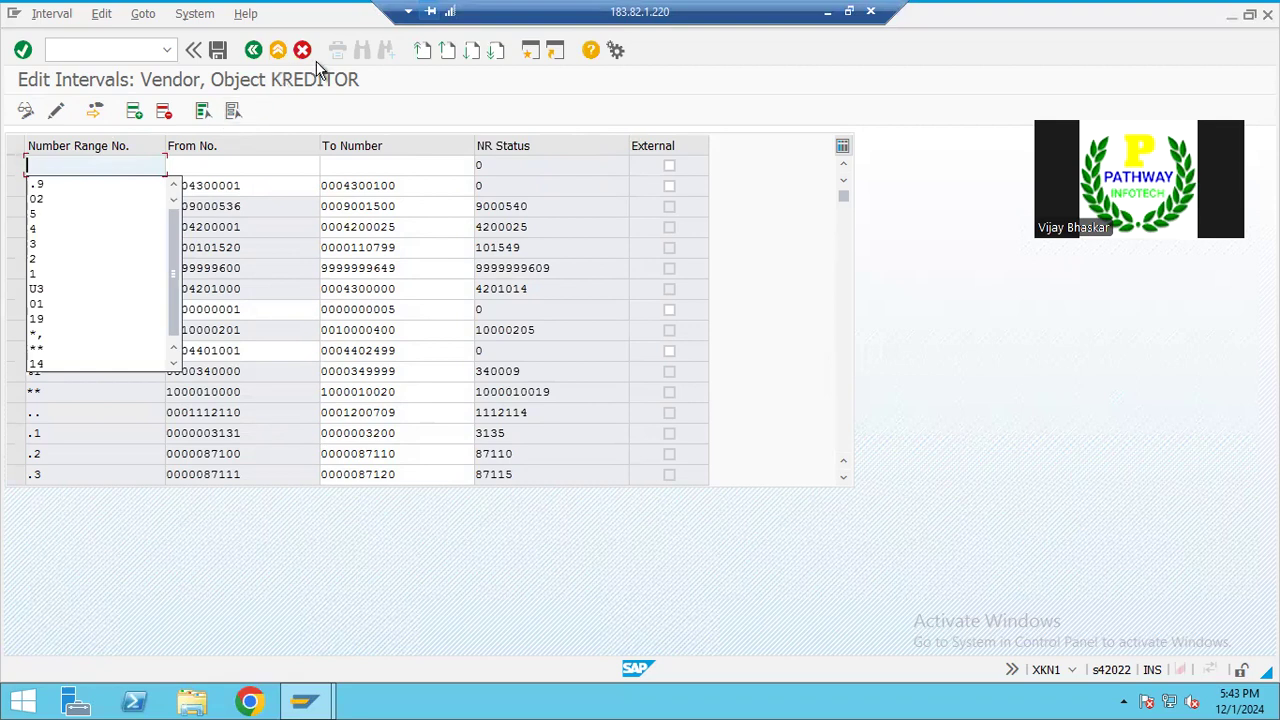
left_click(95, 112)
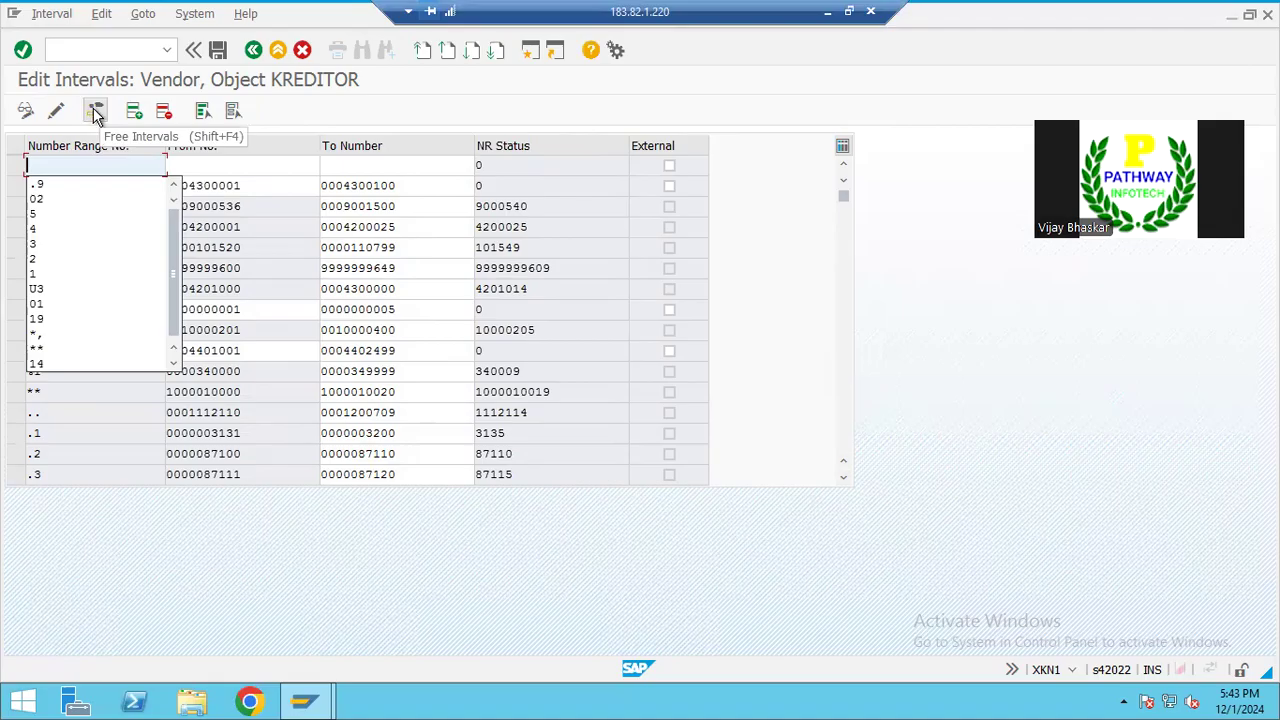
key("Return")
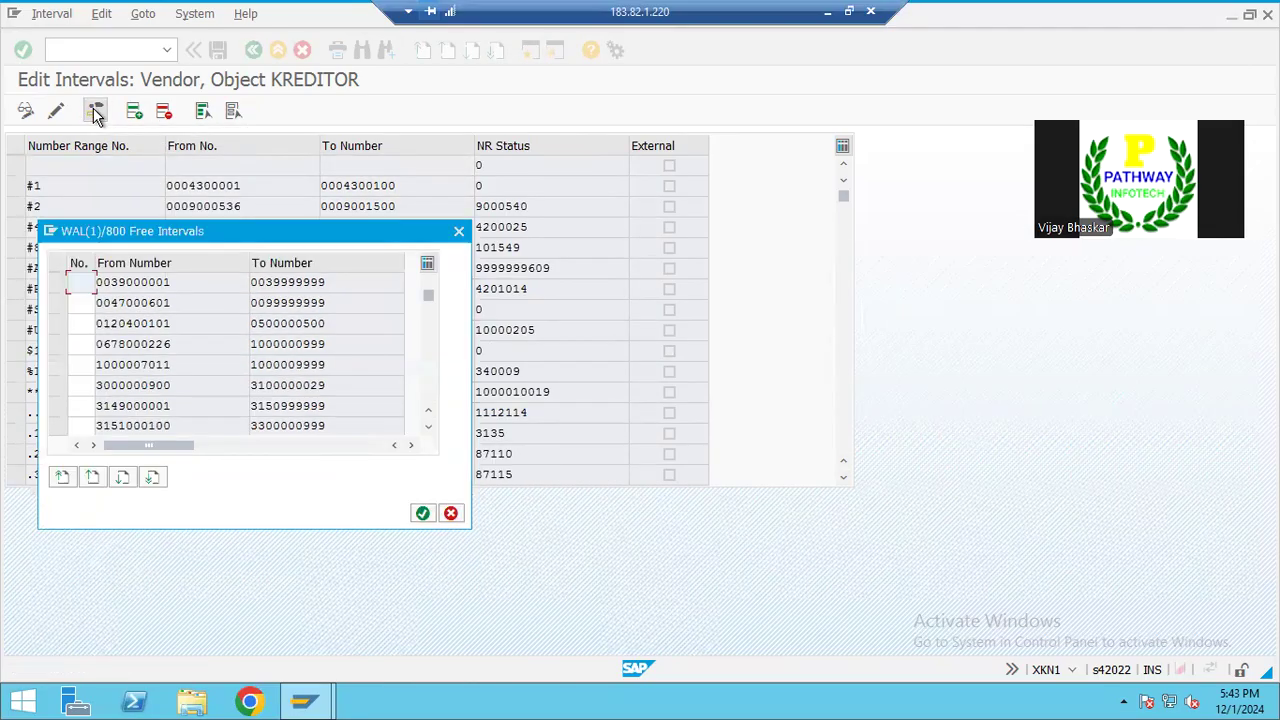
left_click(84, 365)
type("9")
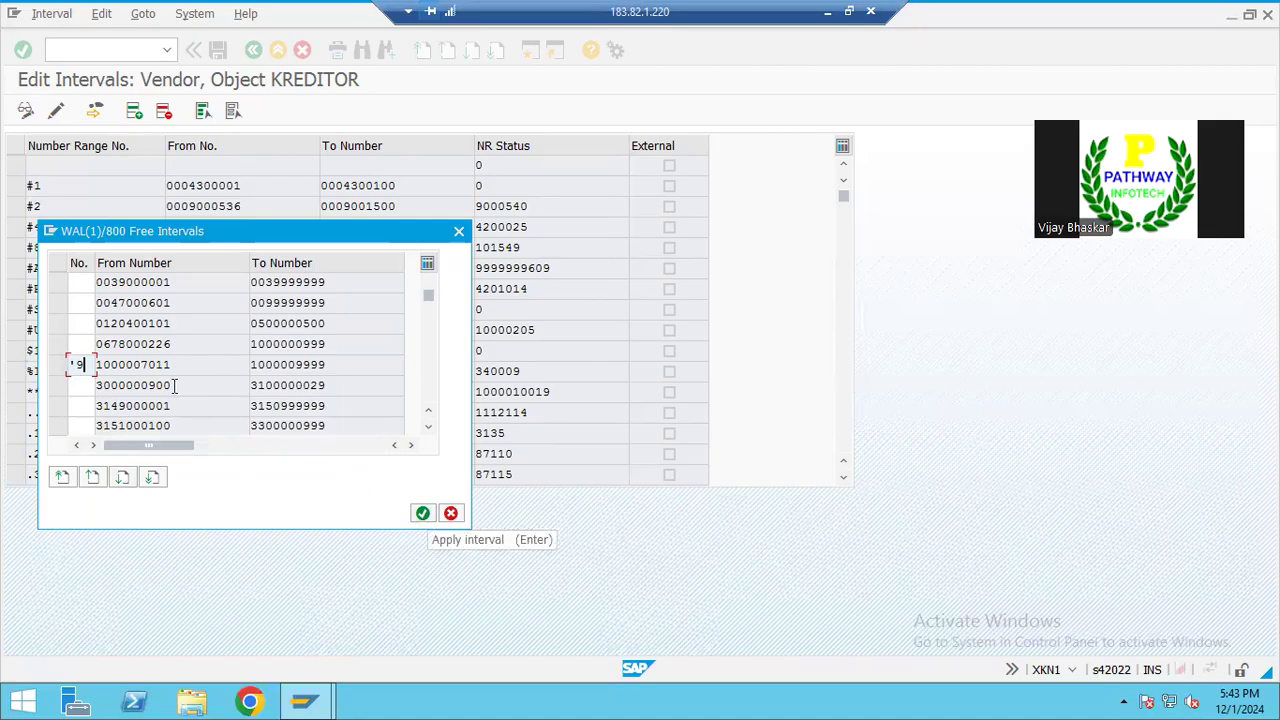
key("BackSpace")
left_click(453, 512)
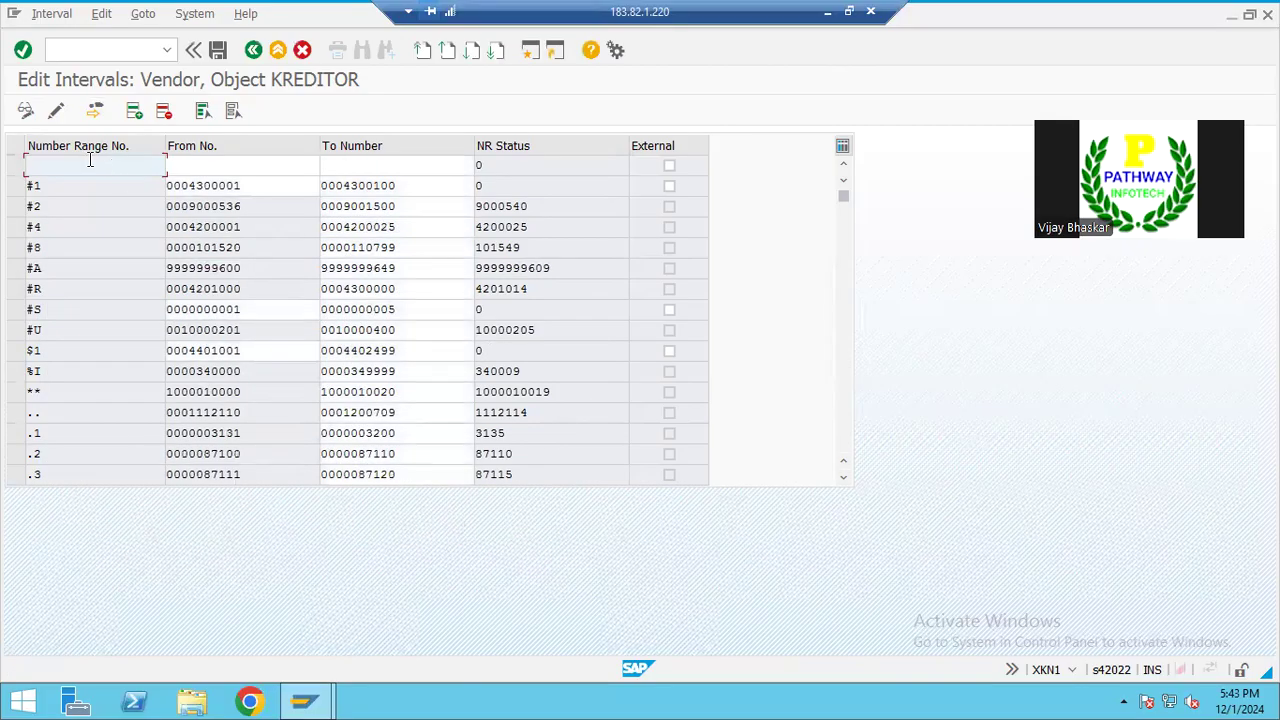
type(".9")
key("Tab")
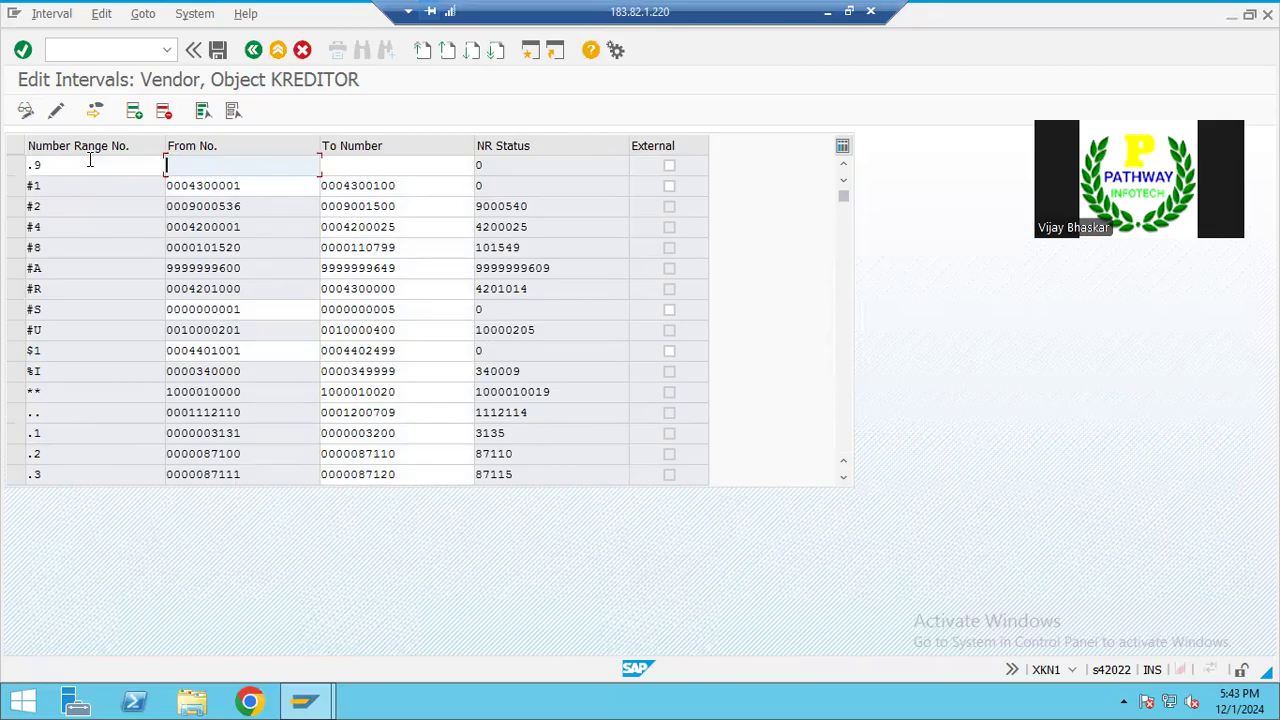
type("20000")
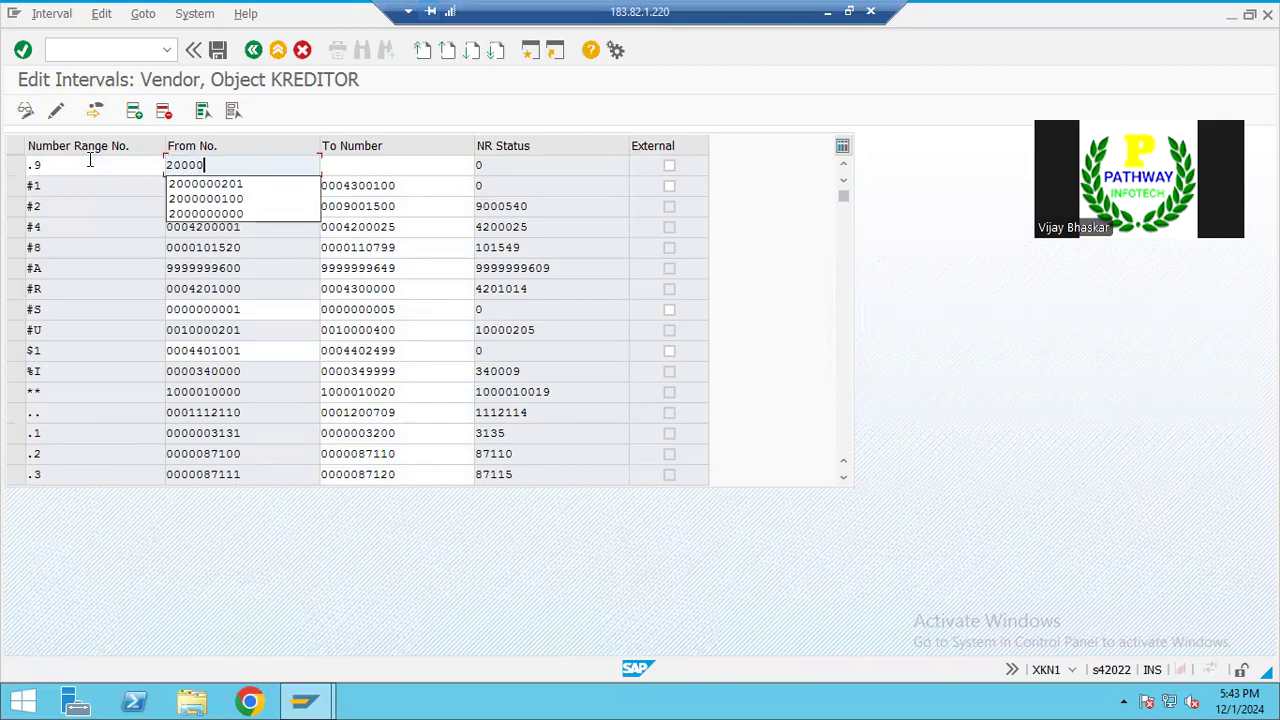
type("00201")
key("Tab")
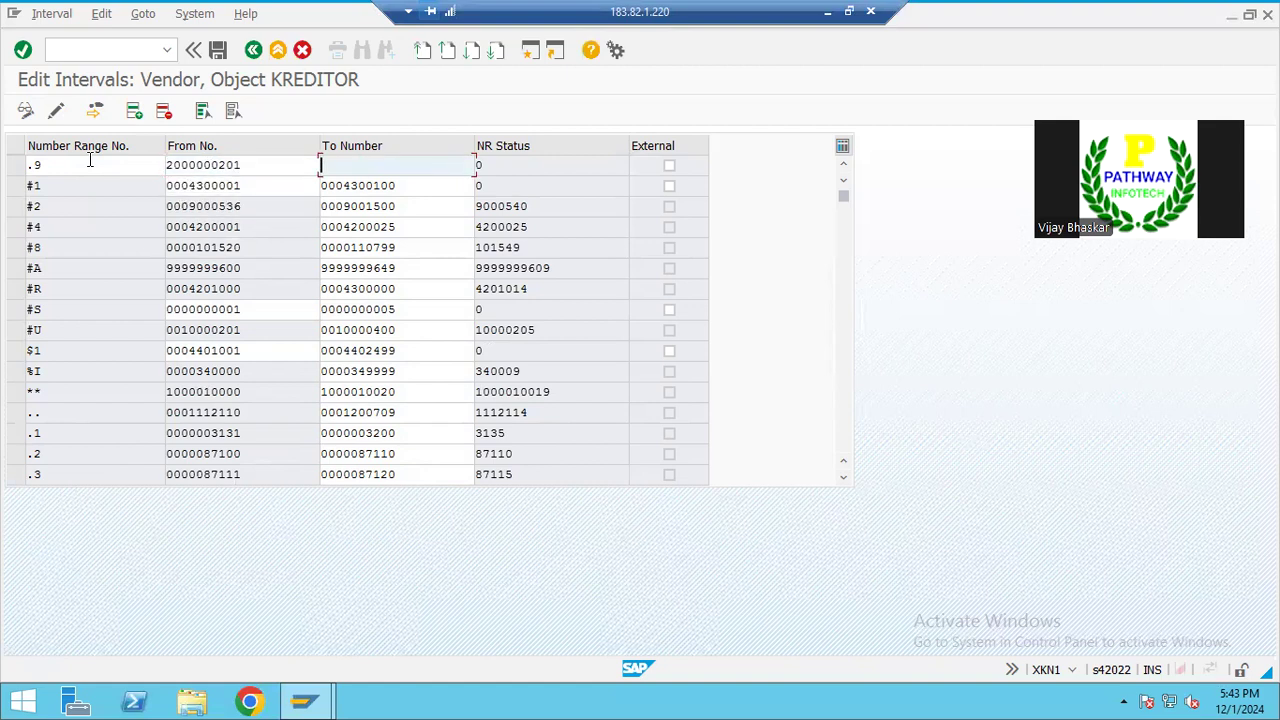
type("2")
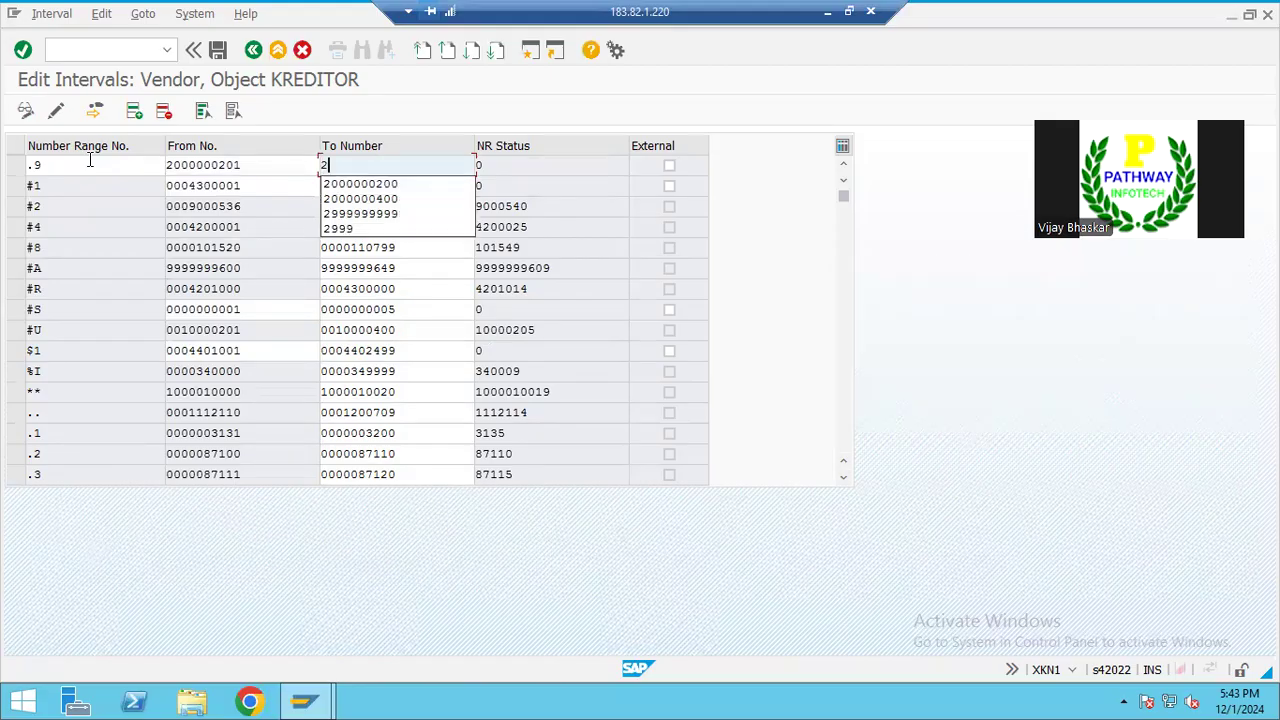
key("Down")
key("Return")
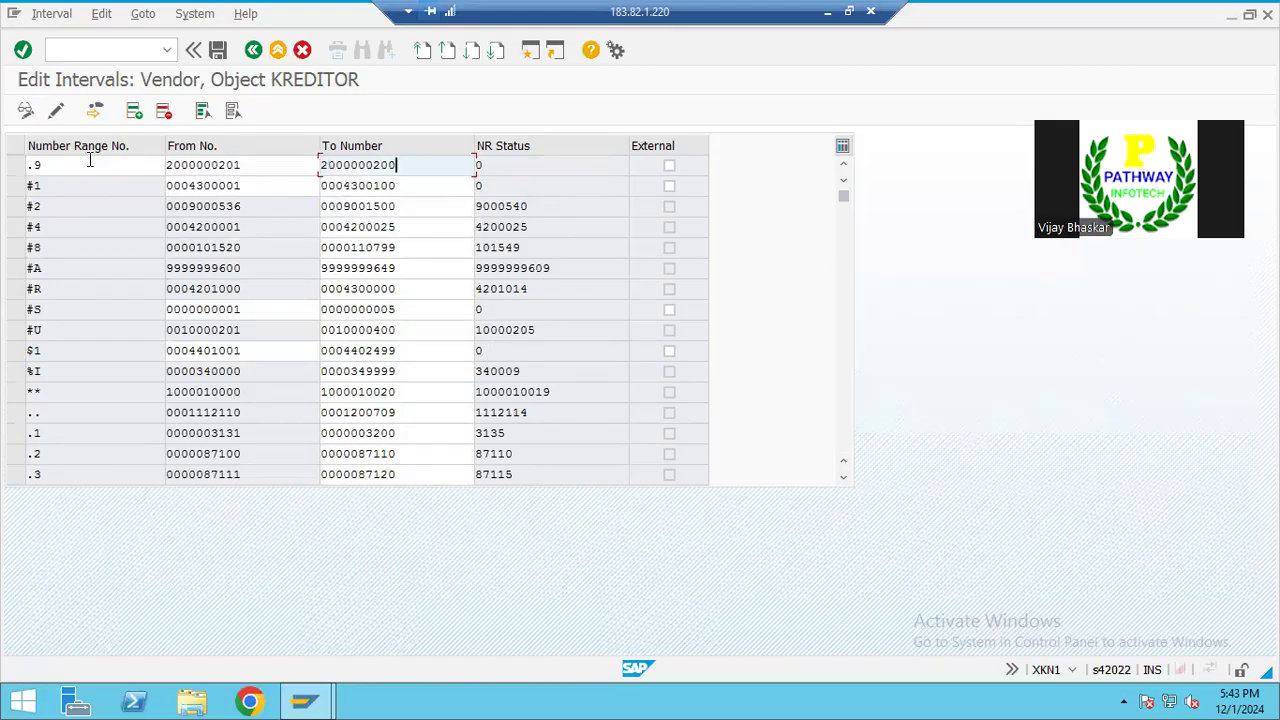
key("BackSpace")
key("BackSpace")
type("99")
key("Return")
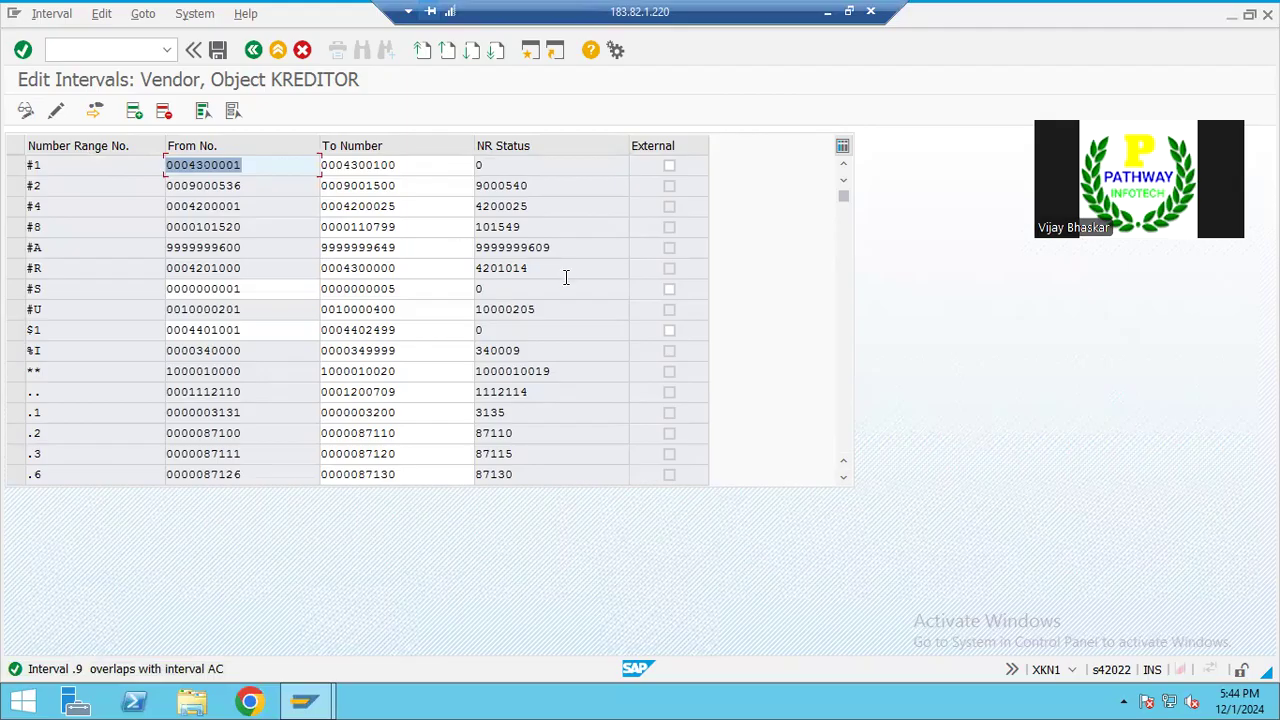
left_click(843, 478)
left_click(843, 478)
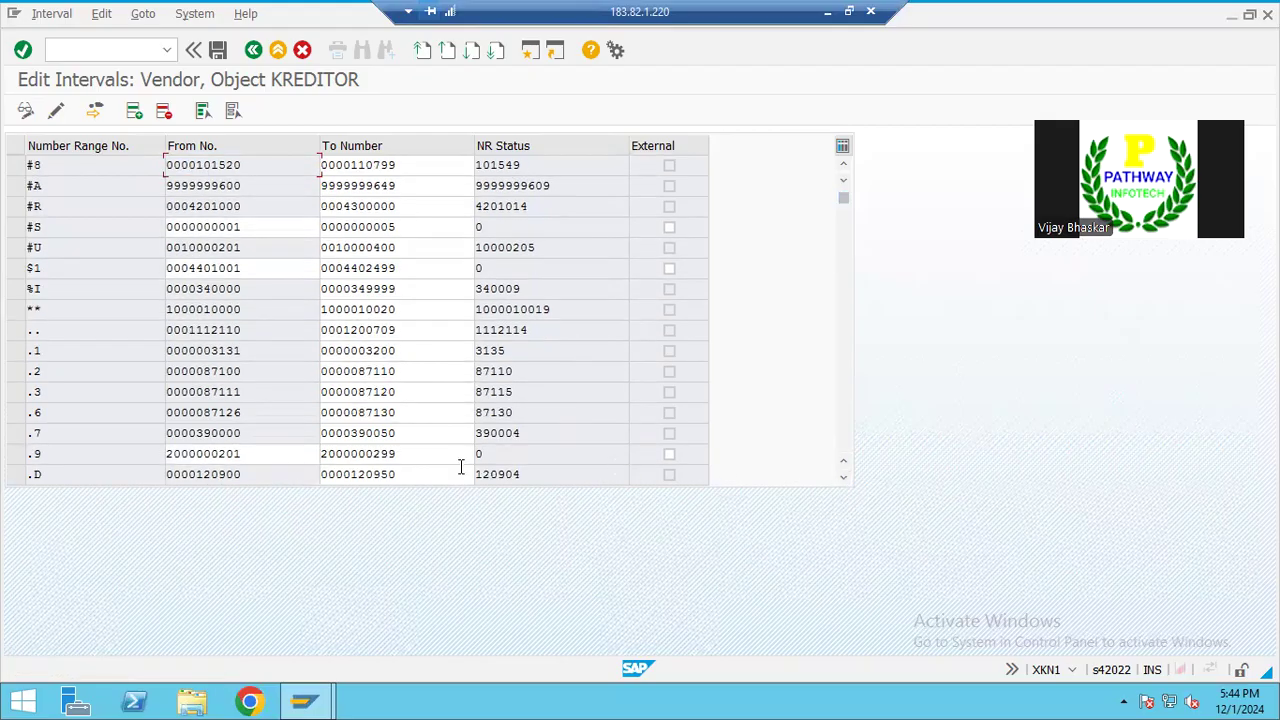
left_click(846, 441)
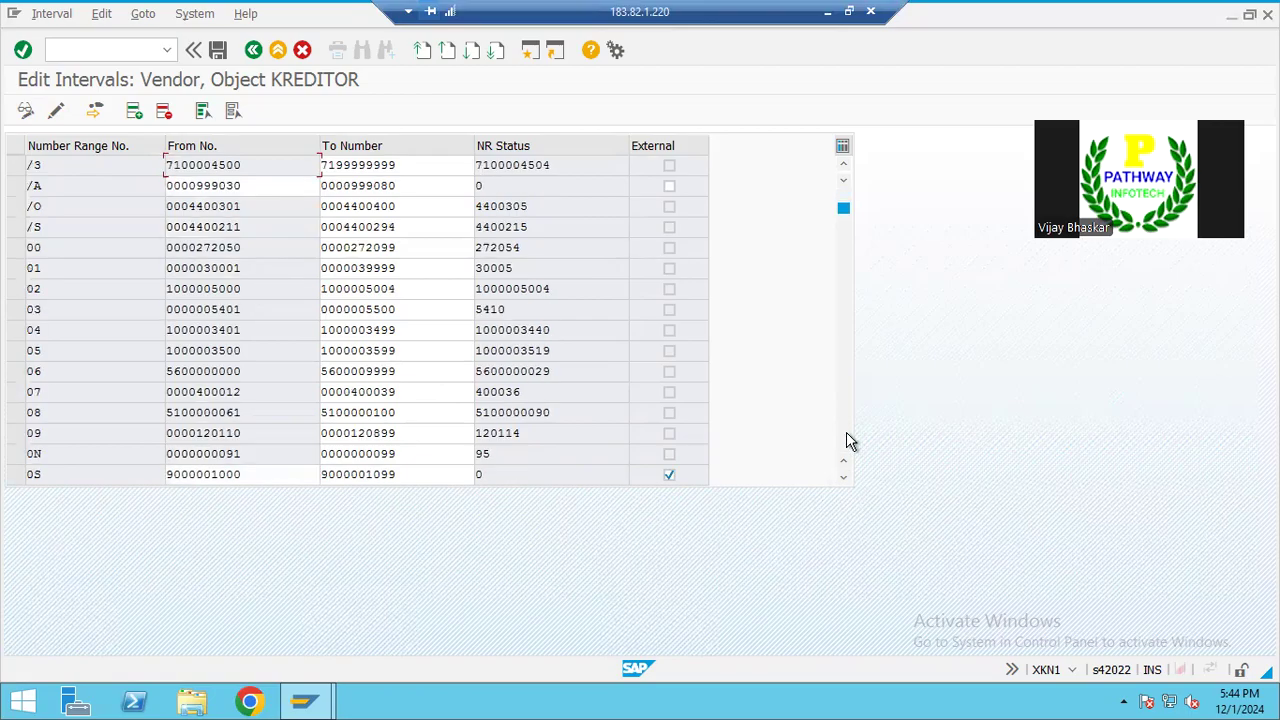
left_click(846, 441)
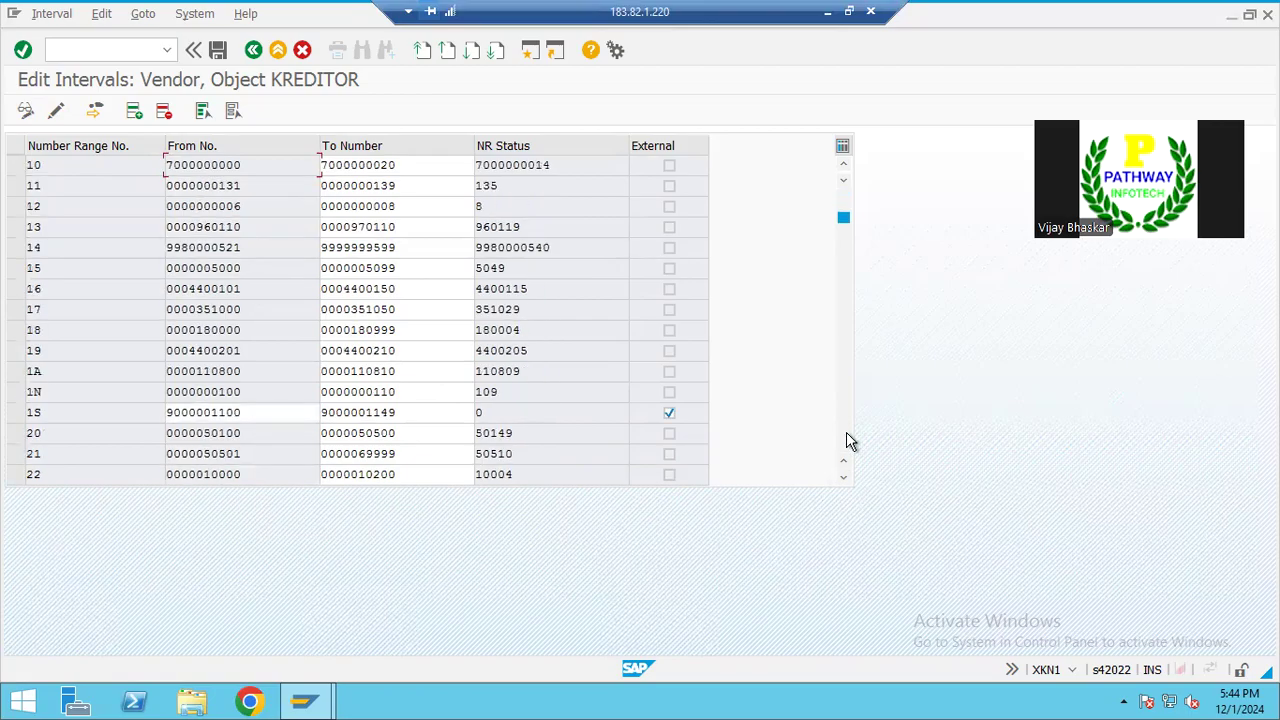
left_click(846, 441)
left_click(846, 441)
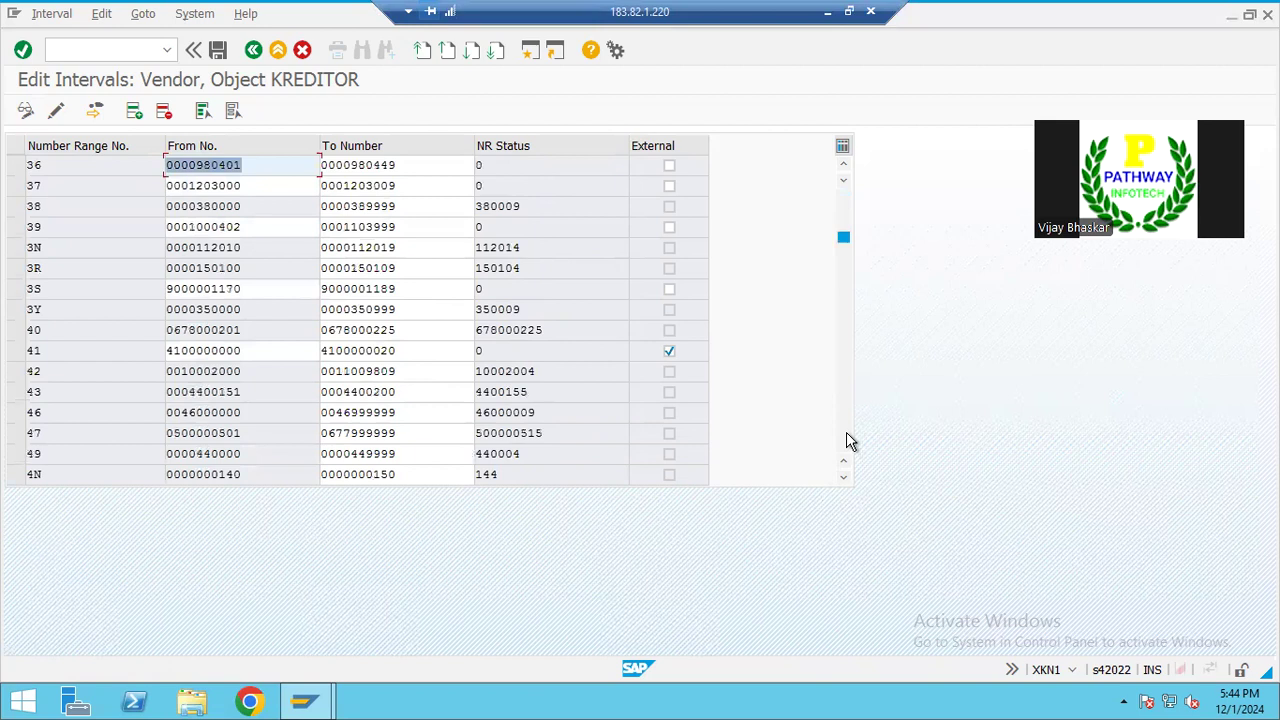
left_click(846, 441)
left_click(846, 441)
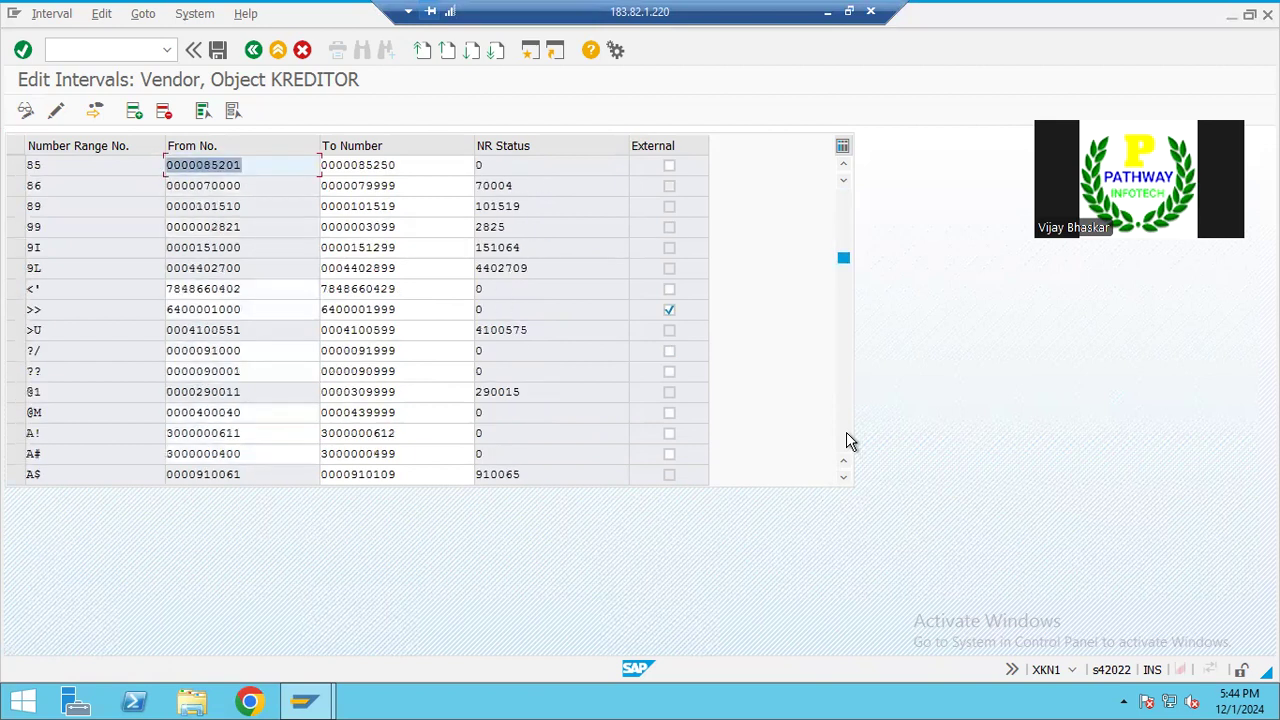
left_click(846, 441)
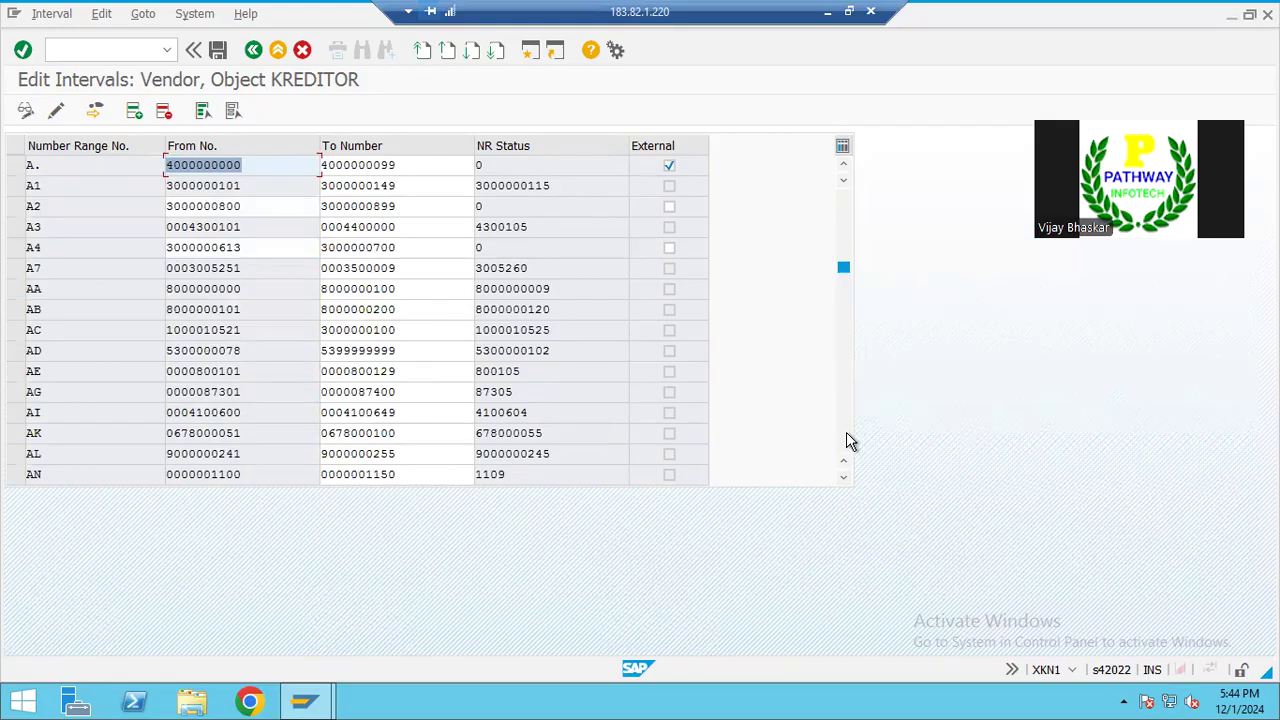
left_click(414, 331)
key("shift+Home")
key("BackSpace")
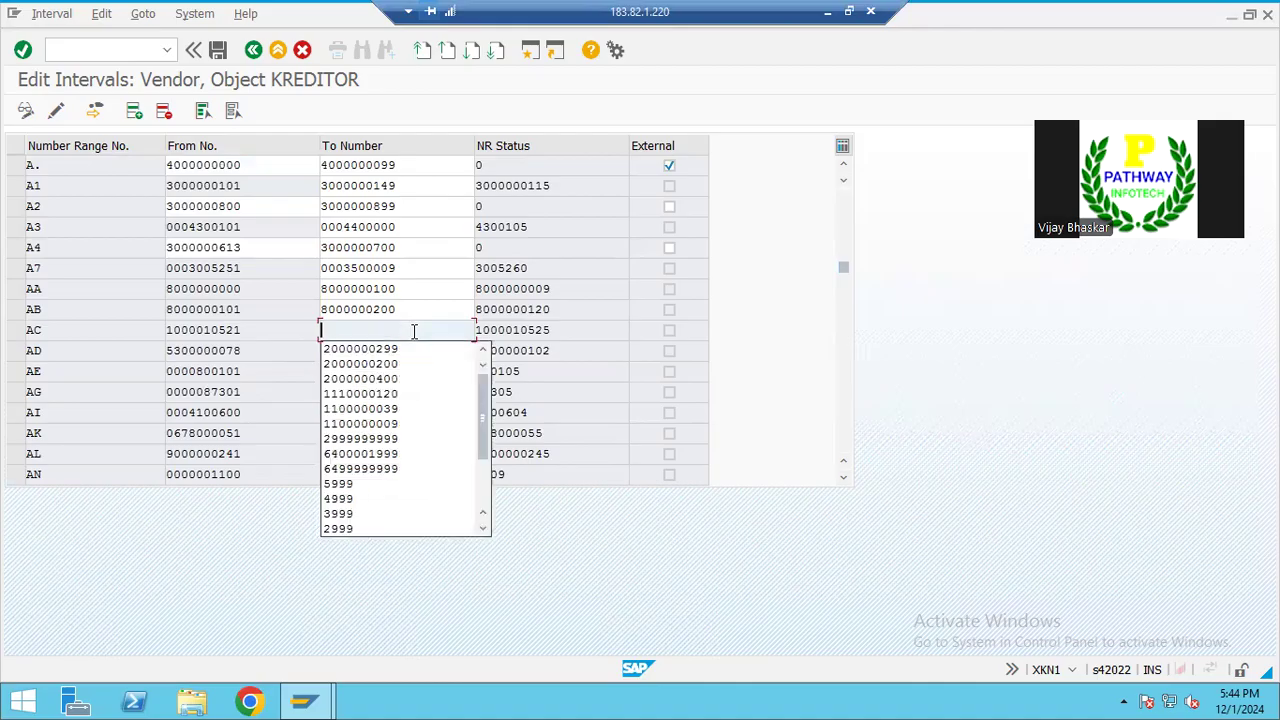
key("Down")
key("Down")
key("Return")
key("shift+Home")
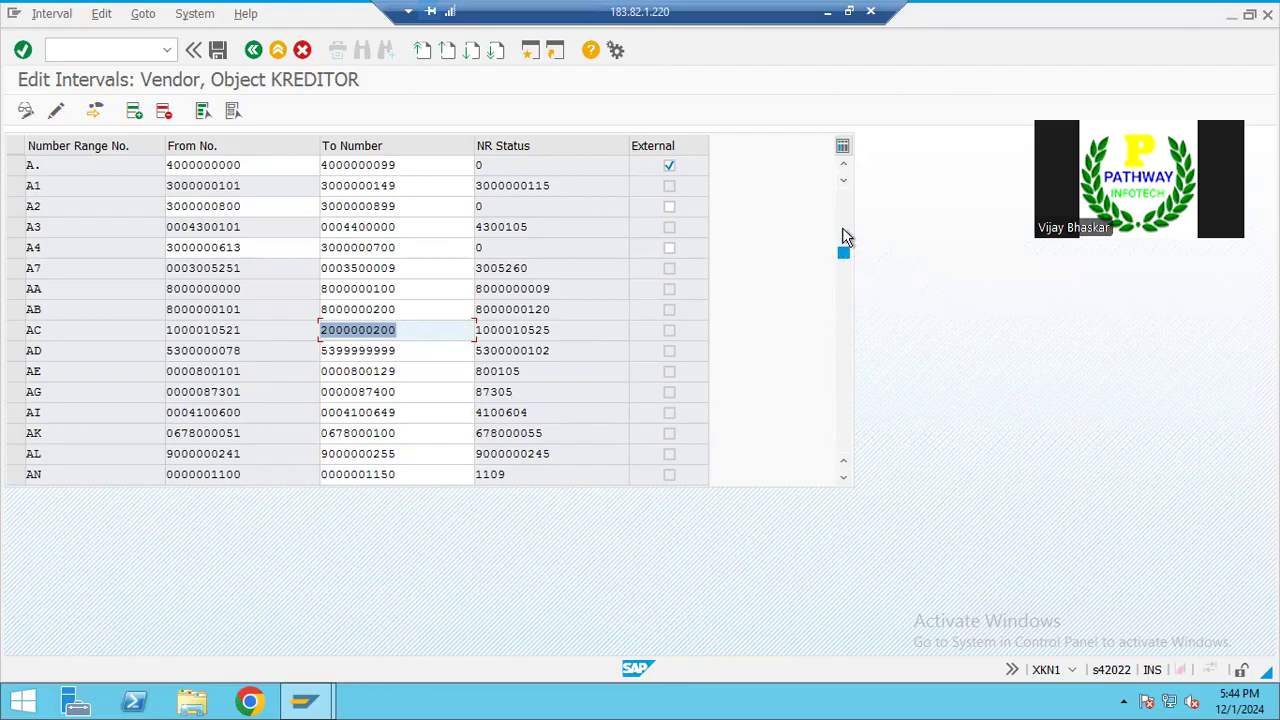
Step: Select the new .9 interval row, save the vendor intervals and acknowledge the number range transport notice
left_click_drag(843, 200, 842, 188)
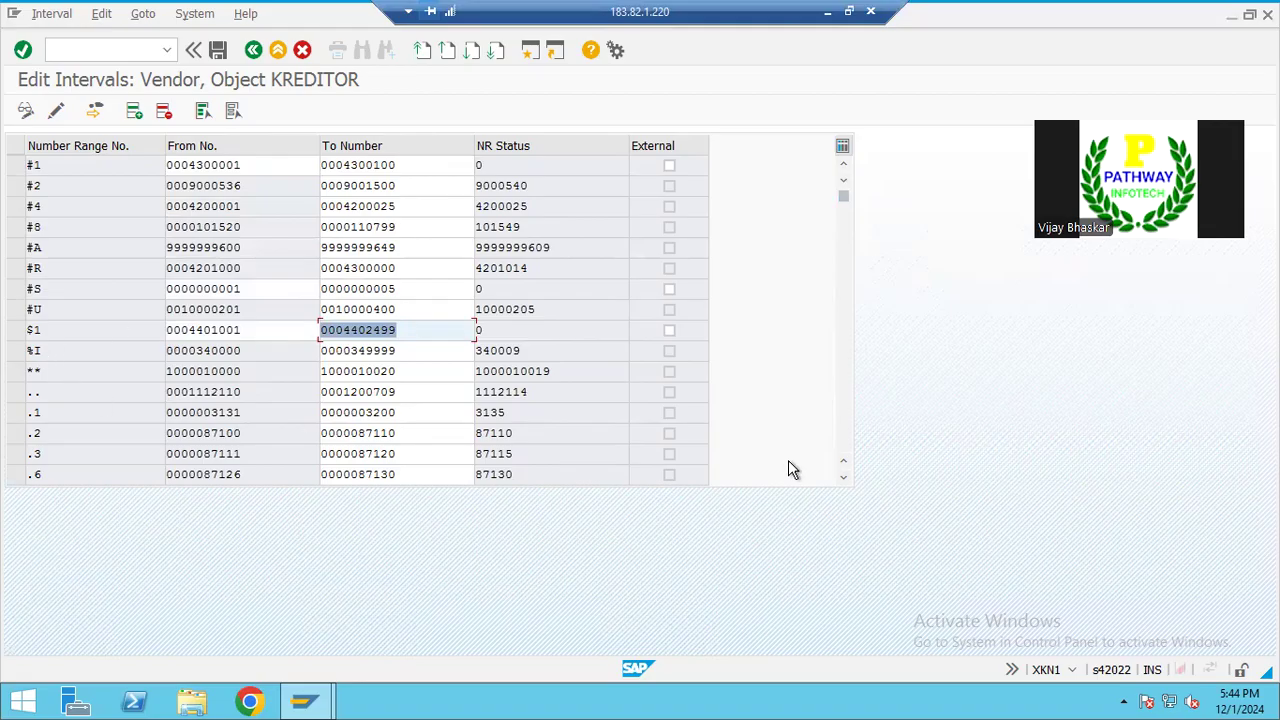
left_click(844, 478)
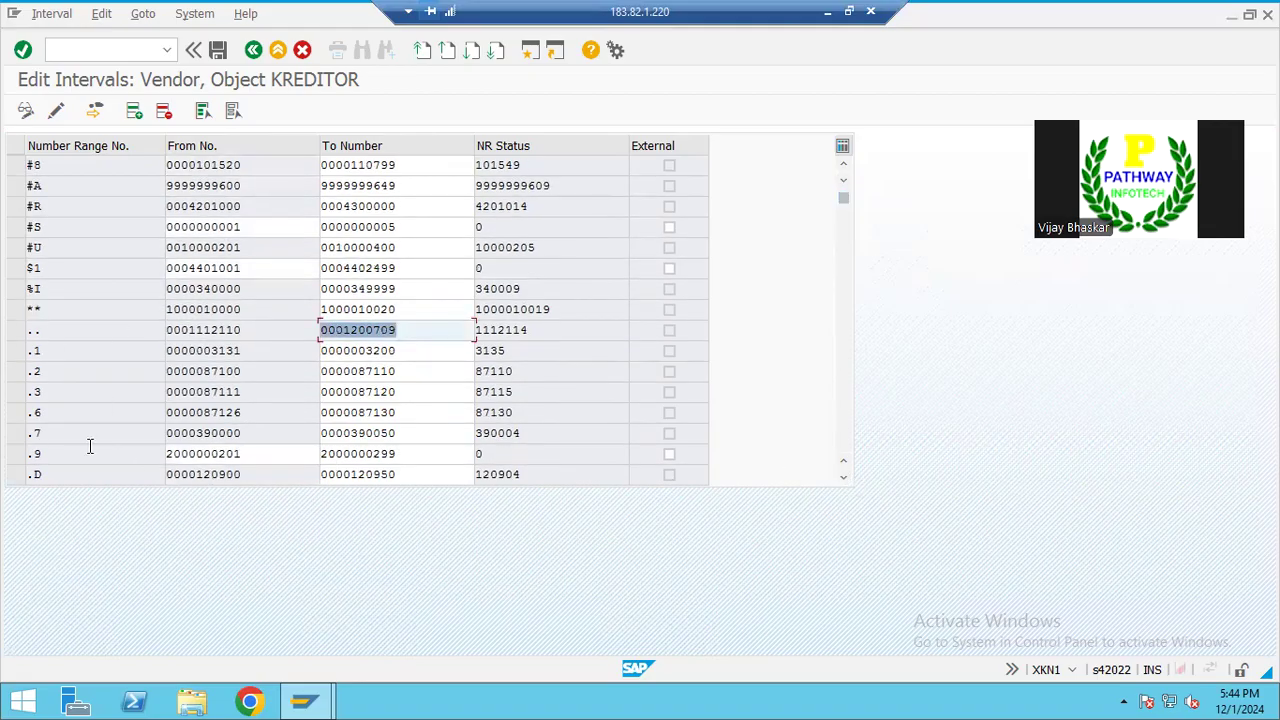
left_click(15, 458)
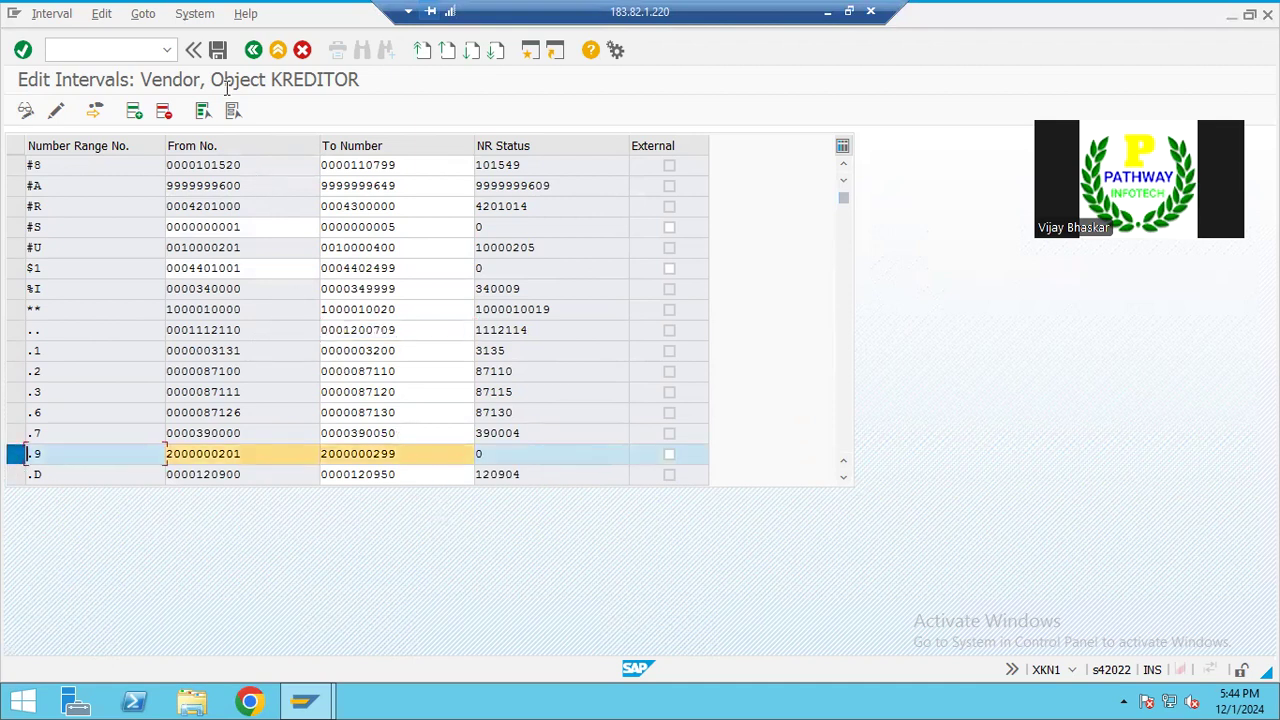
left_click(219, 50)
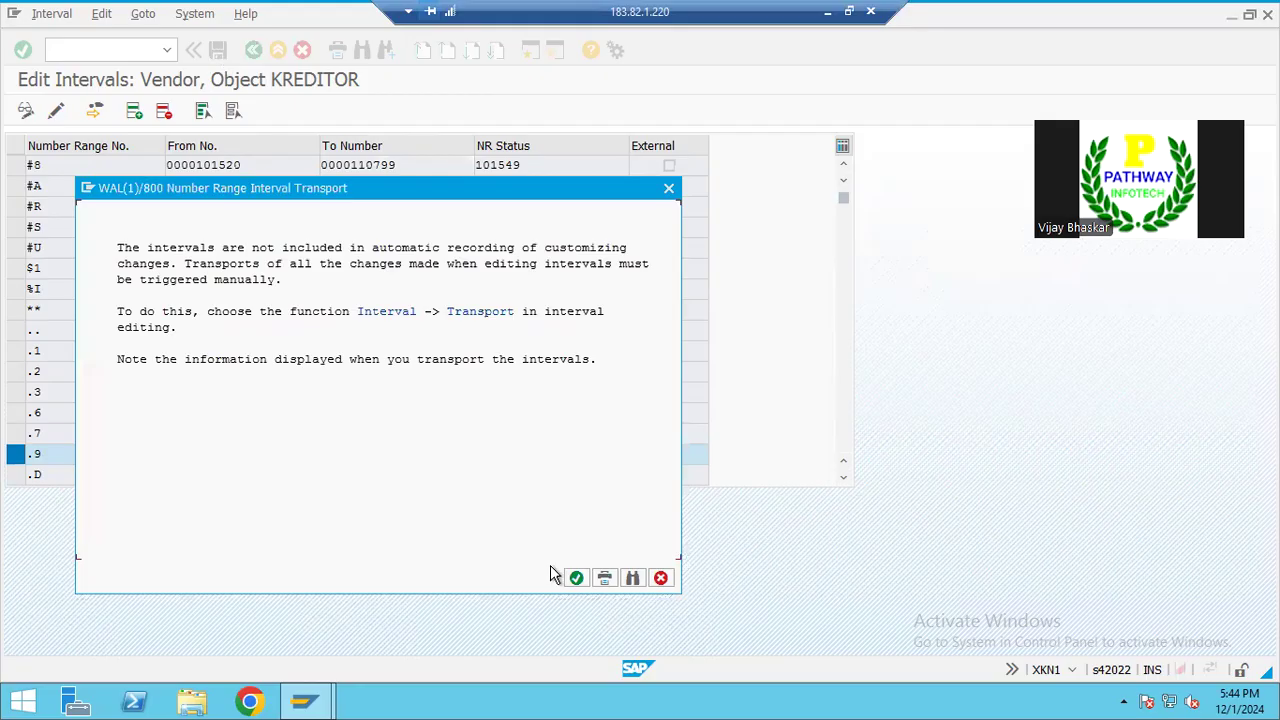
left_click(577, 579)
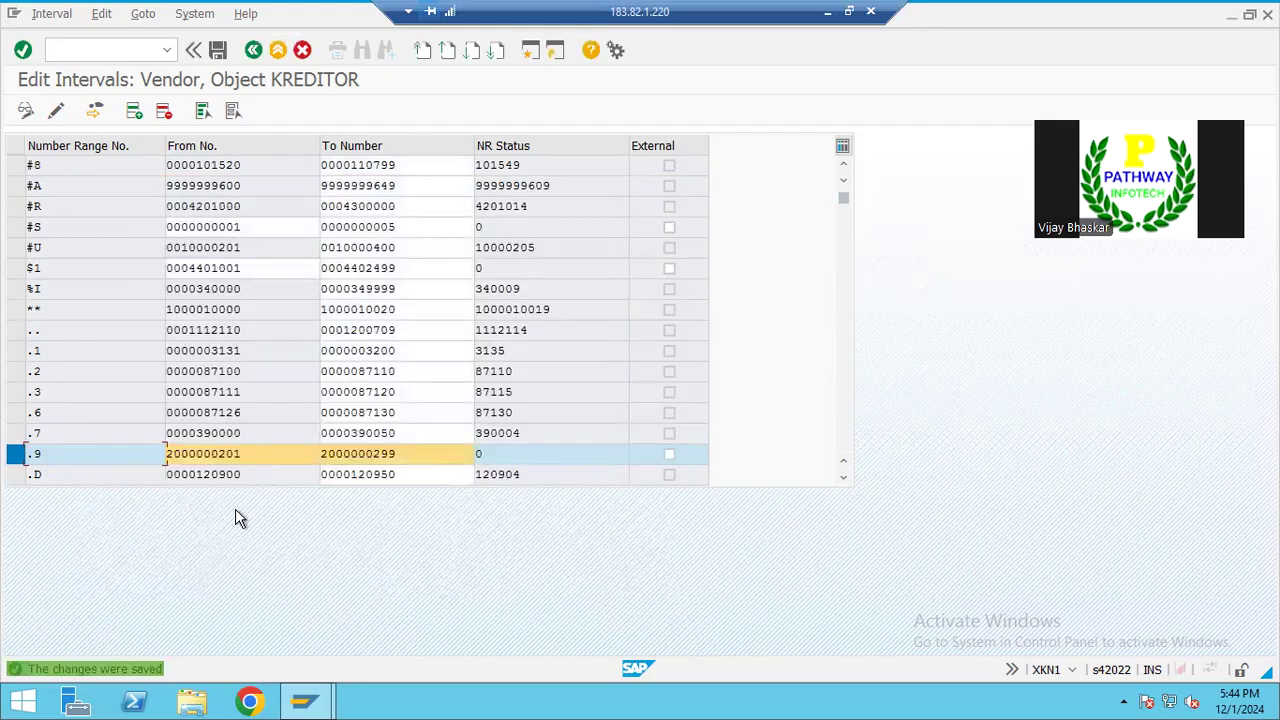
Step: Mark the .9 interval as External, save it and return to the Display IMG structure
left_click(14, 455)
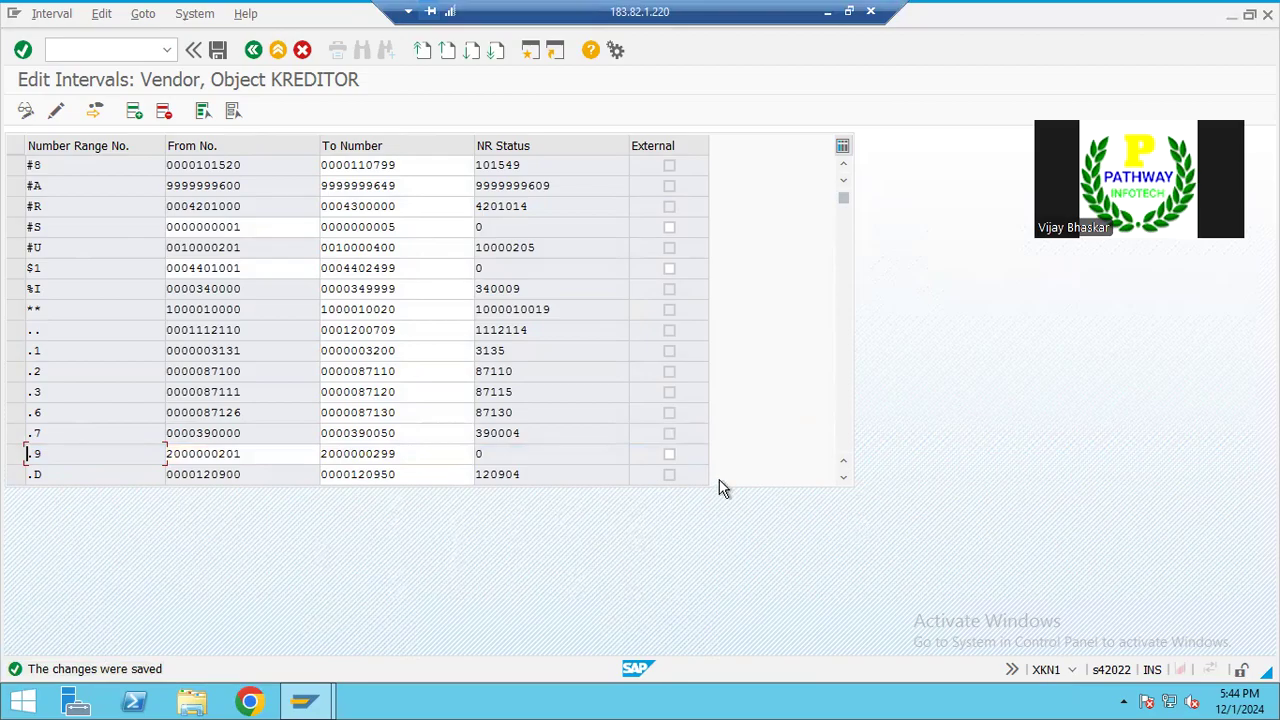
left_click(669, 454)
left_click(217, 52)
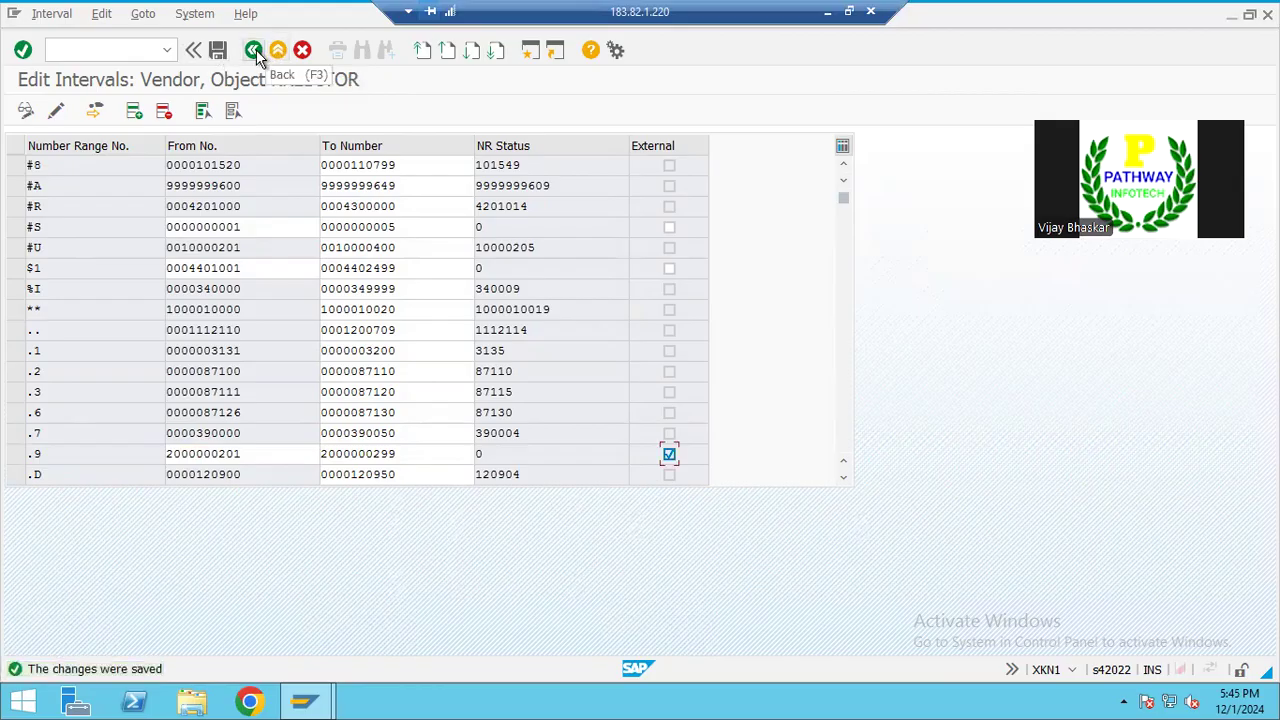
left_click(254, 52)
left_click(254, 52)
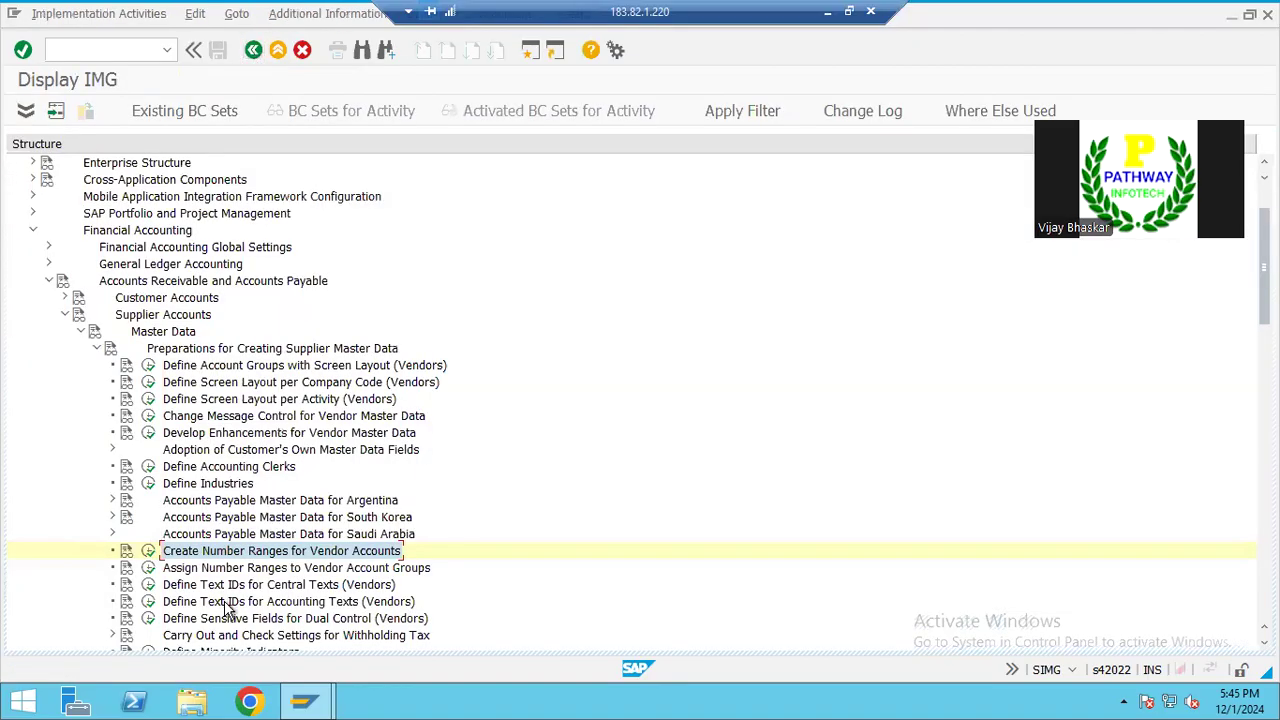
Step: Execute Assign Number Ranges to Vendor Account Groups and position the list at group ABC1
left_click(149, 568)
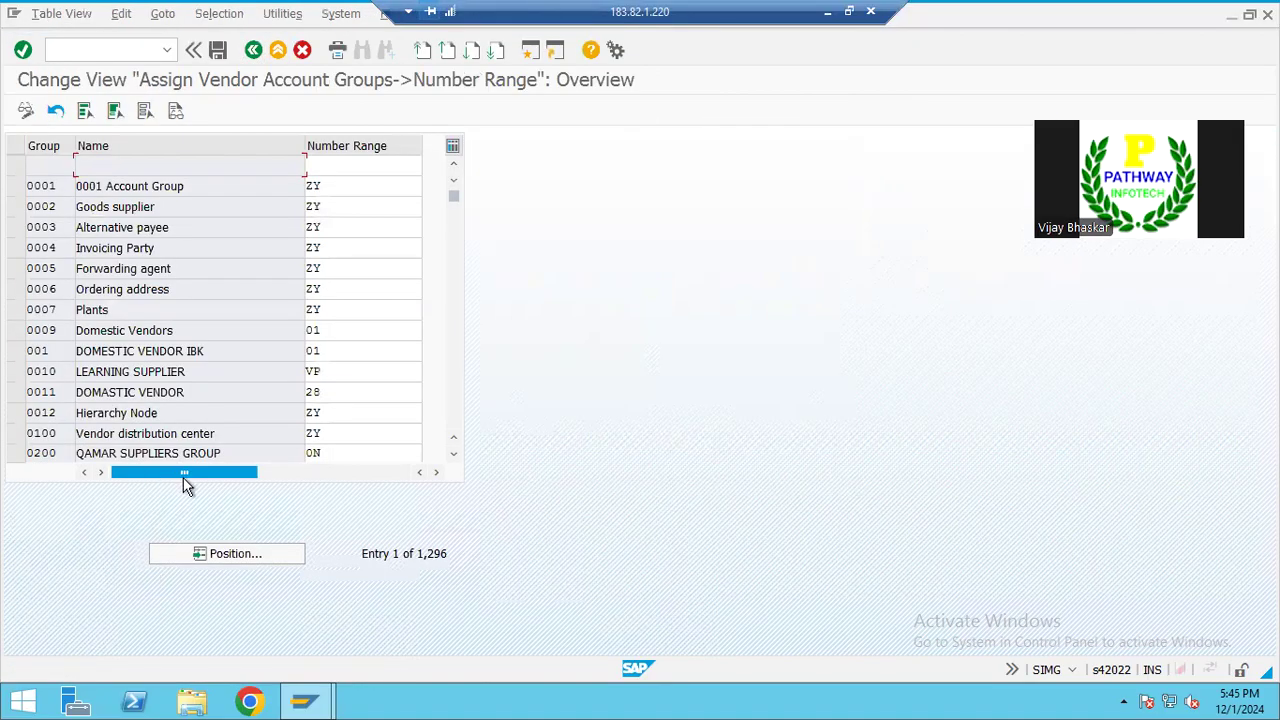
left_click(260, 556)
type("ABC")
key("Down")
key("Return")
key("Return")
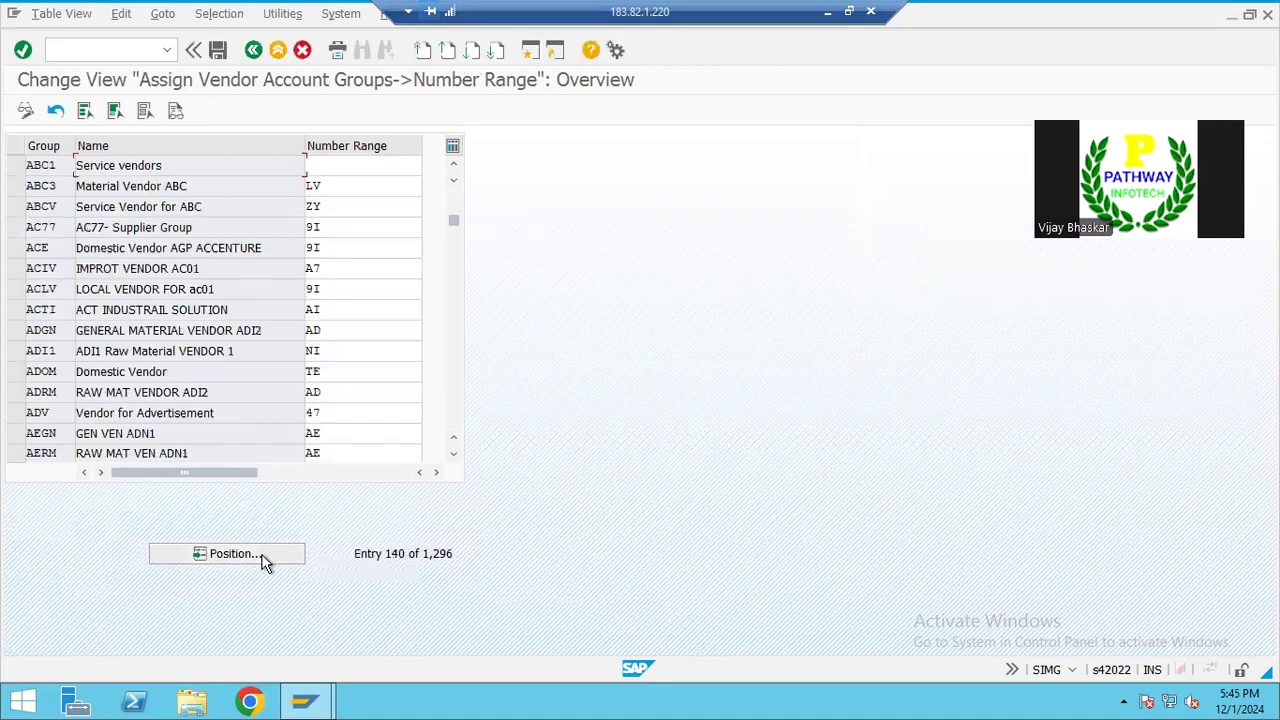
Step: Assign number range .9 to group ABC1, save it under the proposed customizing request and return to the IMG
left_click(316, 168)
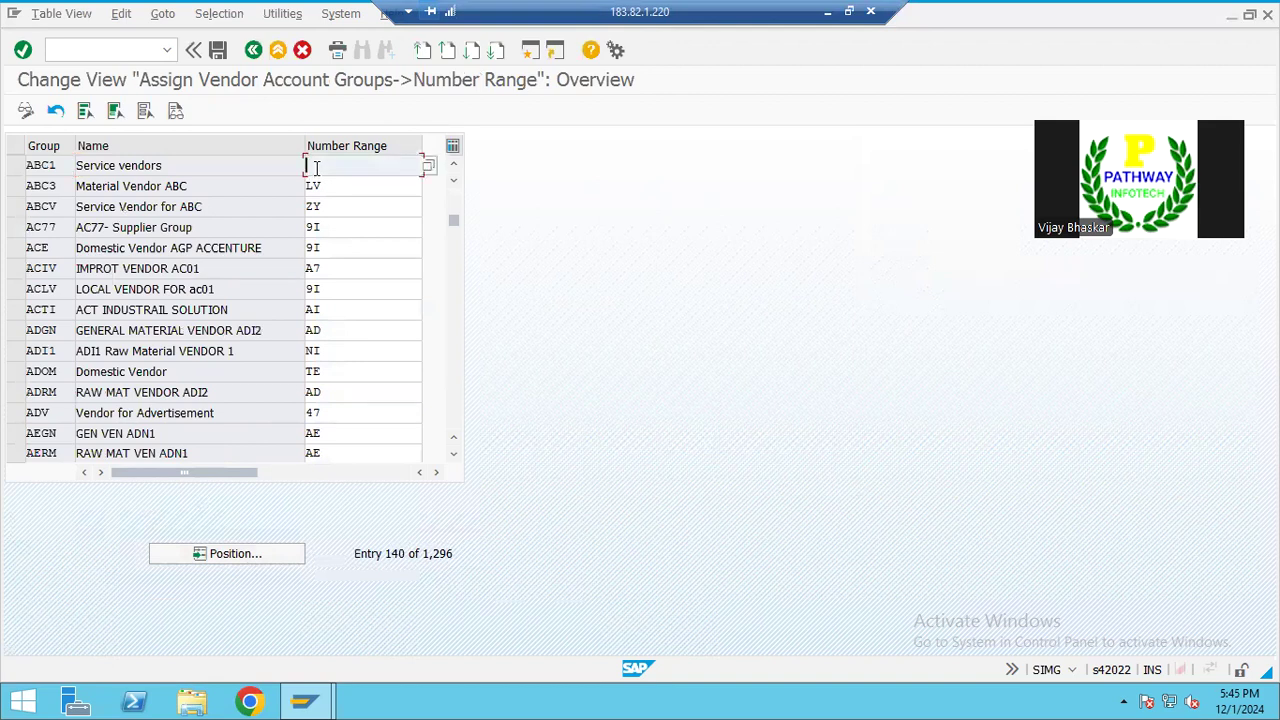
double_click(316, 167)
left_click(219, 53)
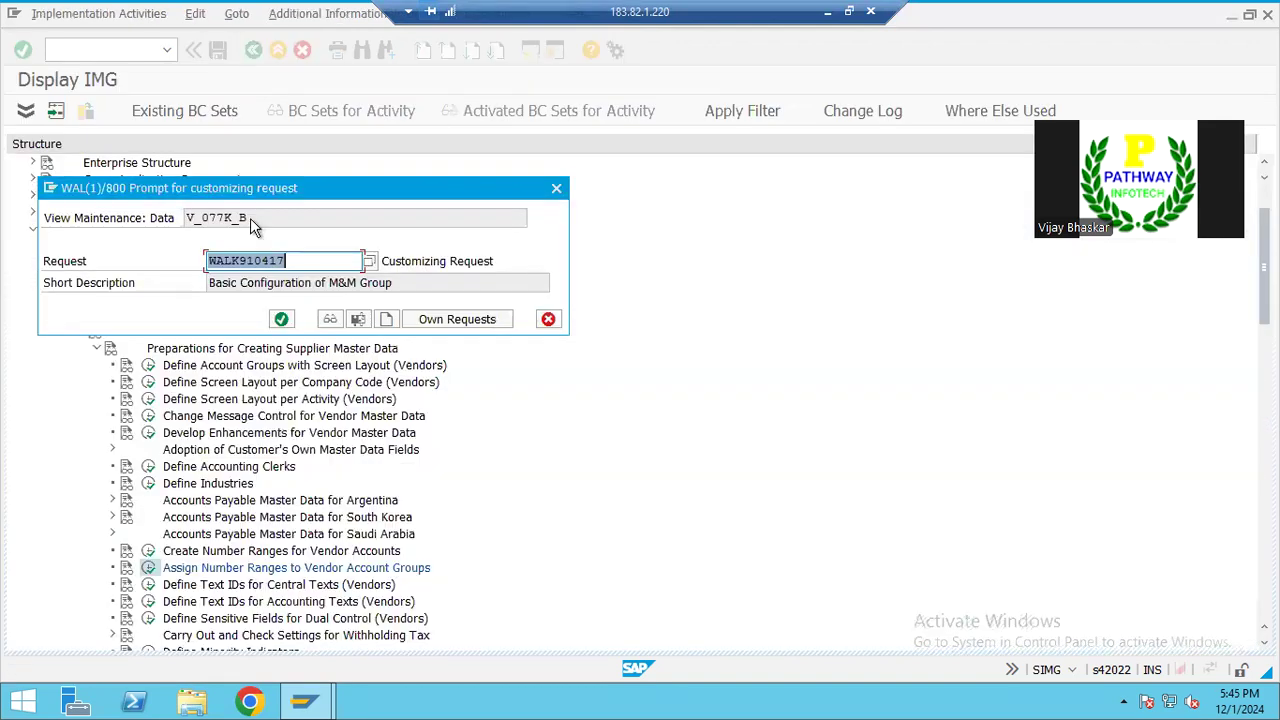
left_click(281, 320)
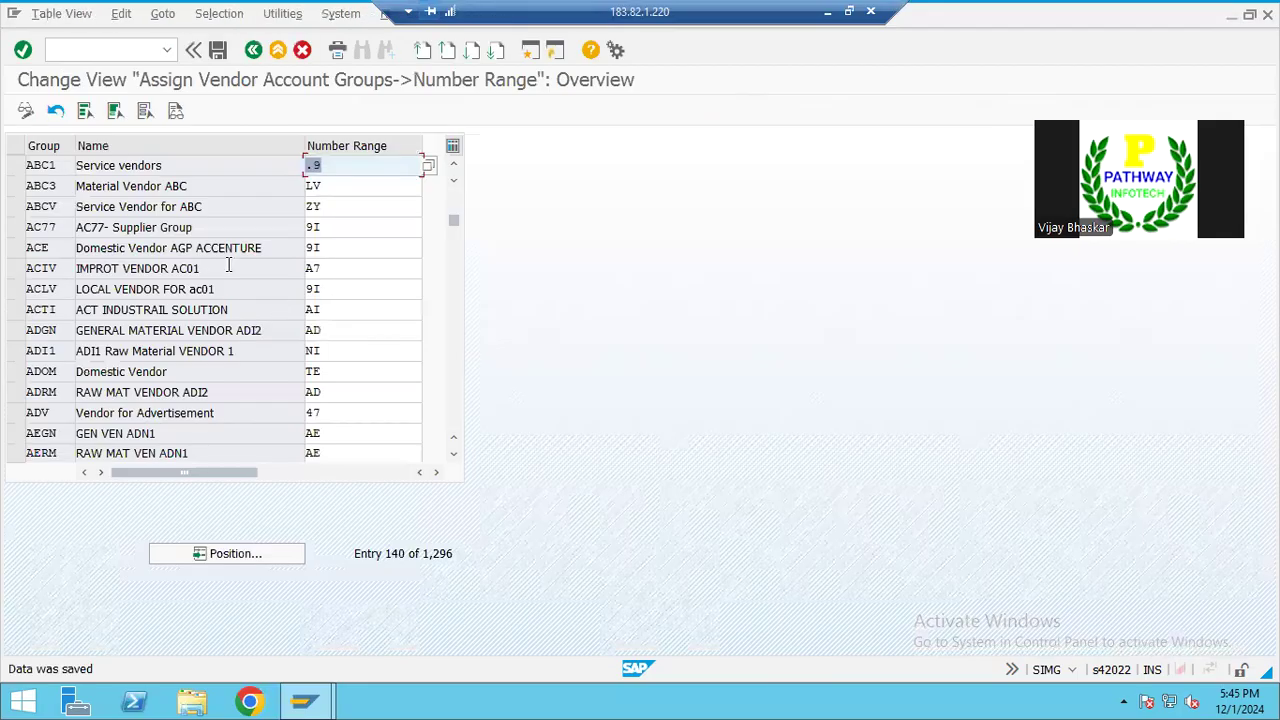
left_click(253, 51)
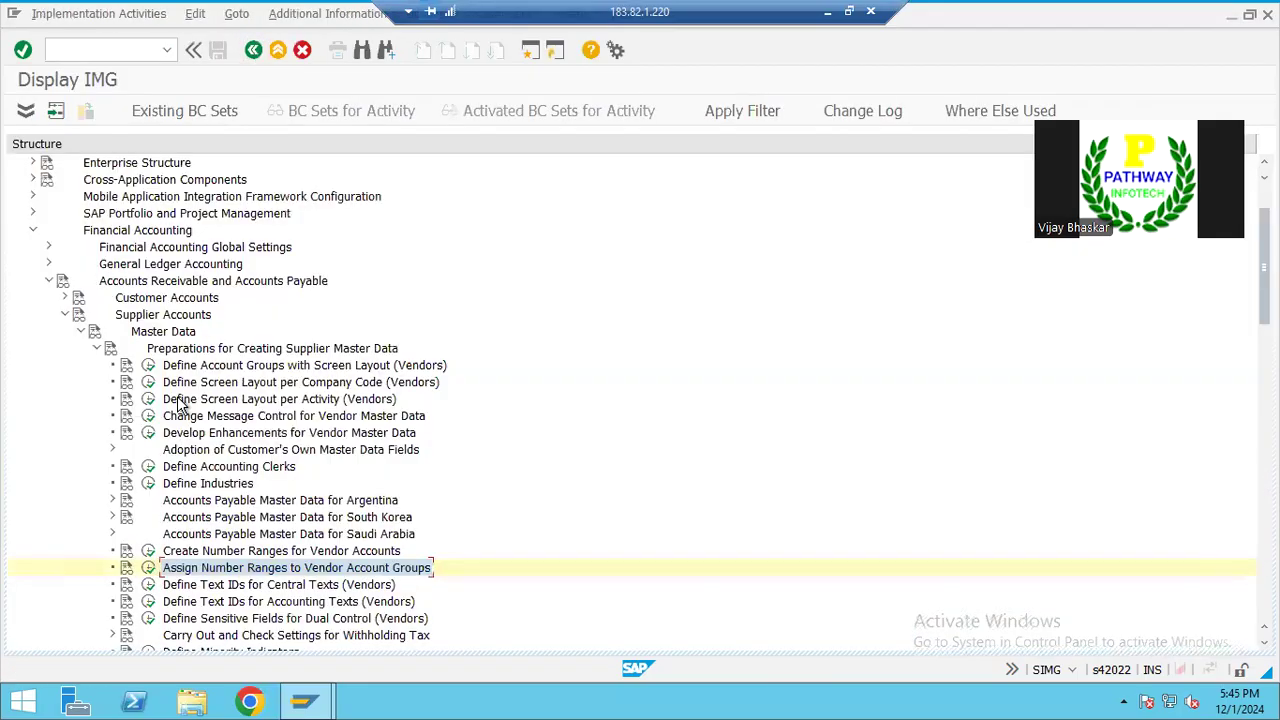
Step: Display the vendor number range intervals, copy the .9 interval's From and To numbers, and paste them into cells E4:F4 of the Excel worksheet
left_click(147, 552)
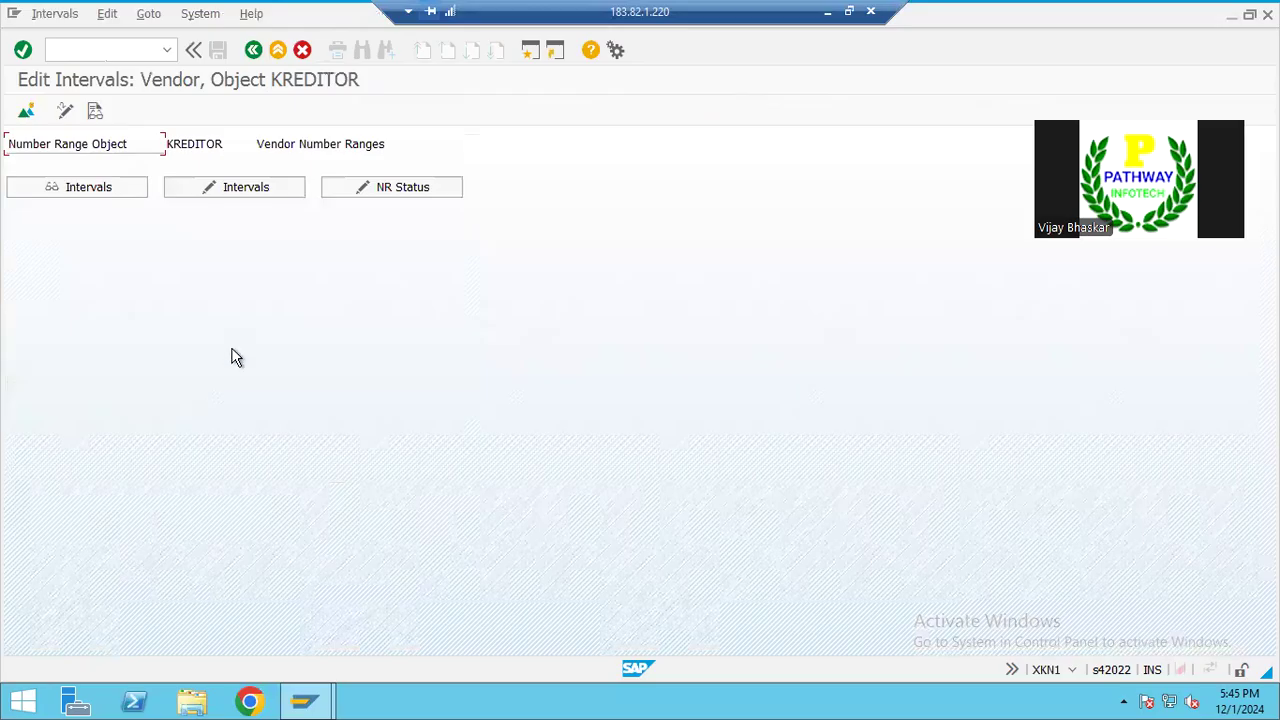
left_click(82, 190)
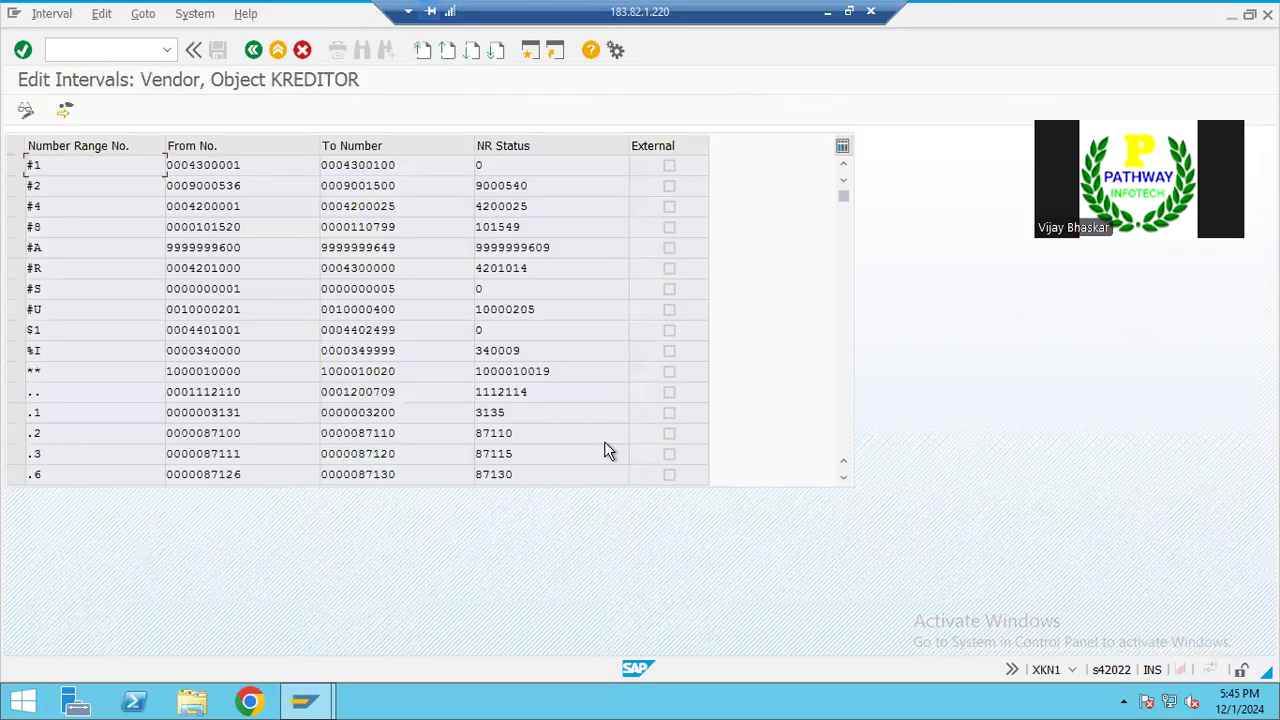
scroll(846, 484, "down", 3)
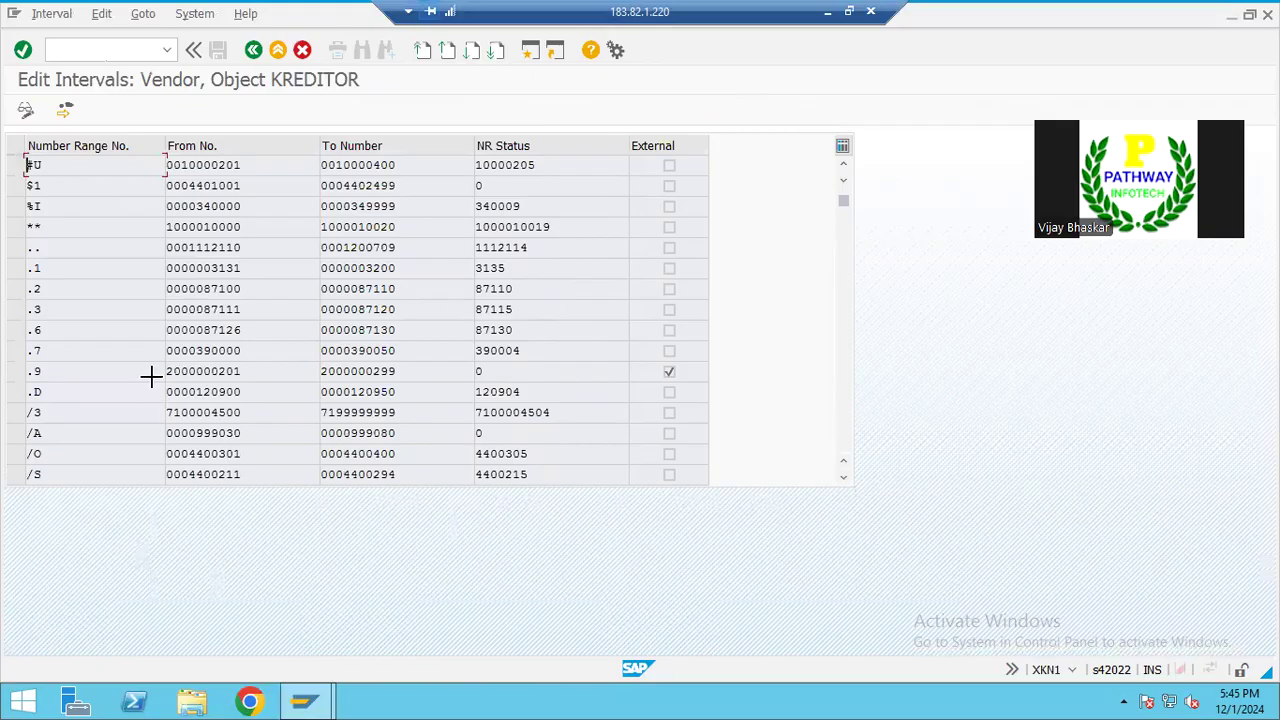
left_click_drag(163, 371, 414, 374)
key("ctrl+c")
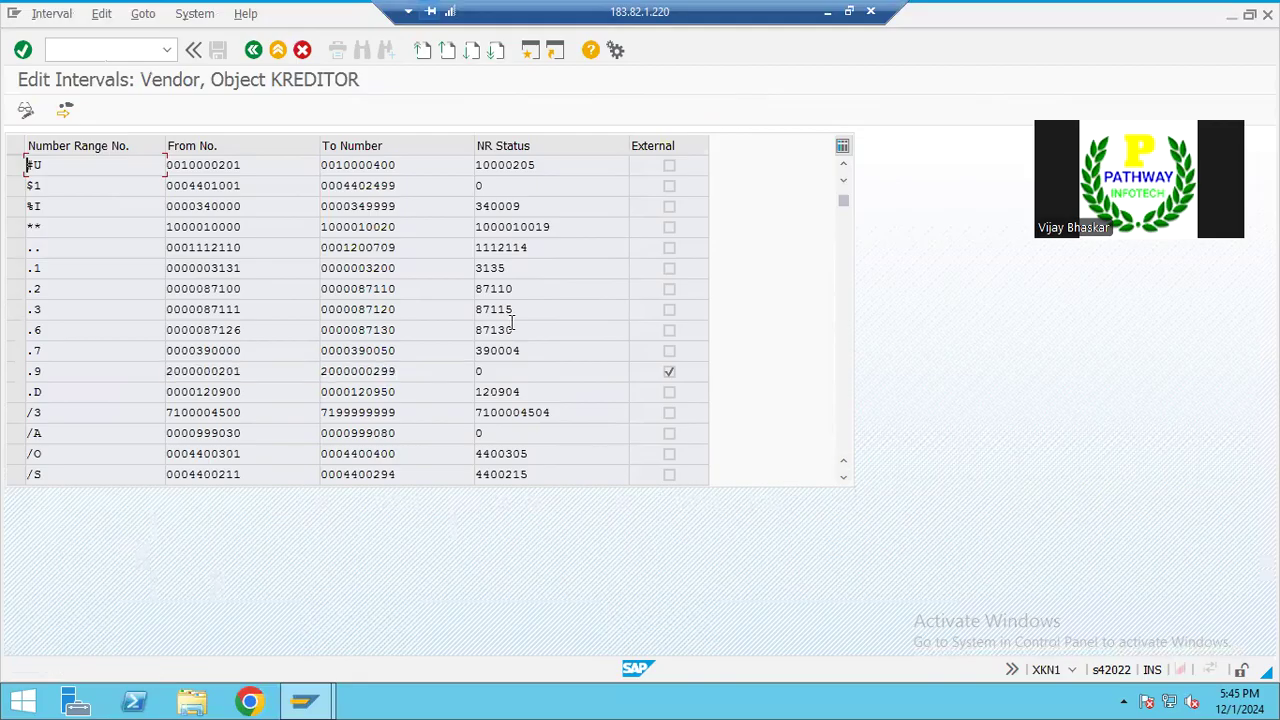
left_click(827, 11)
key("ctrl+v")
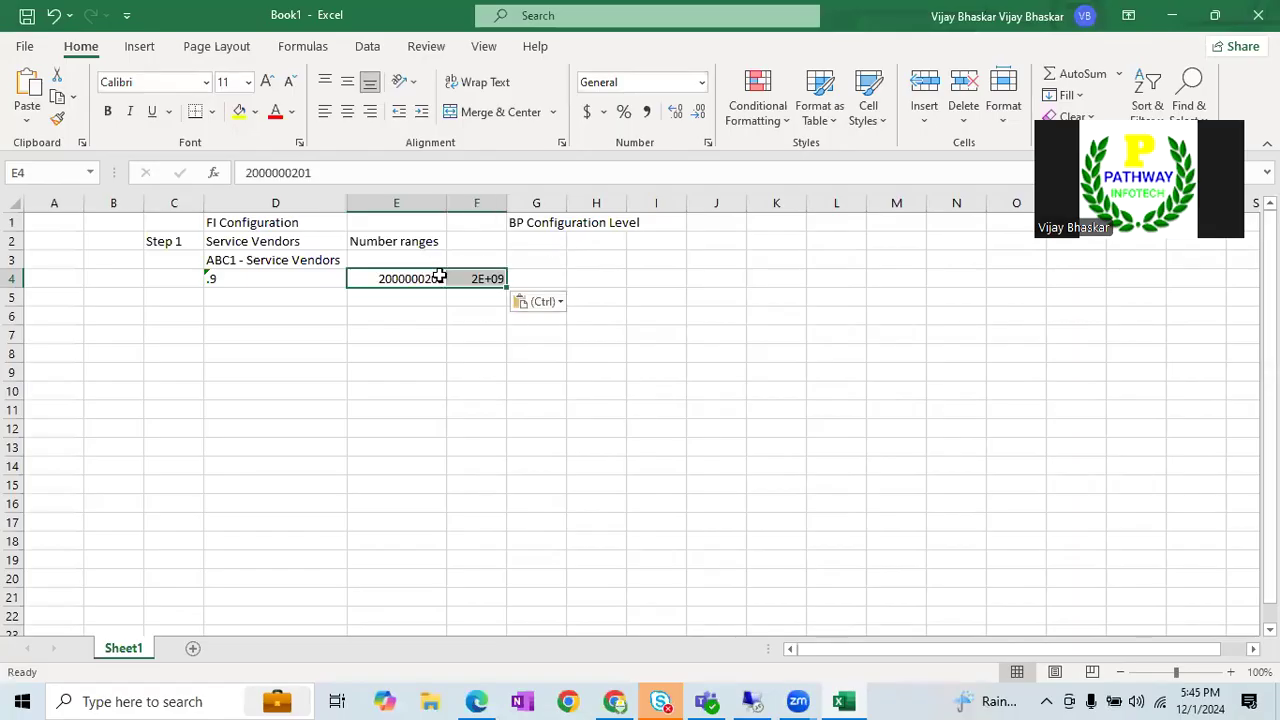
Step: Widen column F to show the full To number and insert a blank column before the BP Configuration Level column
left_click_drag(506, 203, 582, 203)
left_click(509, 332)
left_click(602, 195)
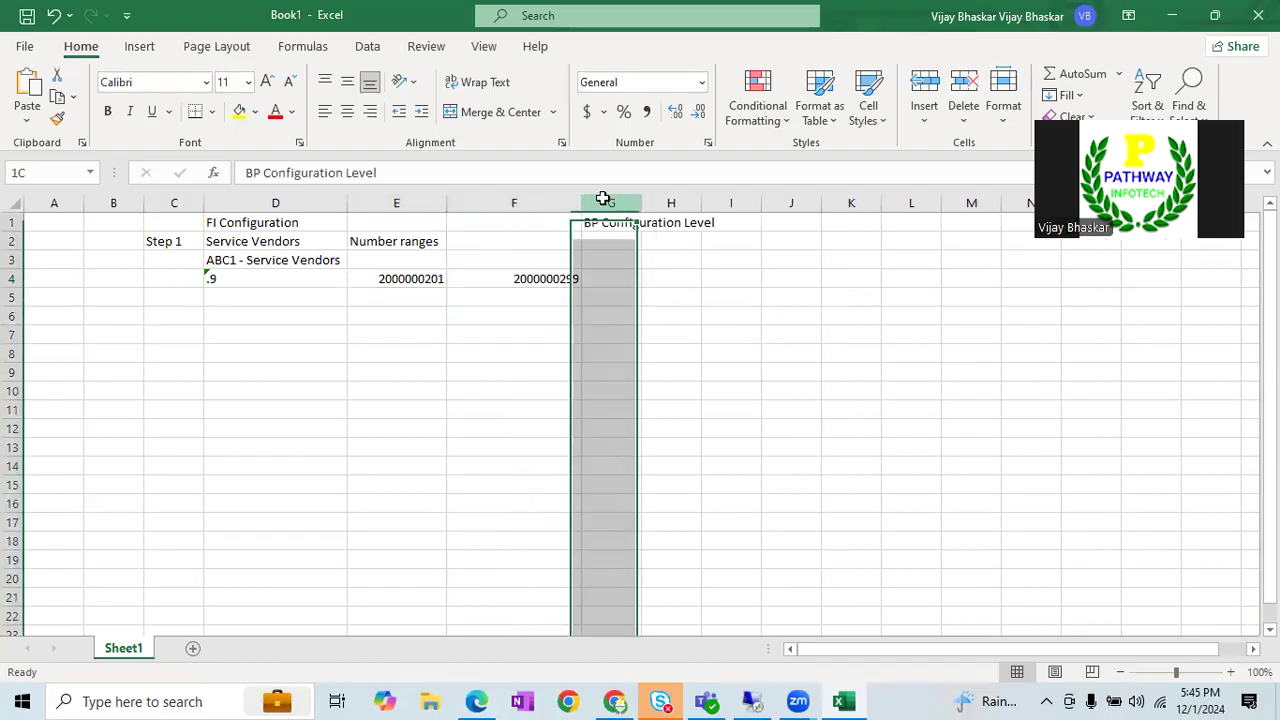
key("ctrl+shift+plus")
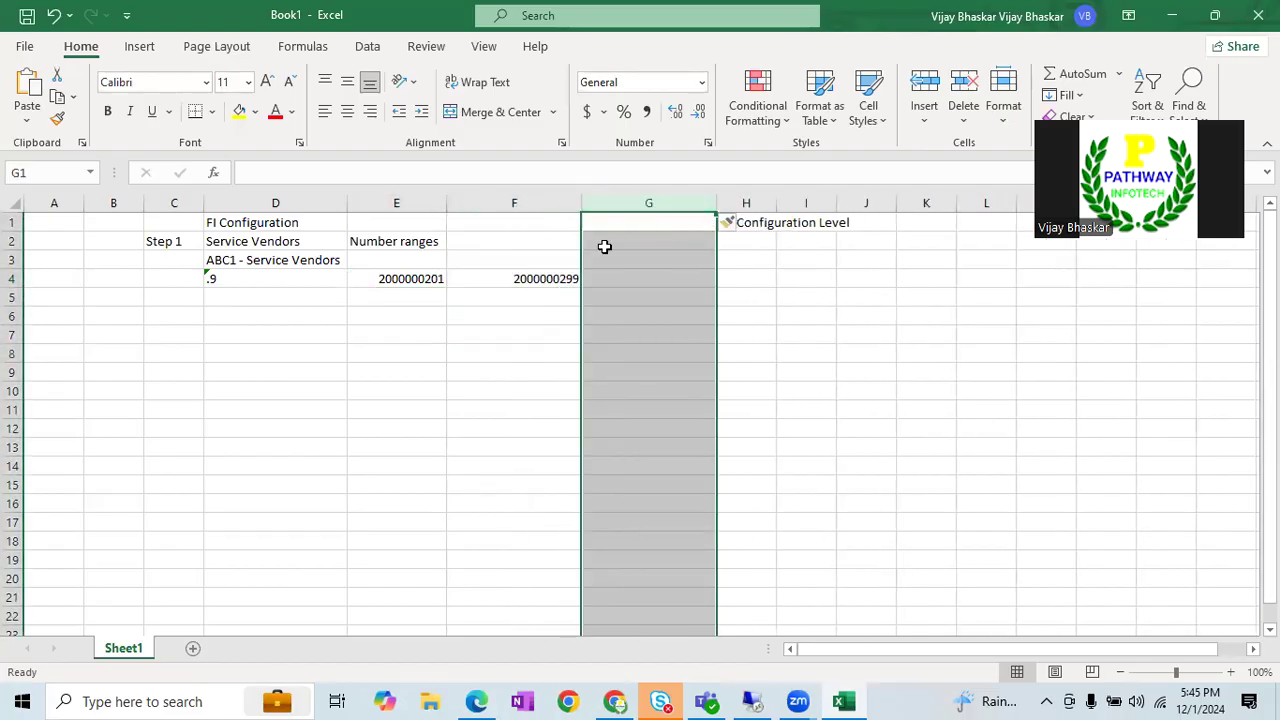
Step: Enter the heading External/Internal in cell G1 and the value External in cell G4
left_click(603, 224)
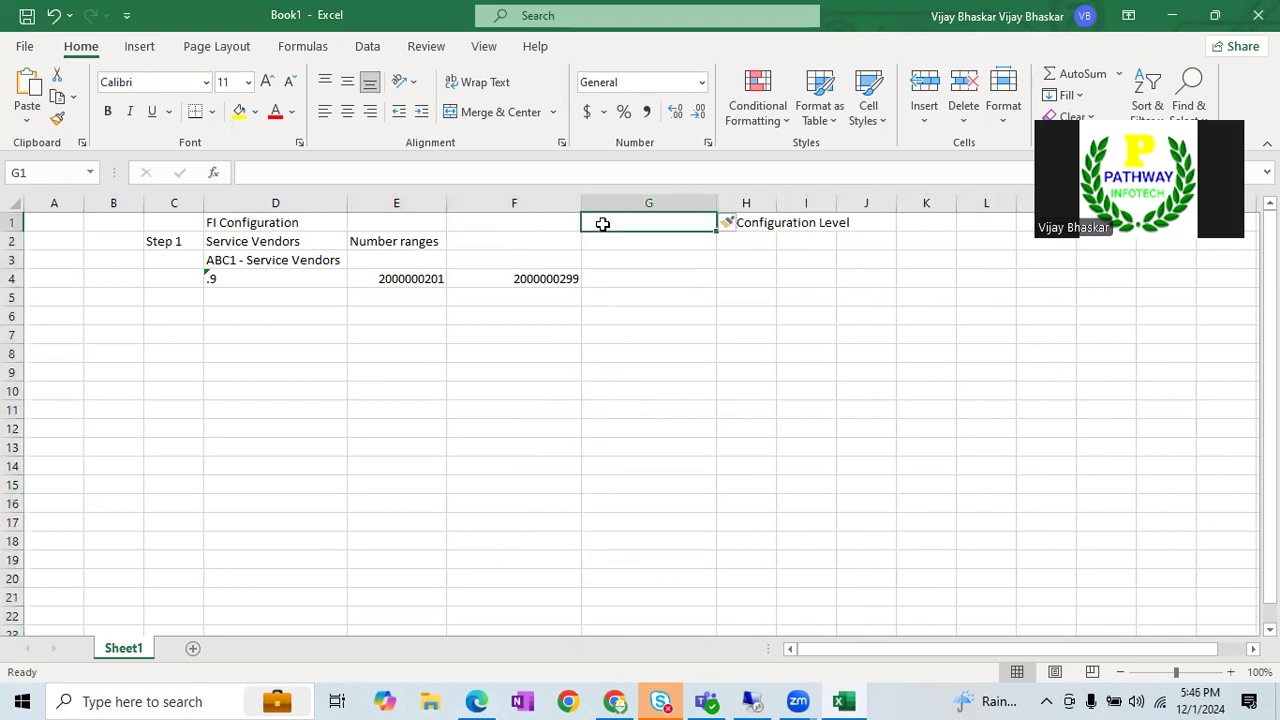
type("External/Internal")
key("Return")
key("Return")
key("Return")
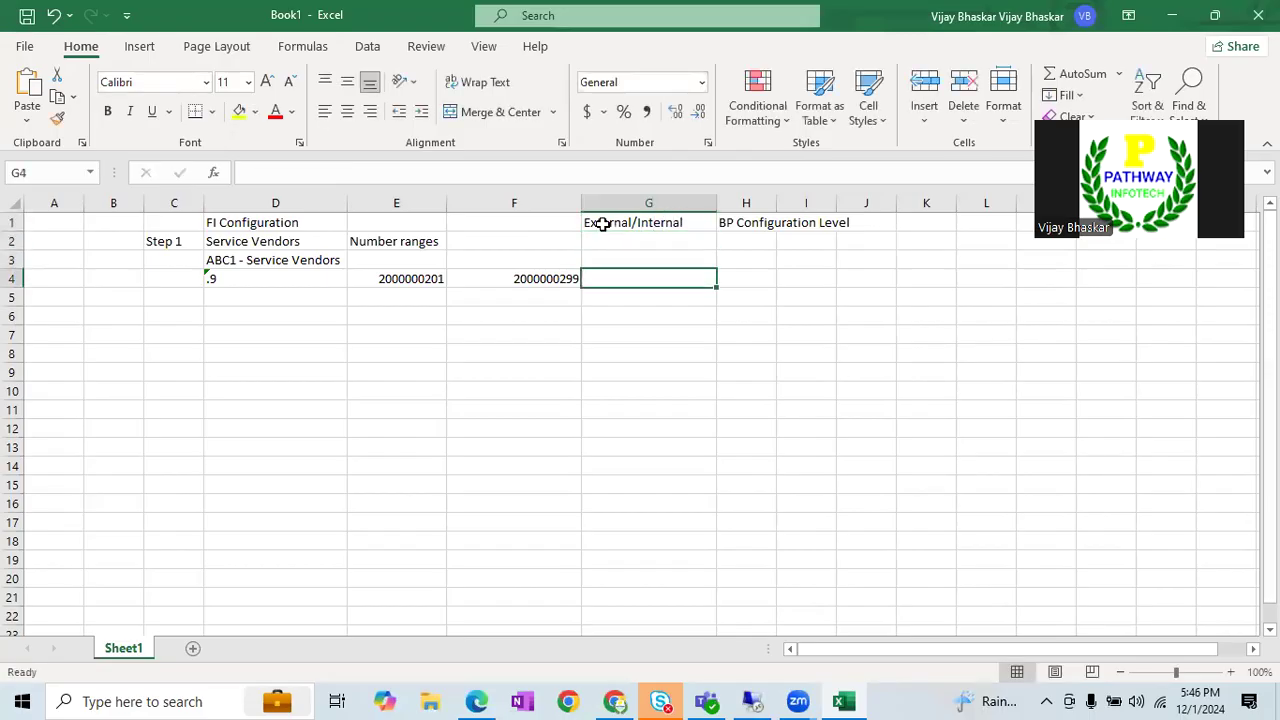
type("External")
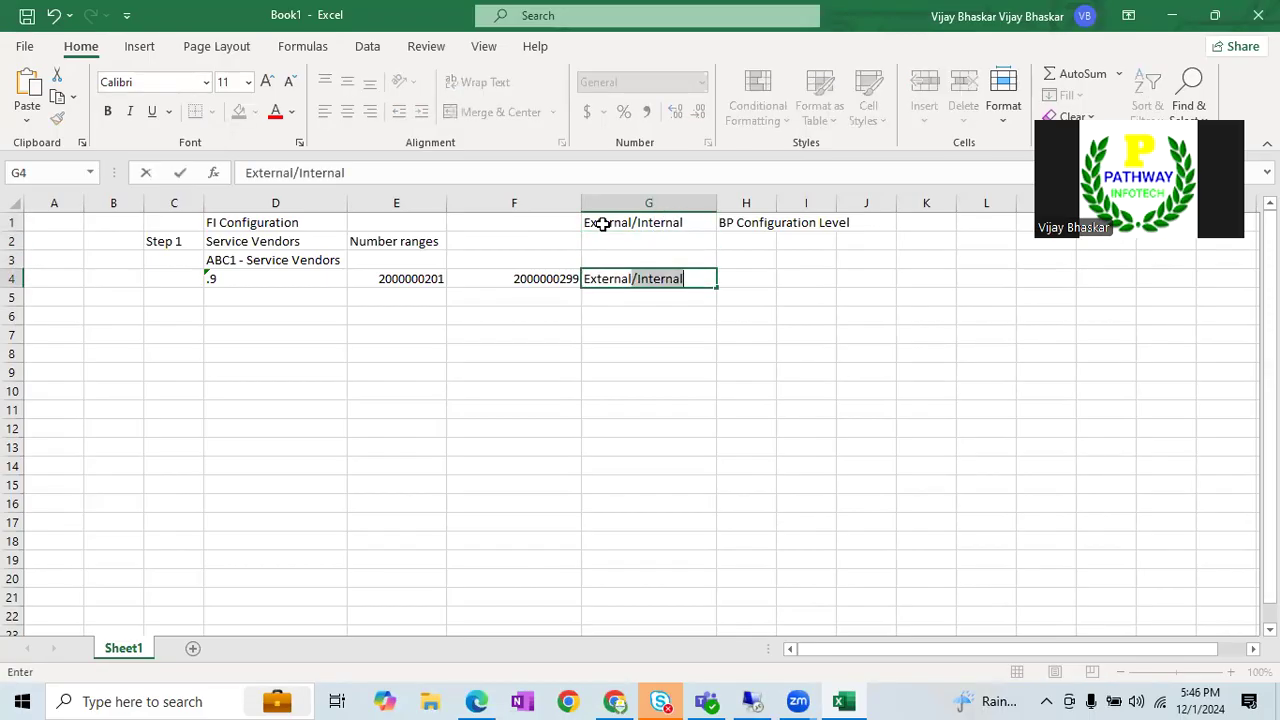
key("BackSpace")
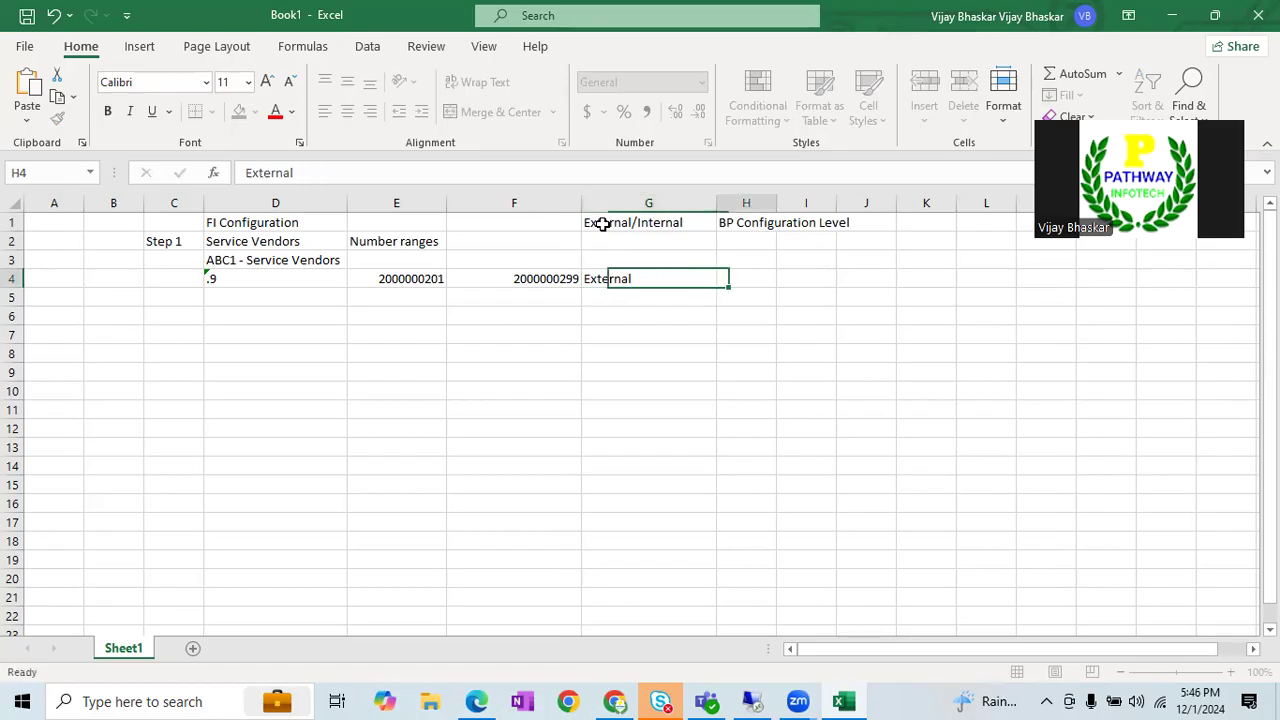
key("Tab")
key("ctrl+s")
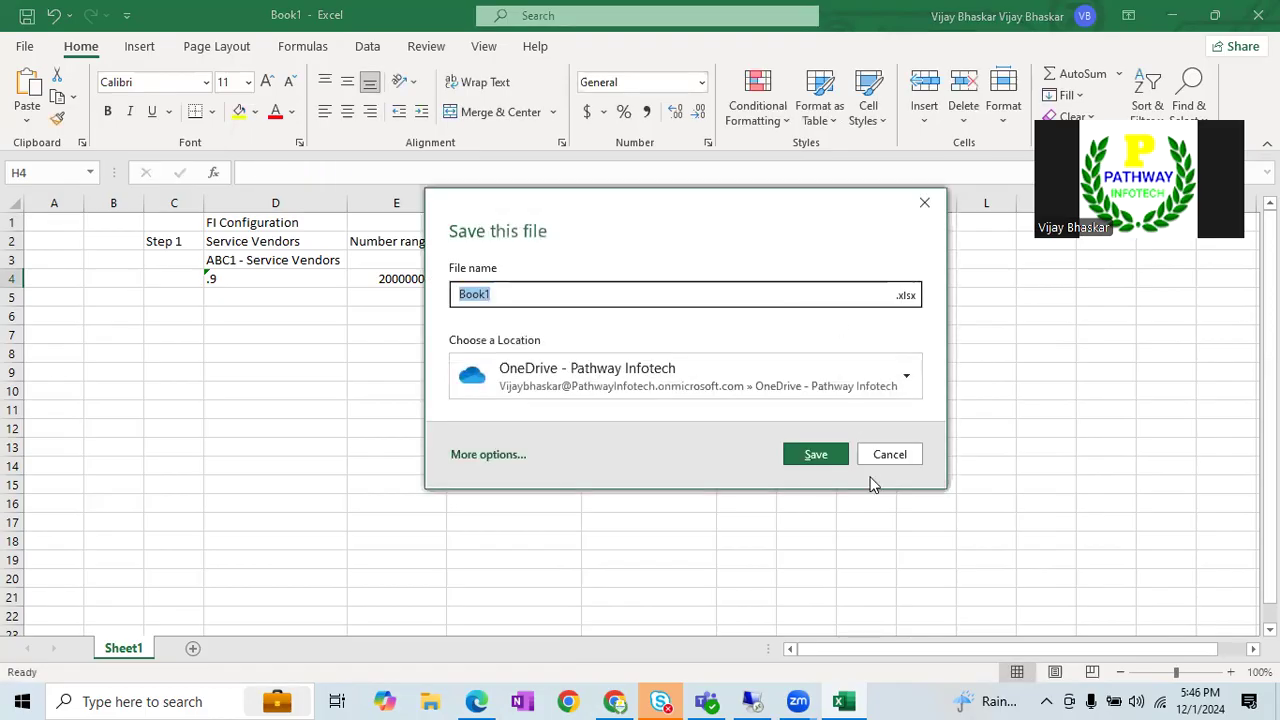
left_click(889, 454)
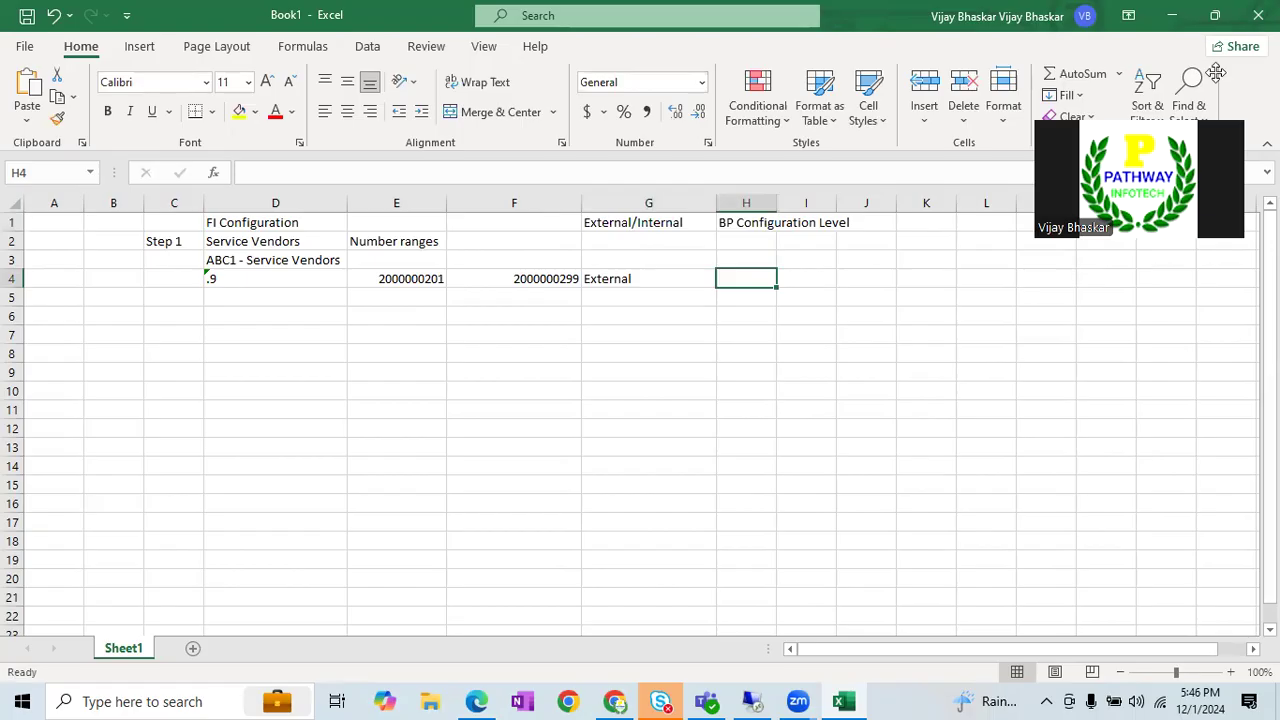
Step: Make the BP Configuration Level heading in cell H1 bold
scroll(689, 421, "right", 4)
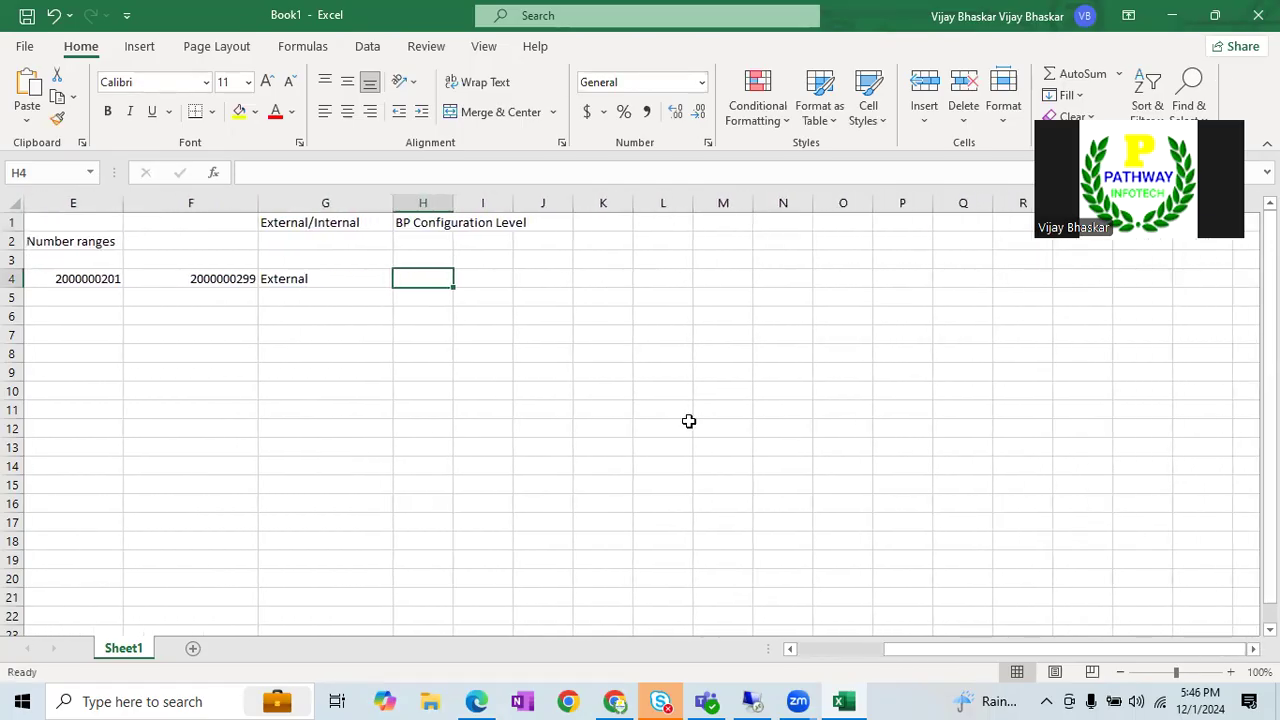
left_click(430, 216)
key("ctrl+b")
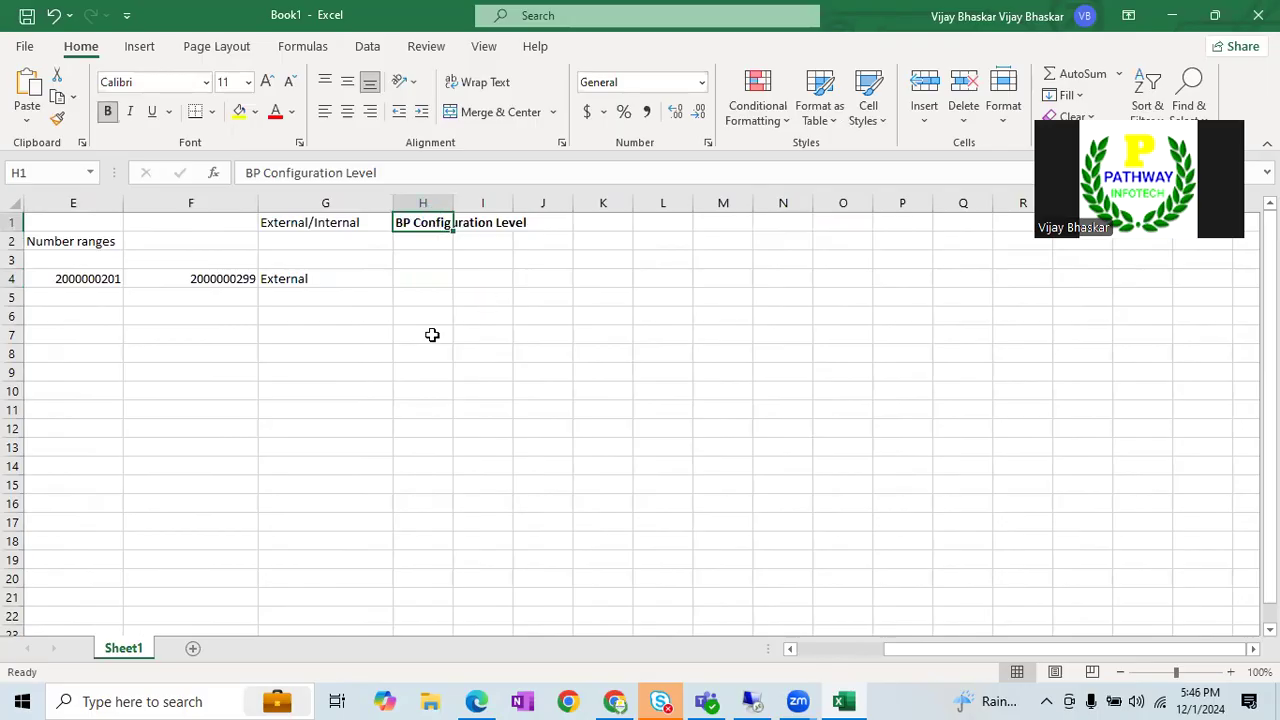
Step: Switch to the SAP remote session, open a new session, run transaction spro and display the SAP Reference IMG
mouse_move(752, 698)
left_click(752, 668)
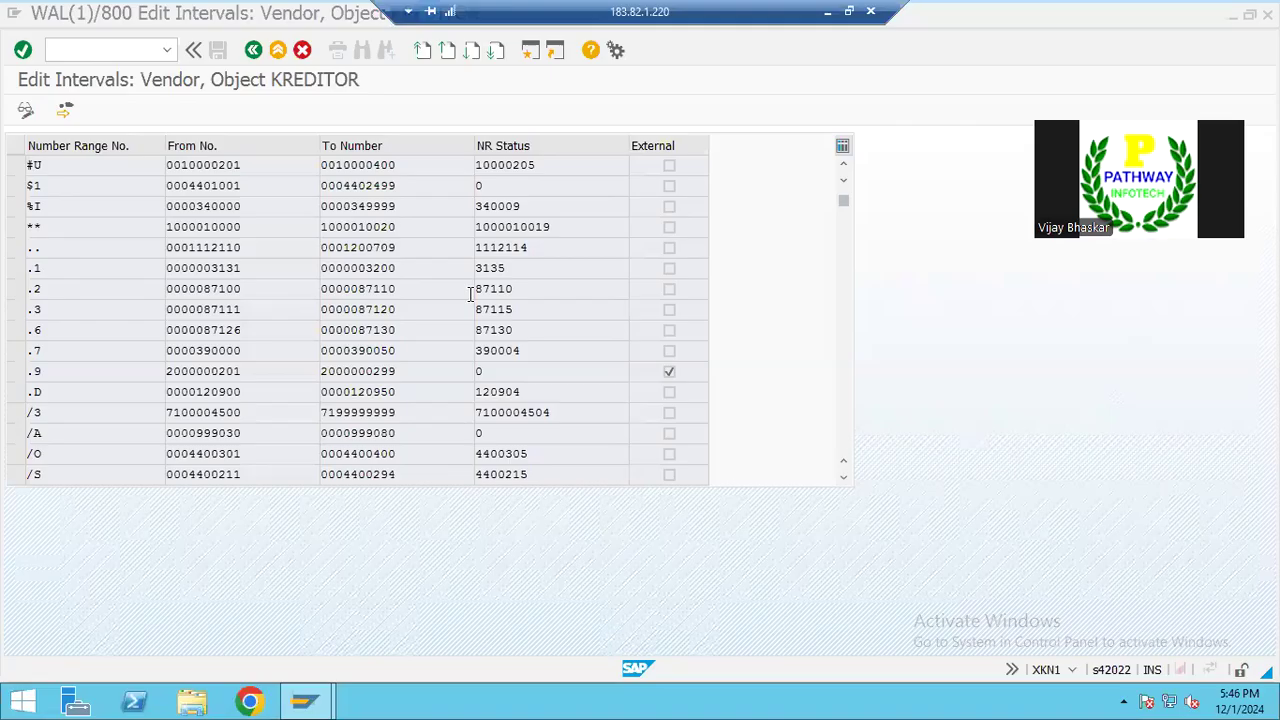
key("alt+Tab")
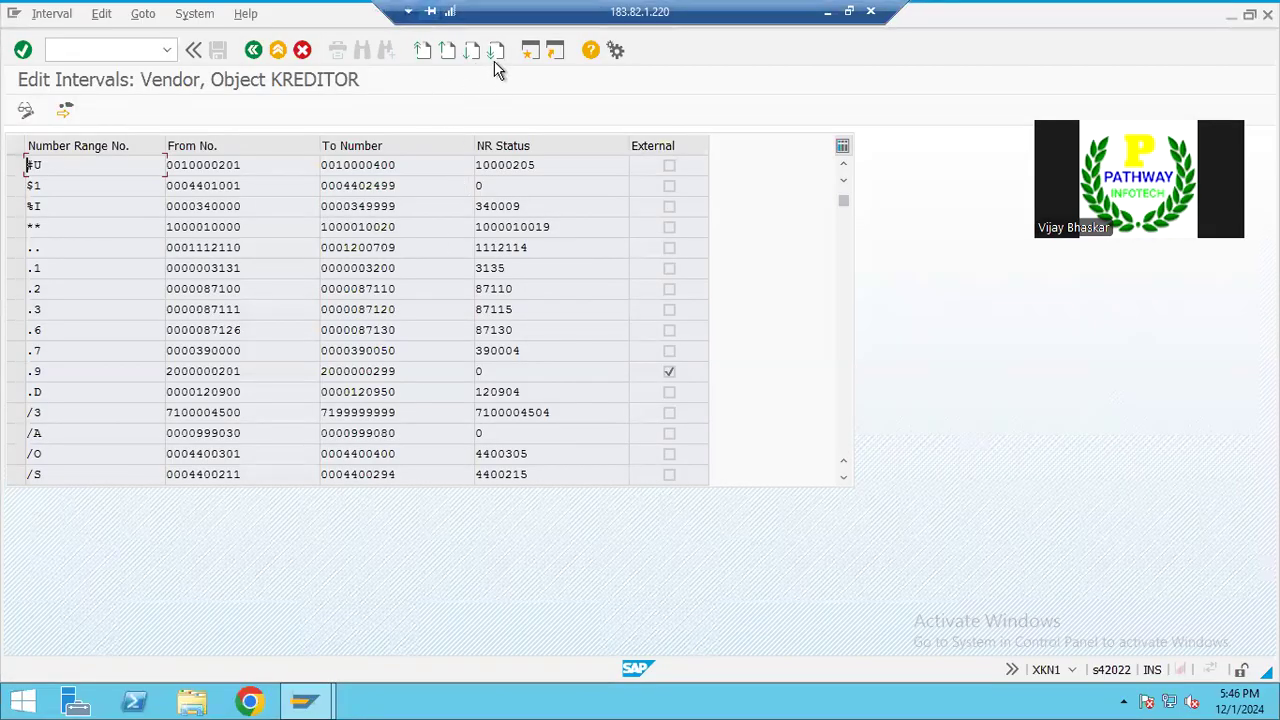
left_click(530, 52)
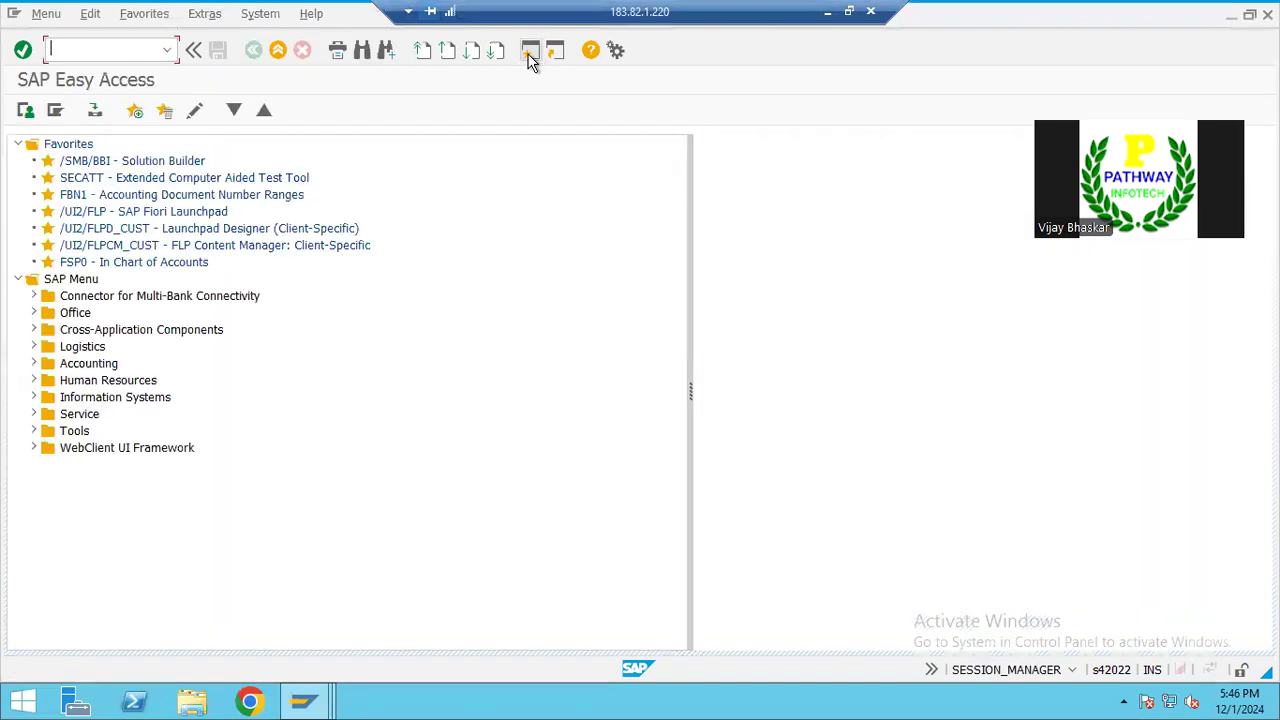
type("spro")
key("Return")
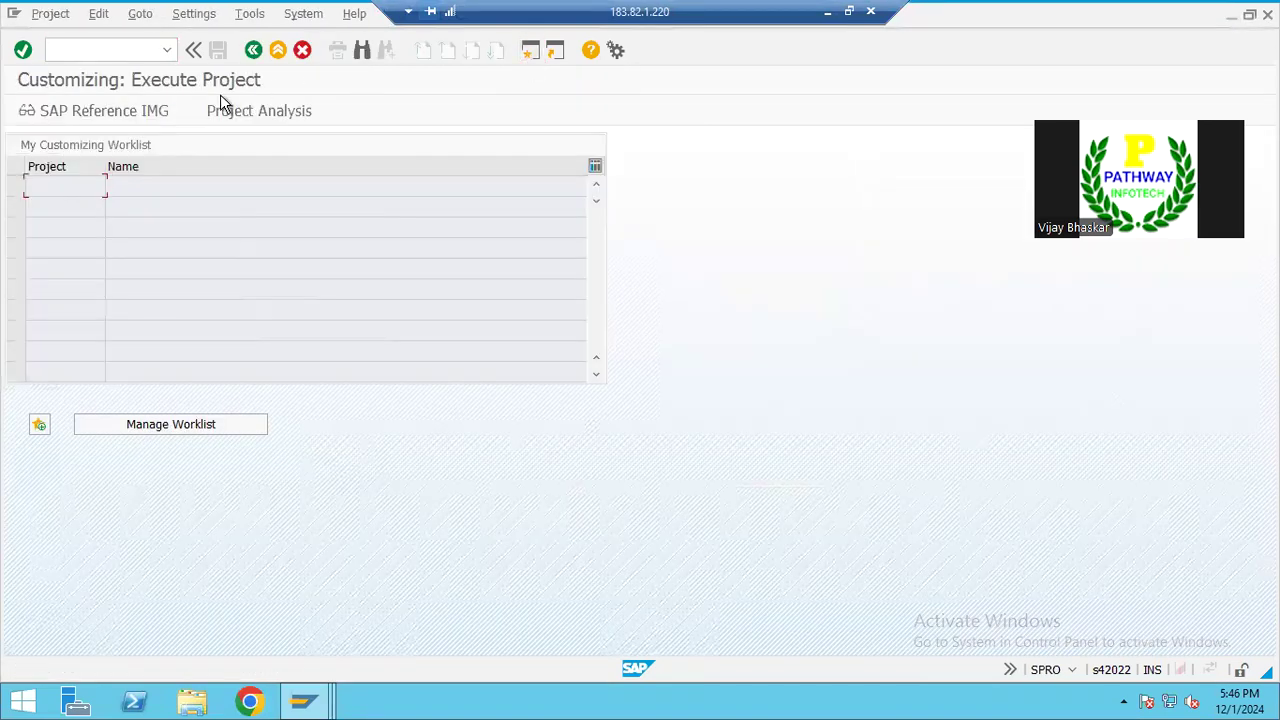
left_click(115, 112)
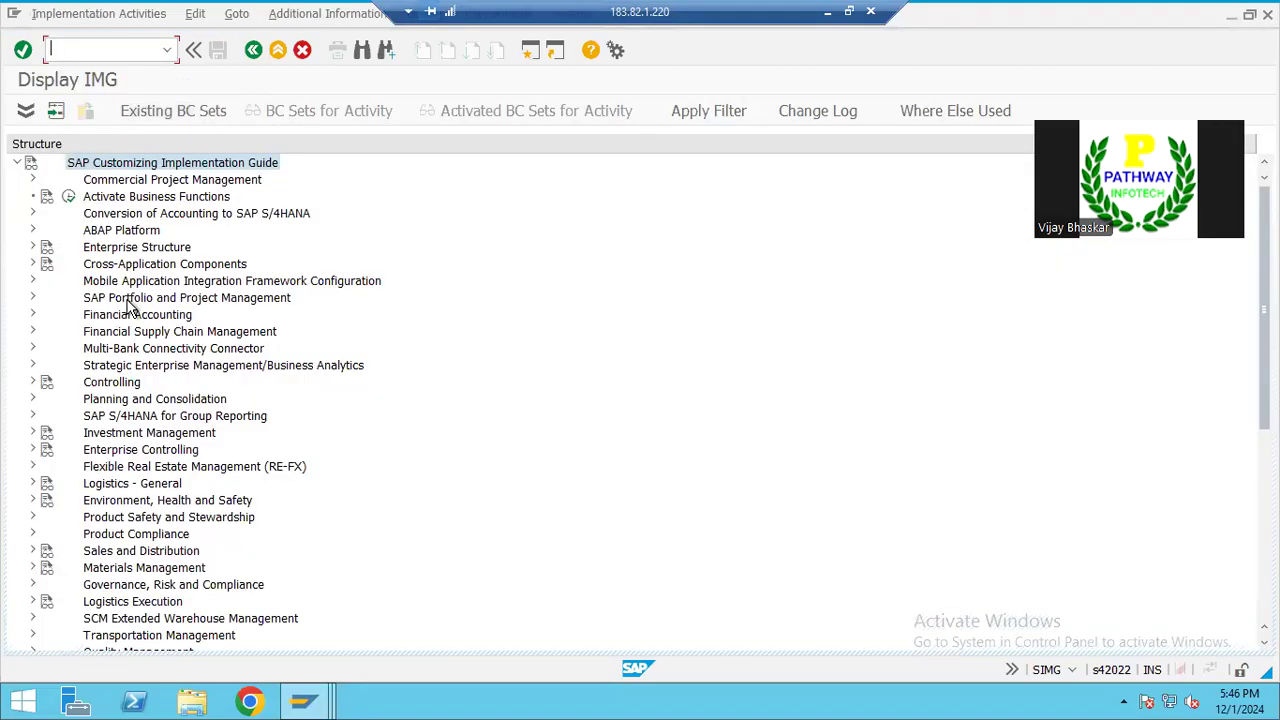
Step: Expand Cross-Application Components and its SAP Business Partner node in the IMG structure
left_click(111, 267)
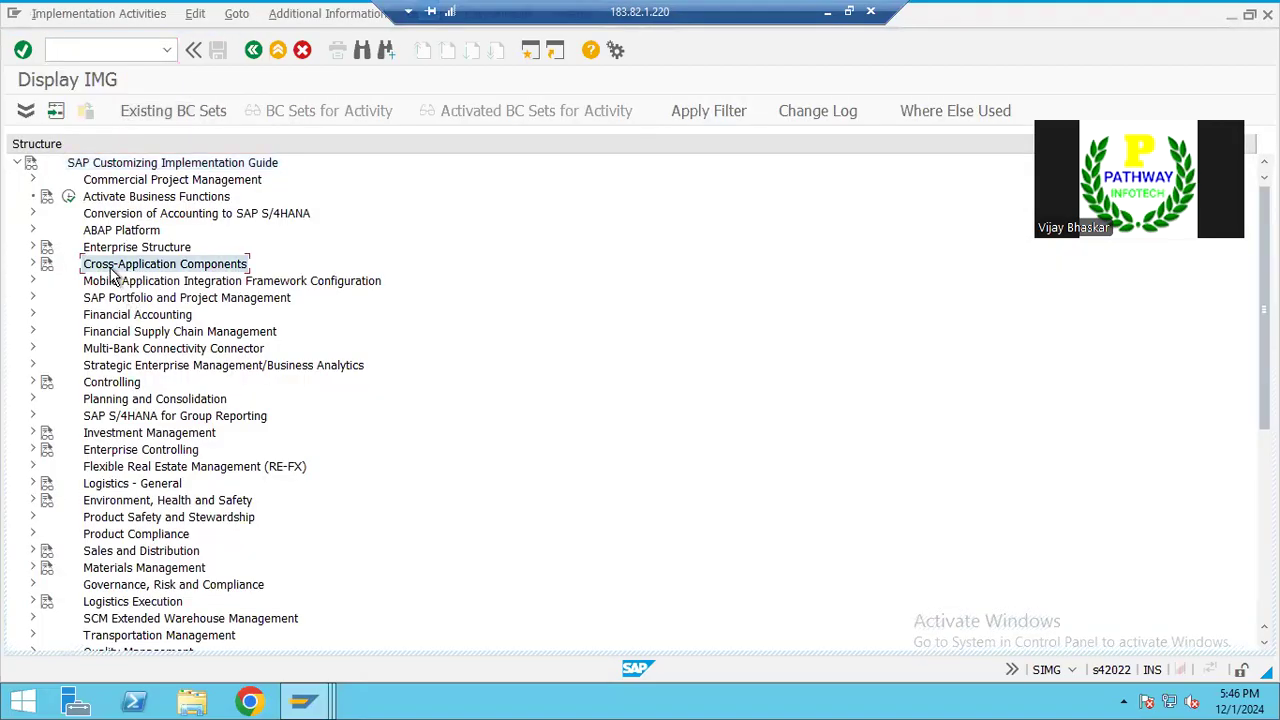
key("Down")
key("Down")
key("Down")
key("Down")
key("Down")
key("Down")
key("Down")
key("Down")
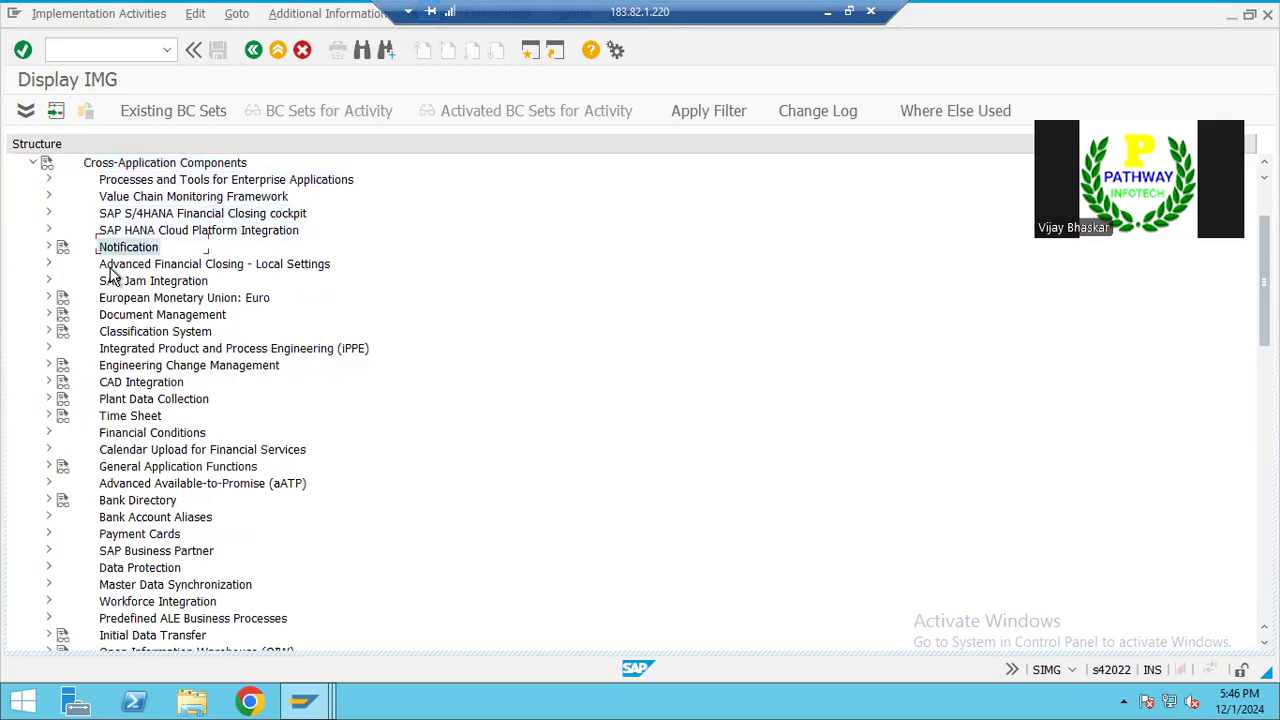
key("Down")
key("Down")
key("Down")
key("Down")
key("Down")
key("Down")
key("Down")
key("Down")
key("Down")
key("Down")
key("Down")
key("Down")
key("Down")
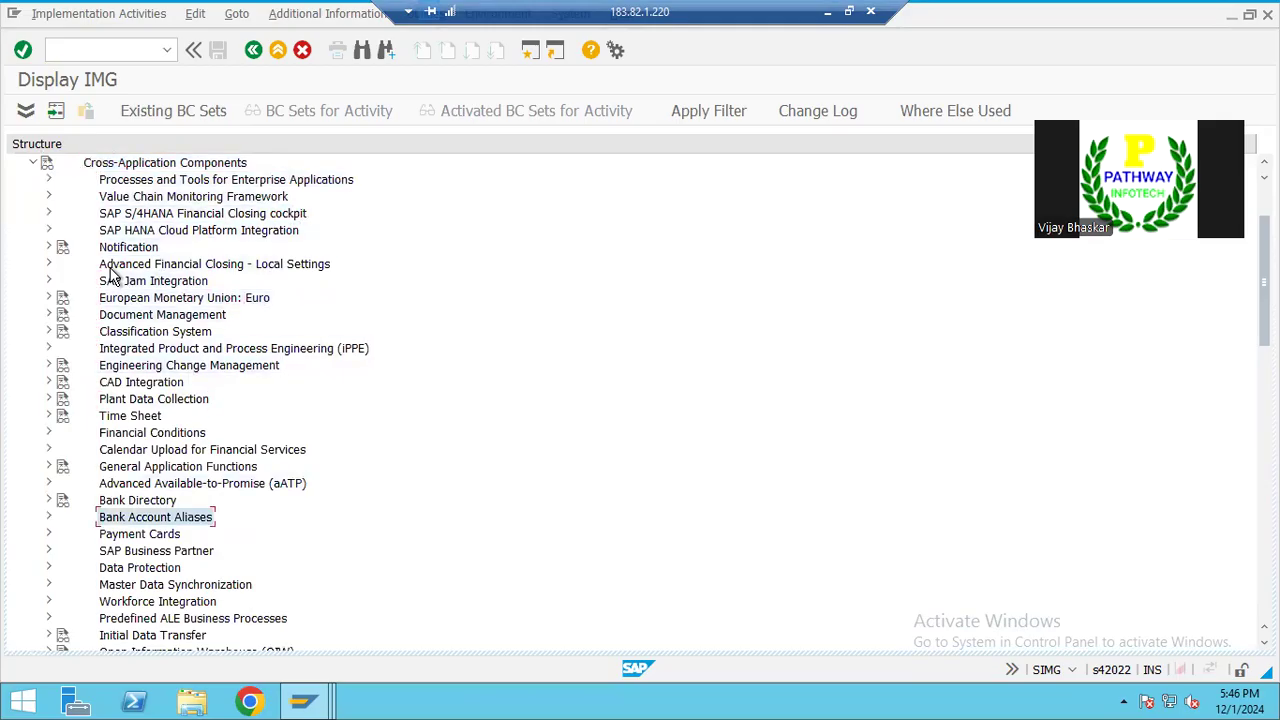
key("Down")
key("Down")
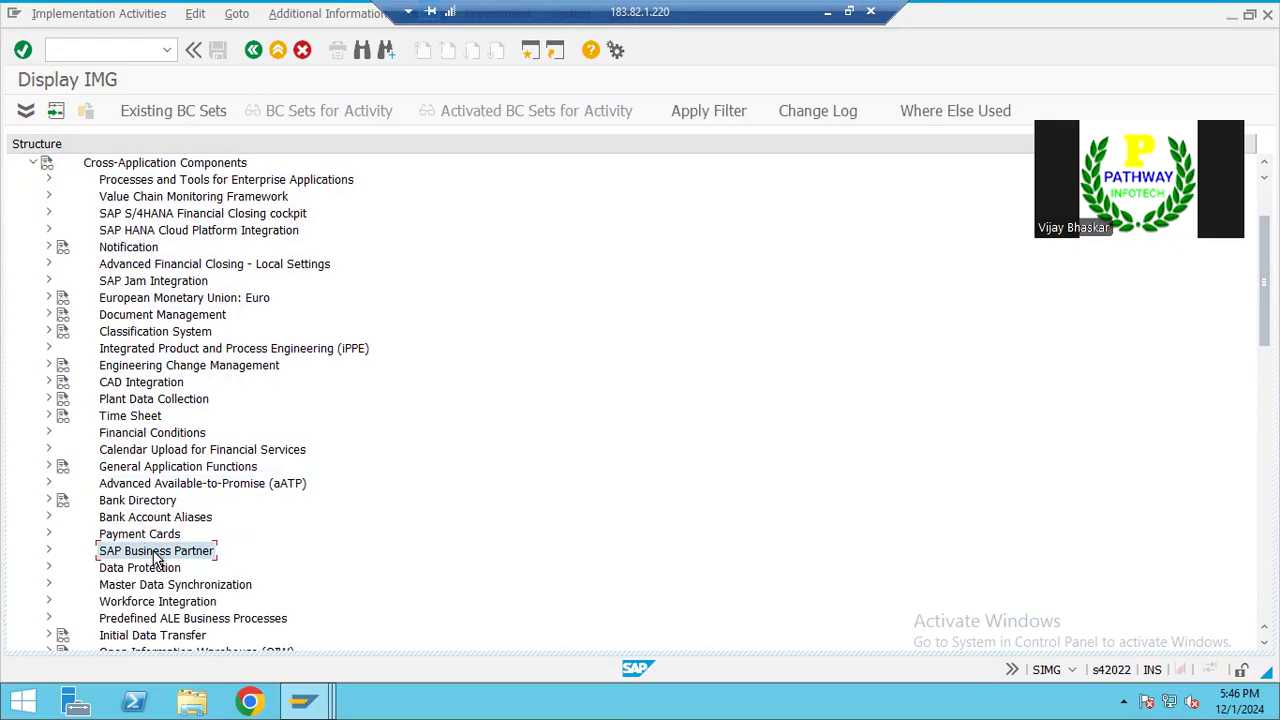
key("Down")
key("Down")
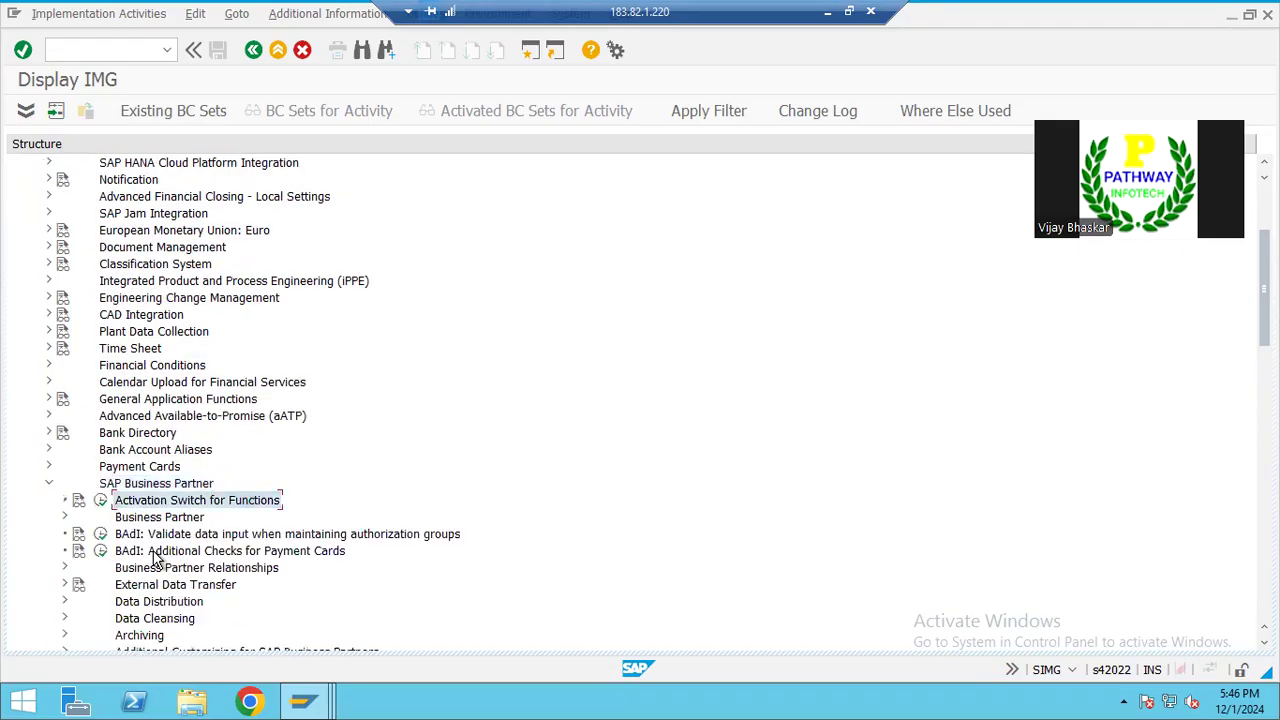
Step: Expand Business Partner, Basic Settings, and Number Ranges and Groupings, and execute Define Number Ranges
key("Right")
key("Down")
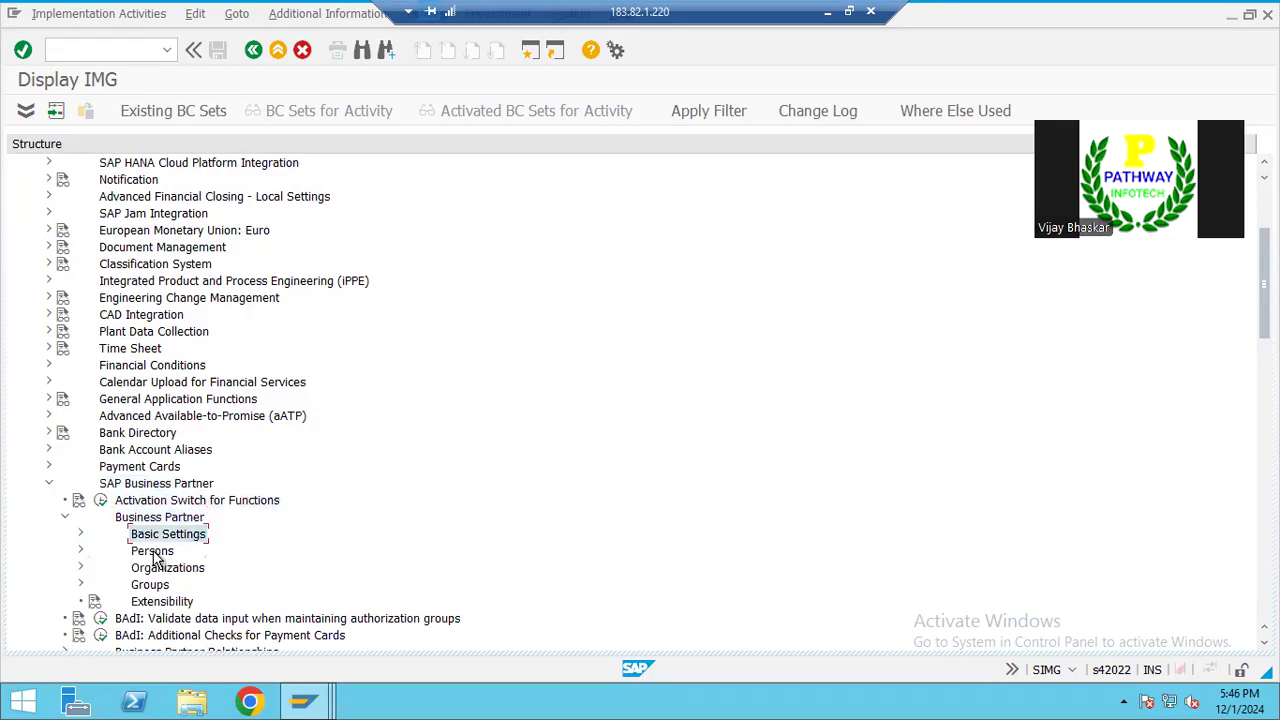
key("Right")
key("Down")
key("Down")
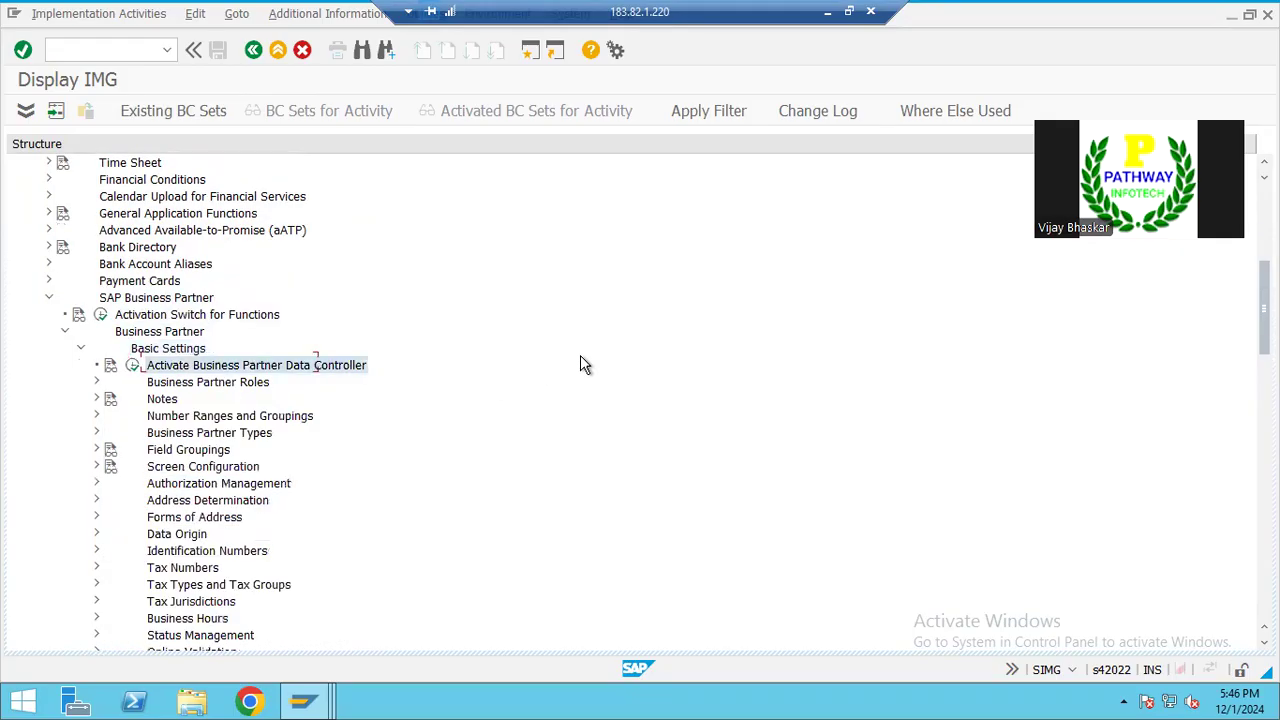
key("Down")
key("Down")
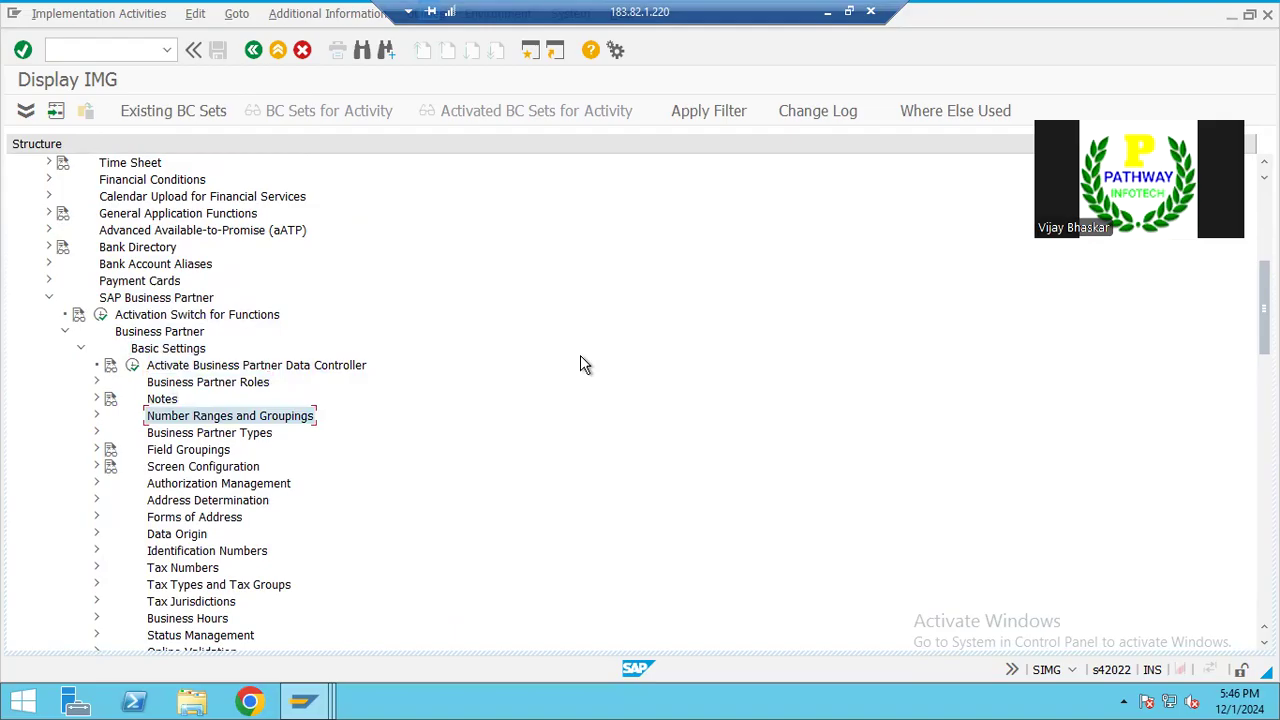
key("Right")
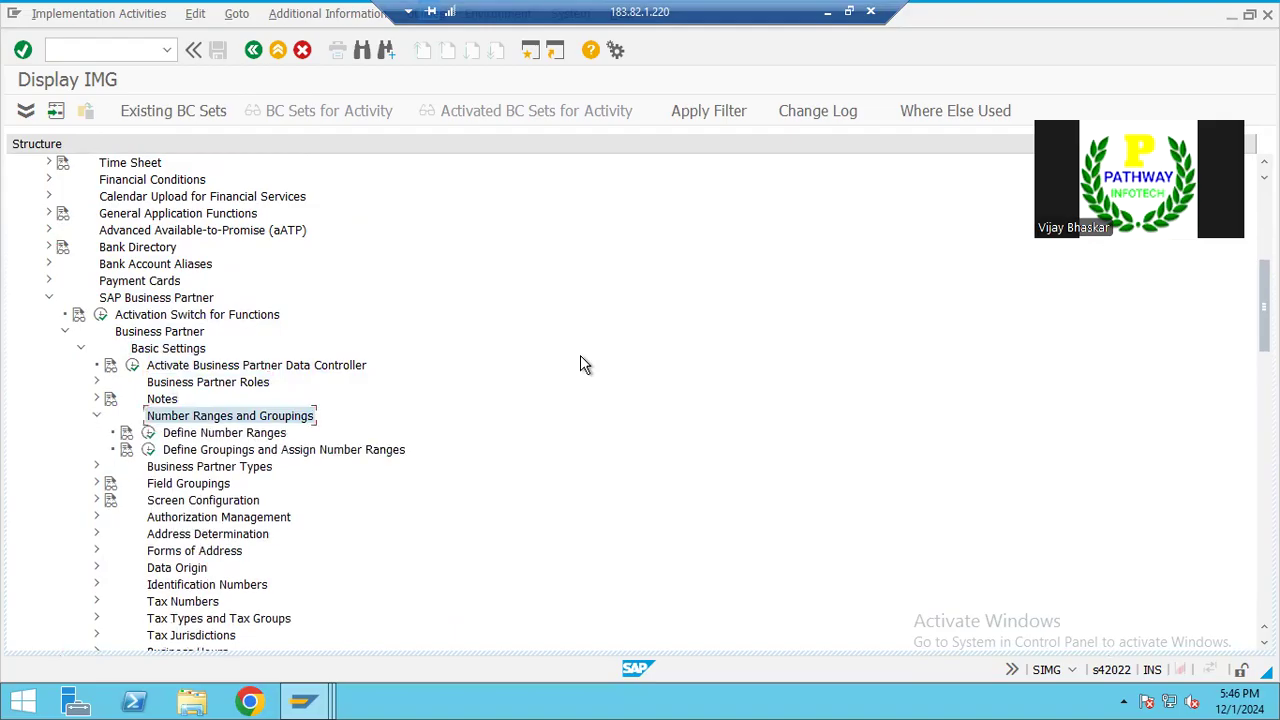
left_click(149, 437)
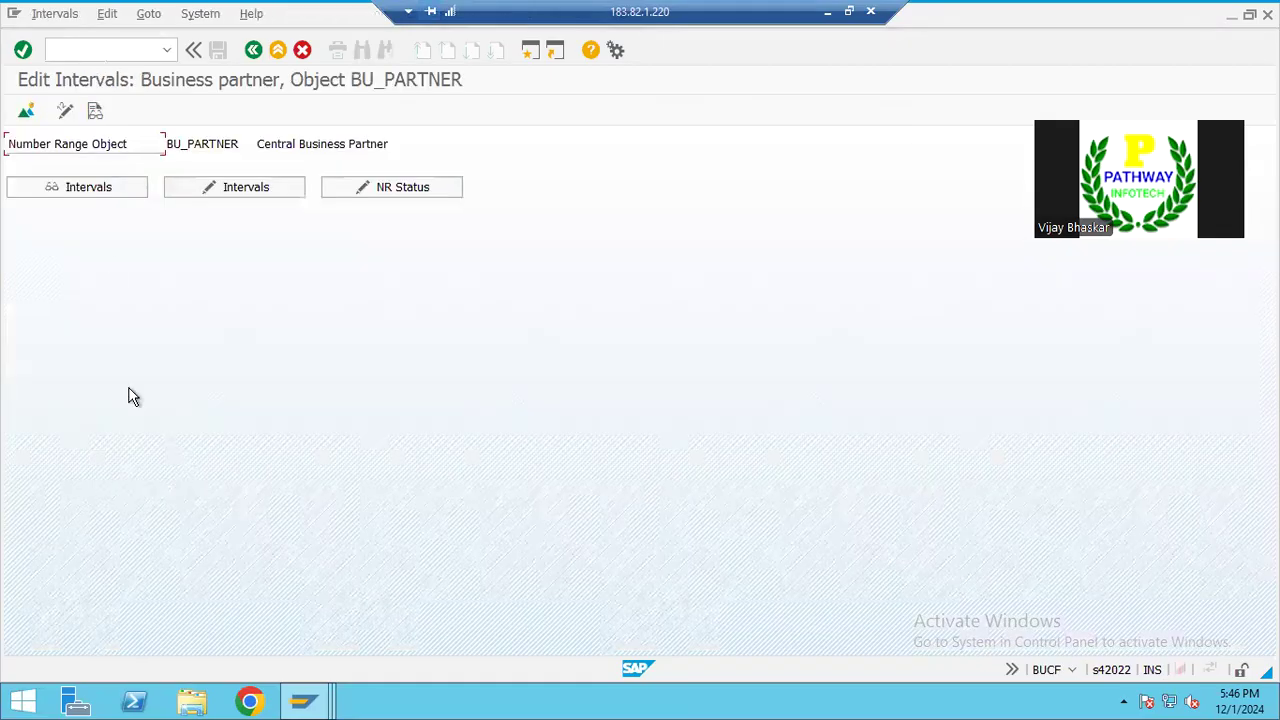
Step: Display the BU_PARTNER intervals, look through the number ranges beginning with a dot, and return to the initial screen
left_click(104, 189)
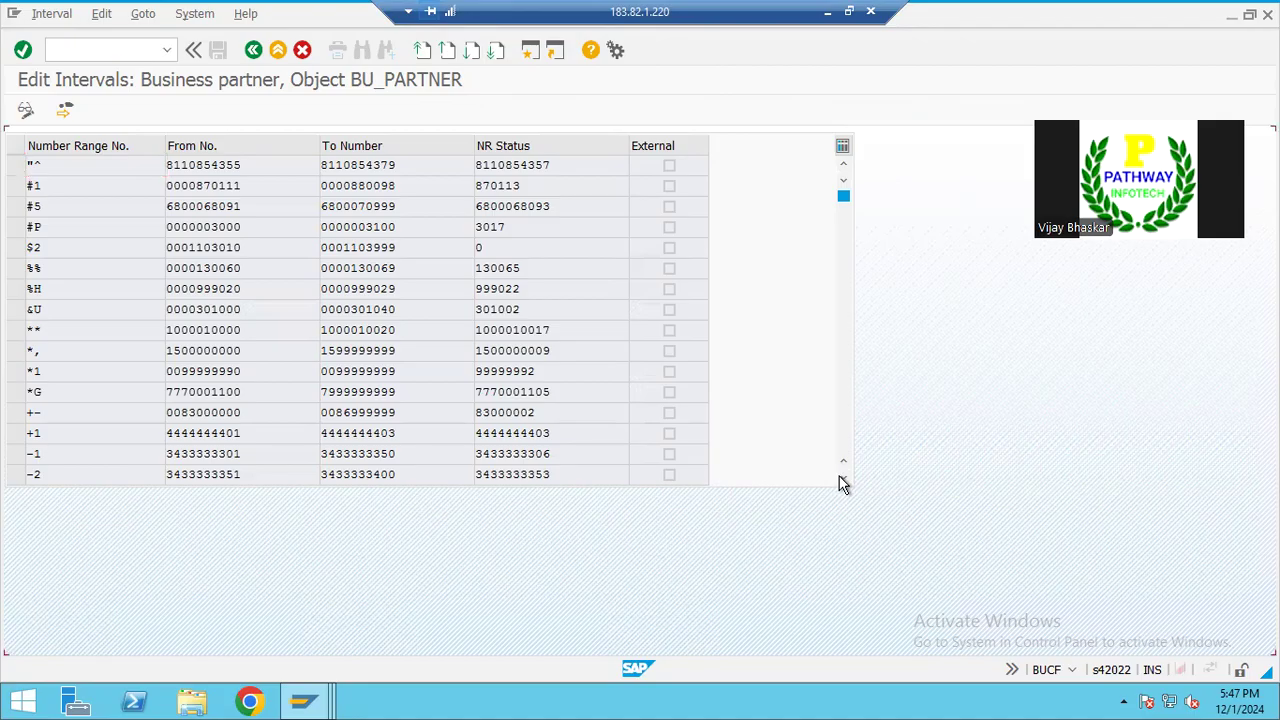
scroll(843, 484, "down", 5)
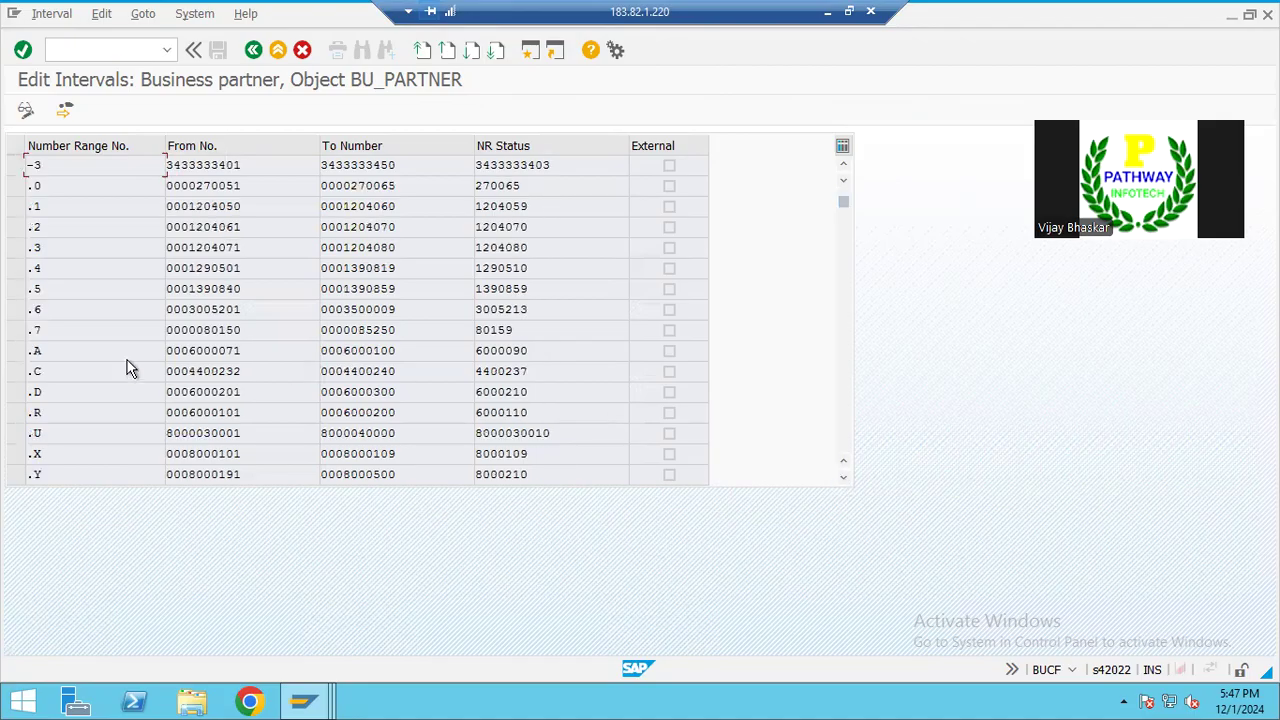
left_click(56, 330)
left_click(251, 58)
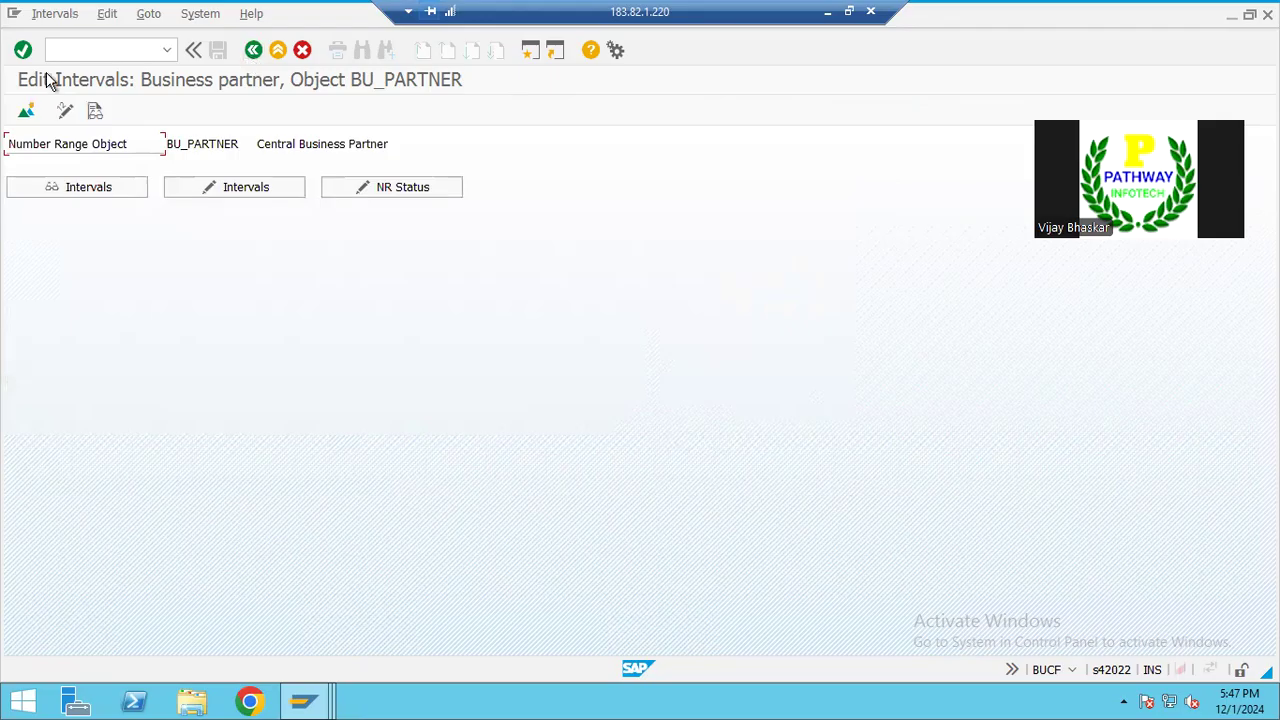
Step: Display the business partner intervals and review the list of free intervals, closing it and returning to the initial screen
left_click(43, 18)
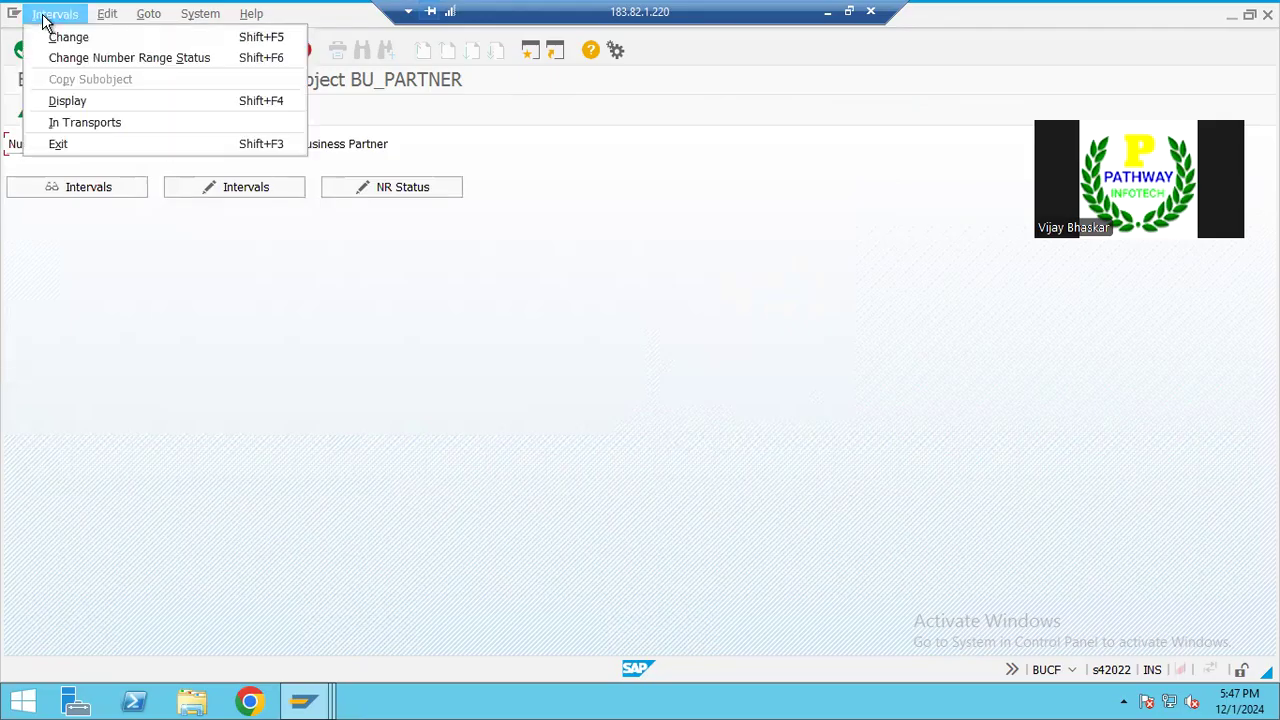
left_click(66, 101)
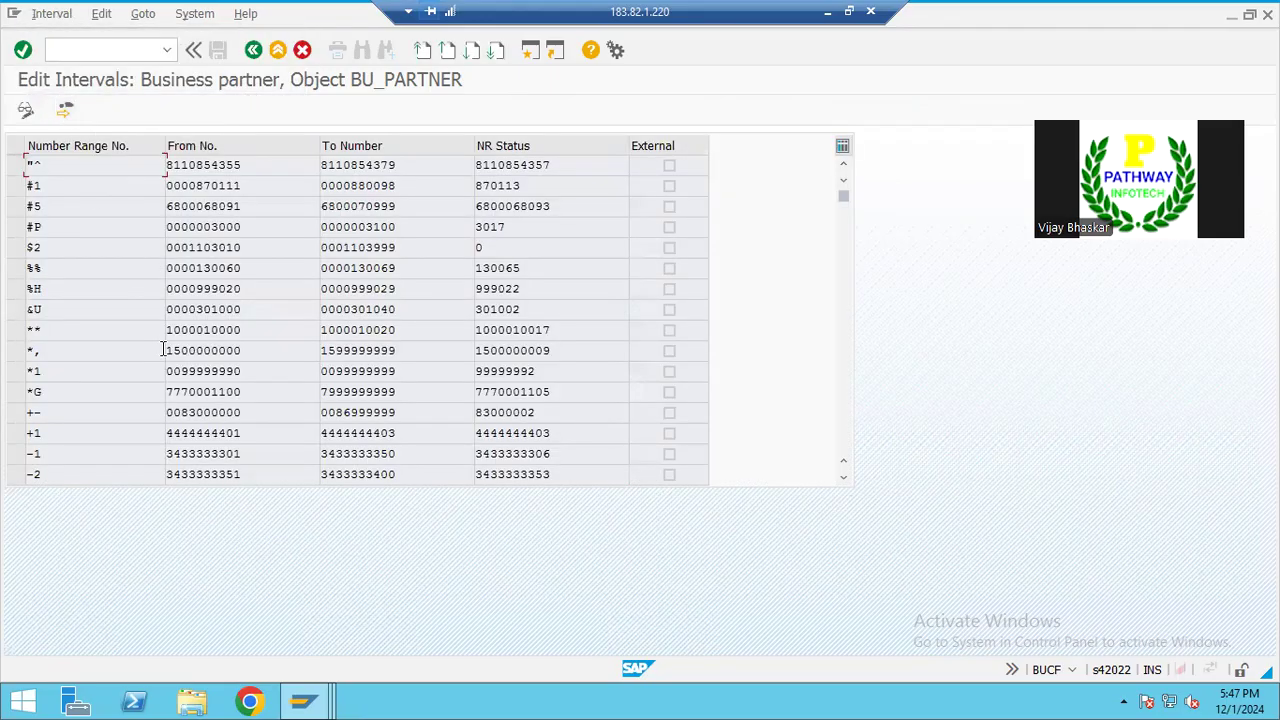
left_click(55, 18)
left_click(84, 141)
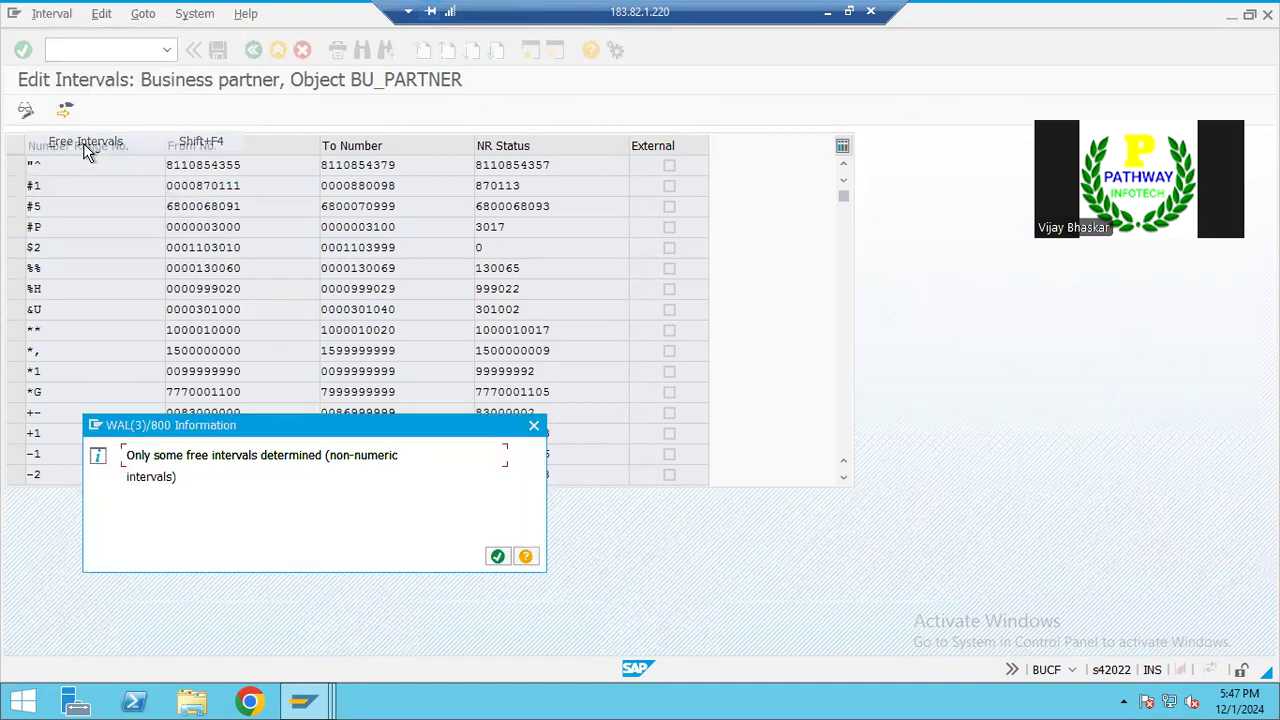
key("Return")
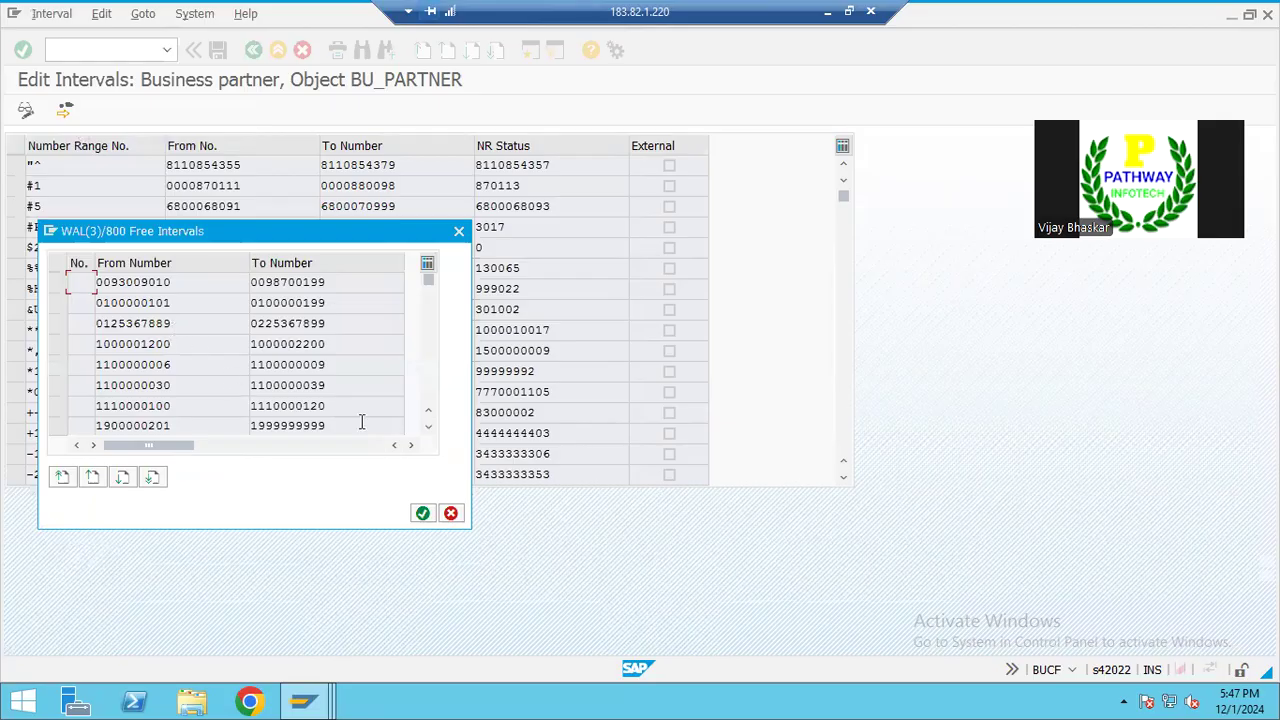
scroll(430, 428, "down", 4)
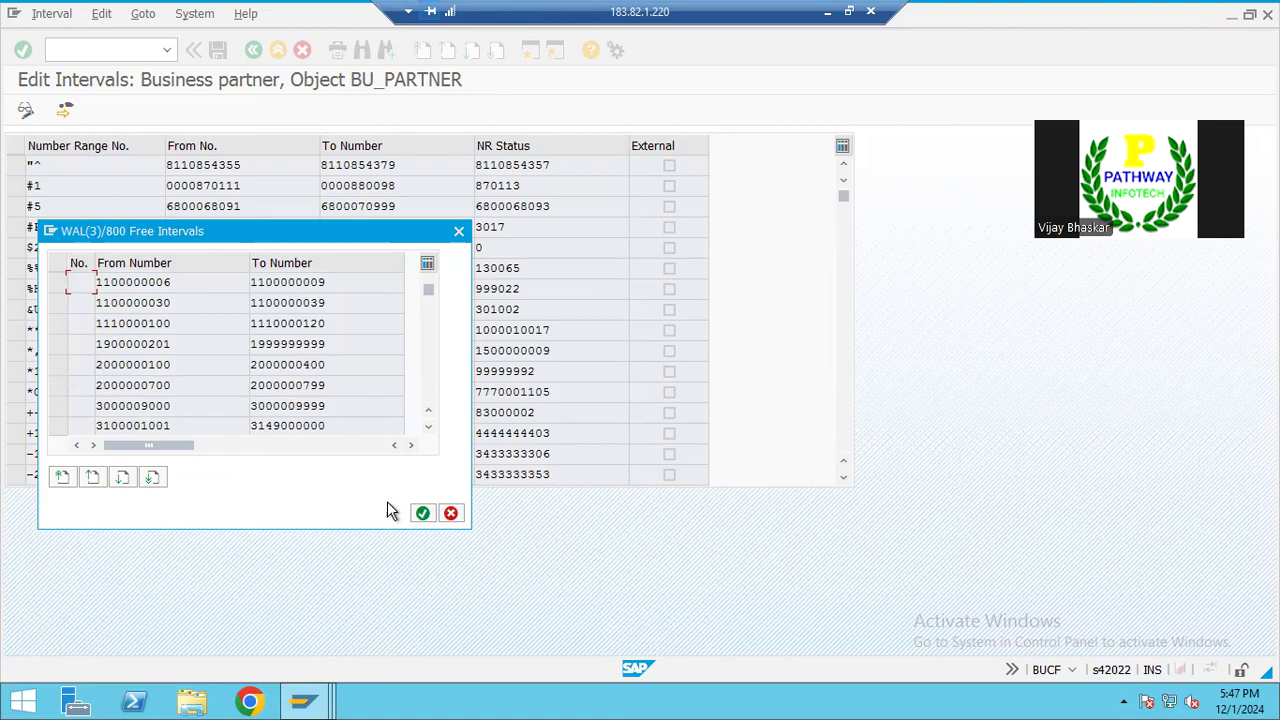
left_click(451, 513)
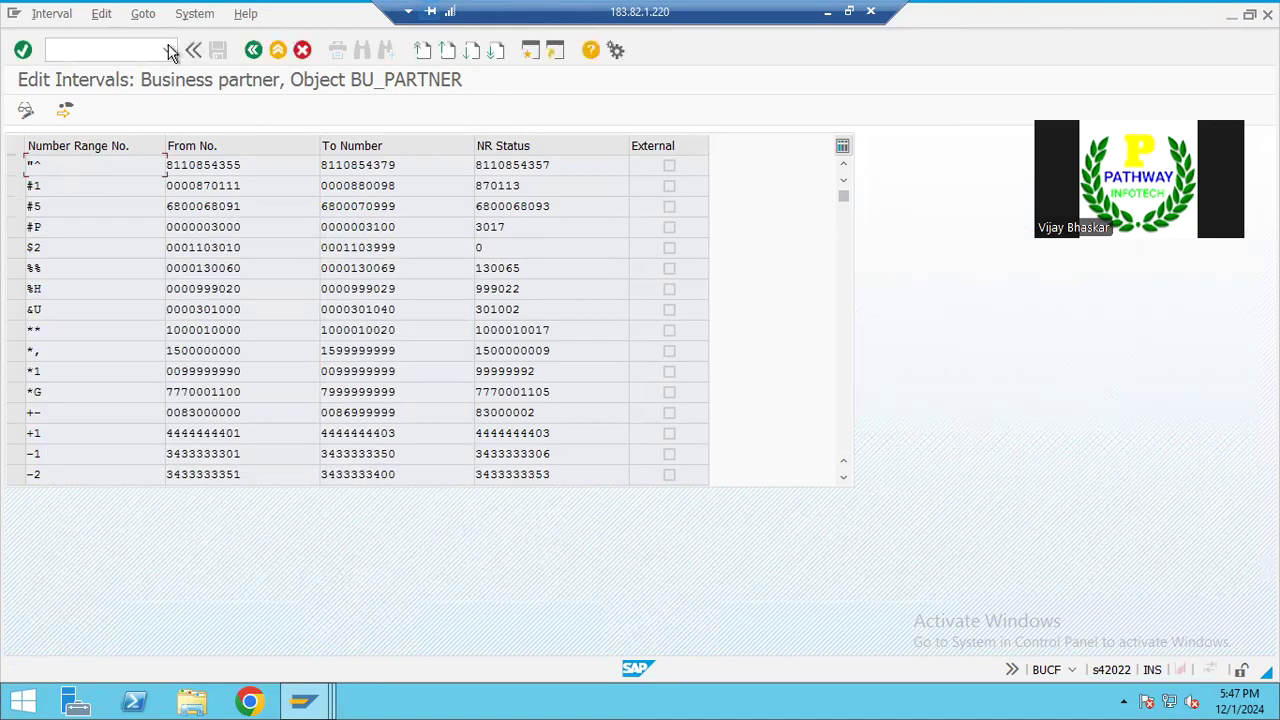
left_click(254, 50)
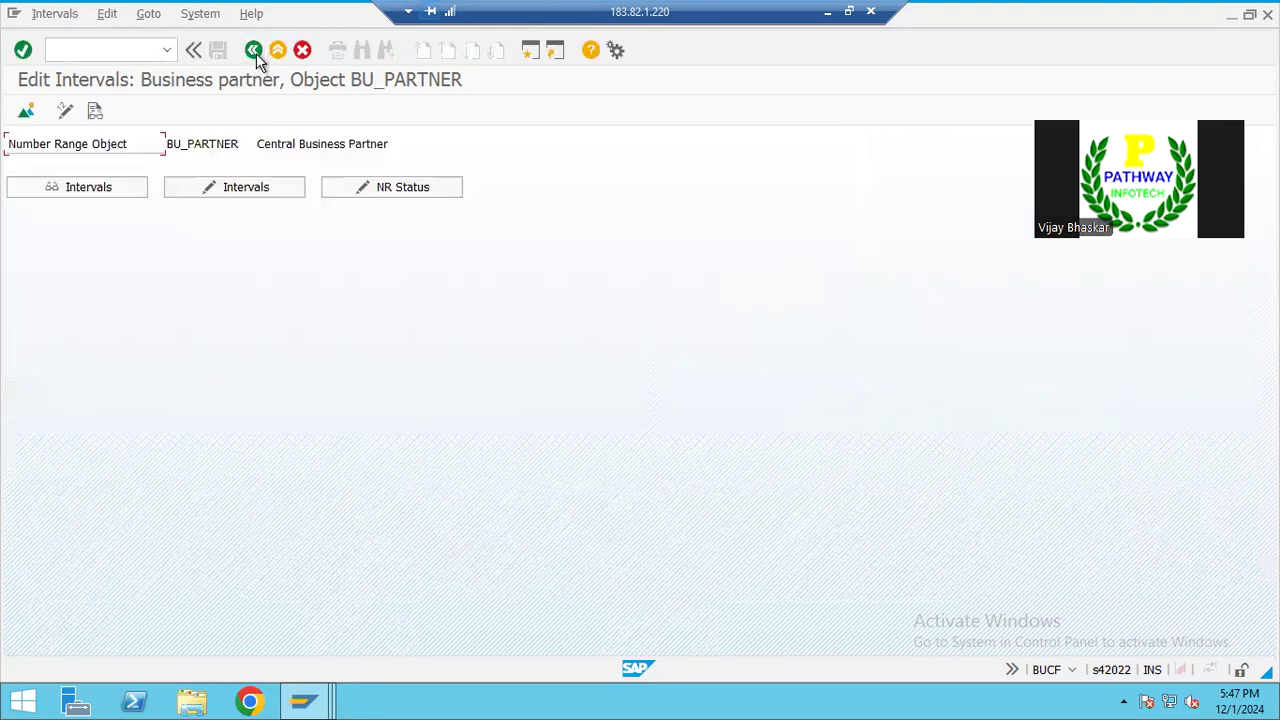
Step: Try to open the BU_PARTNER intervals for editing, check the list of free intervals, and retry from the initial screen
left_click(245, 190)
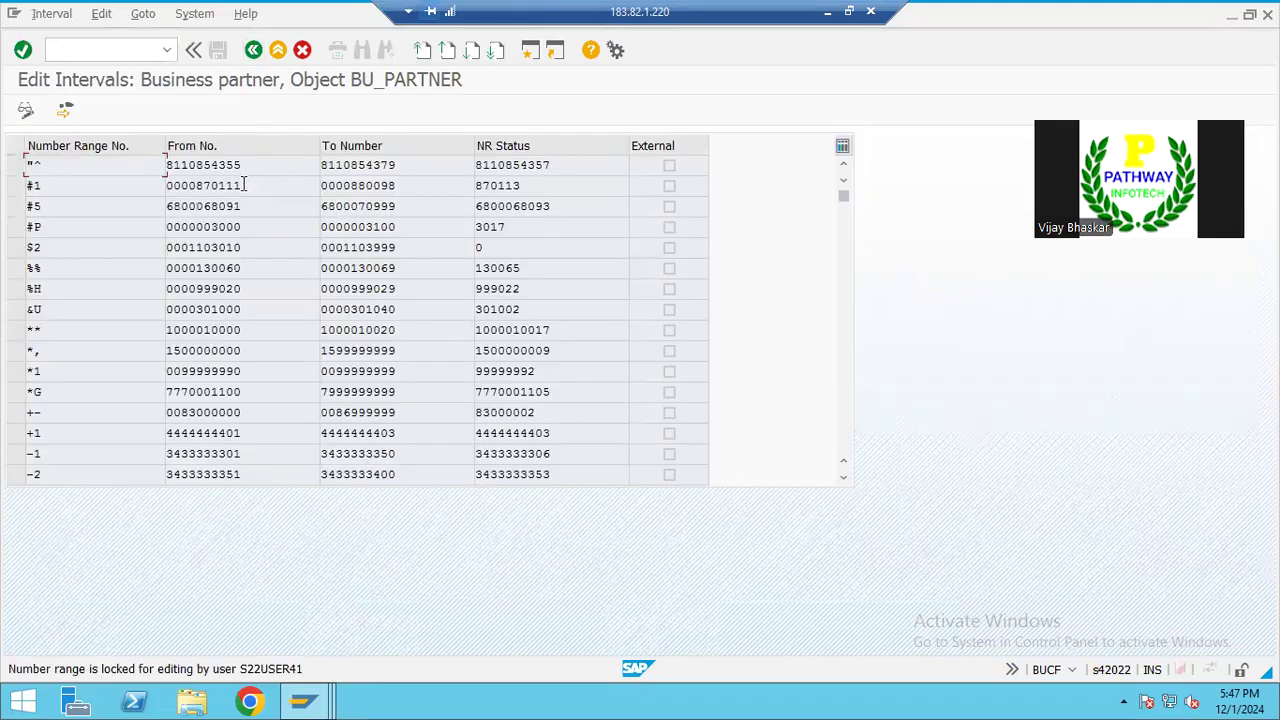
left_click(48, 16)
left_click(66, 142)
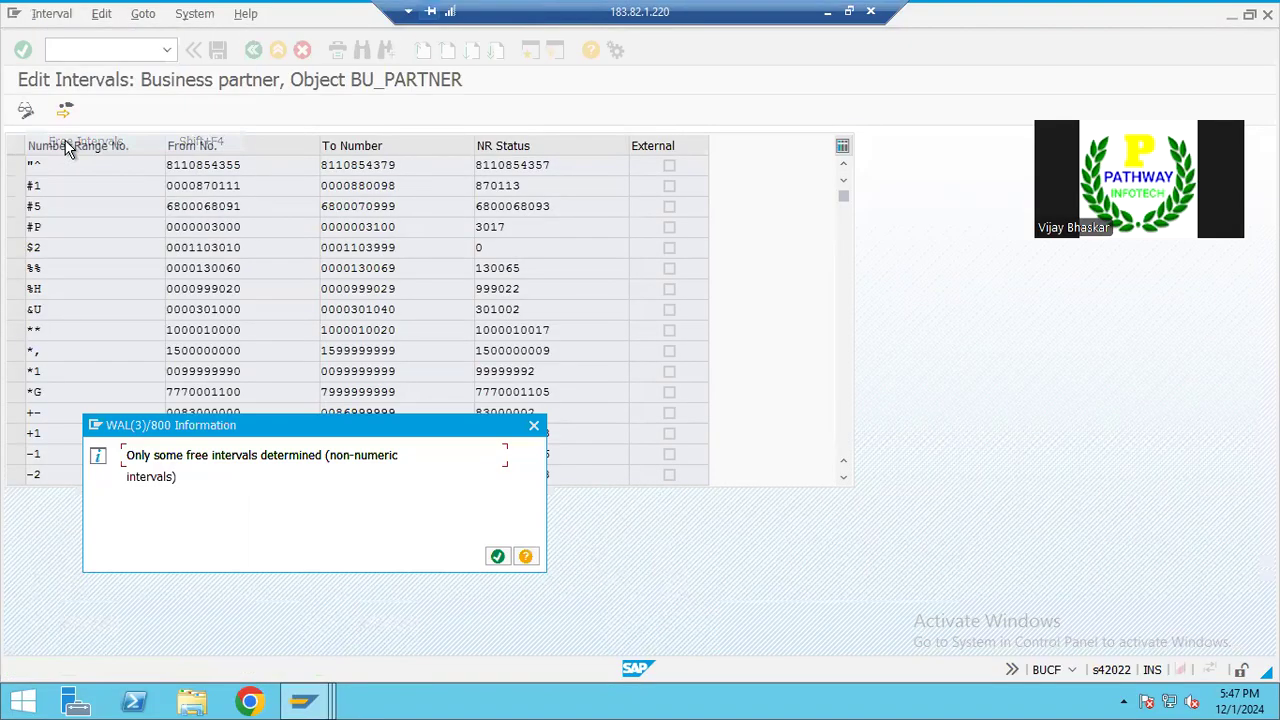
key("Return")
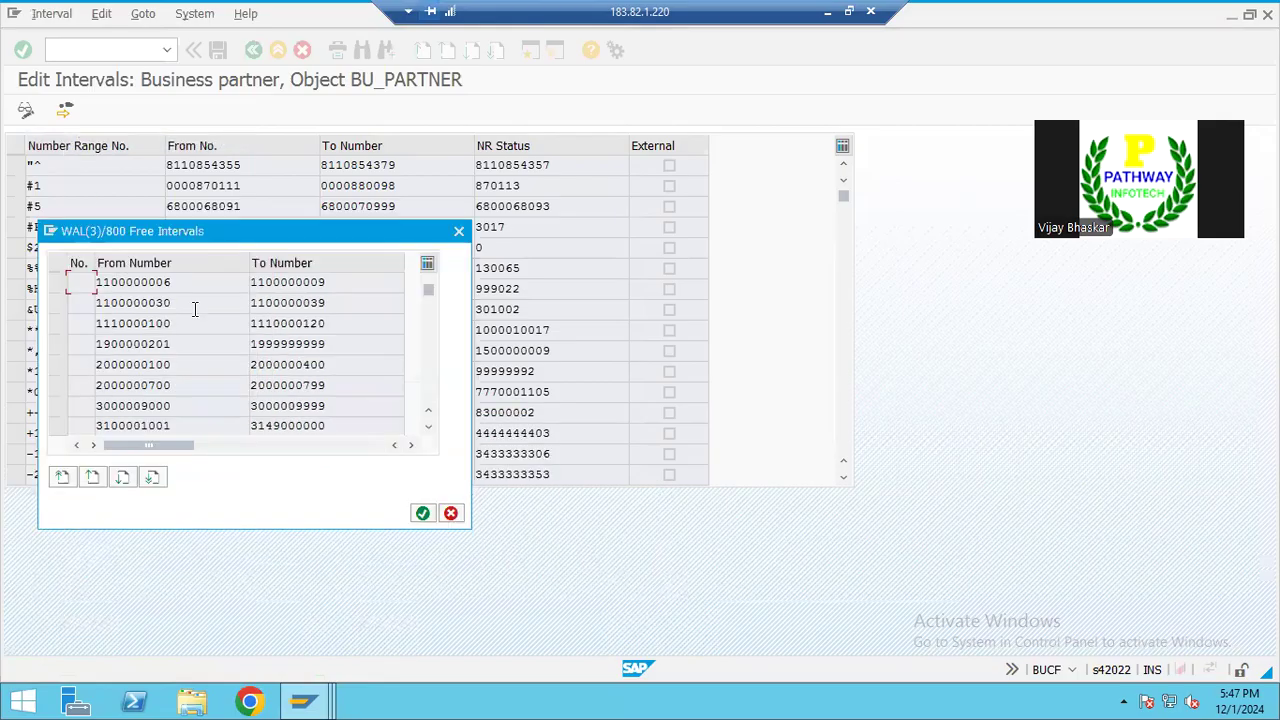
left_click(459, 231)
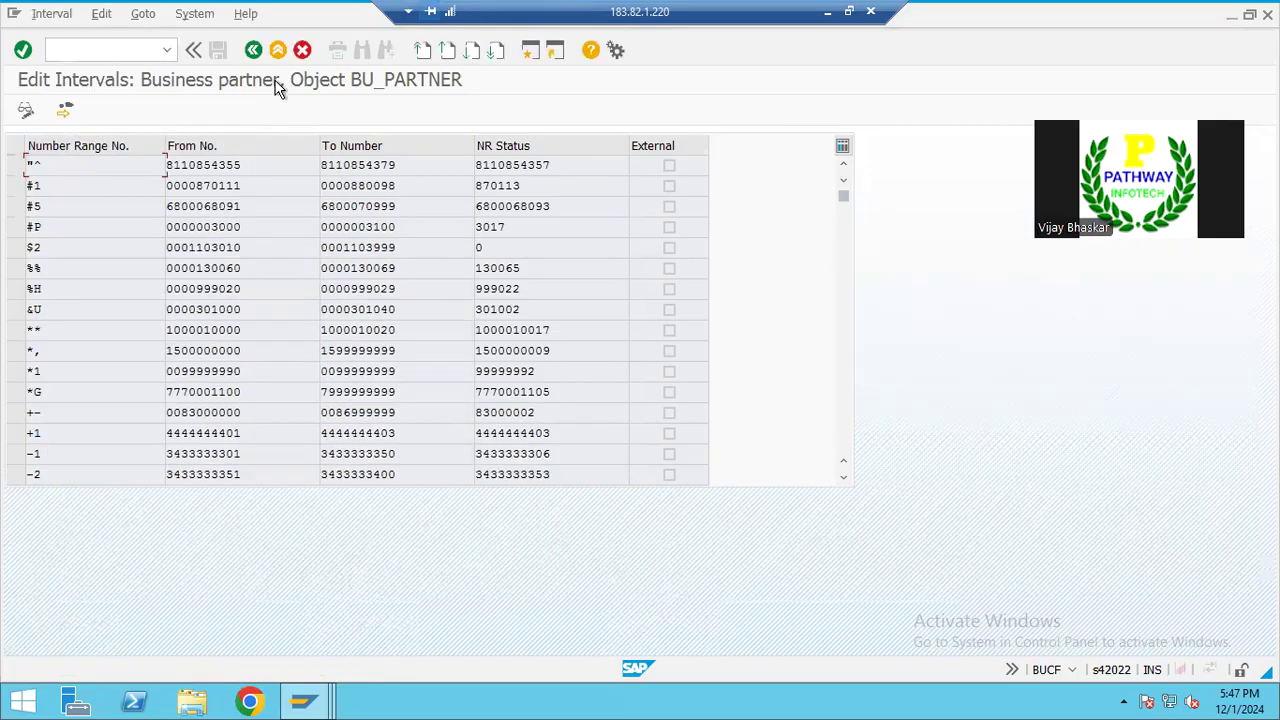
left_click(252, 51)
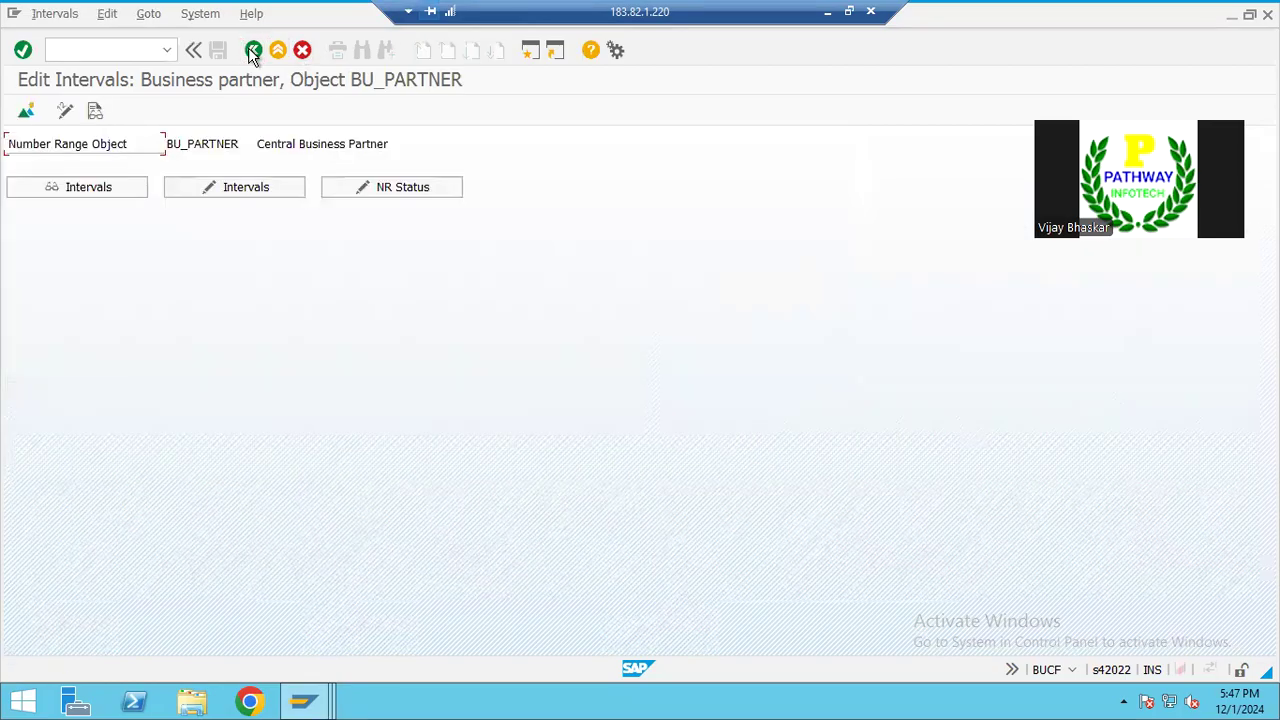
left_click(239, 192)
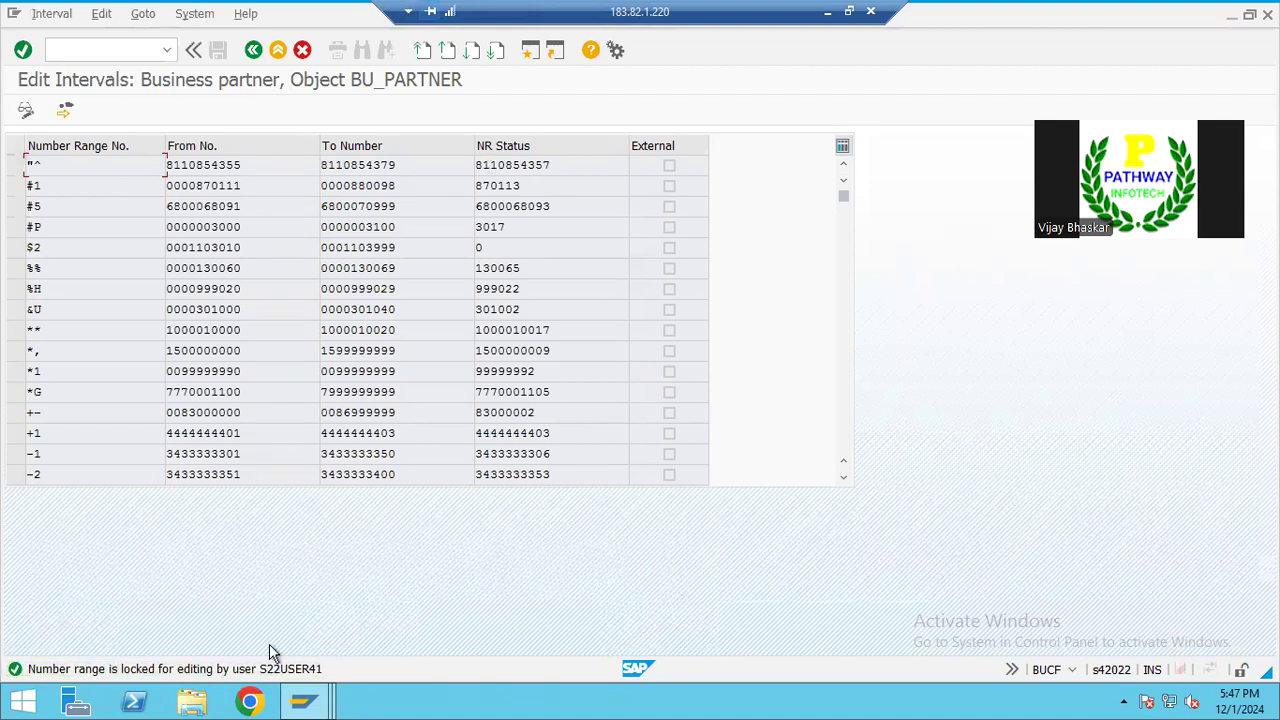
Step: Start transaction SM12 in a new GUI window and search the locks of all users in client 800
left_click(530, 52)
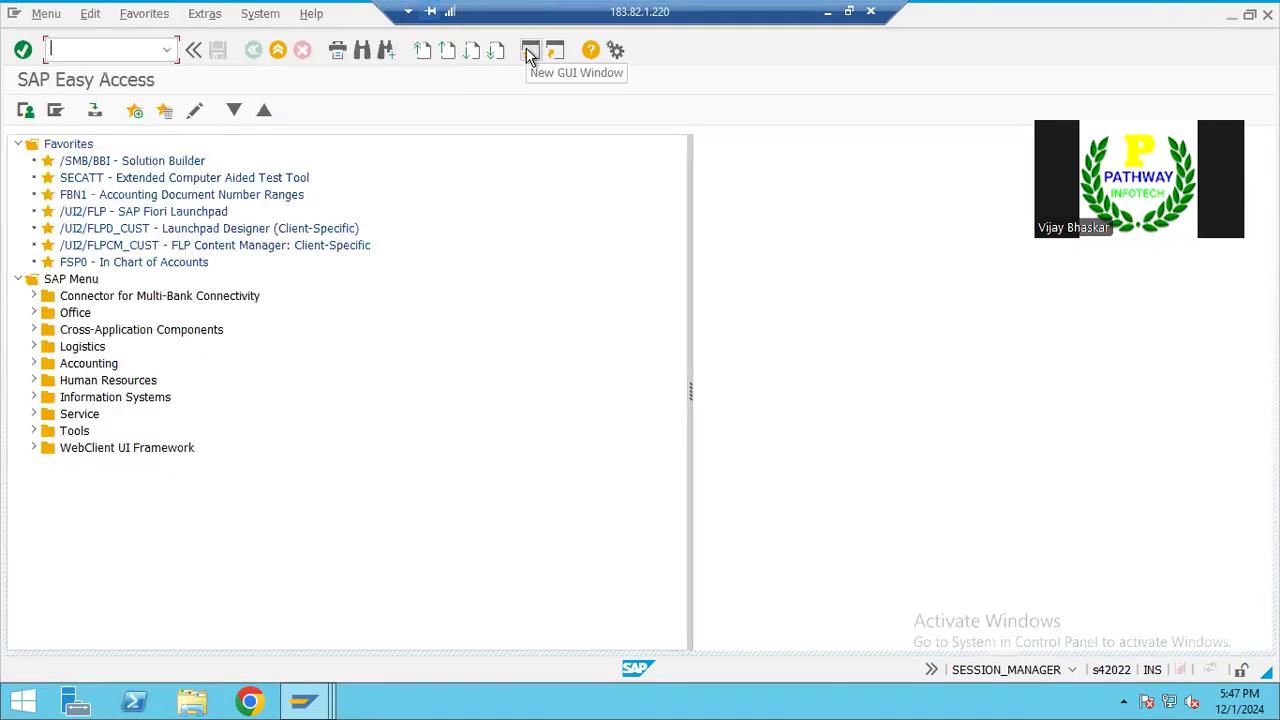
type("s")
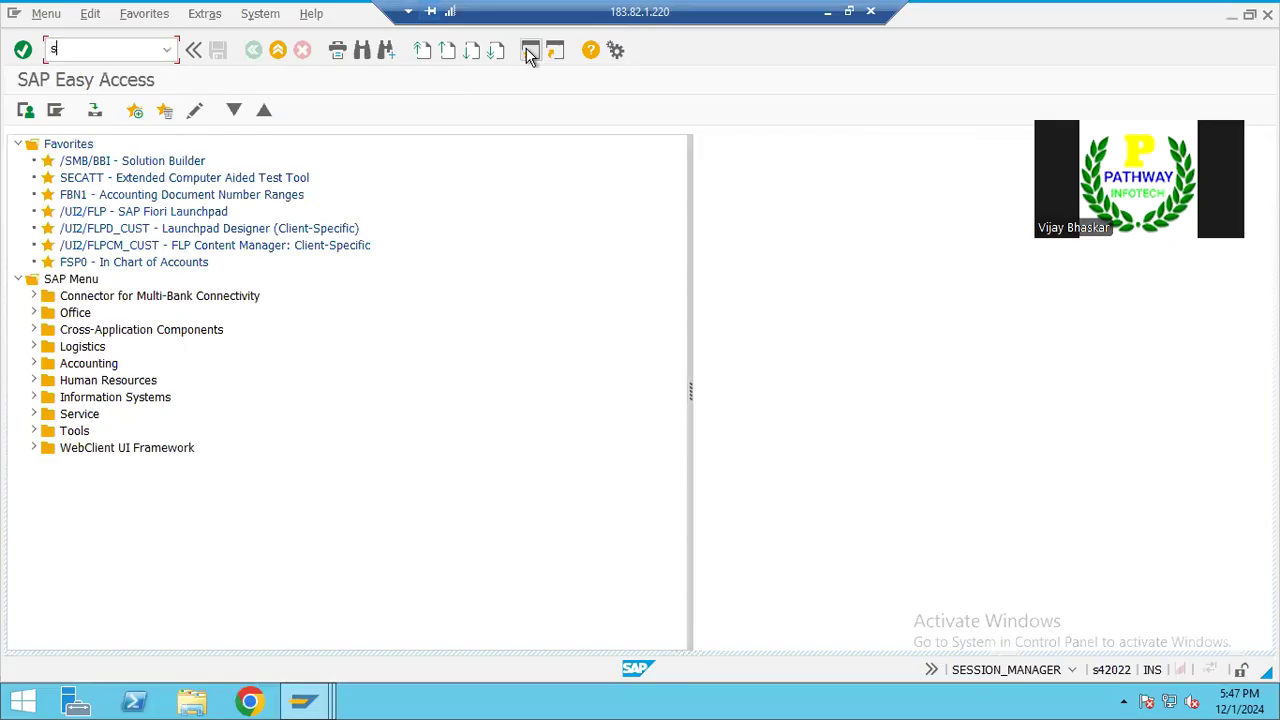
type("m12")
key("Return")
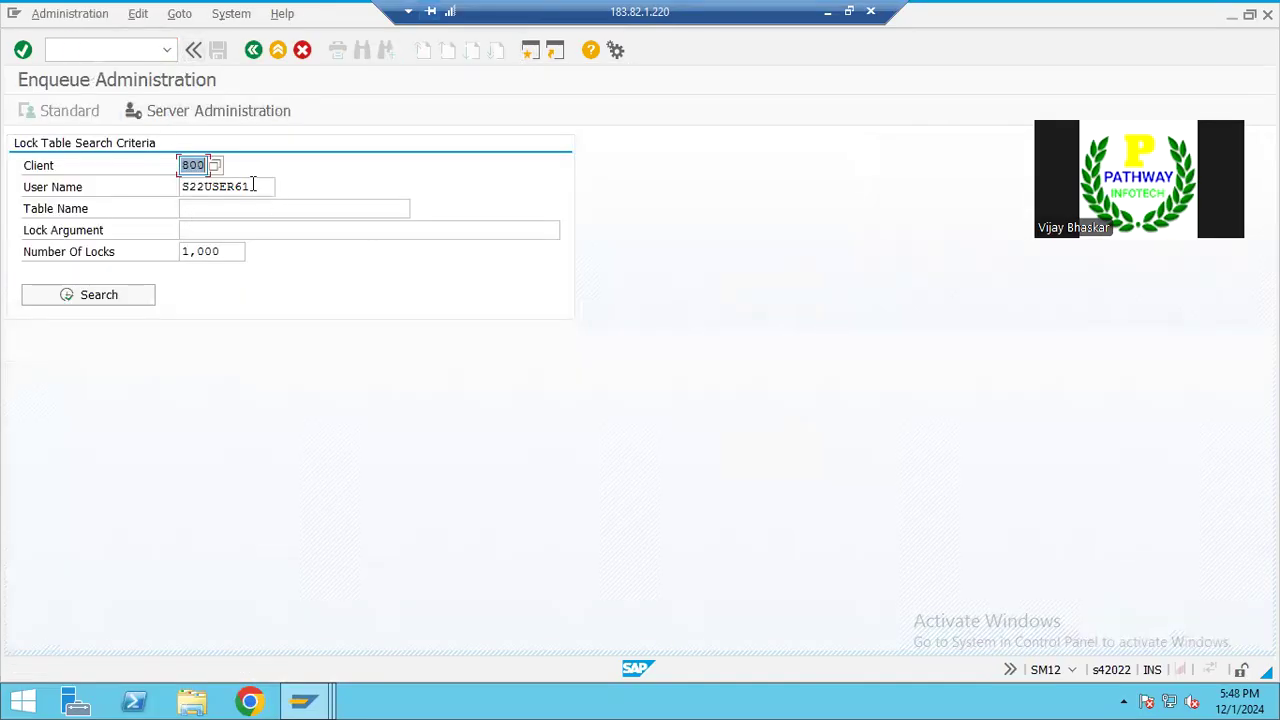
key("Tab")
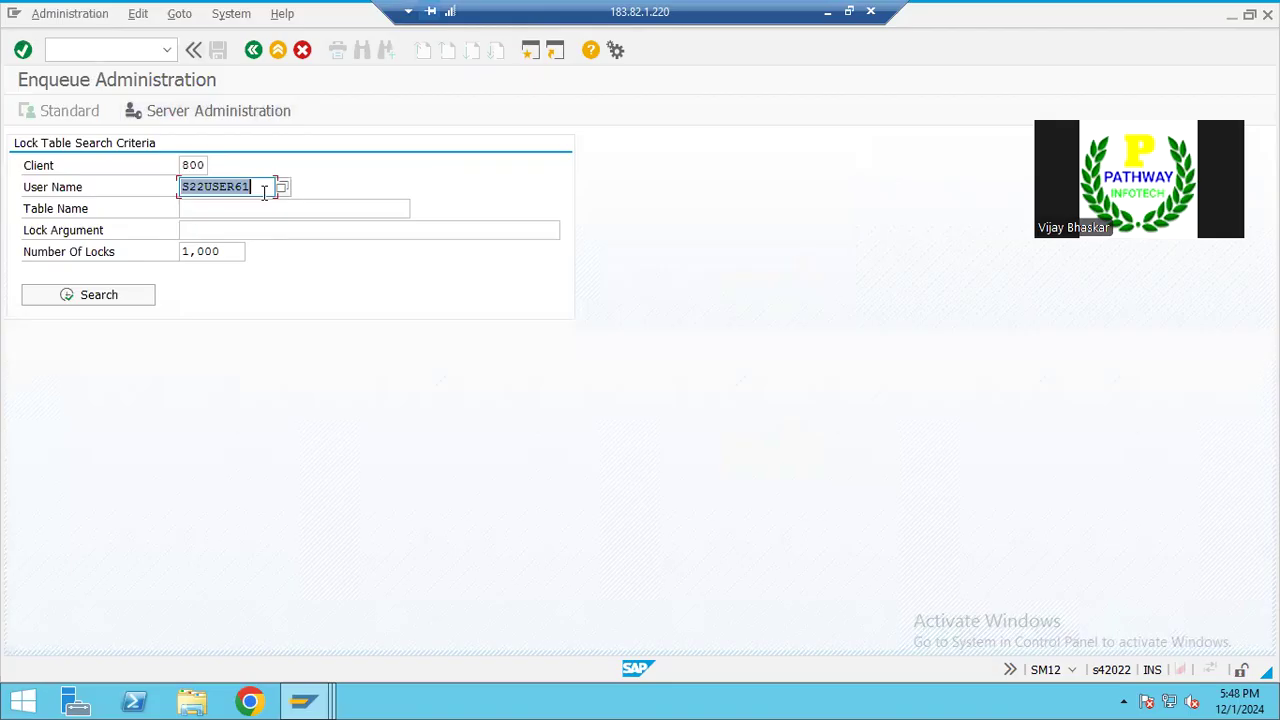
key("Delete")
left_click(70, 291)
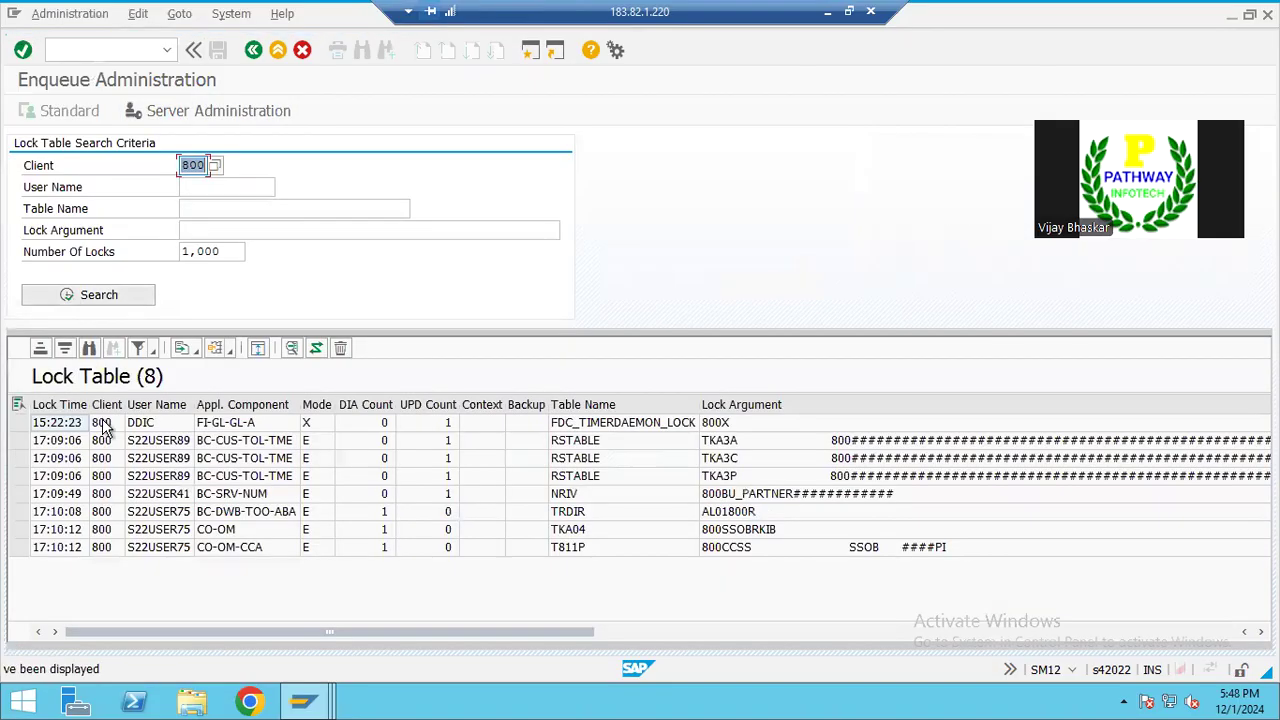
Step: Select all entries in the lock table and delete them, confirming the deletion
left_click(18, 404)
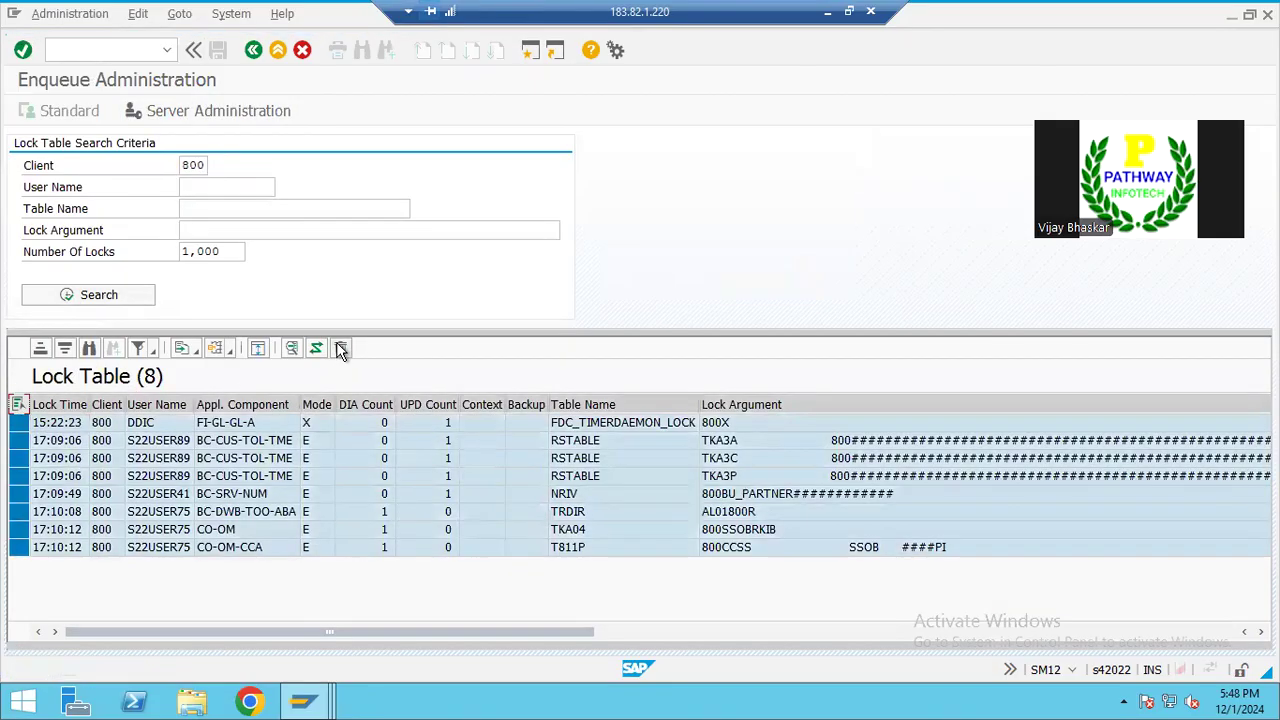
left_click(340, 348)
left_click(290, 412)
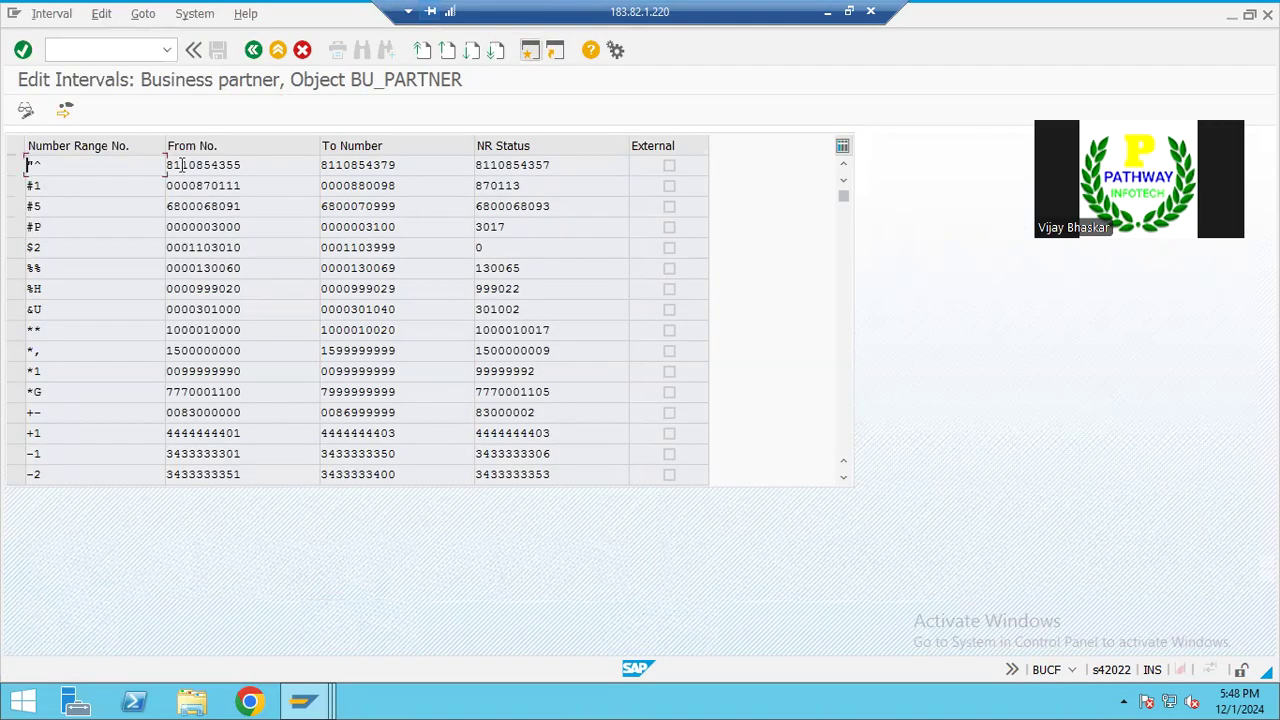
Step: Reopen the BU_PARTNER intervals in change mode and list the free intervals
left_click(253, 50)
left_click(248, 189)
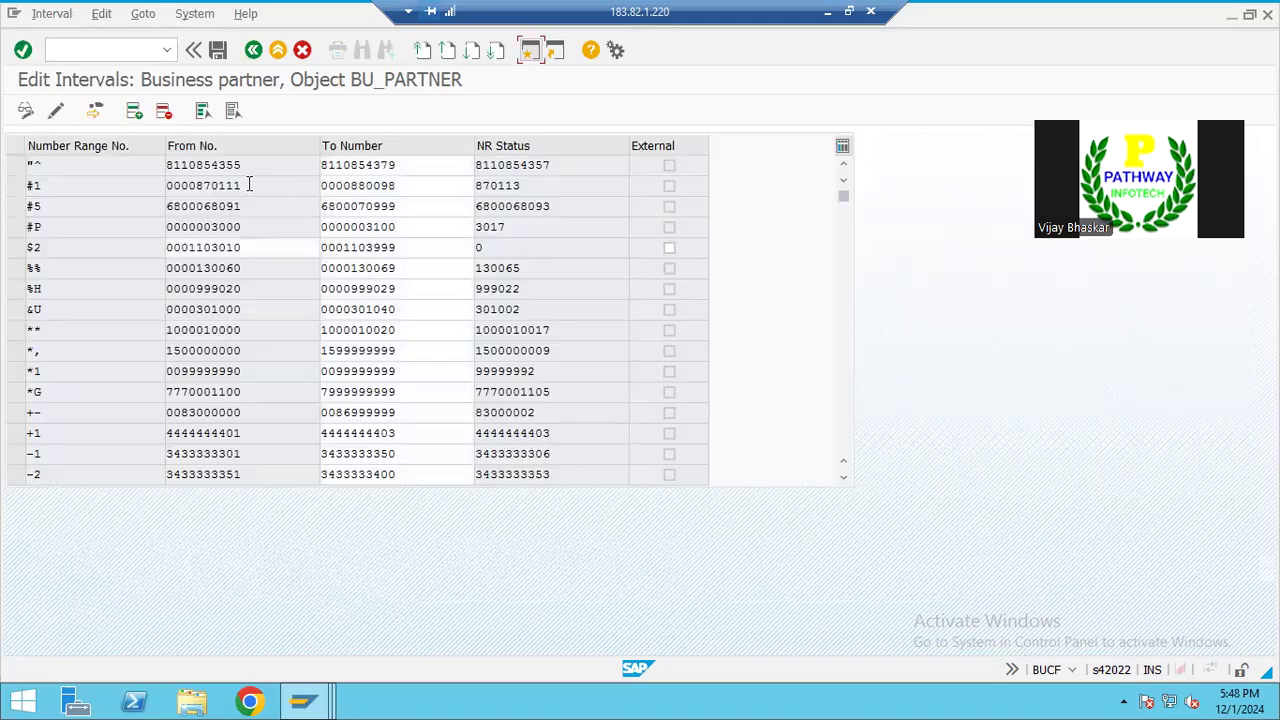
left_click(58, 15)
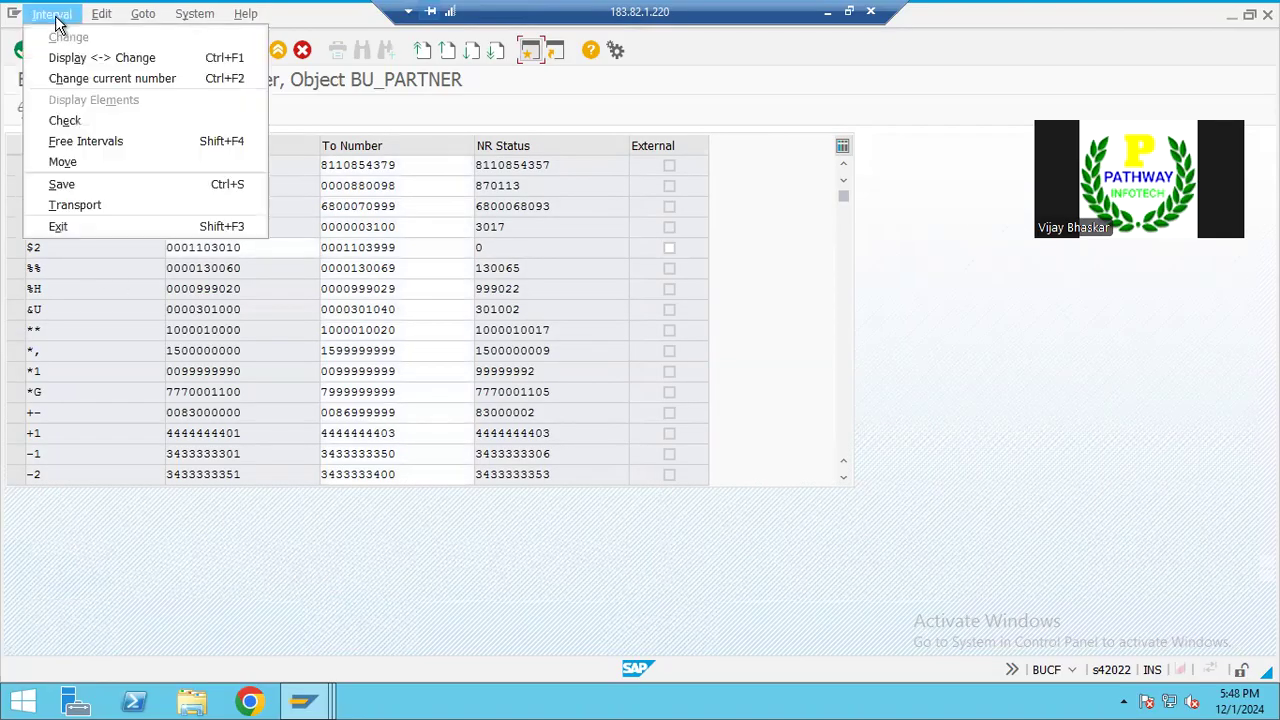
left_click(68, 142)
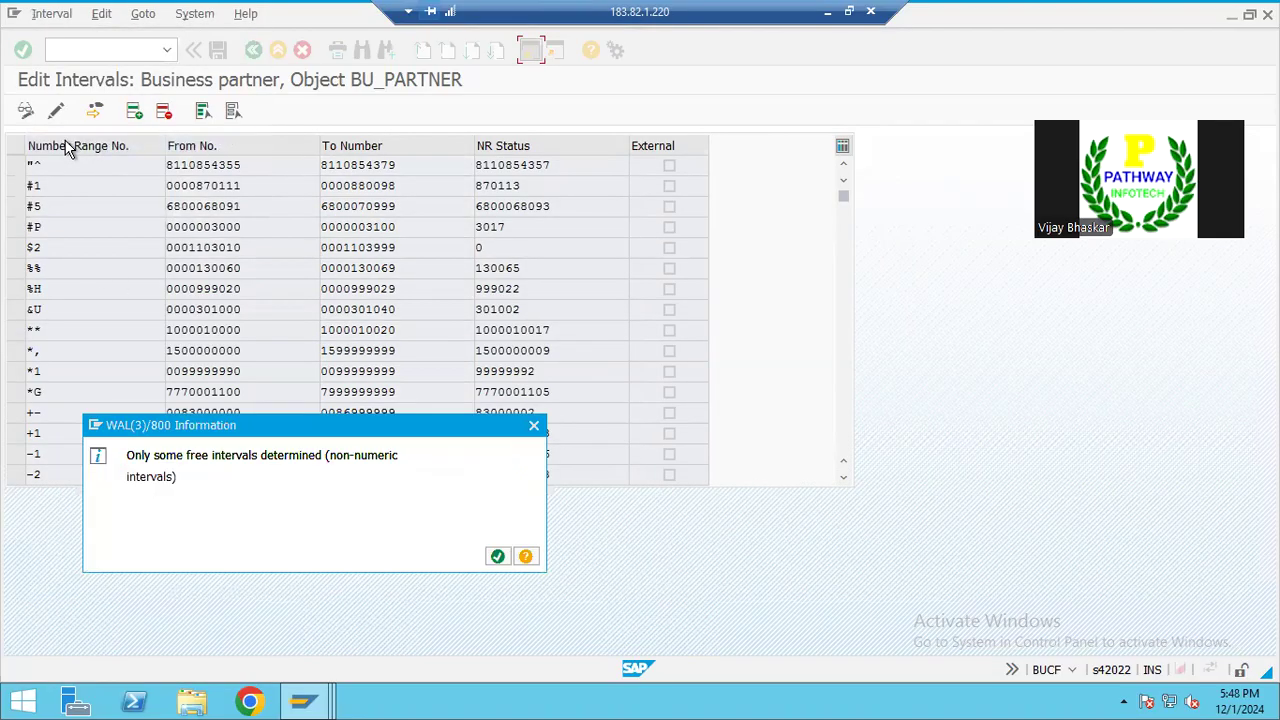
key("Return")
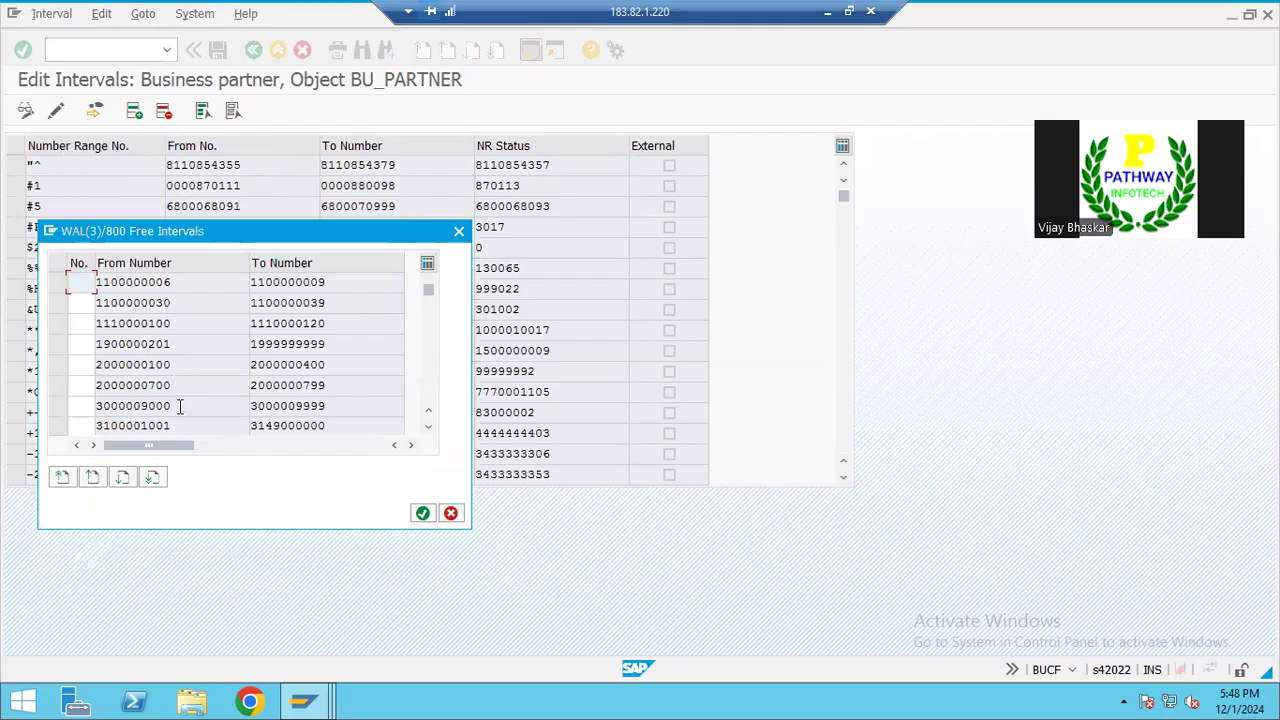
left_click(80, 365)
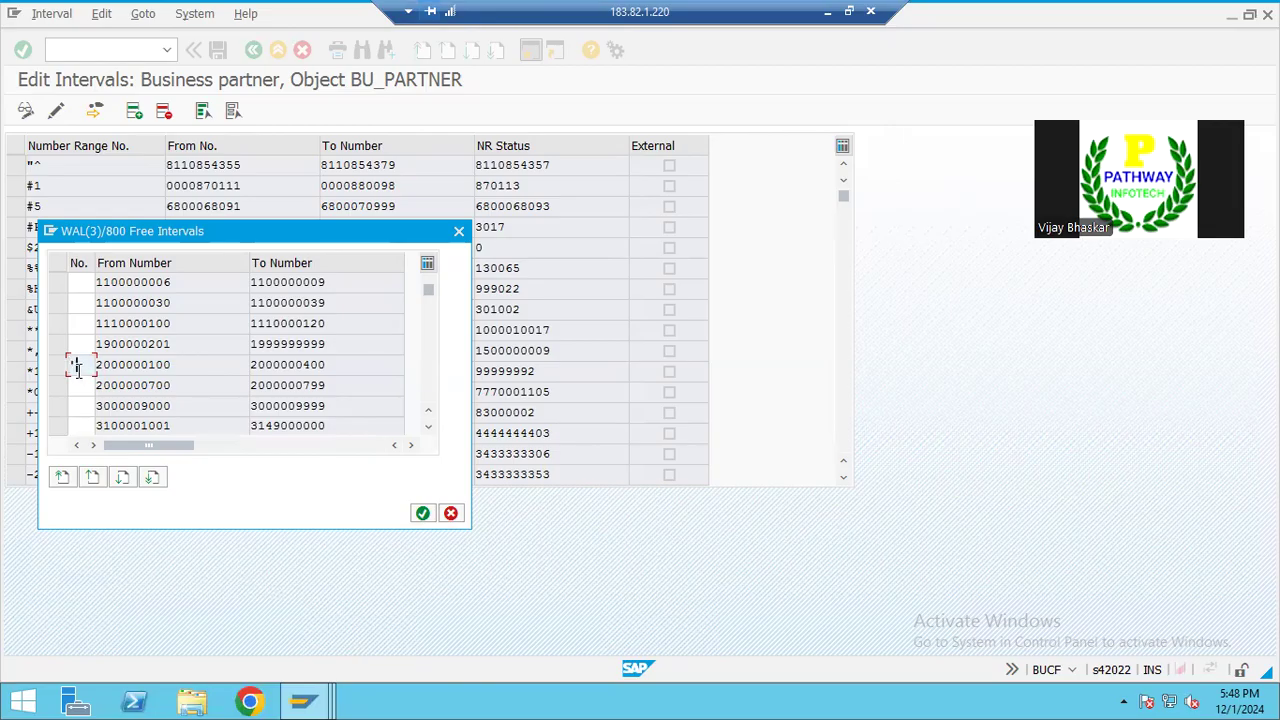
key("BackSpace")
type(".0")
left_click(58, 365)
left_click(422, 513)
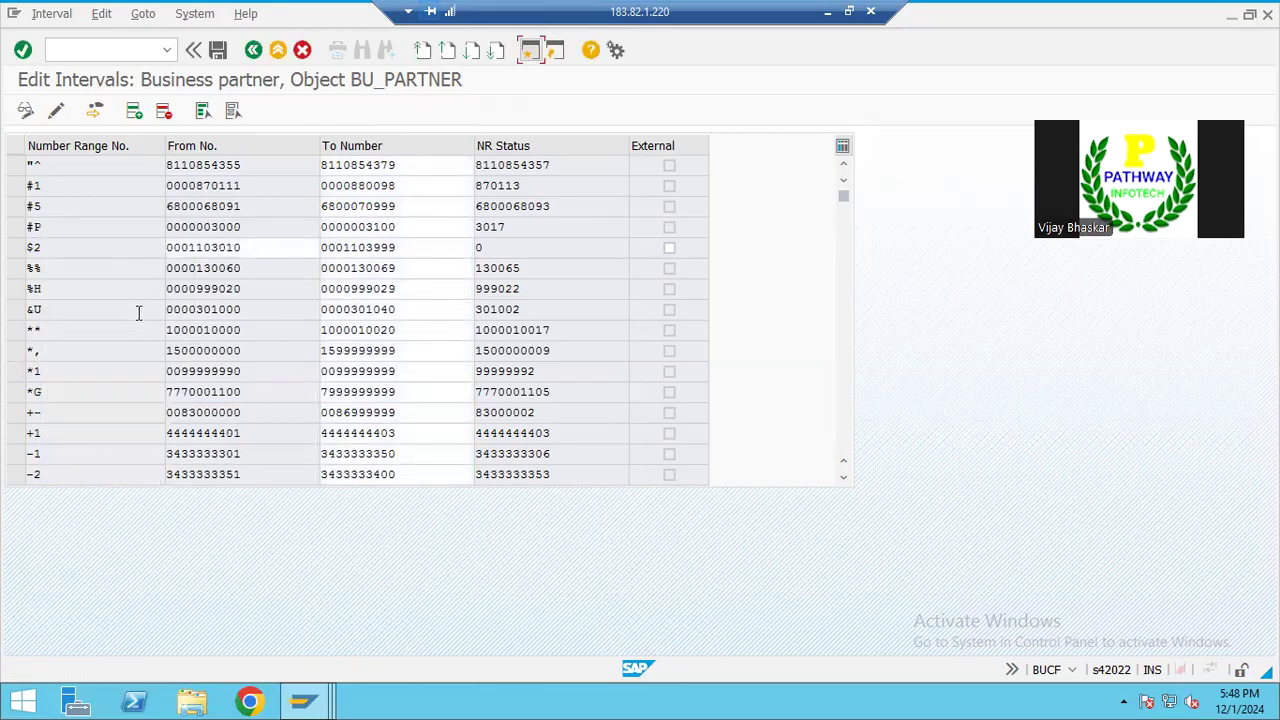
left_click(846, 437)
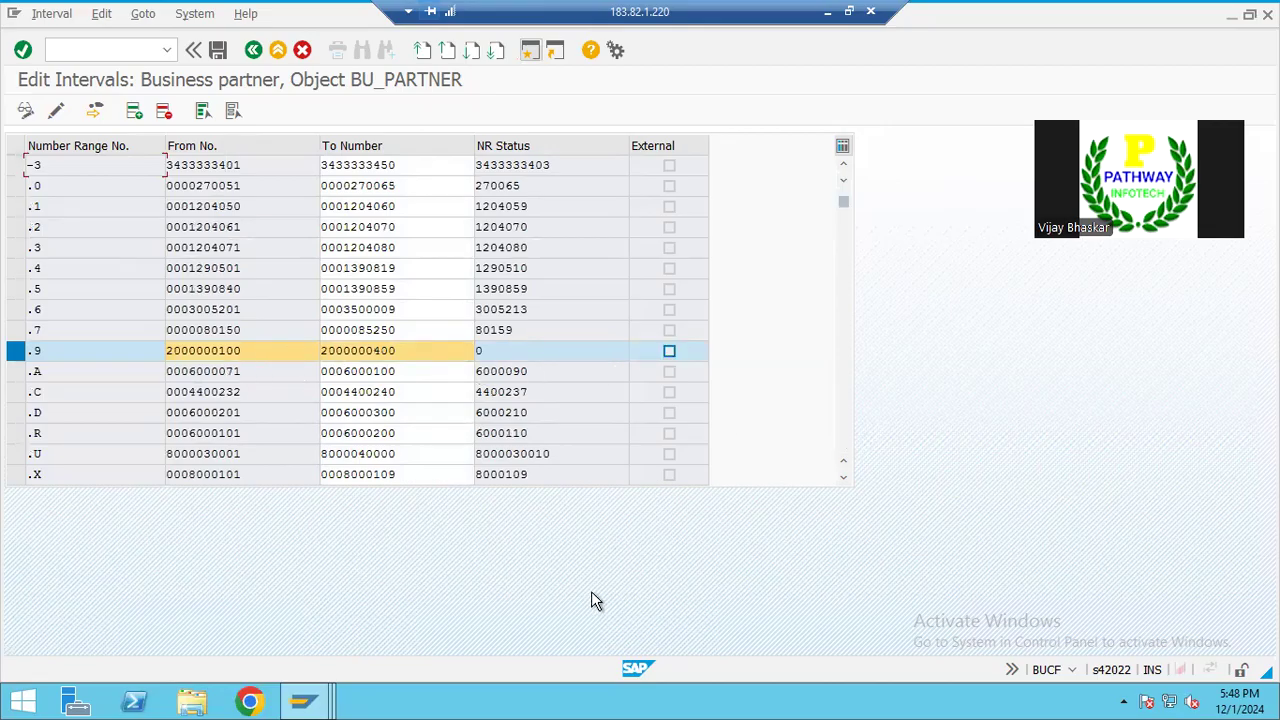
key("alt+Tab")
key("alt+Tab")
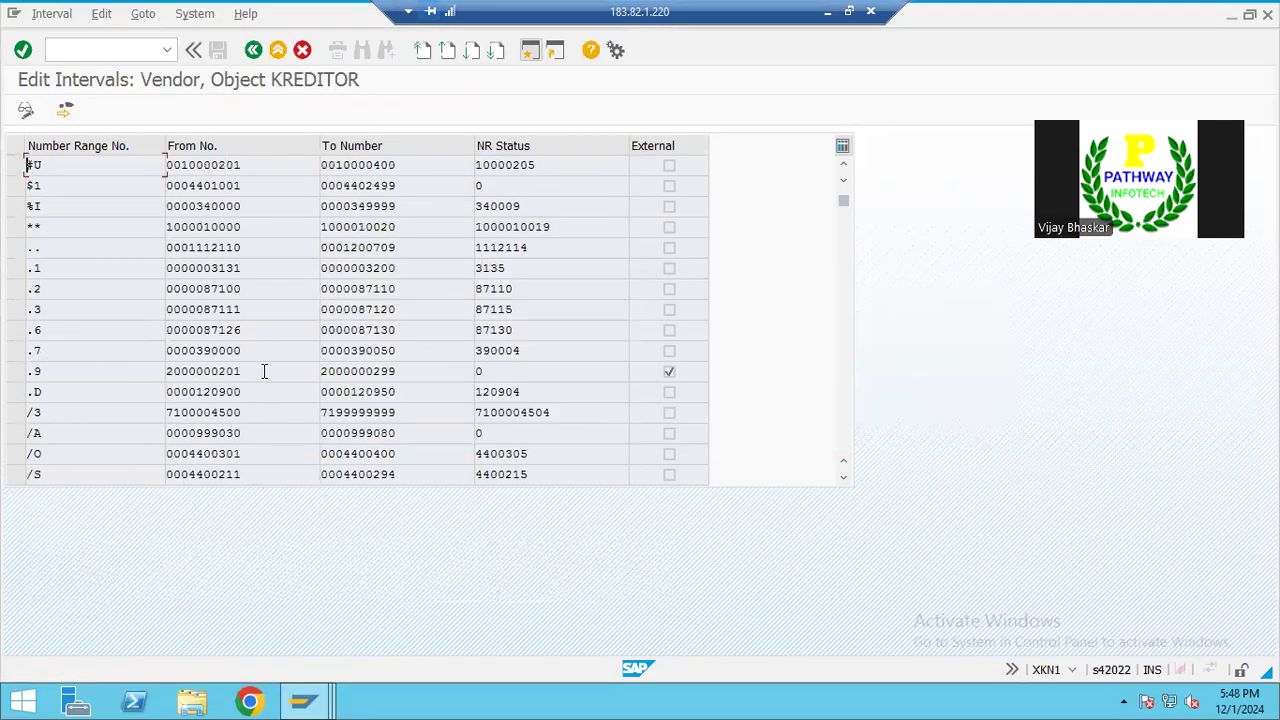
left_click_drag(260, 371, 163, 371)
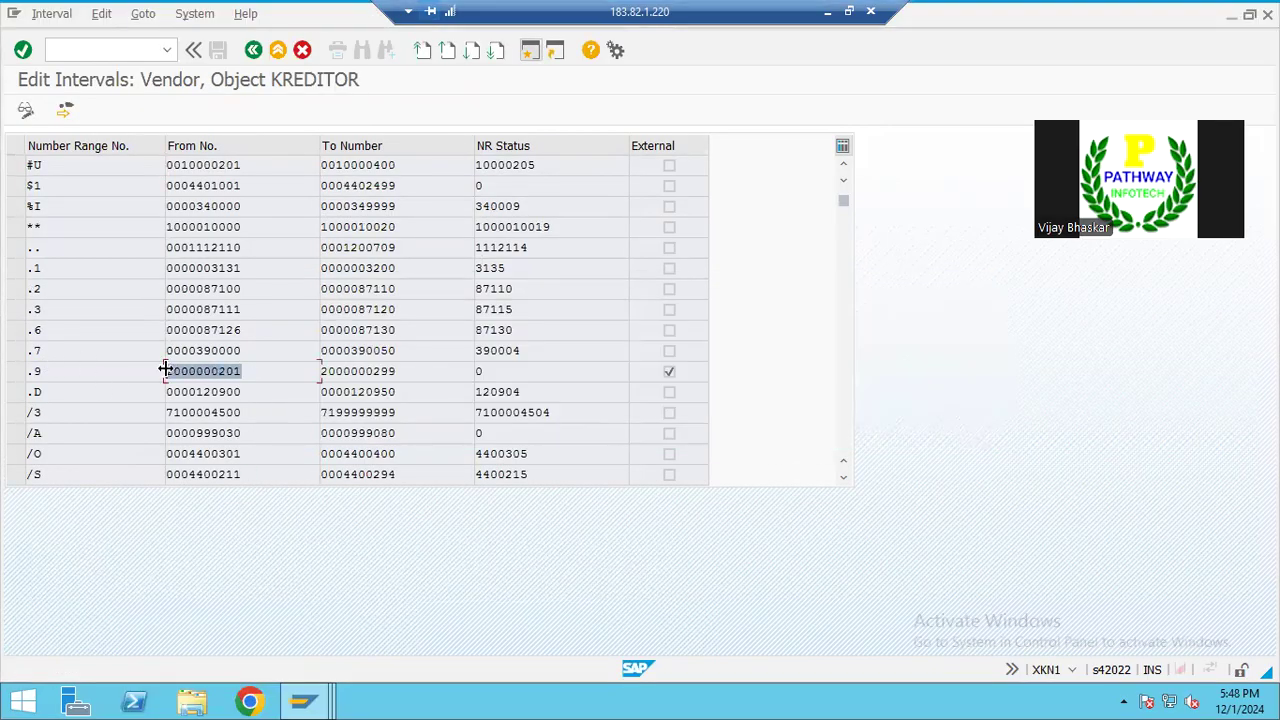
left_click(166, 369)
key("alt+Tab")
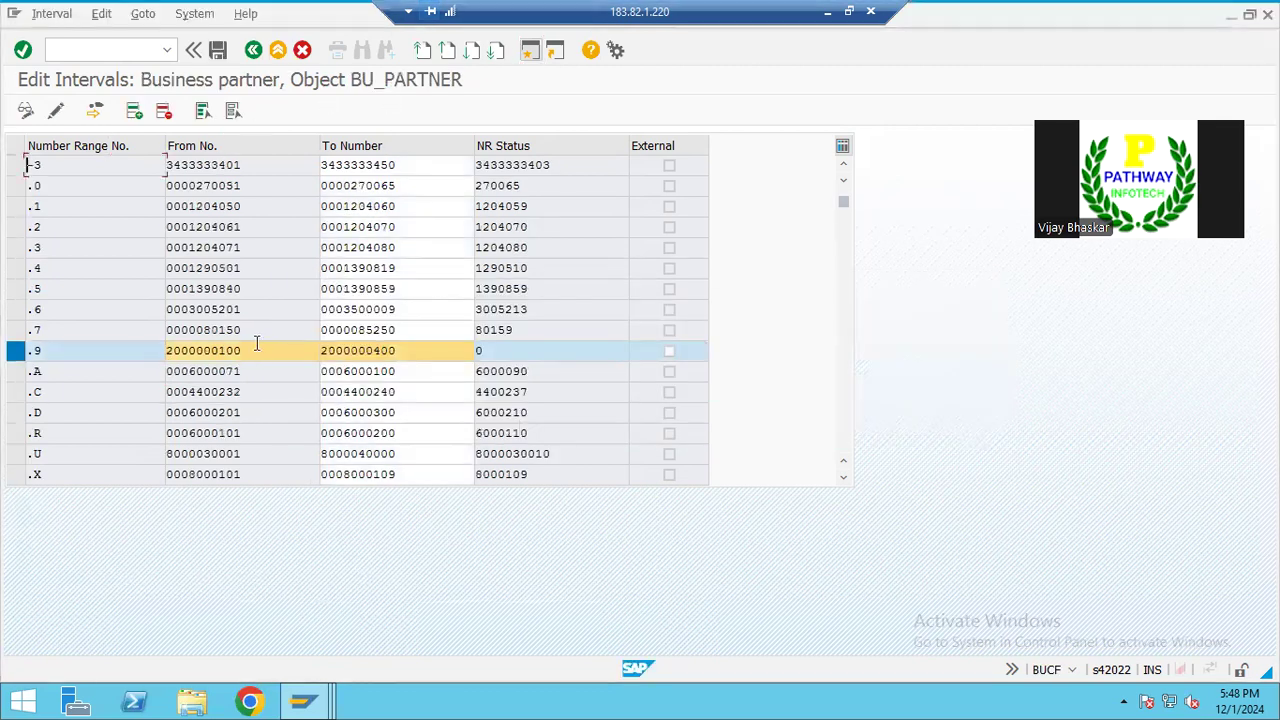
left_click(256, 345)
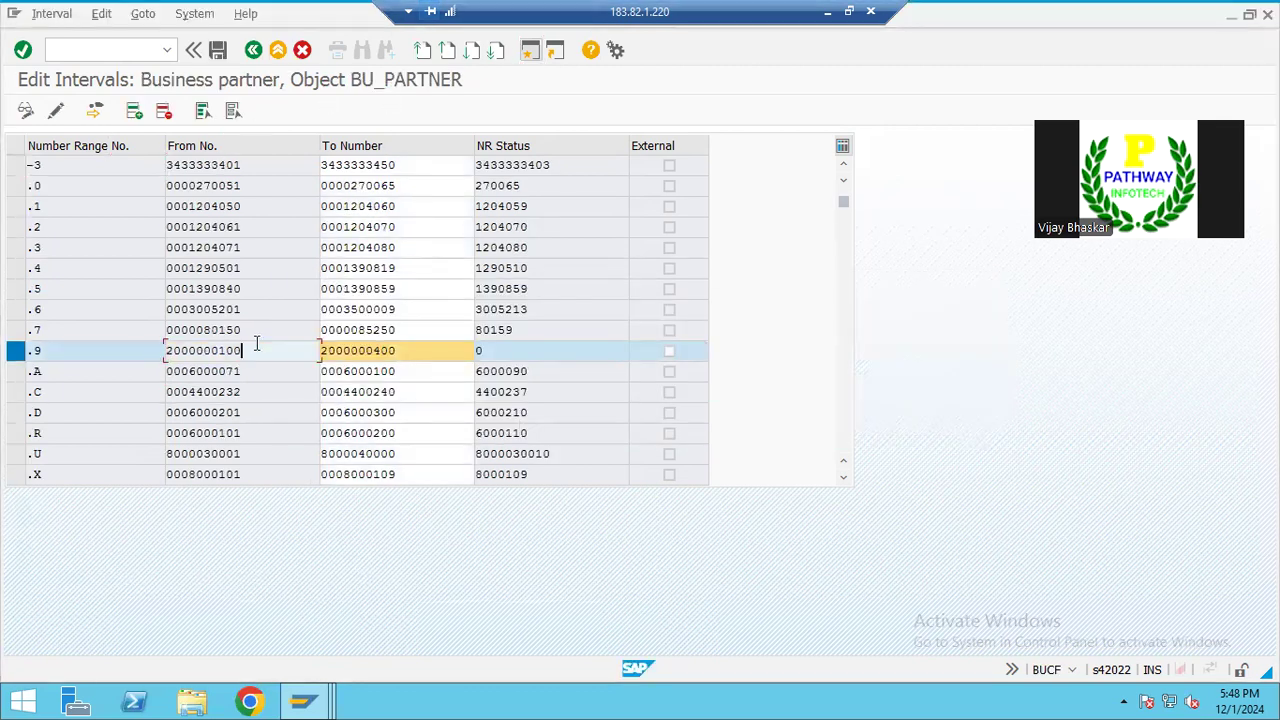
double_click(256, 344)
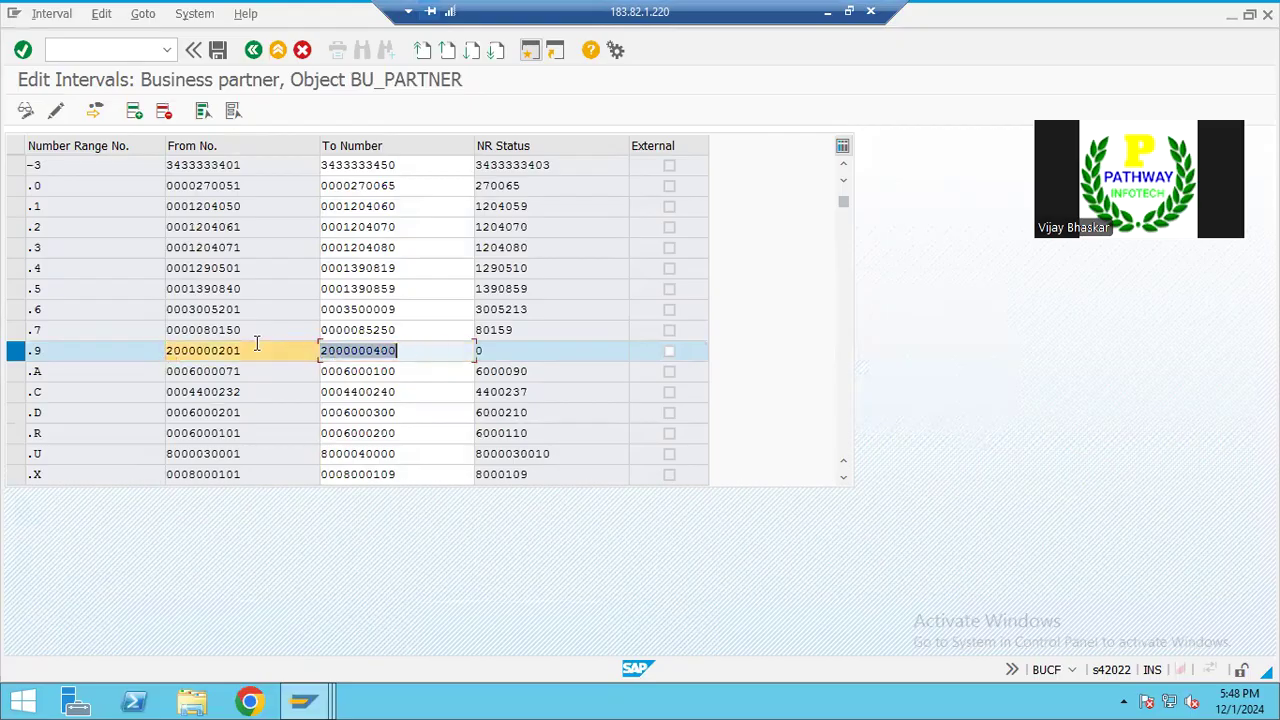
key("alt+Tab")
left_click_drag(414, 372, 321, 372)
key("ctrl+c")
left_click(320, 372)
key("alt+Tab")
key("ctrl+v")
key("Return")
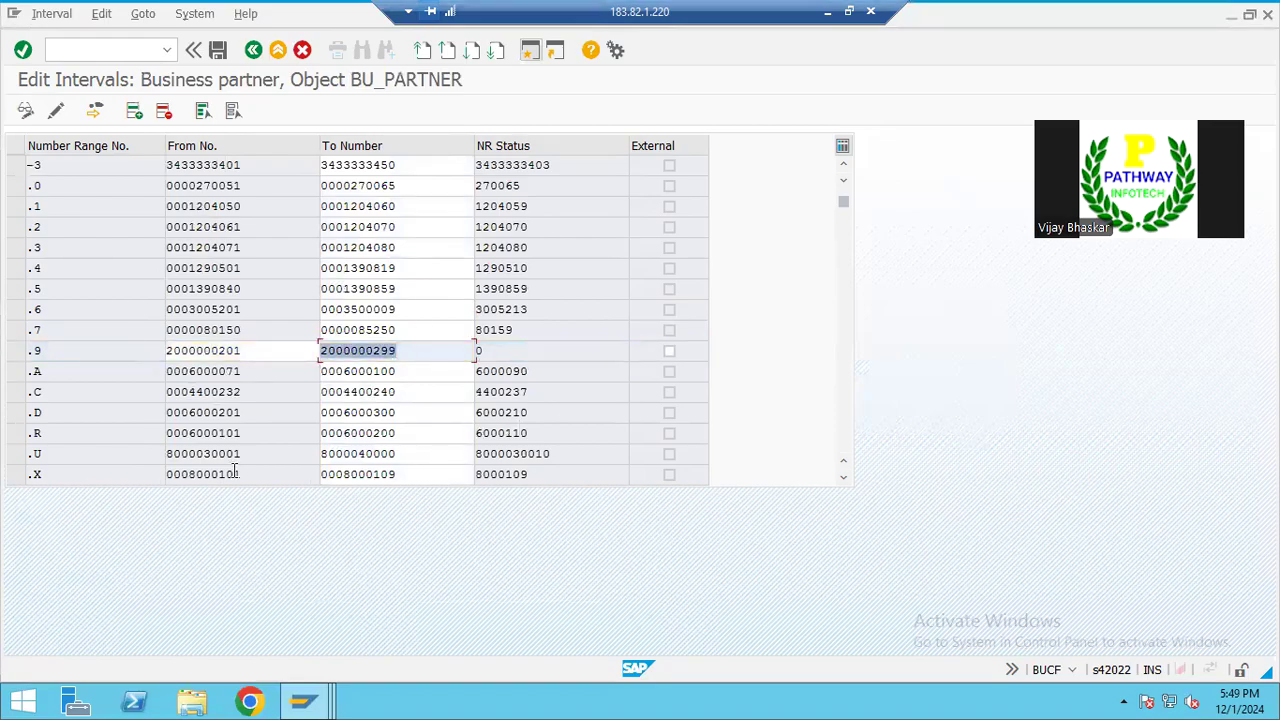
left_click(219, 54)
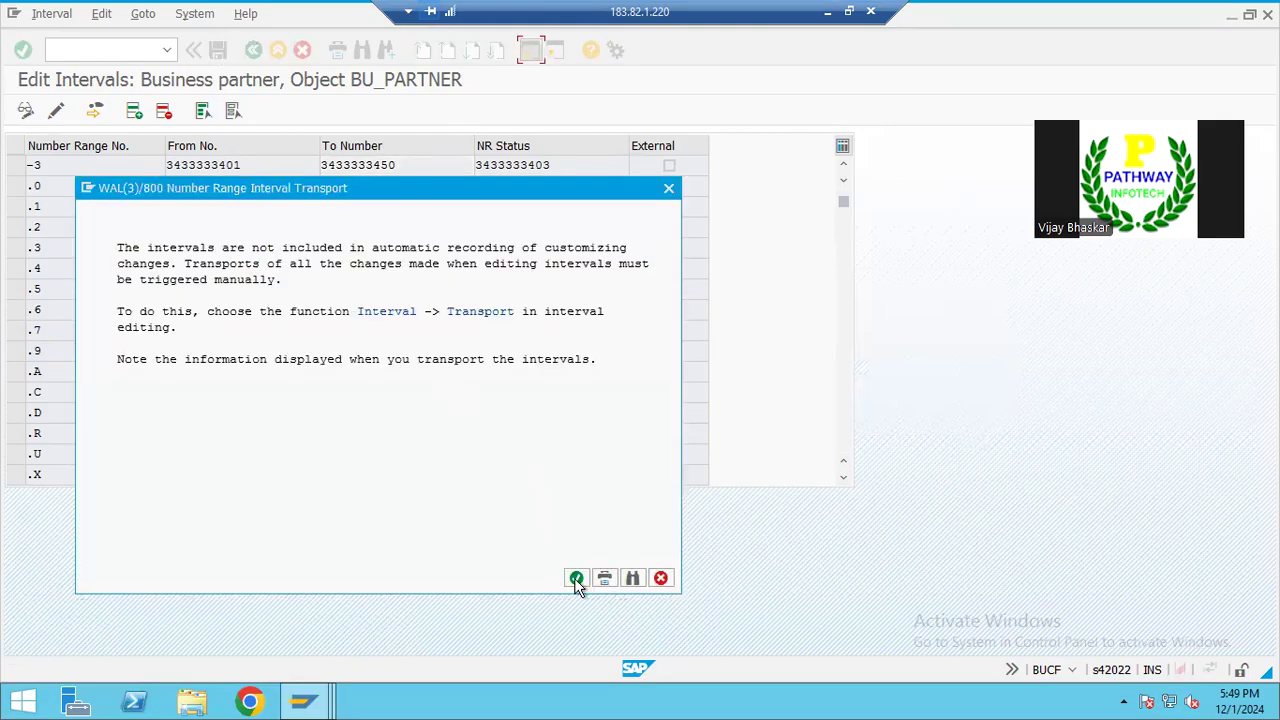
left_click(577, 580)
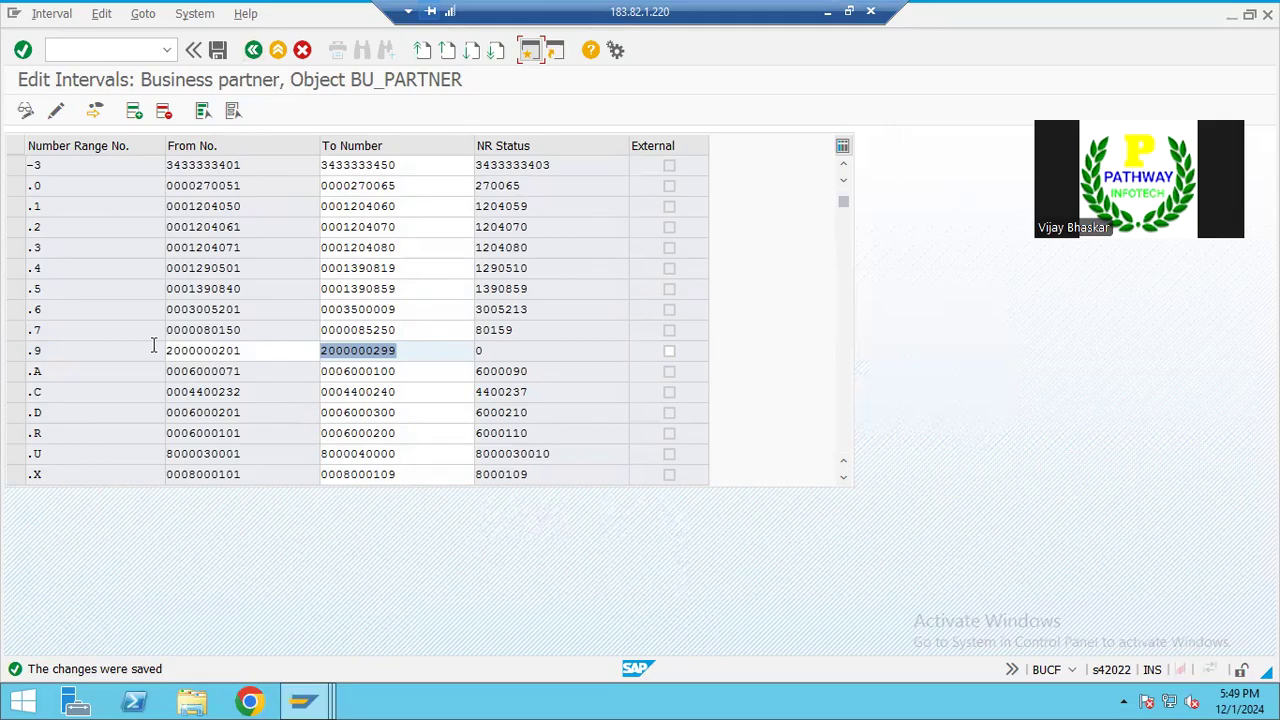
Step: Copy business partner interval .9 with its From and To numbers into Excel cells H4:J4 and autofit columns I and J
key("ctrl+y")
left_click_drag(172, 369, 378, 350)
key("ctrl+c")
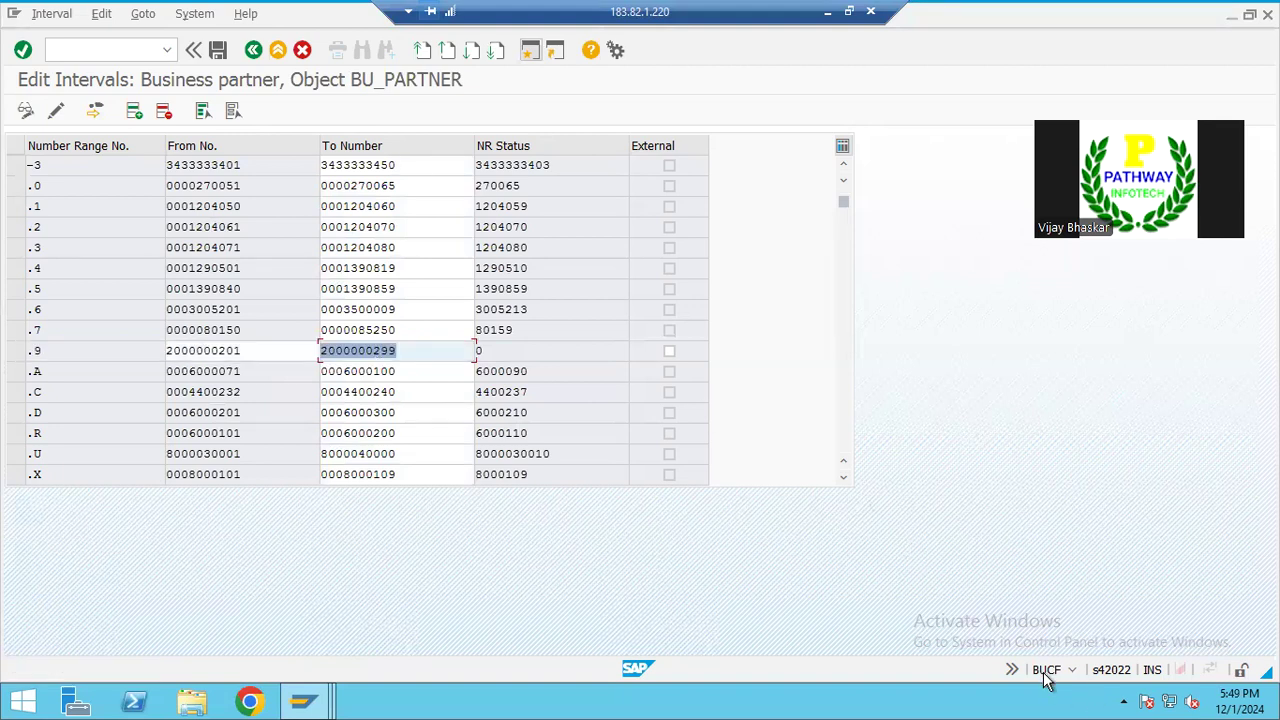
left_click(828, 17)
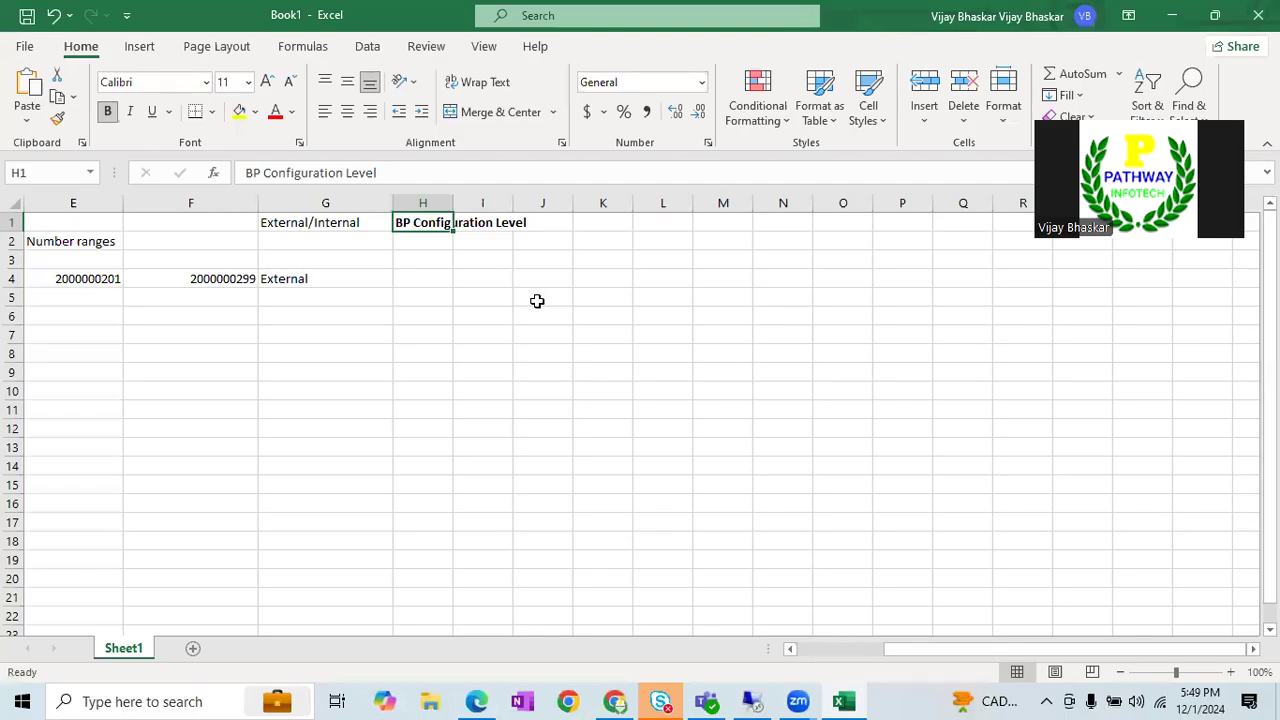
left_click(432, 280)
key("ctrl+v")
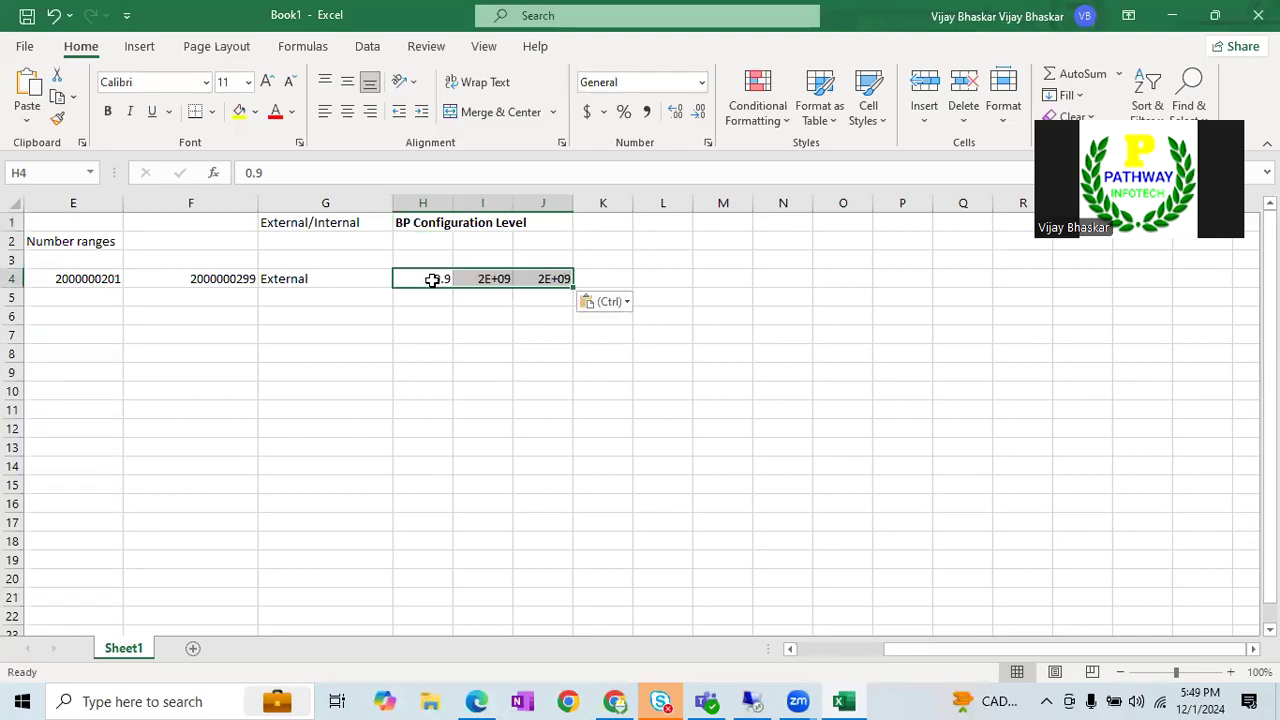
double_click(513, 199)
double_click(586, 199)
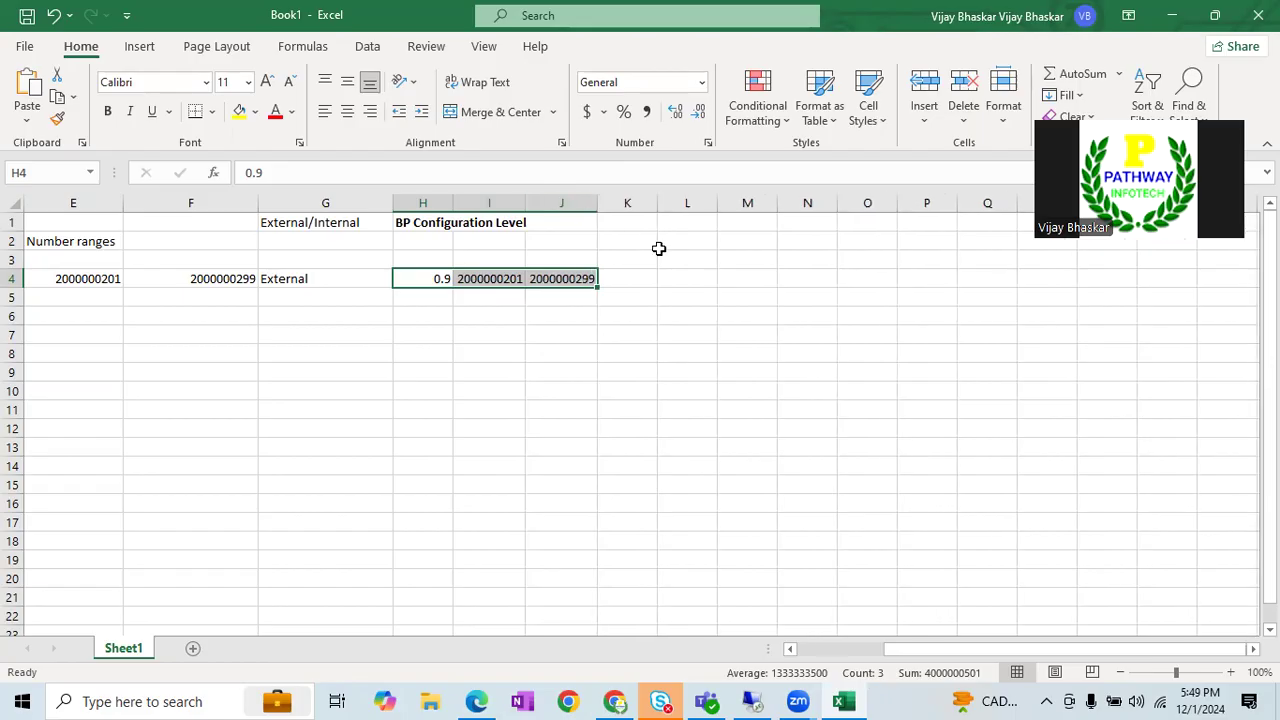
Step: Copy the External/Internal heading from cell G1 to cell K1
left_click(286, 226)
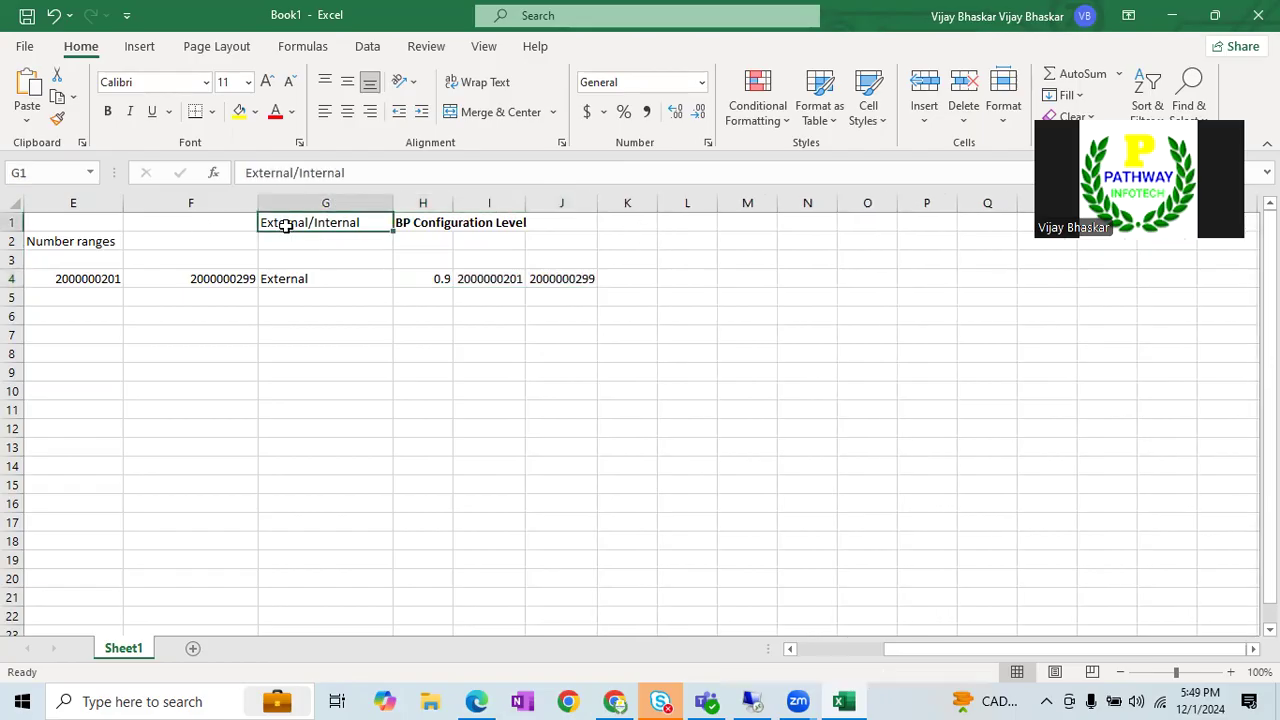
key("ctrl+c")
key("Right")
key("Right")
key("Right")
key("Right")
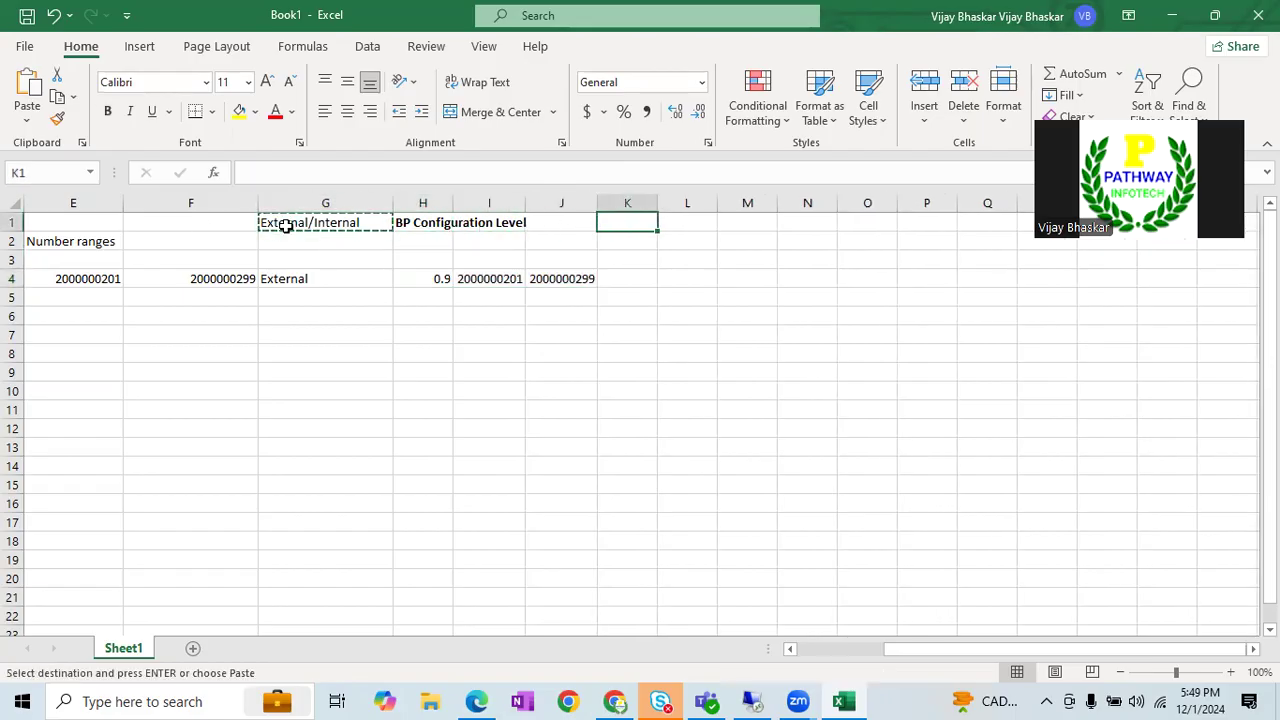
key("Return")
Step: Enter Internal in cell K4 for the business partner number range
key("Down")
key("Down")
key("Down")
type("Internal")
key("Return")
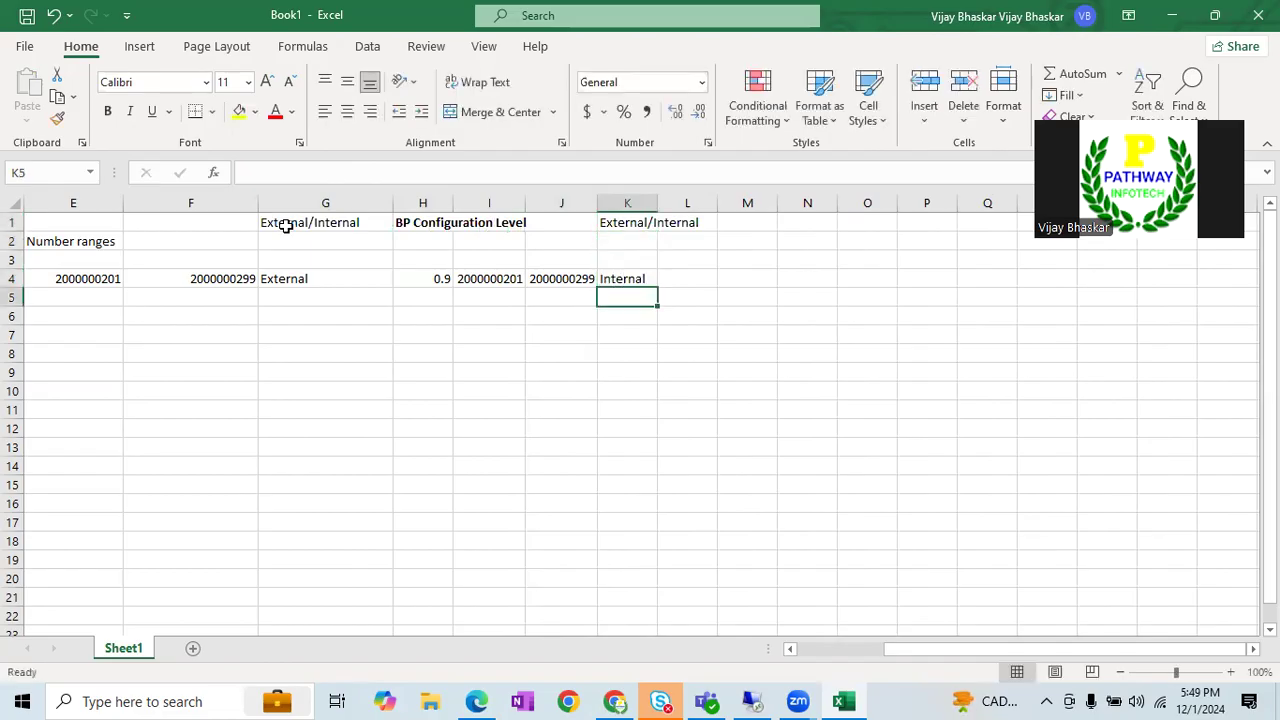
Step: Enter ABC1 in cell H3 under the BP Configuration Level heading
left_click(413, 257)
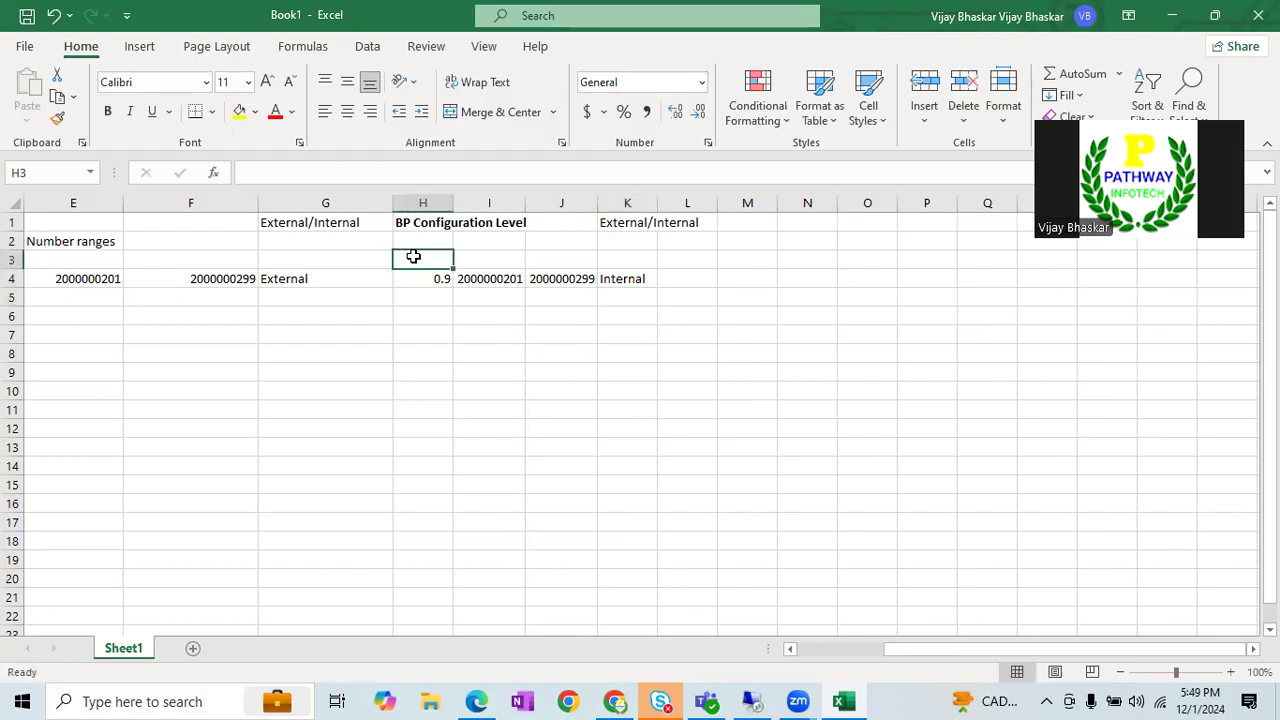
type("ABC")
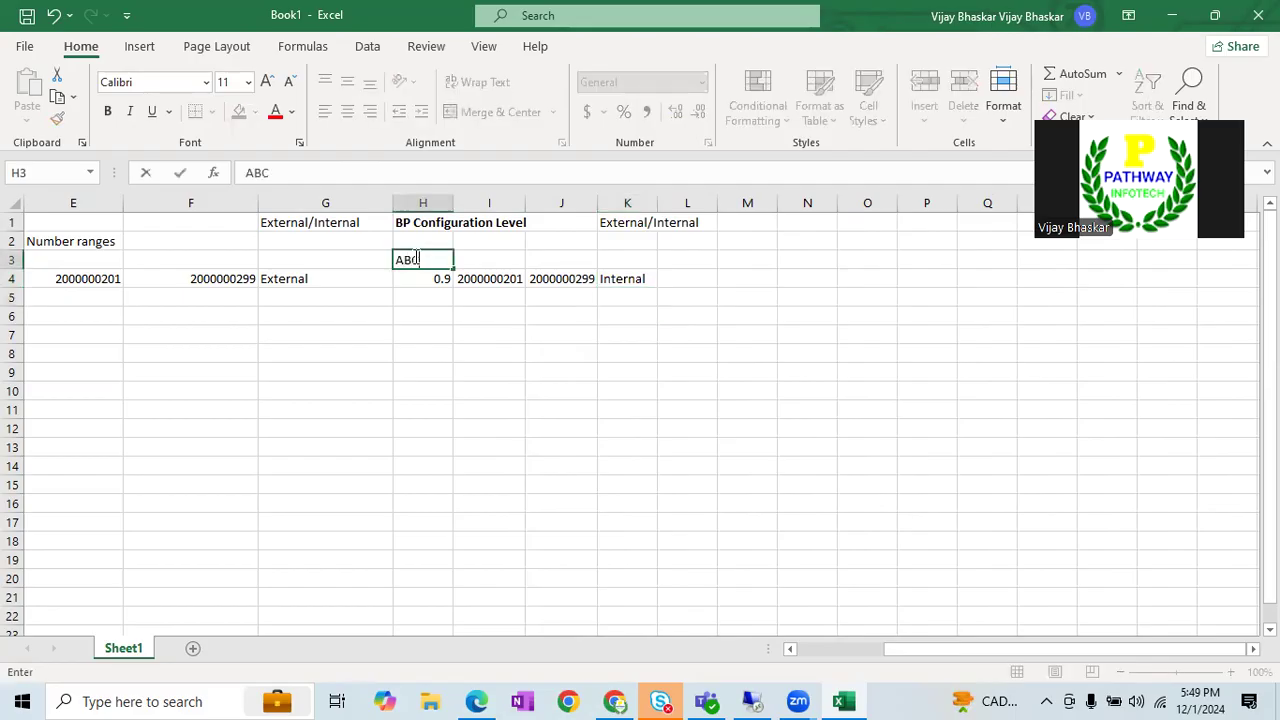
key("Tab")
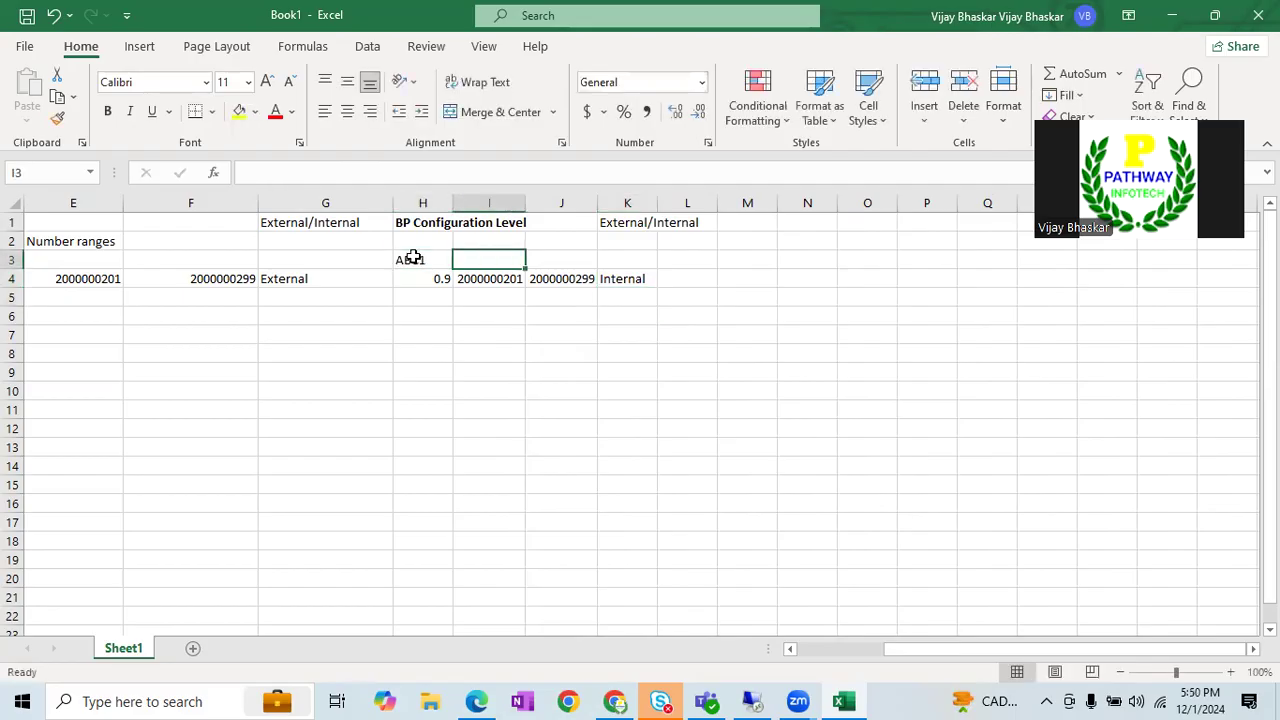
key("Left")
key("Home")
key("Right")
key("Right")
key("Right")
key("Right")
key("Right")
key("Right")
key("Right")
key("Right")
Step: Switch to SAP, leave the number range intervals and open Define Groupings and Assign Number Ranges
key("alt+Tab")
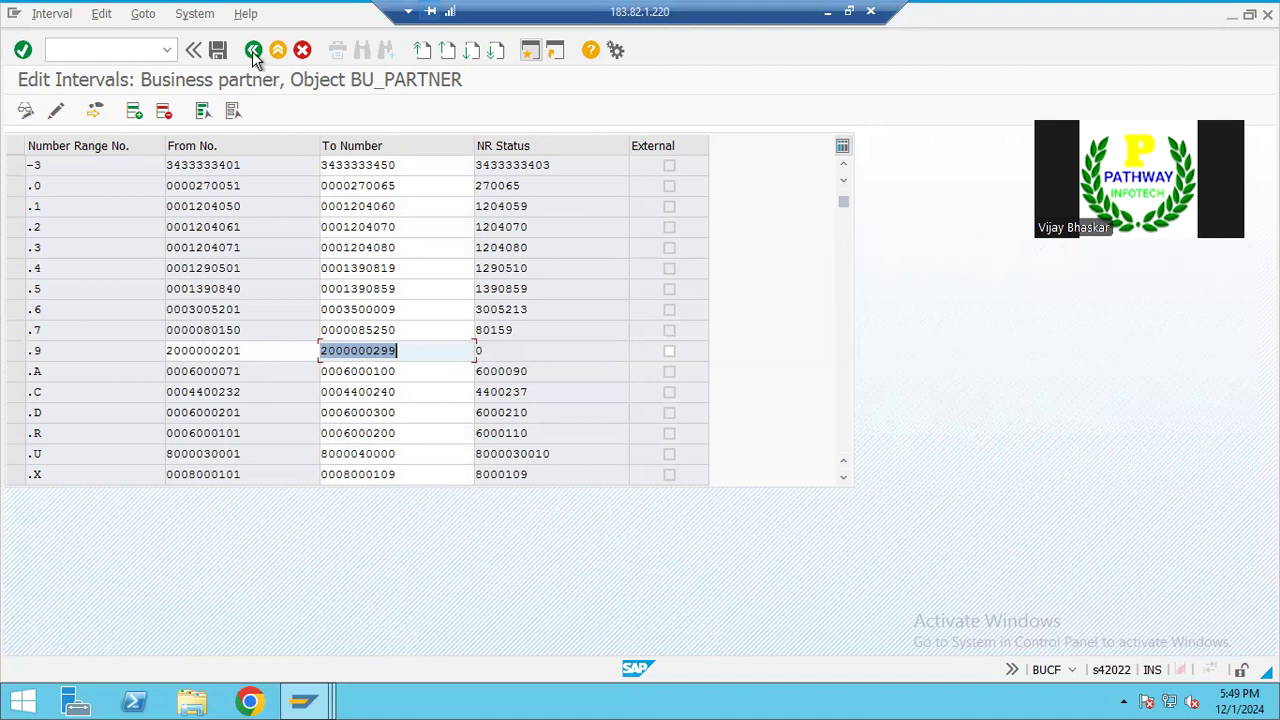
left_click(253, 50)
left_click(253, 50)
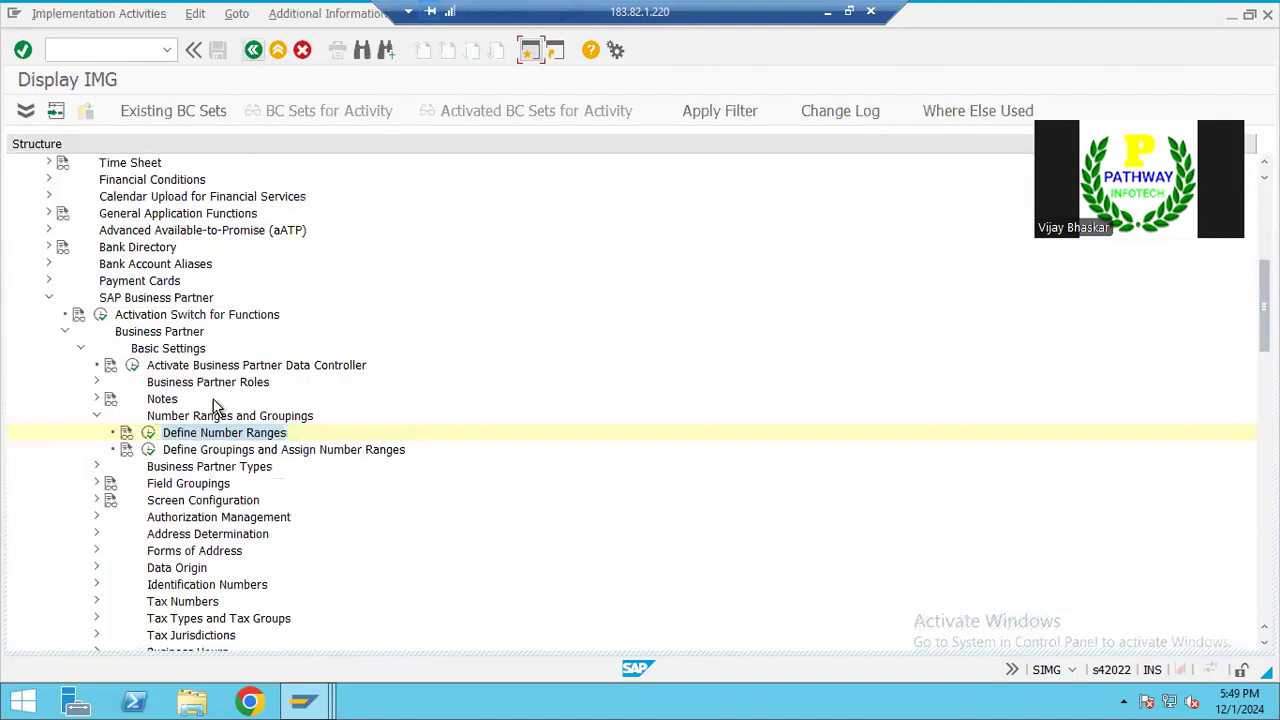
left_click(148, 450)
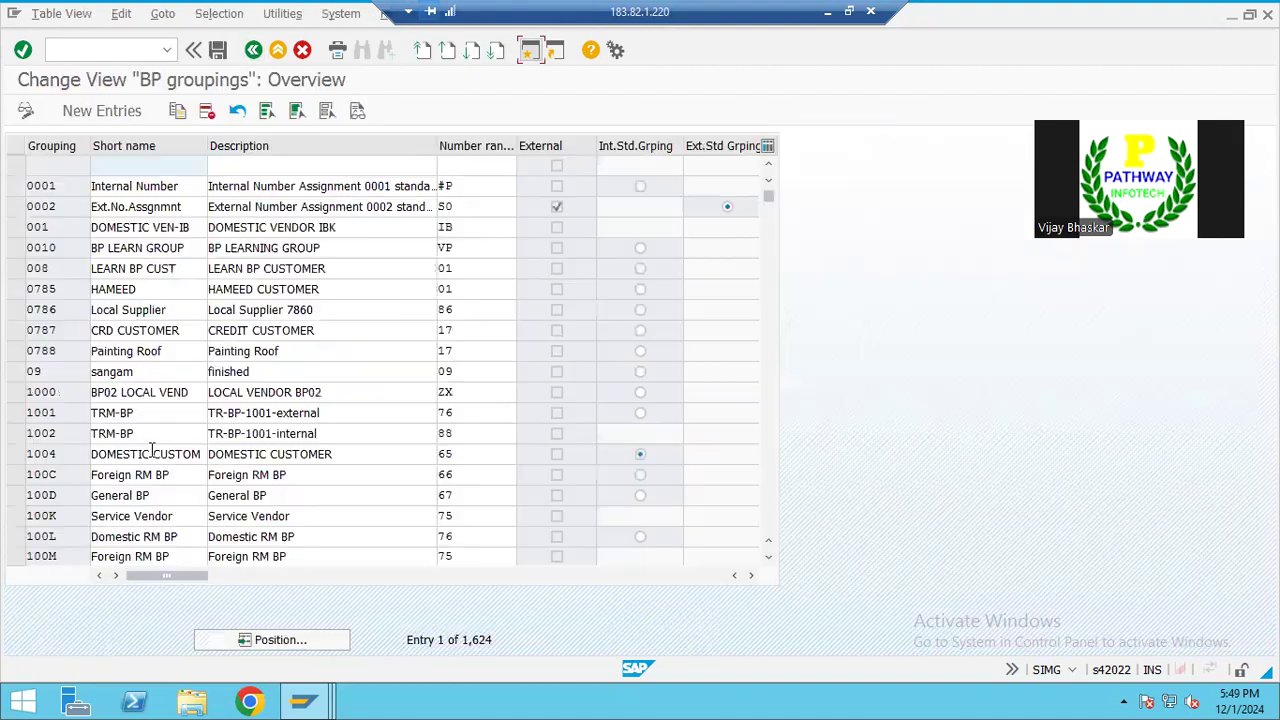
Step: Position the BP groupings list at the entries starting with ABC
left_click(292, 650)
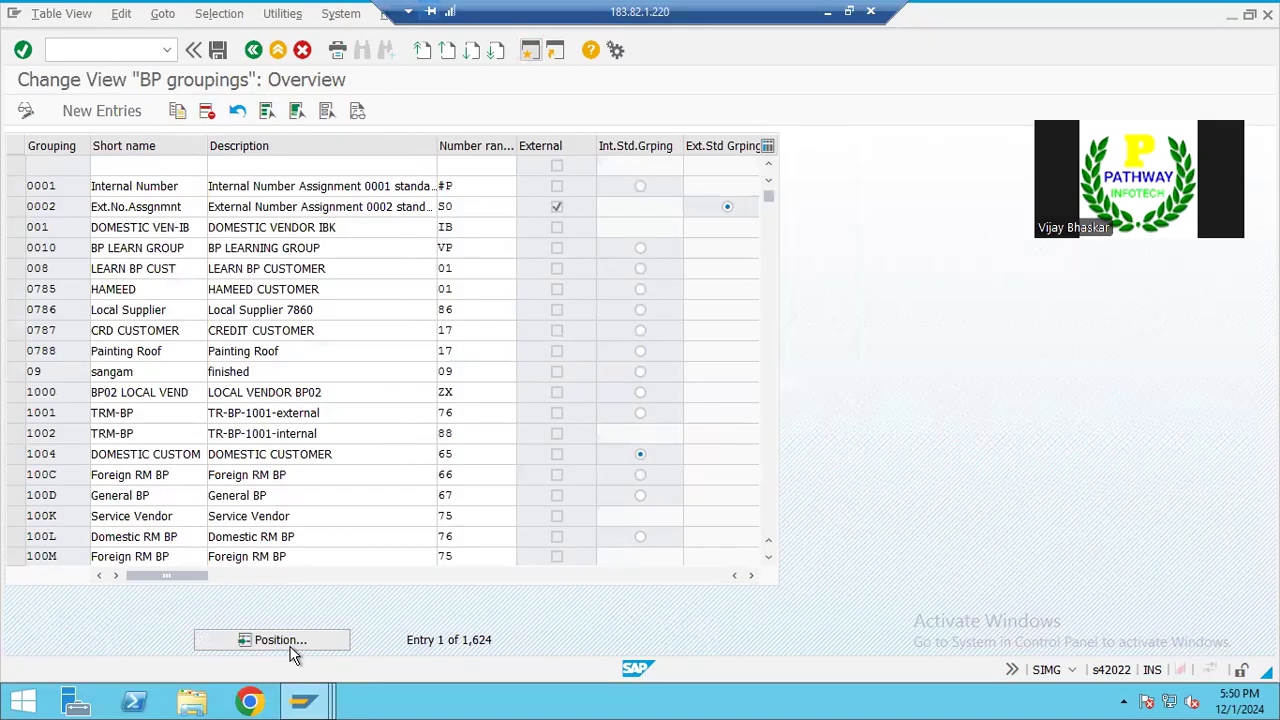
type("ABC")
key("Return")
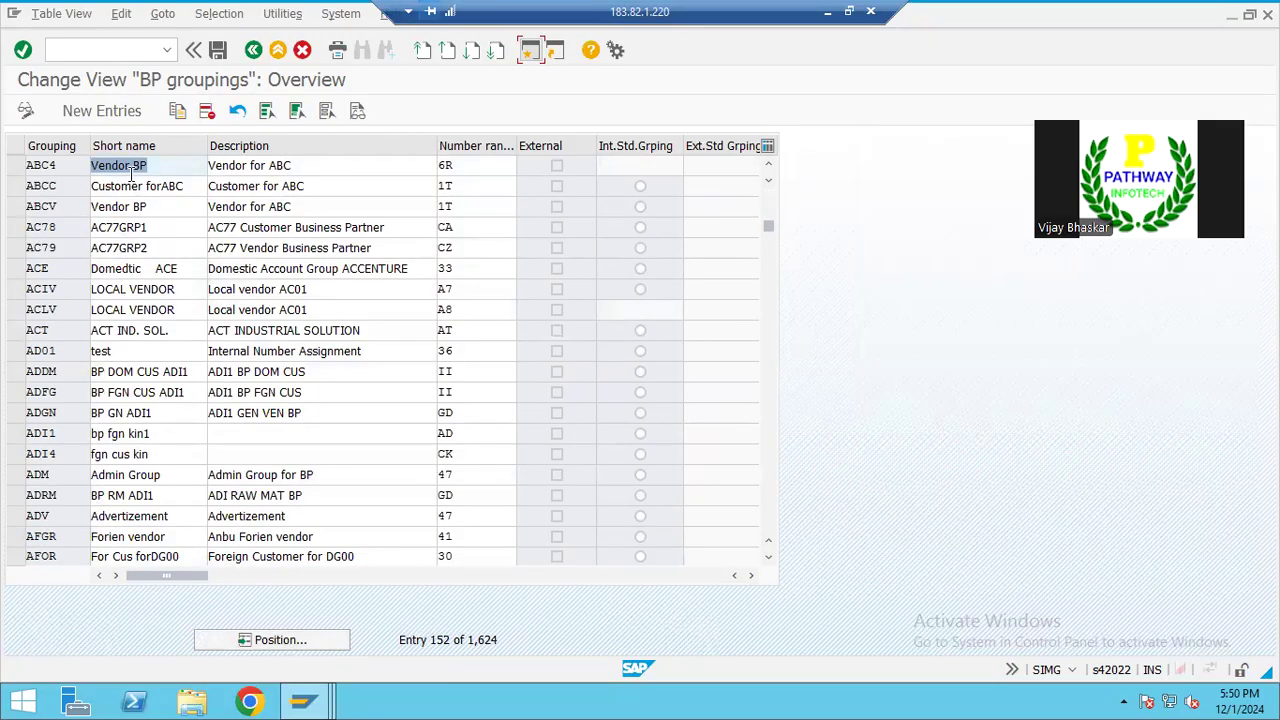
Step: Add a new BP grouping ABC1 with Service vendors as both its short name and its description
left_click(104, 112)
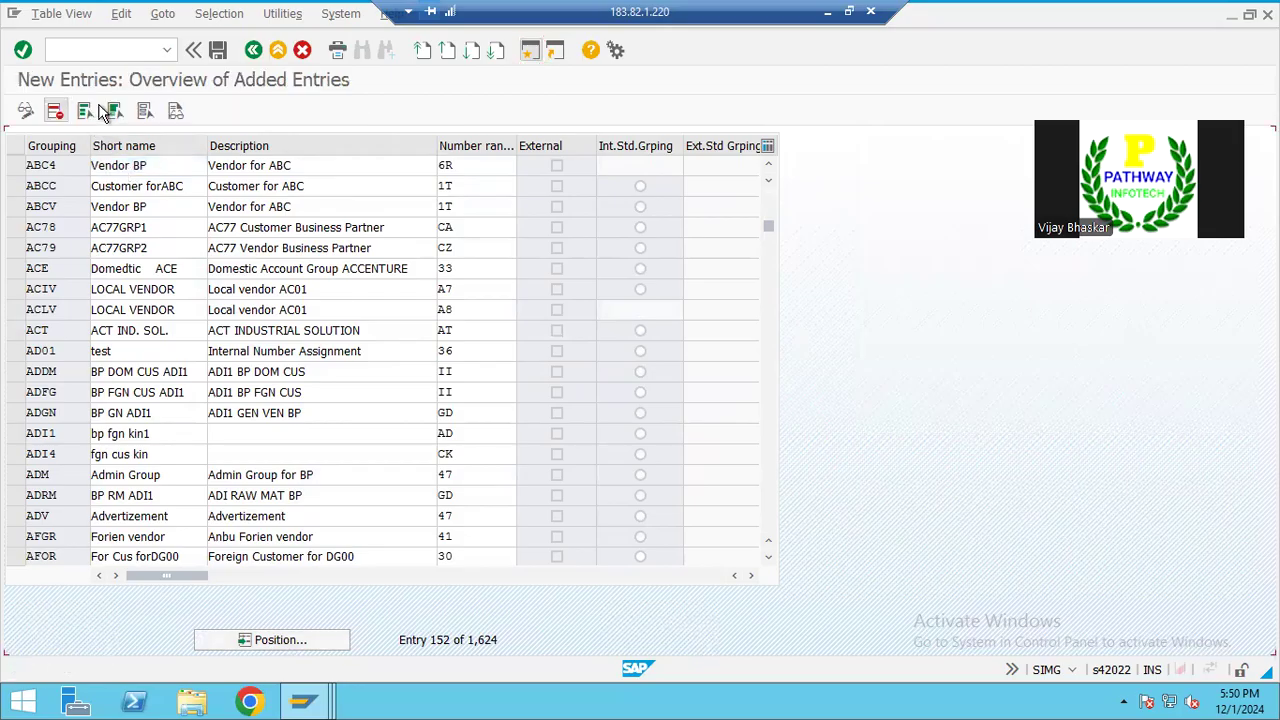
type("ABC1")
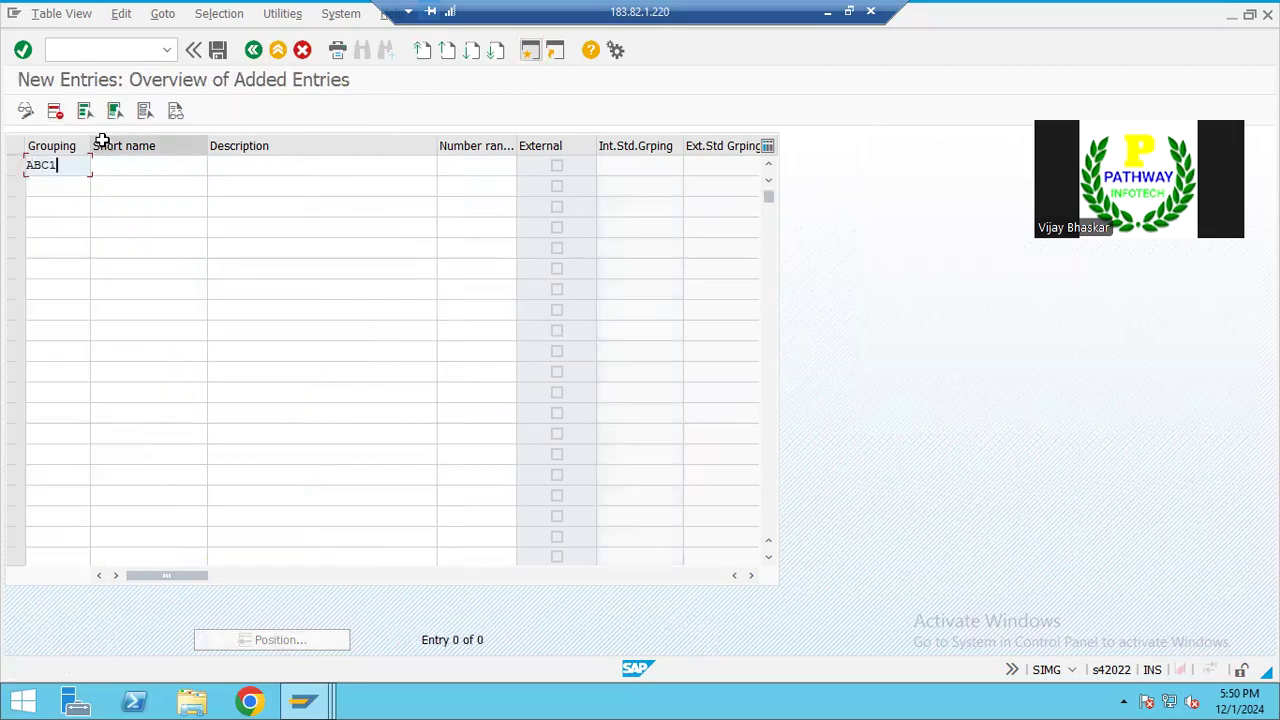
key("Tab")
type("Service")
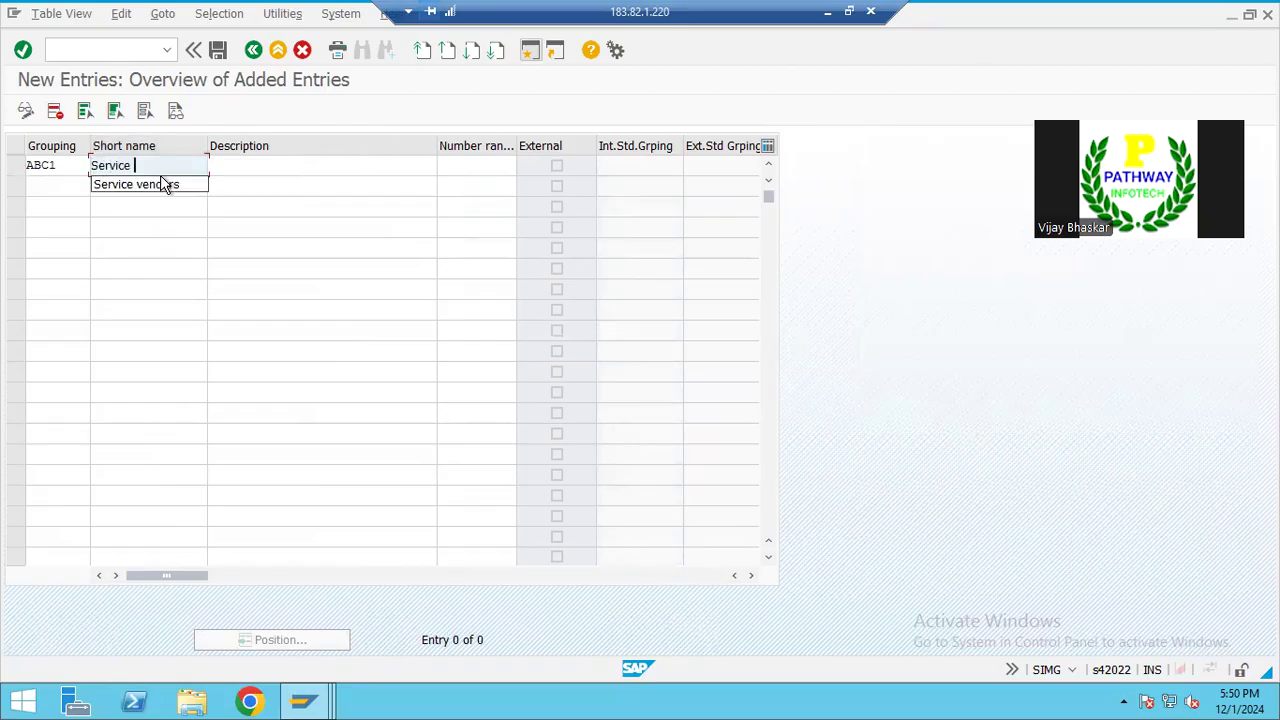
left_click(163, 184)
key("Tab")
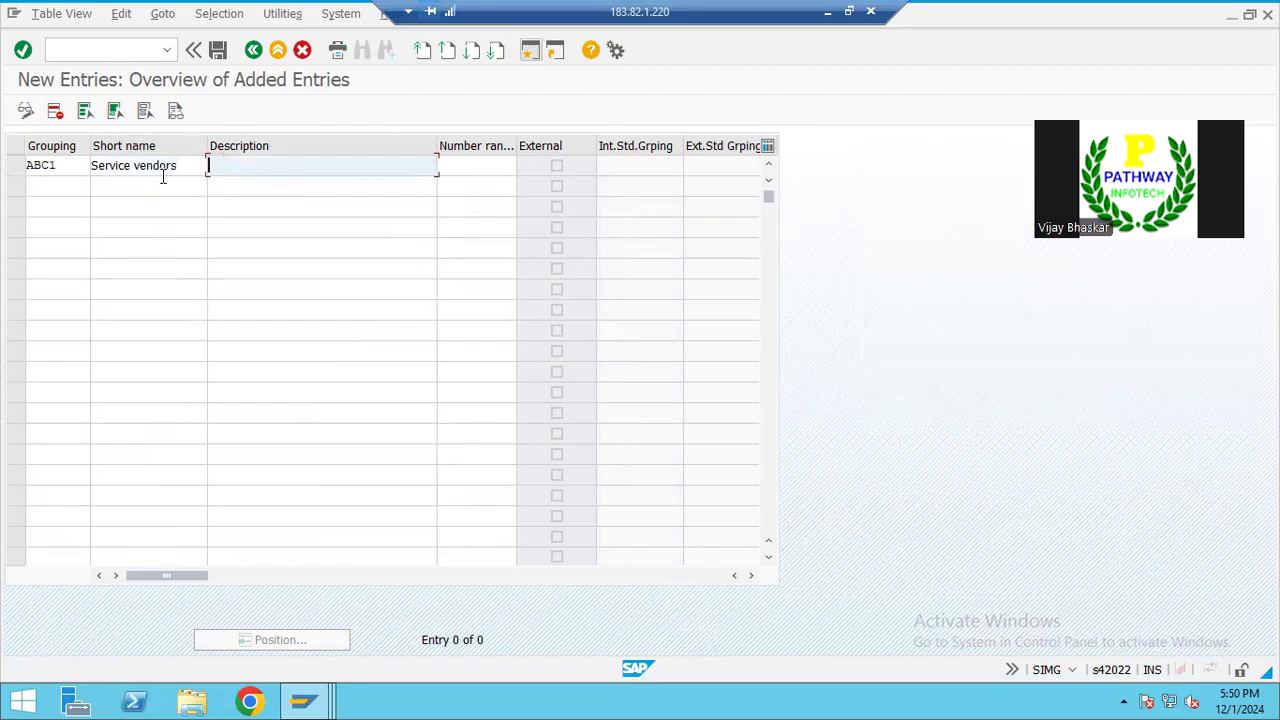
type("S")
key("Down")
key("Return")
Step: Assign number range .9 to grouping ABC1 and save the entry, accepting the proposed customizing request
left_click(461, 165)
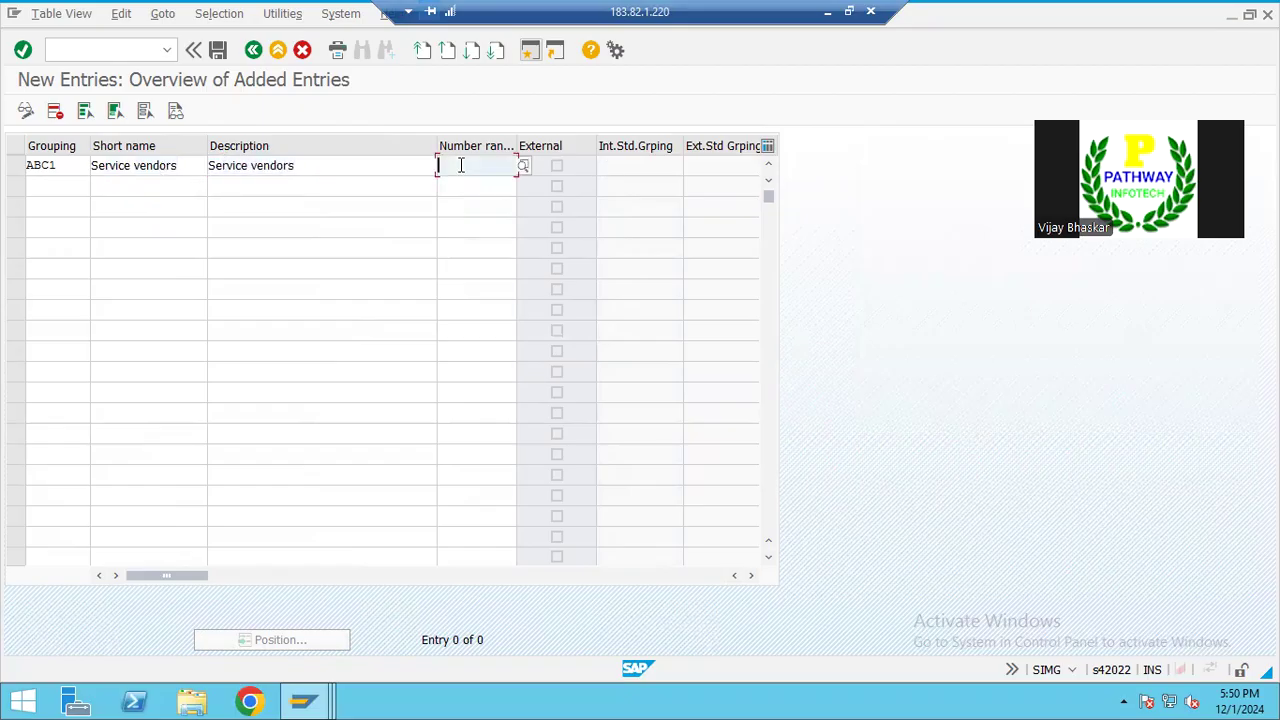
type(".9")
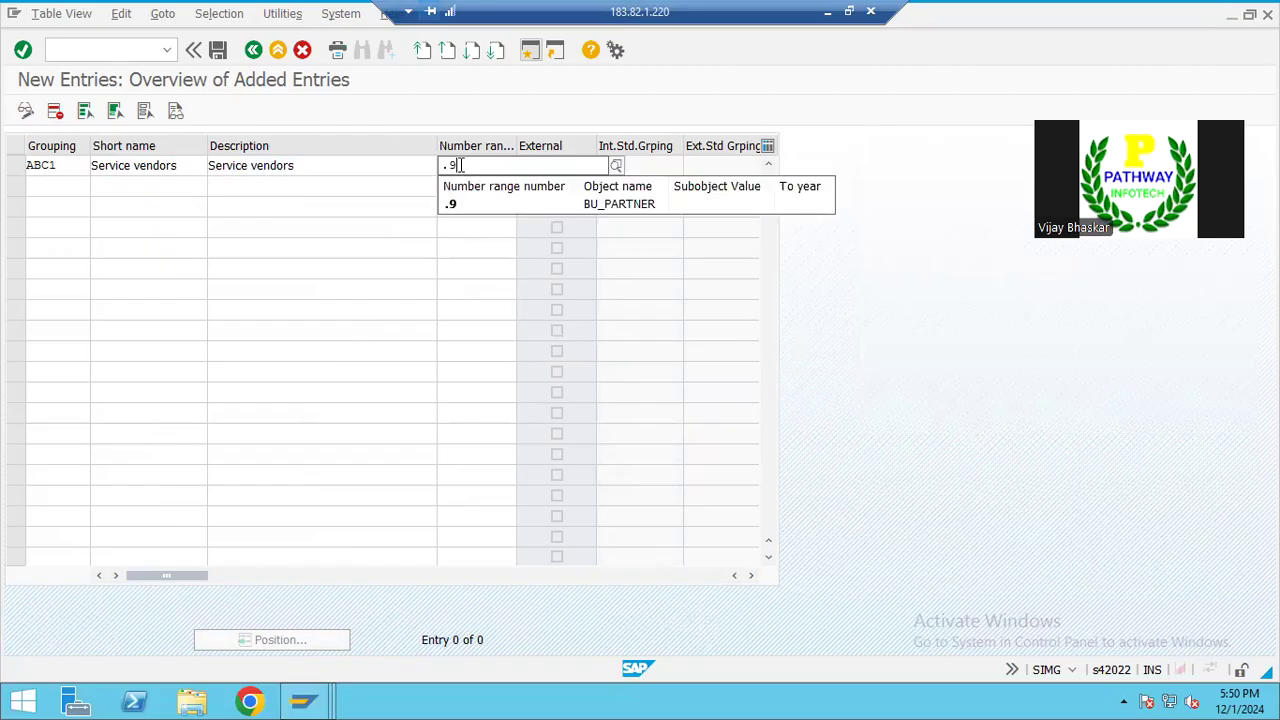
key("Return")
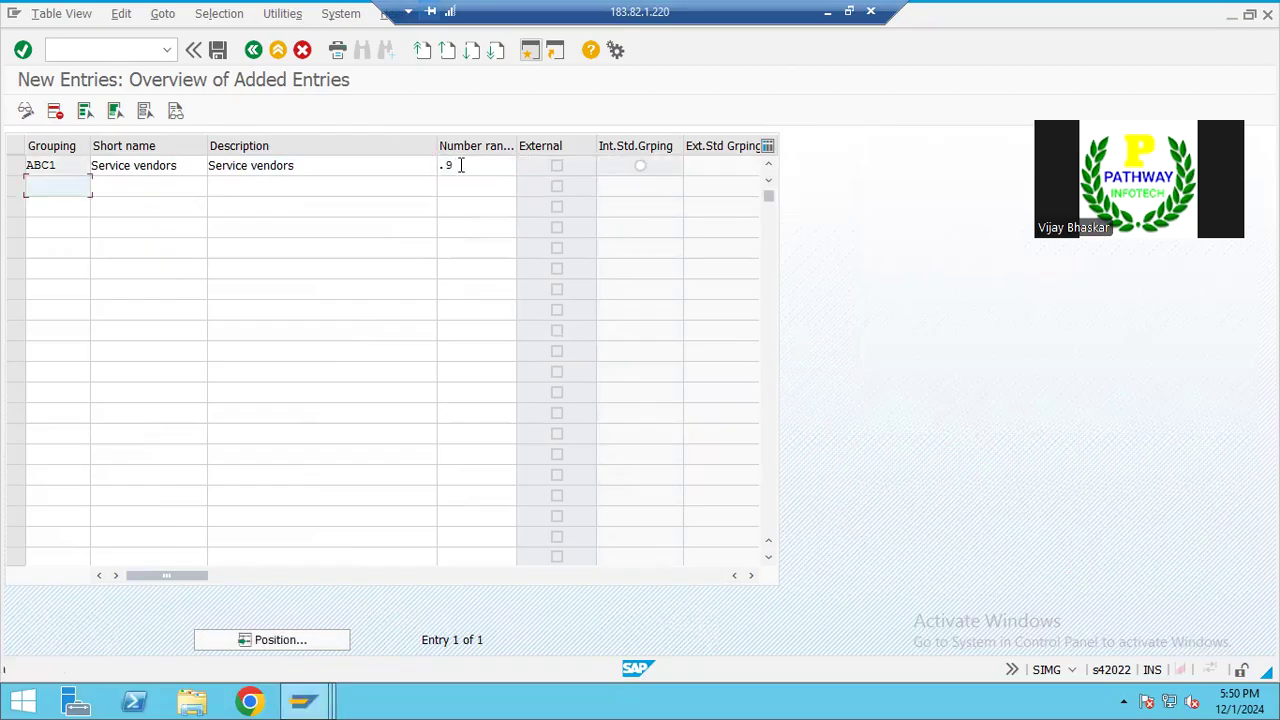
left_click(218, 49)
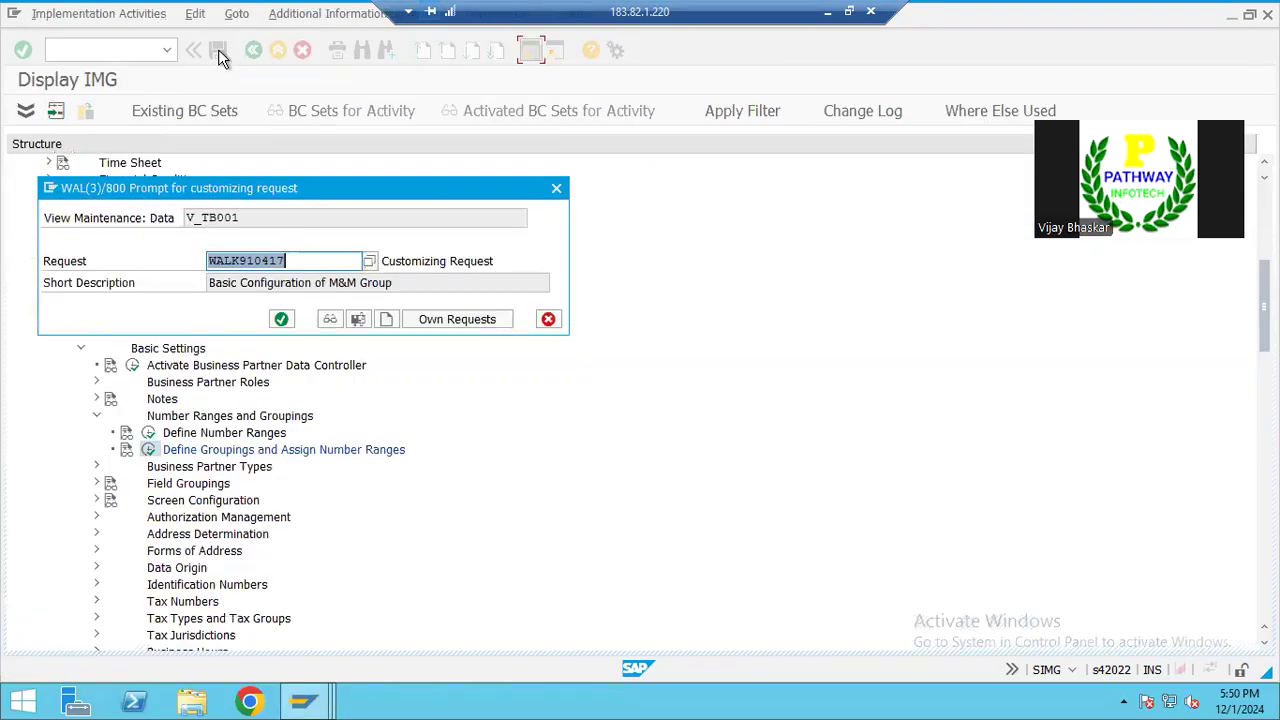
left_click(281, 319)
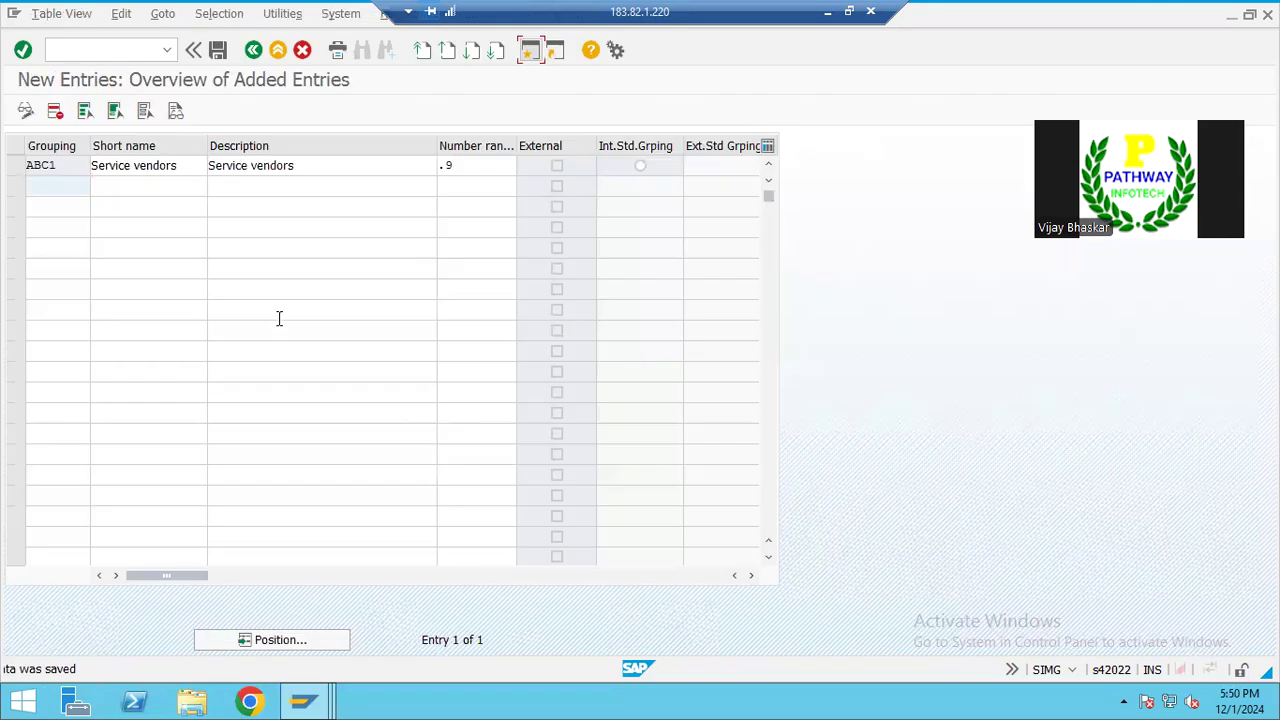
Step: Copy grouping ABC1 with its short name Service vendors into Excel cells I3:J3, clearing the repeated description from K3
key("ctrl+y")
left_click_drag(29, 163, 268, 168)
key("ctrl+c")
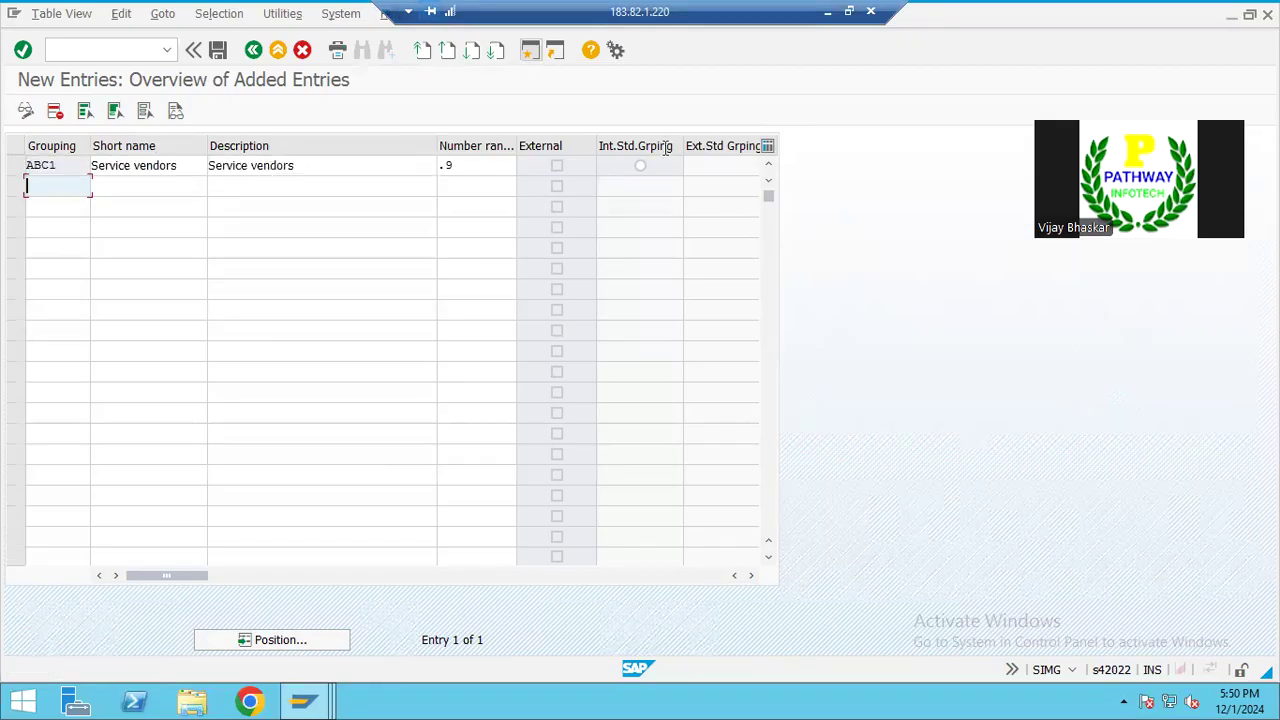
left_click(827, 16)
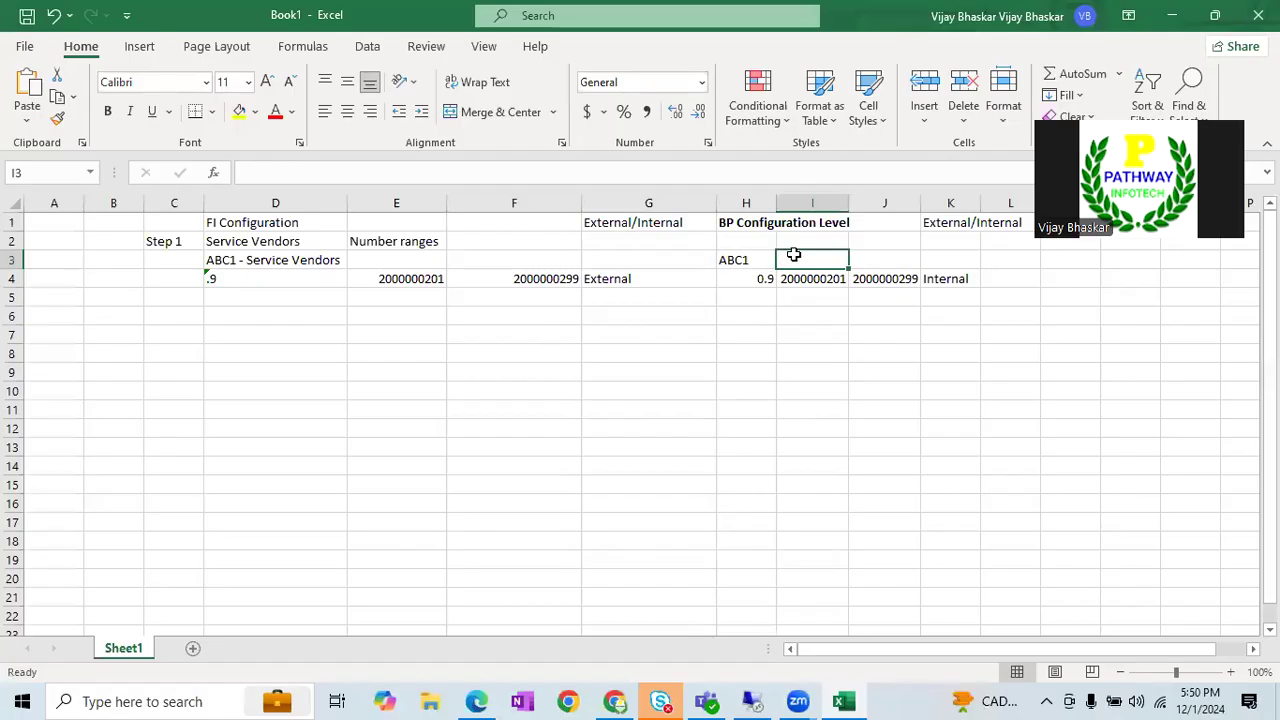
key("ctrl+v")
left_click(933, 260)
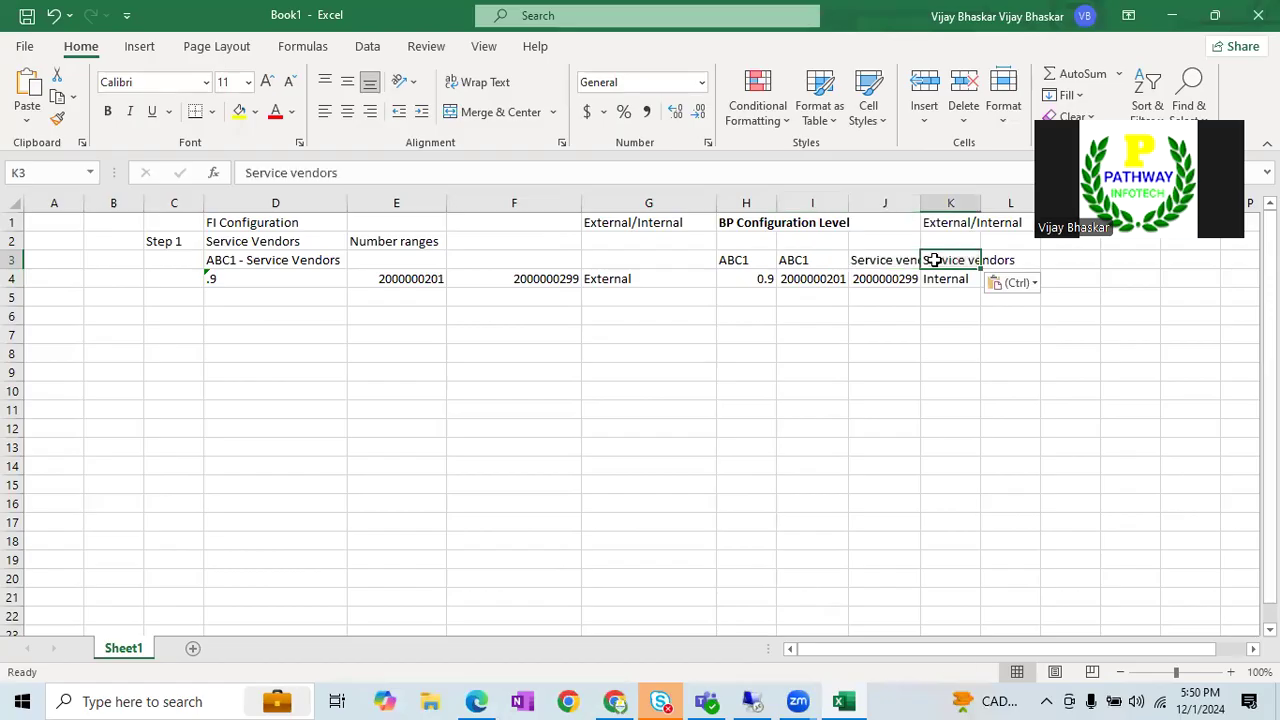
key("Delete")
left_click(907, 397)
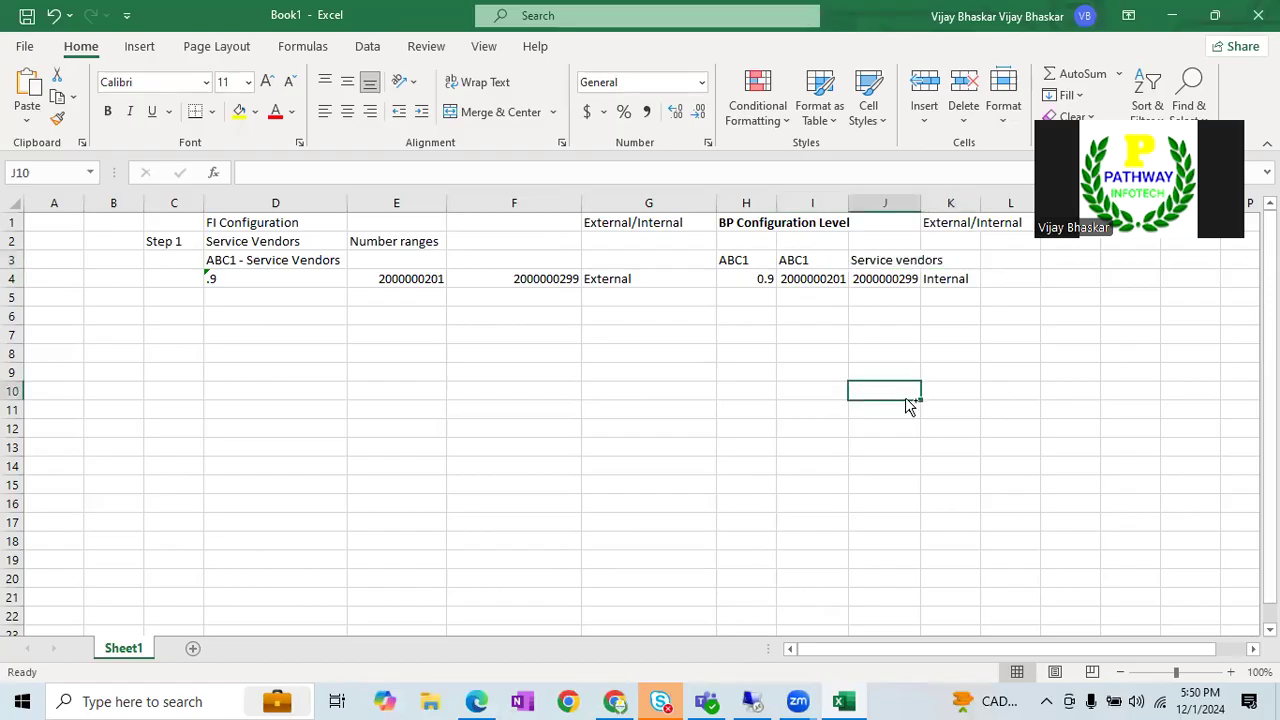
key("ctrl+s")
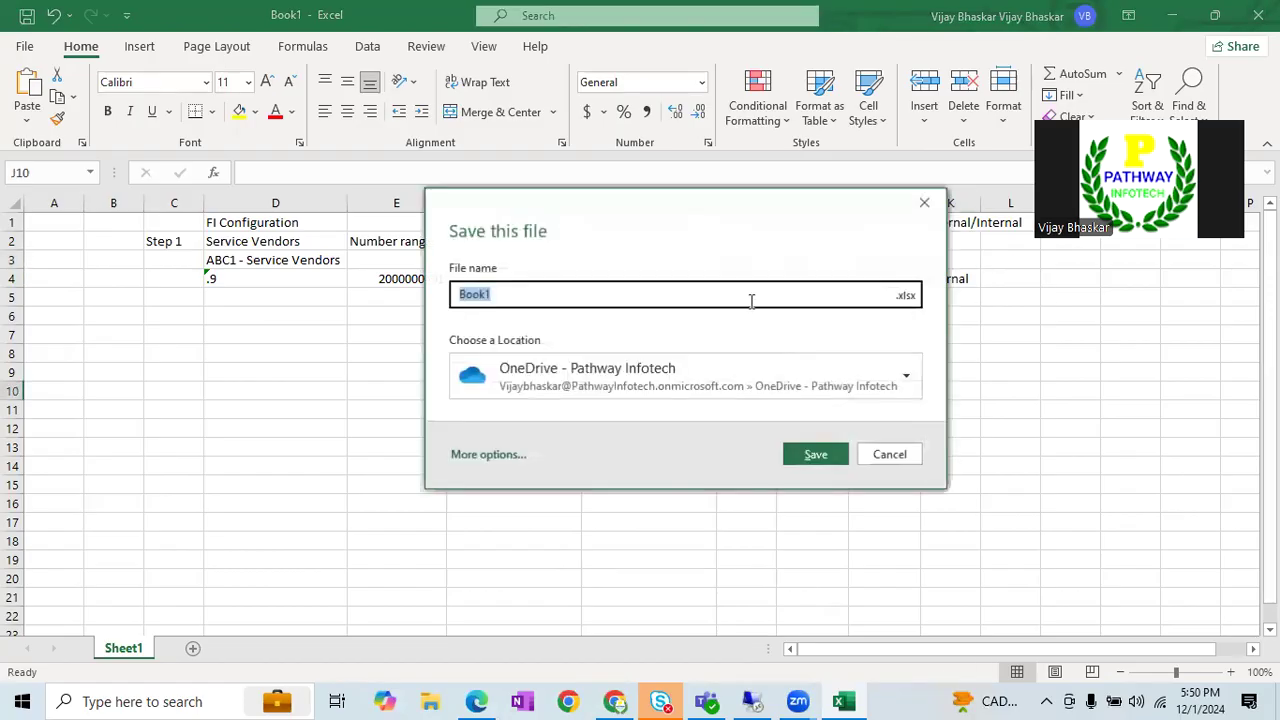
left_click(876, 458)
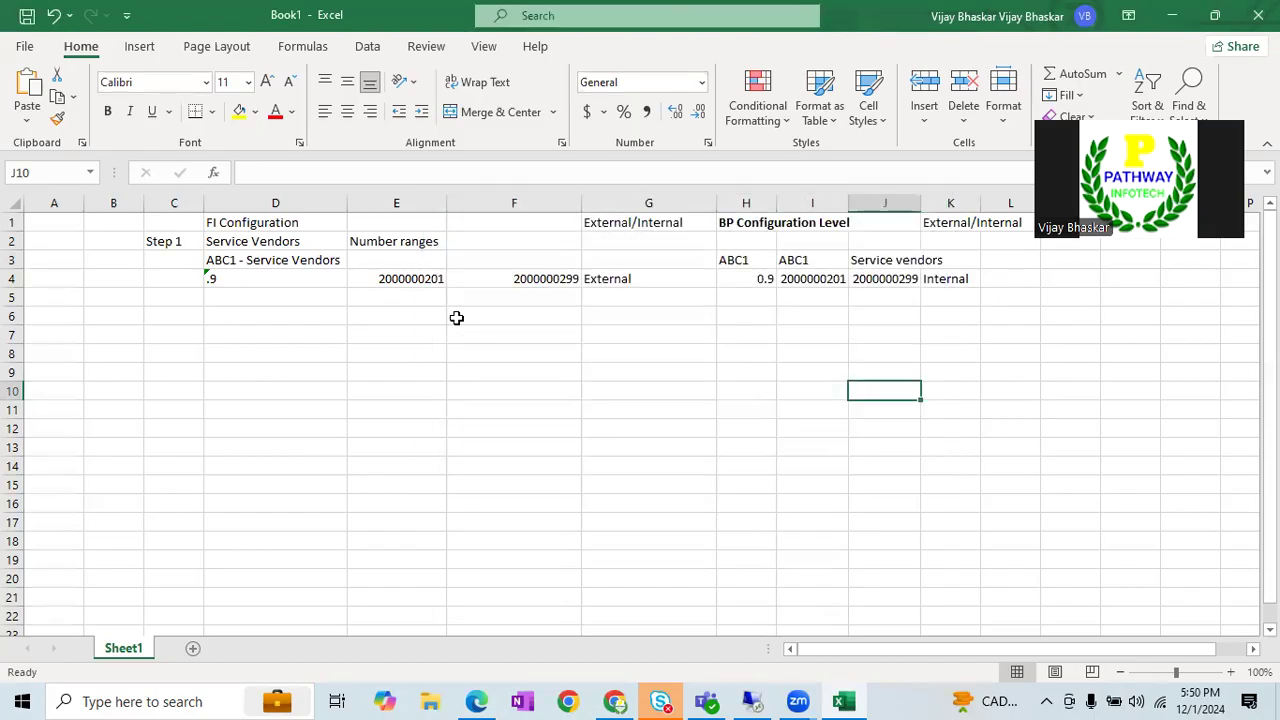
left_click(213, 228)
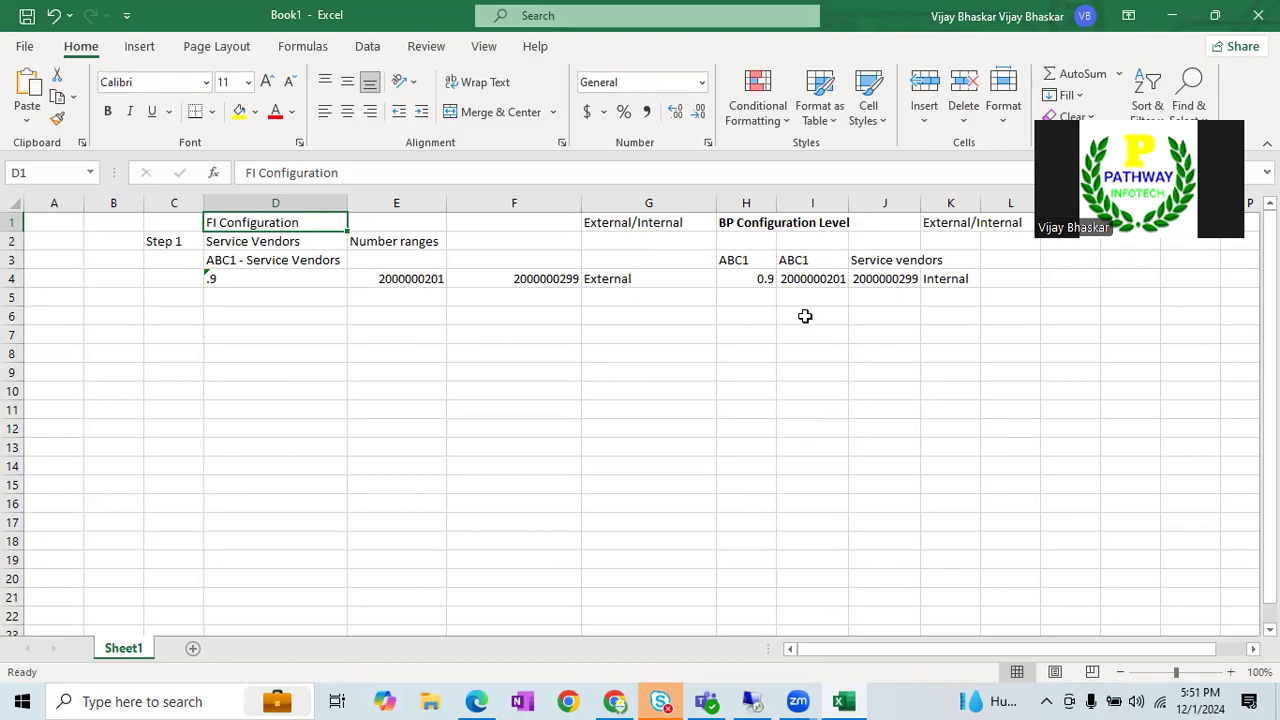
left_click(860, 279)
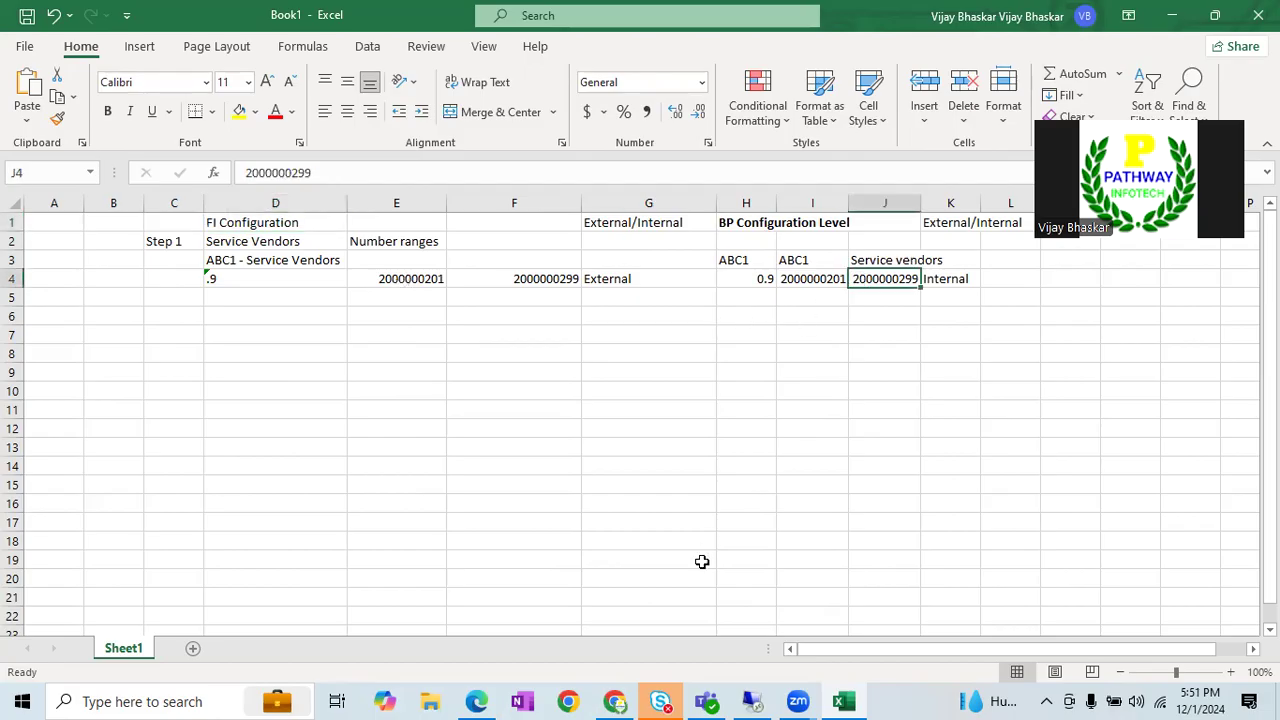
Step: Switch back to SAP and leave the BP groupings for the IMG structure
left_click(752, 700)
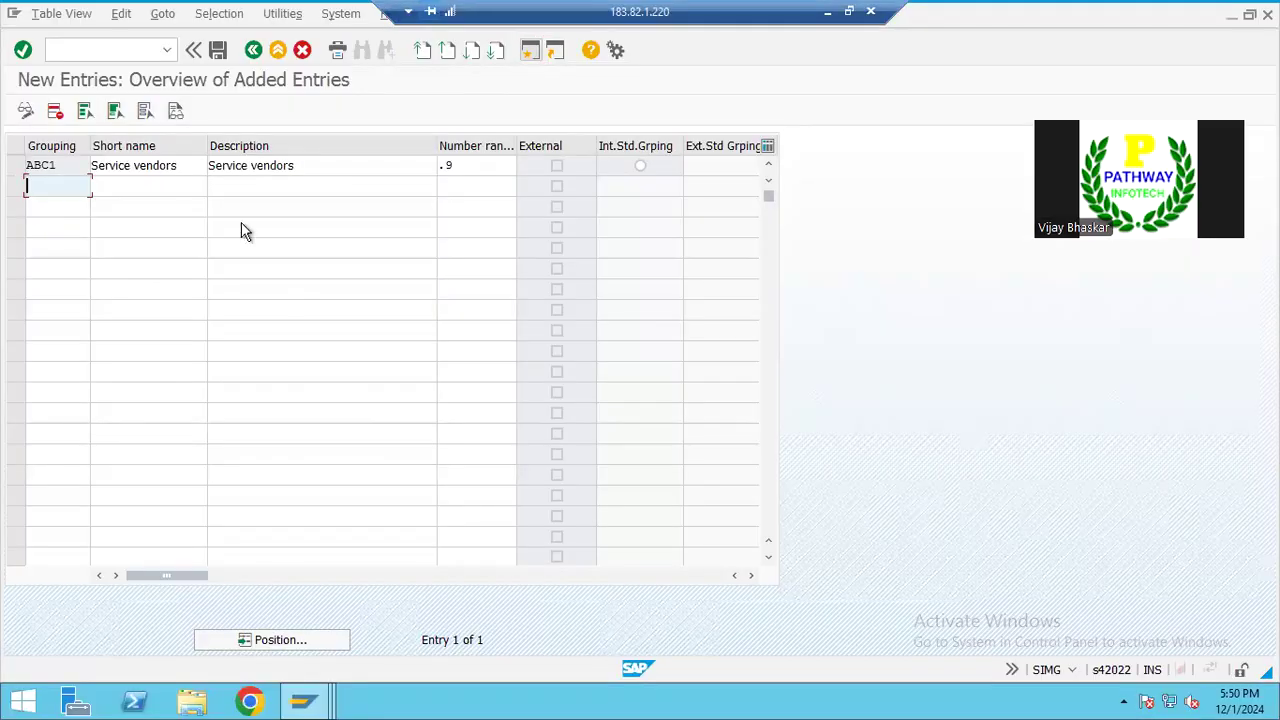
left_click(254, 54)
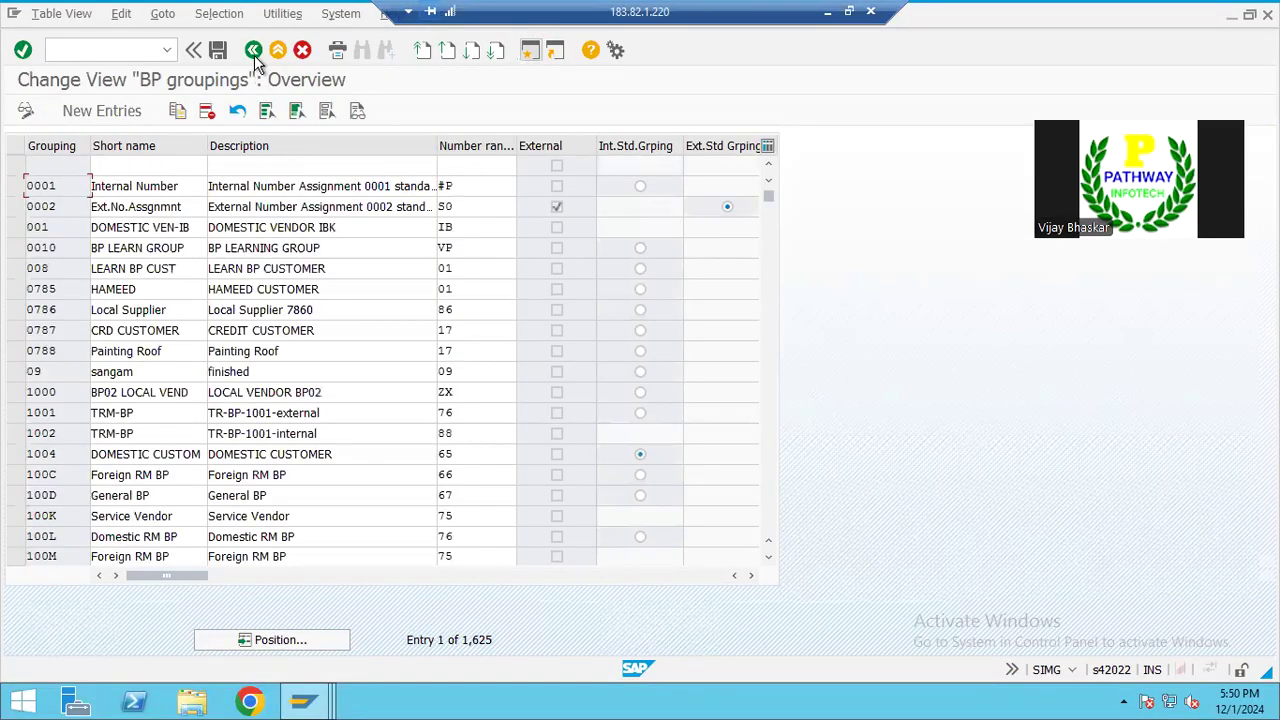
left_click(254, 52)
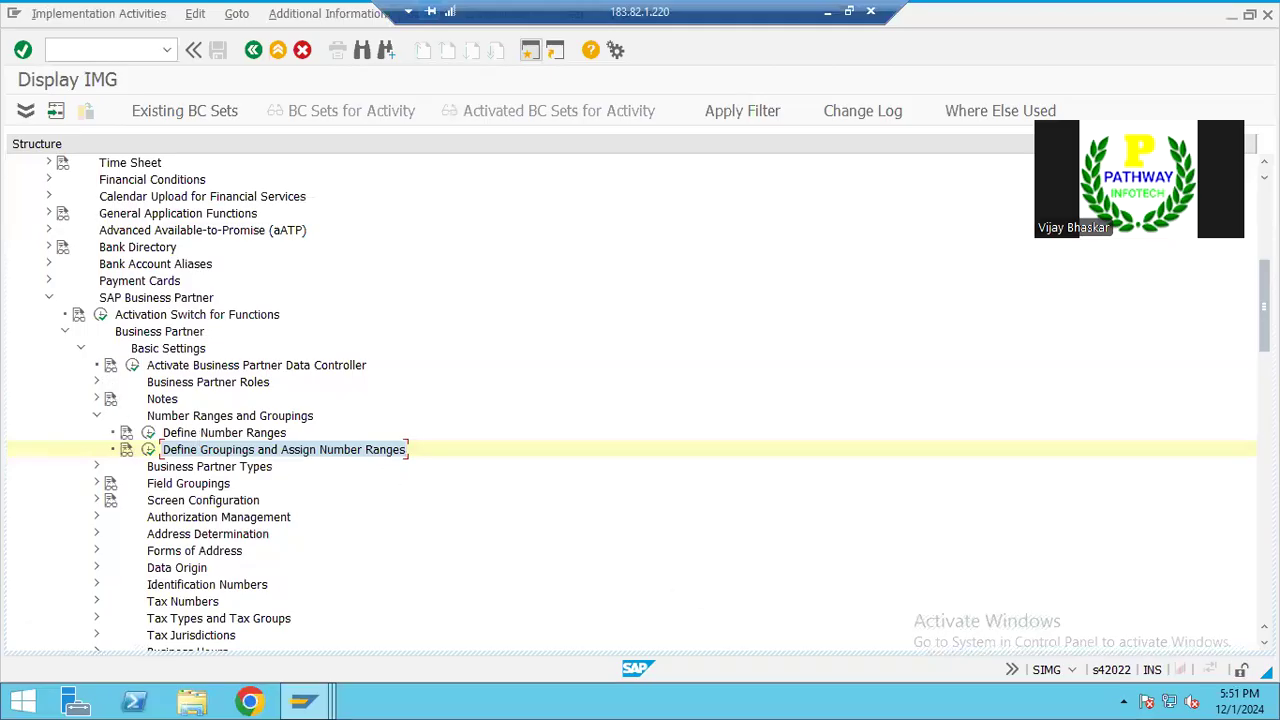
Step: Expand Master Data Synchronization in the IMG structure and its Customer/Vendor Integration node
scroll(1264, 305, "down", 5)
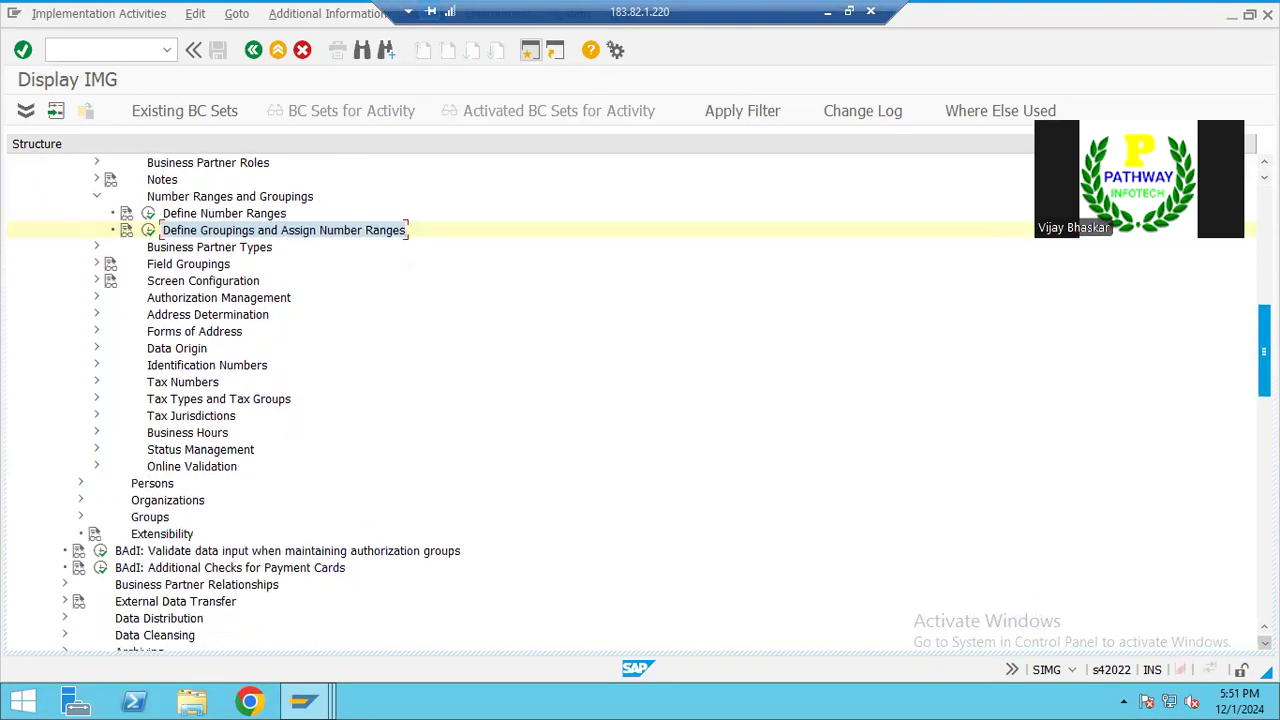
scroll(1264, 350, "down", 2)
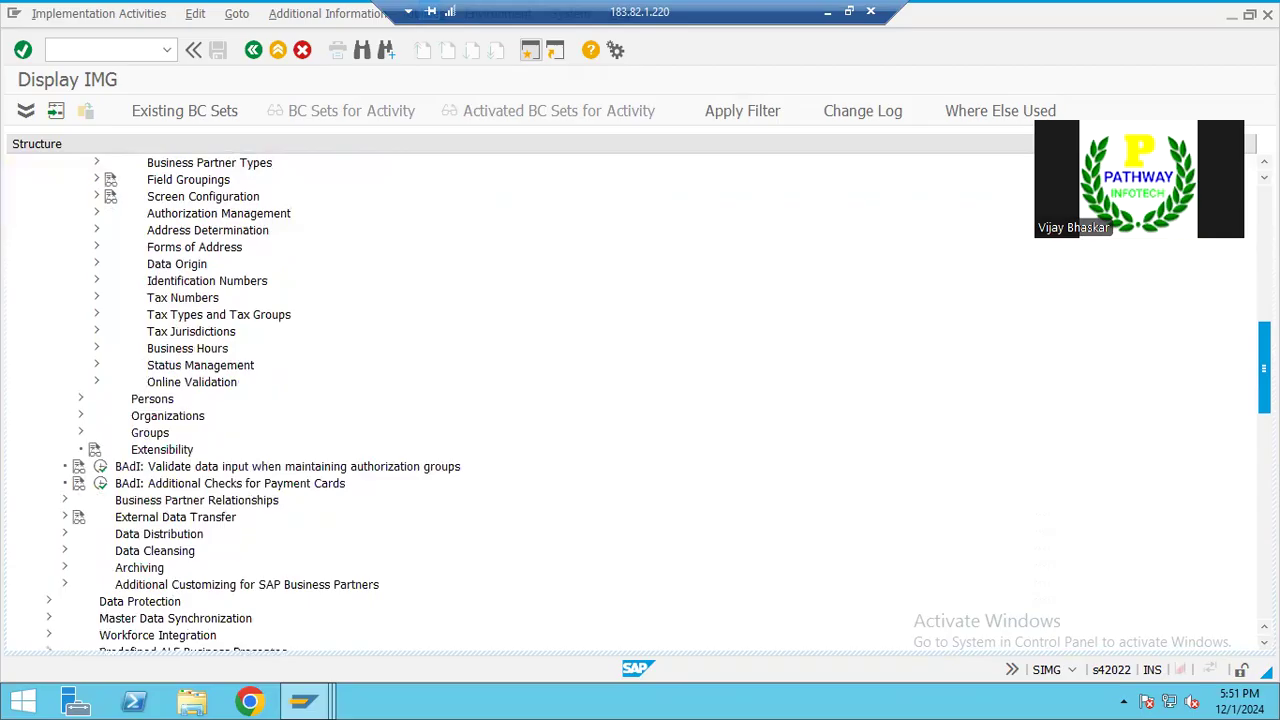
scroll(650, 407, "down", 4)
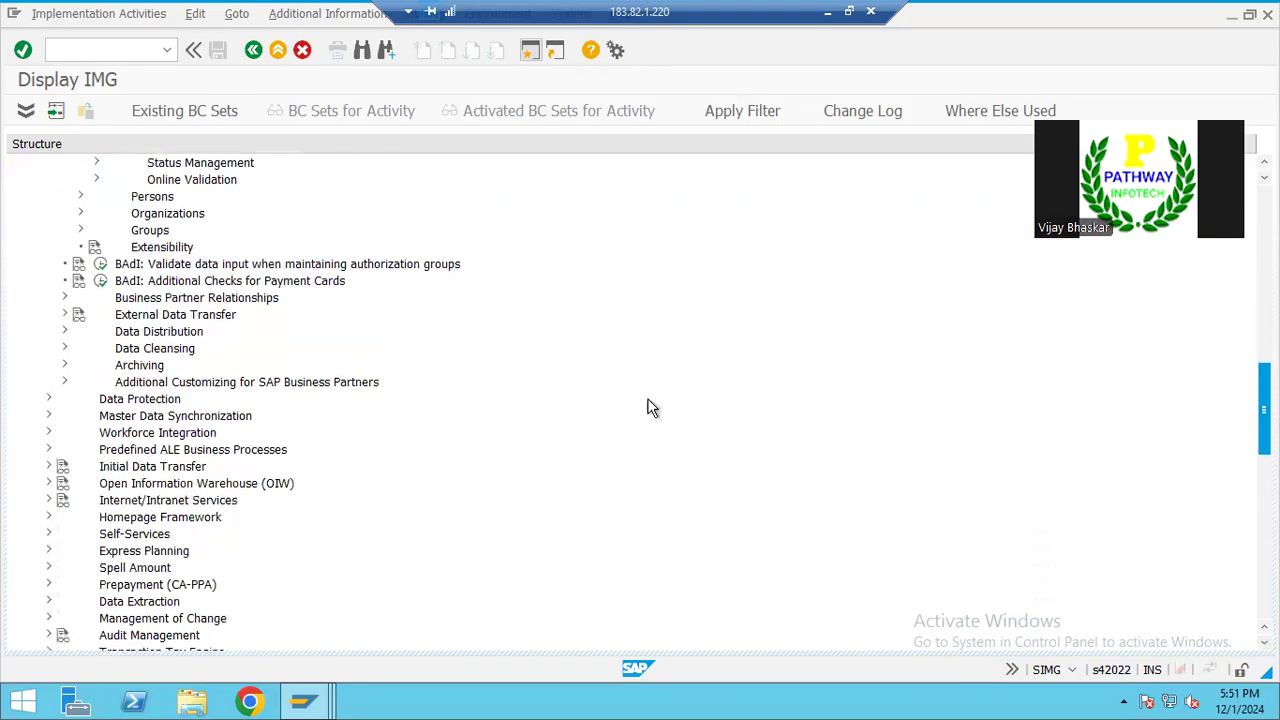
left_click(135, 422)
key("Right")
key("Down")
key("Down")
key("Down")
key("Down")
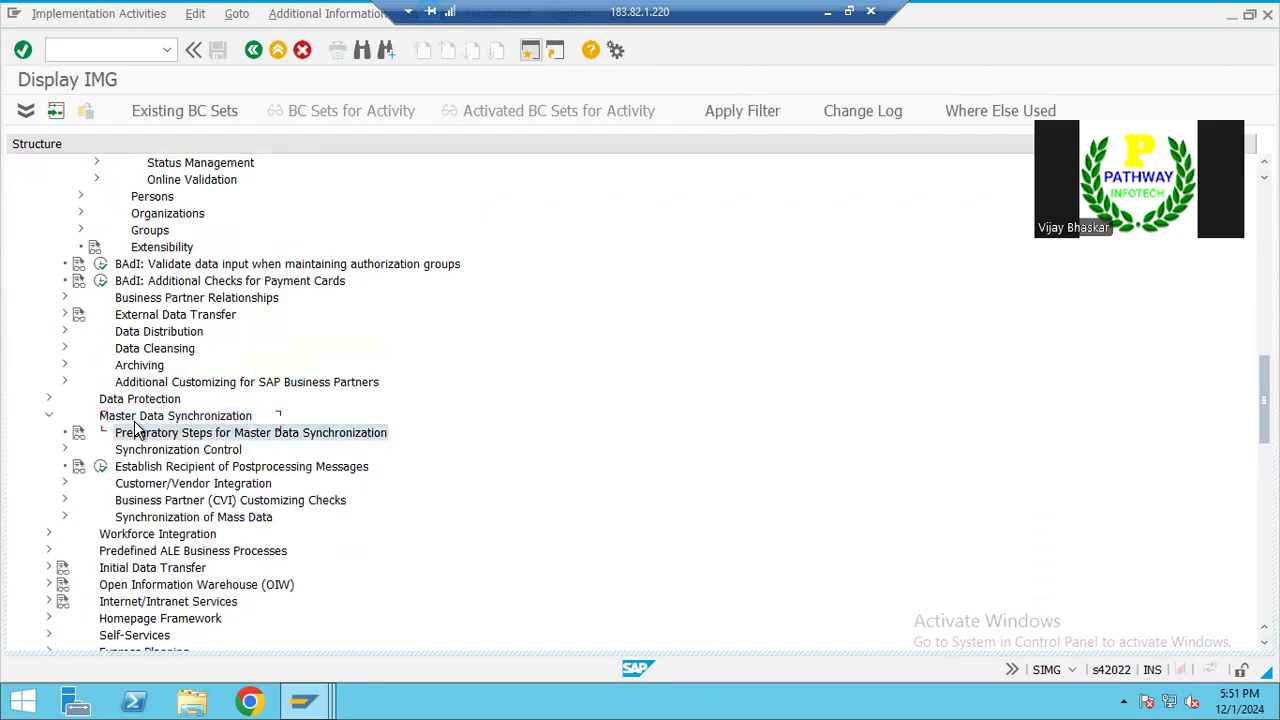
key("Right")
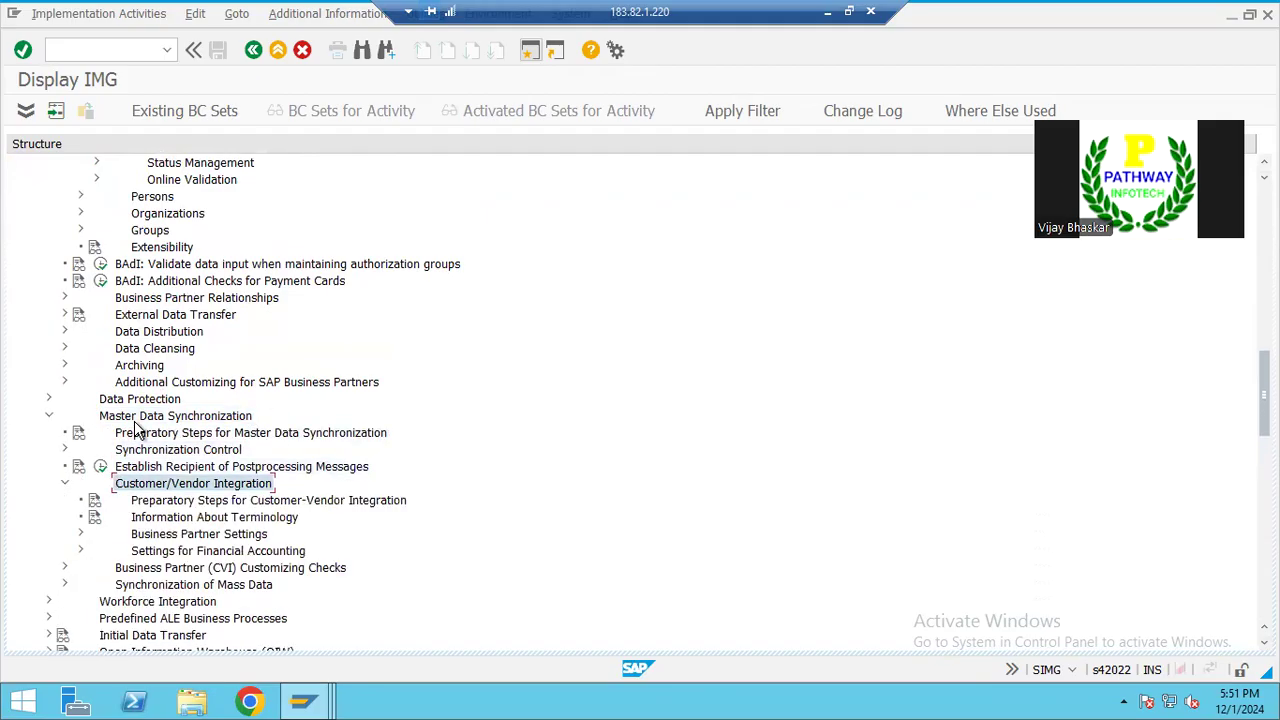
Step: Expand Business Partner Settings under Customer/Vendor Integration, and its Settings for Vendor Integration node
key("Down")
key("Down")
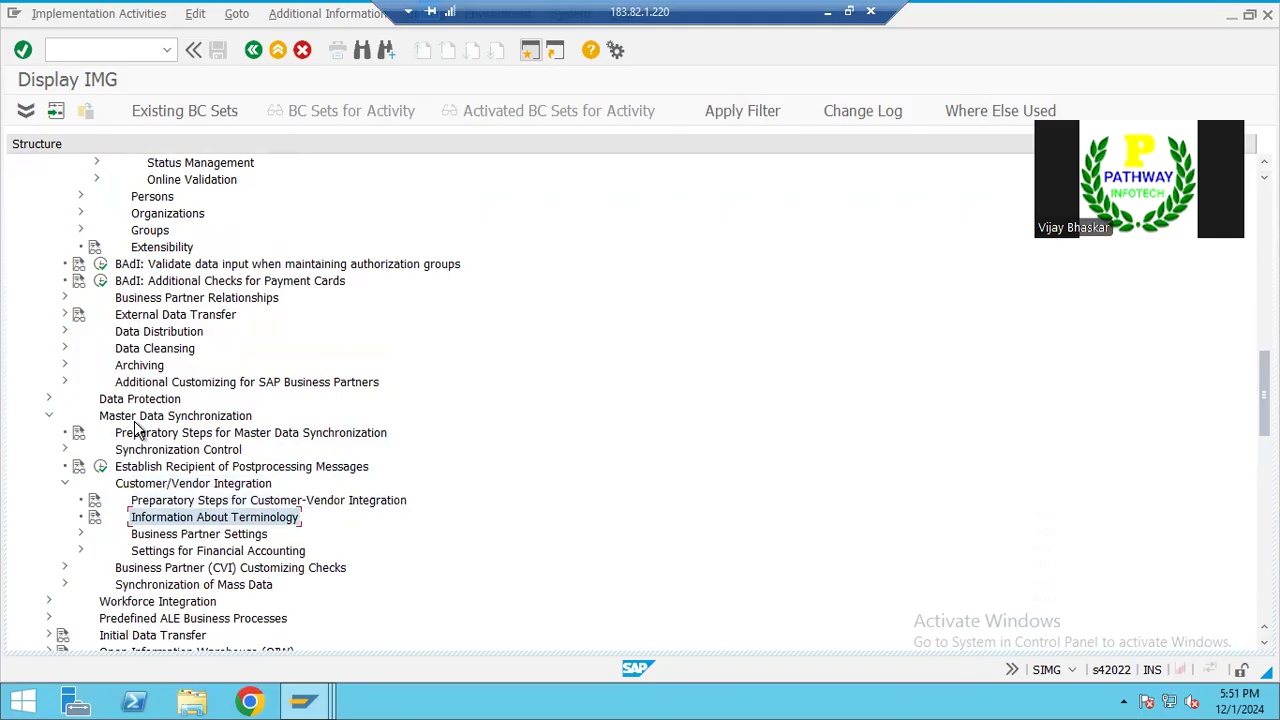
key("Down")
key("Right")
key("Down")
key("Down")
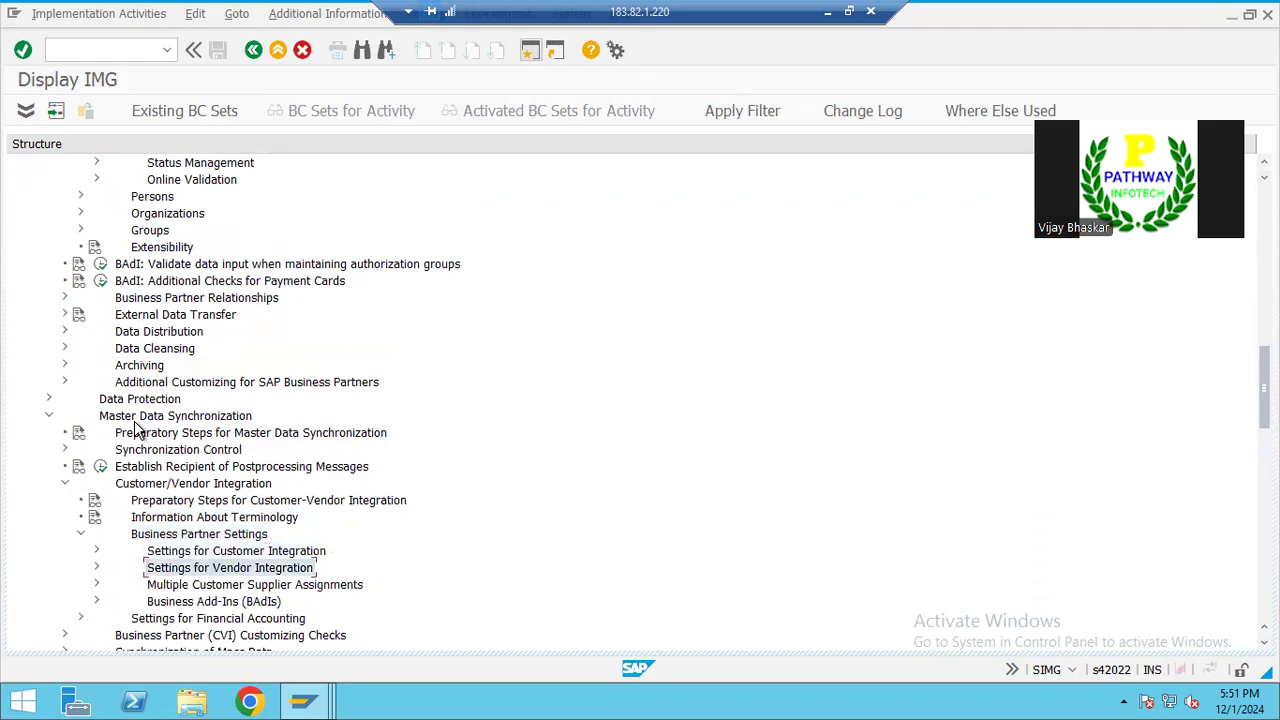
key("Right")
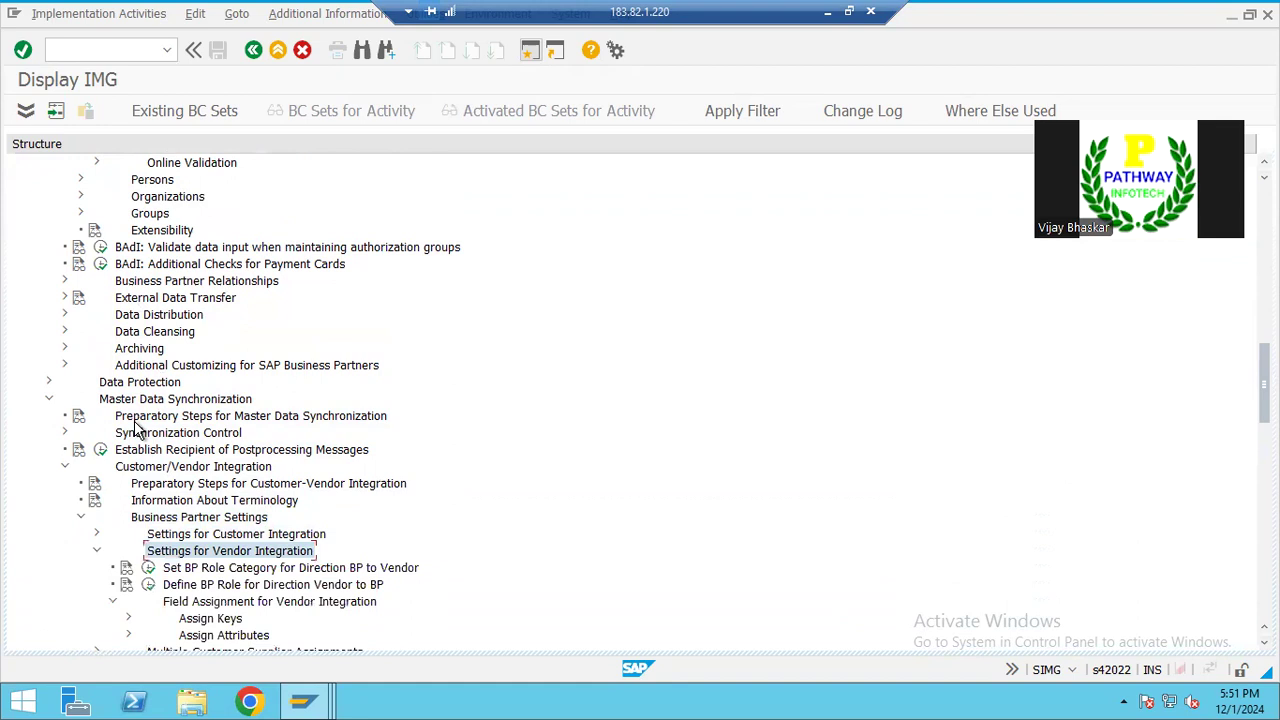
Step: Expand Assign Keys under Field Assignment for Vendor Integration and open Define Number Assignment for Direction BP to Vendor
key("Down")
key("Down")
key("Down")
key("Down")
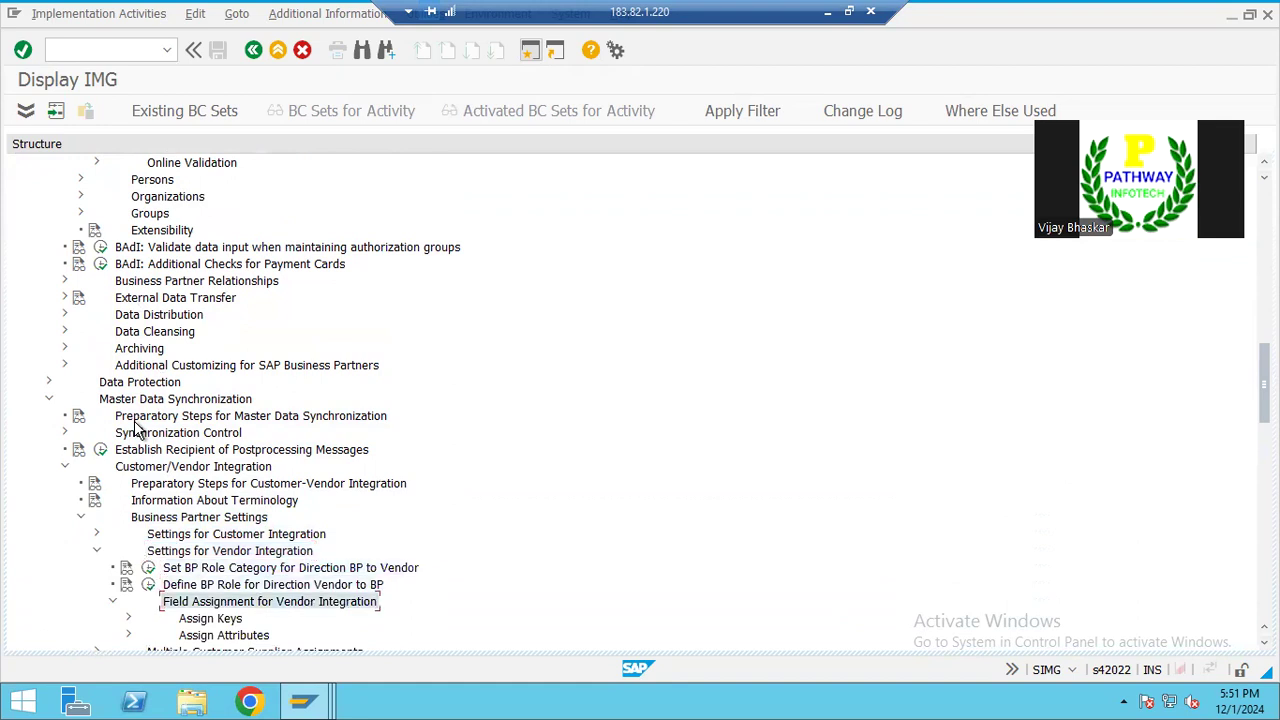
key("Right")
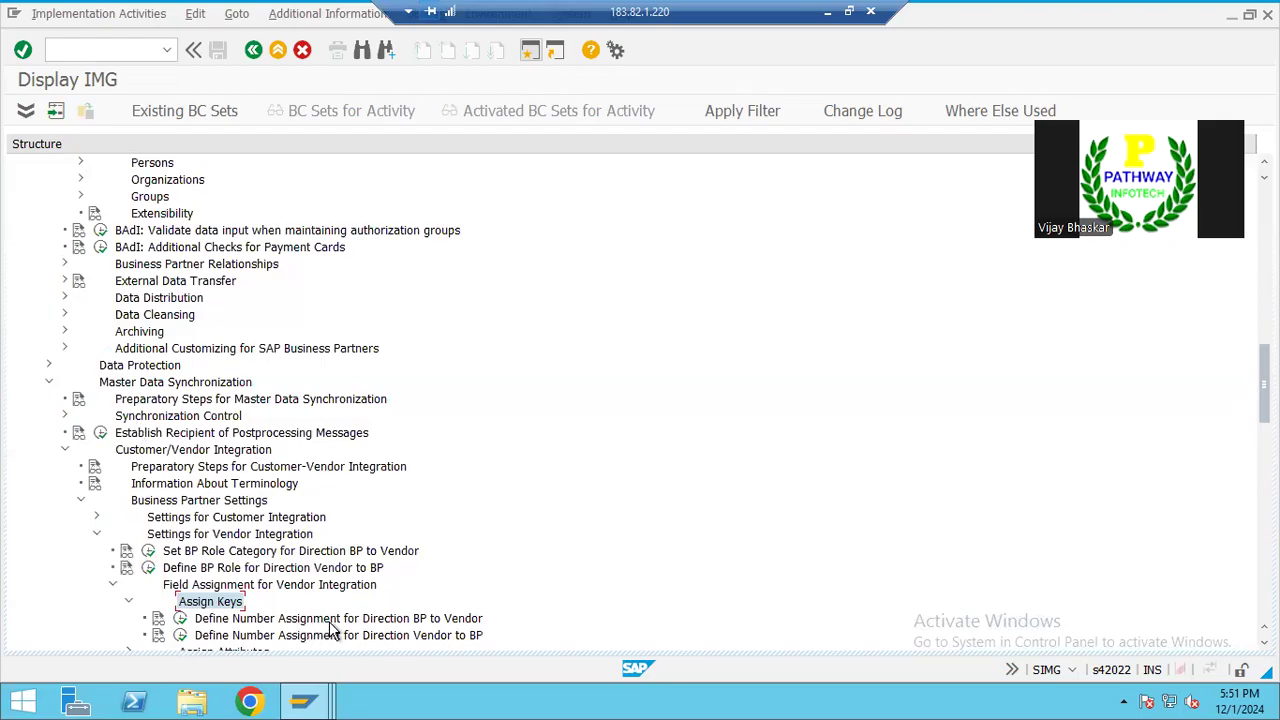
key("Down")
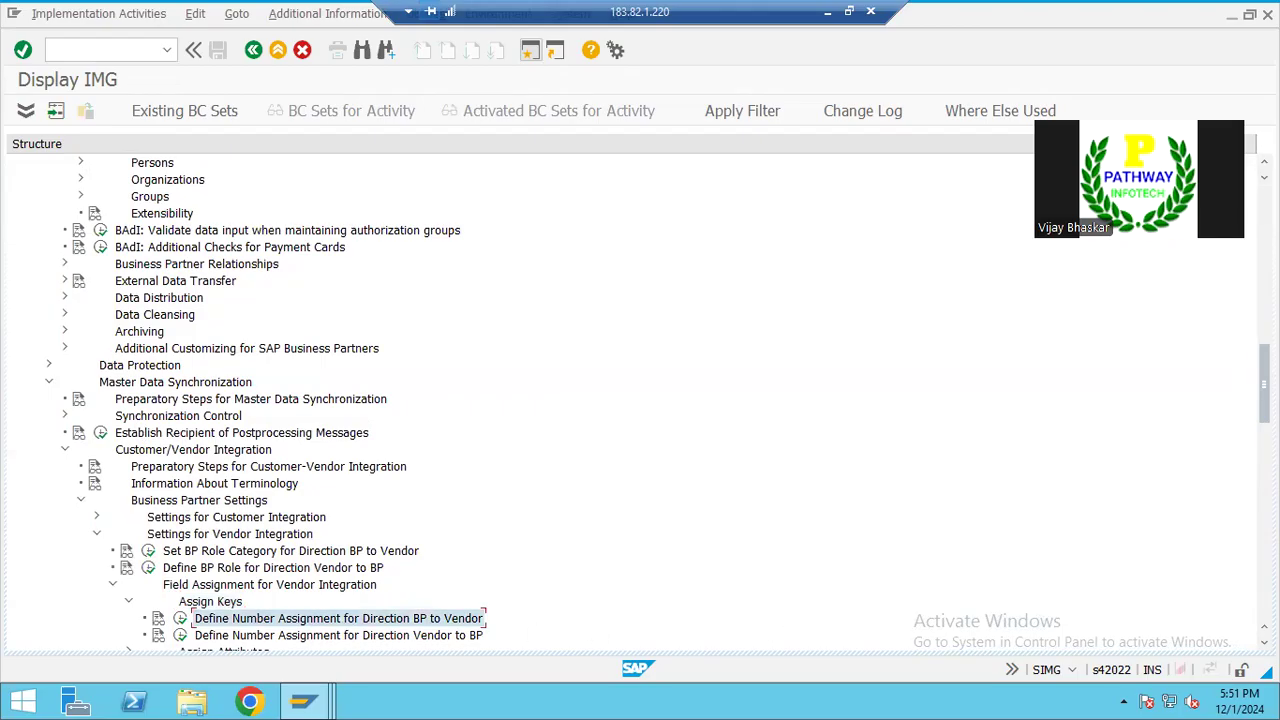
scroll(1264, 390, "down", 1)
scroll(492, 503, "down", 1)
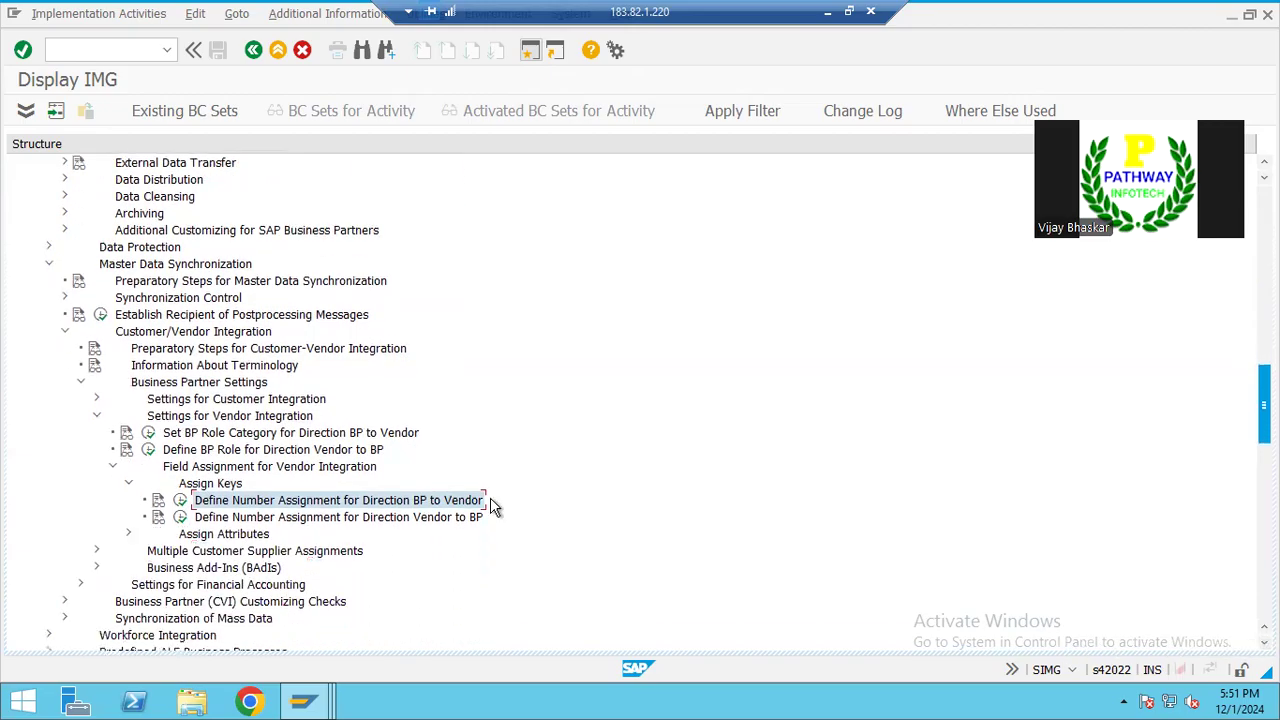
left_click(181, 502)
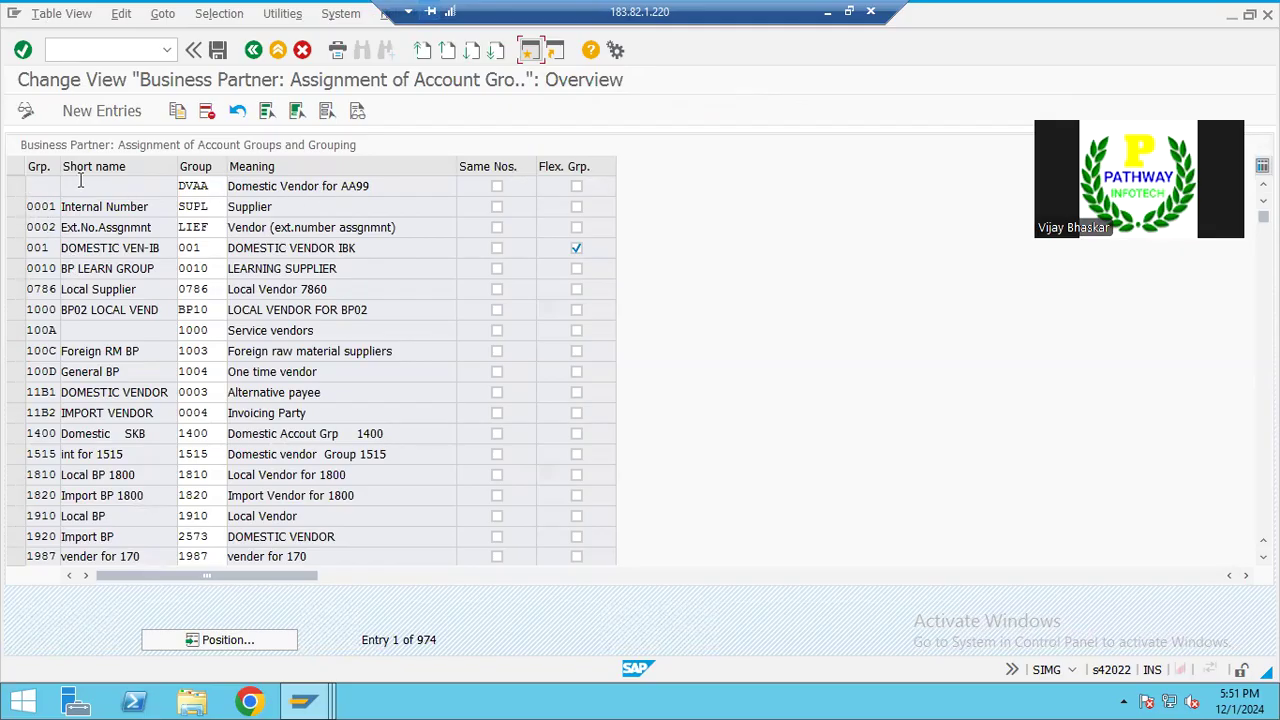
Step: Add a new entry assigning grouping ABC1 to vendor account group ABC1 with Same Nos. enabled
left_click(95, 111)
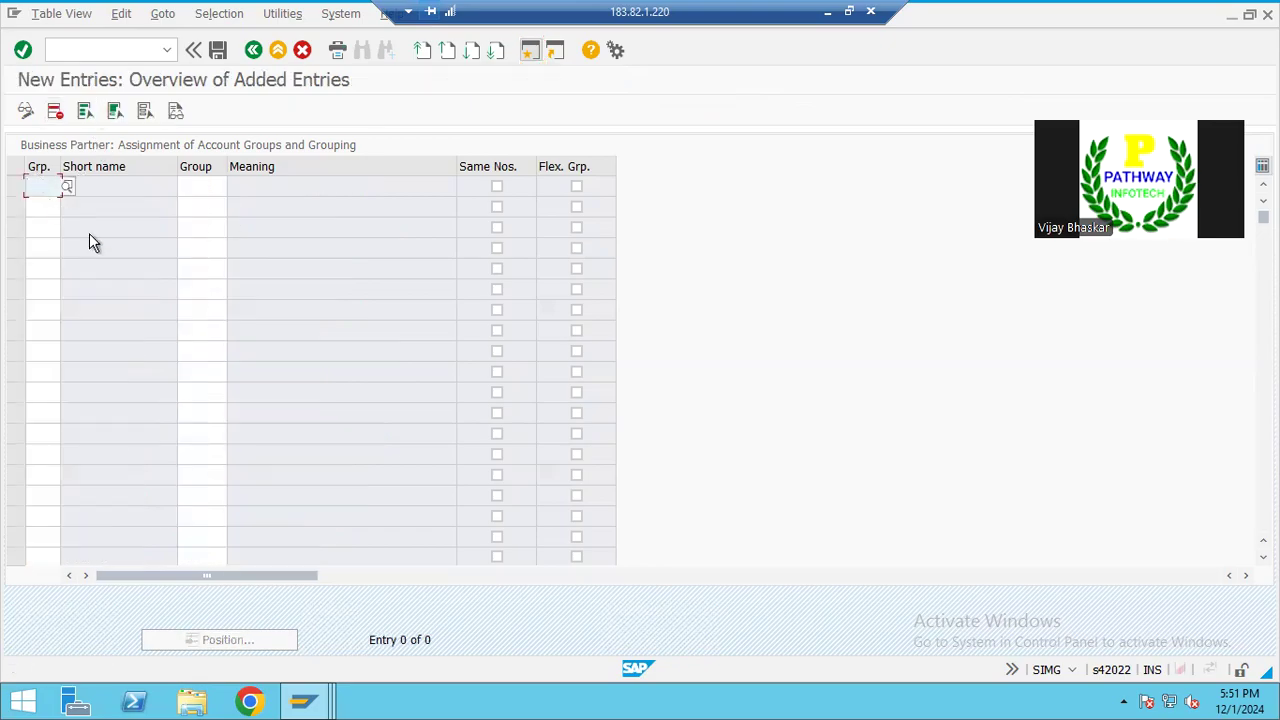
type("ABC1")
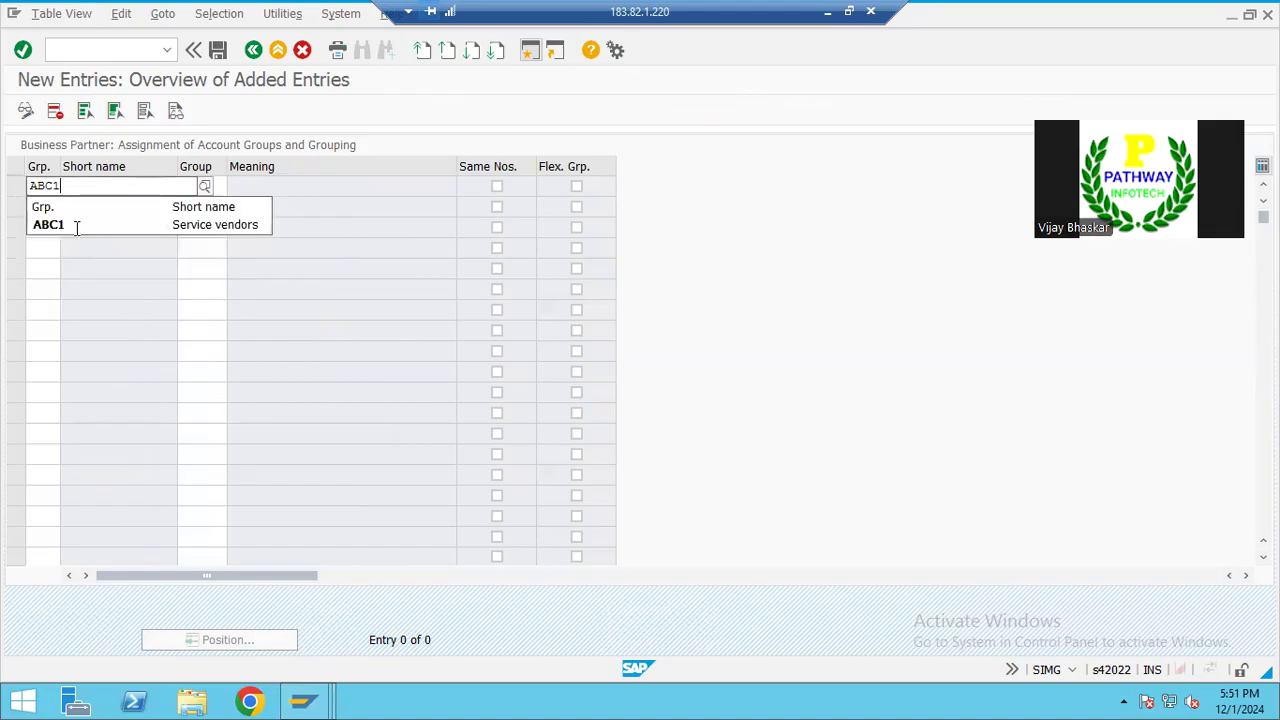
left_click(57, 222)
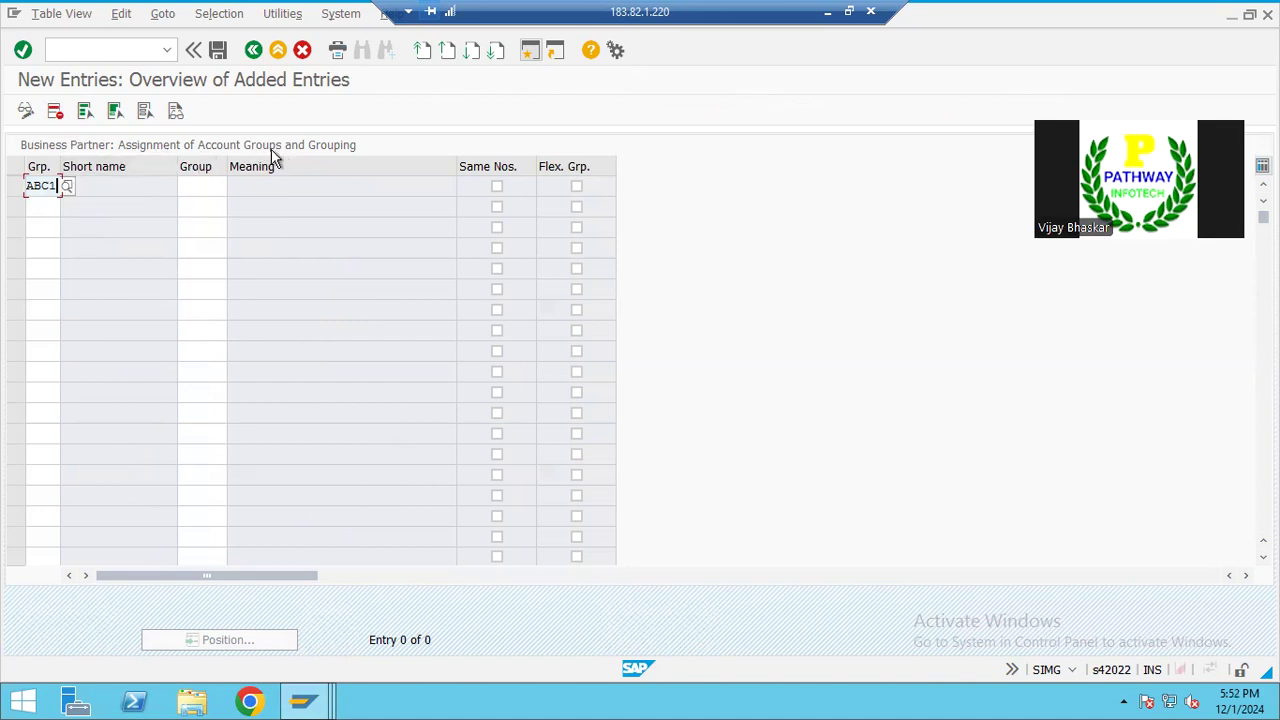
left_click(208, 185)
type("ABC")
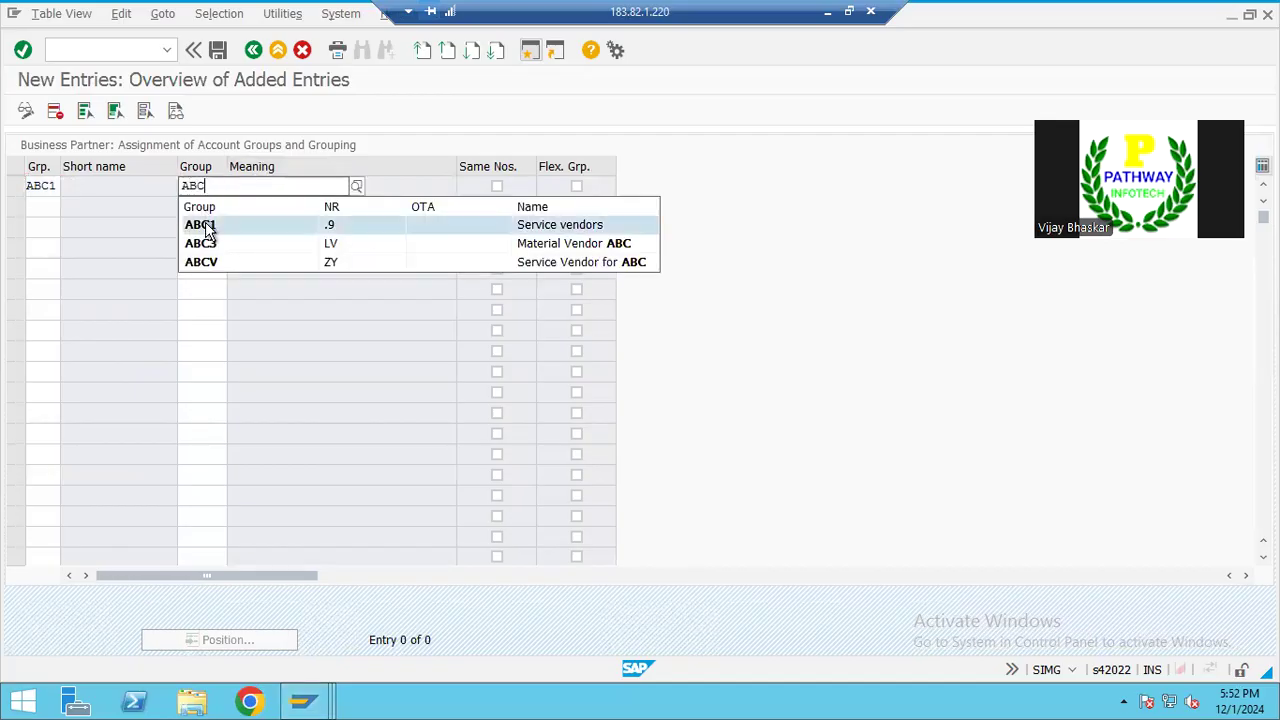
left_click(206, 223)
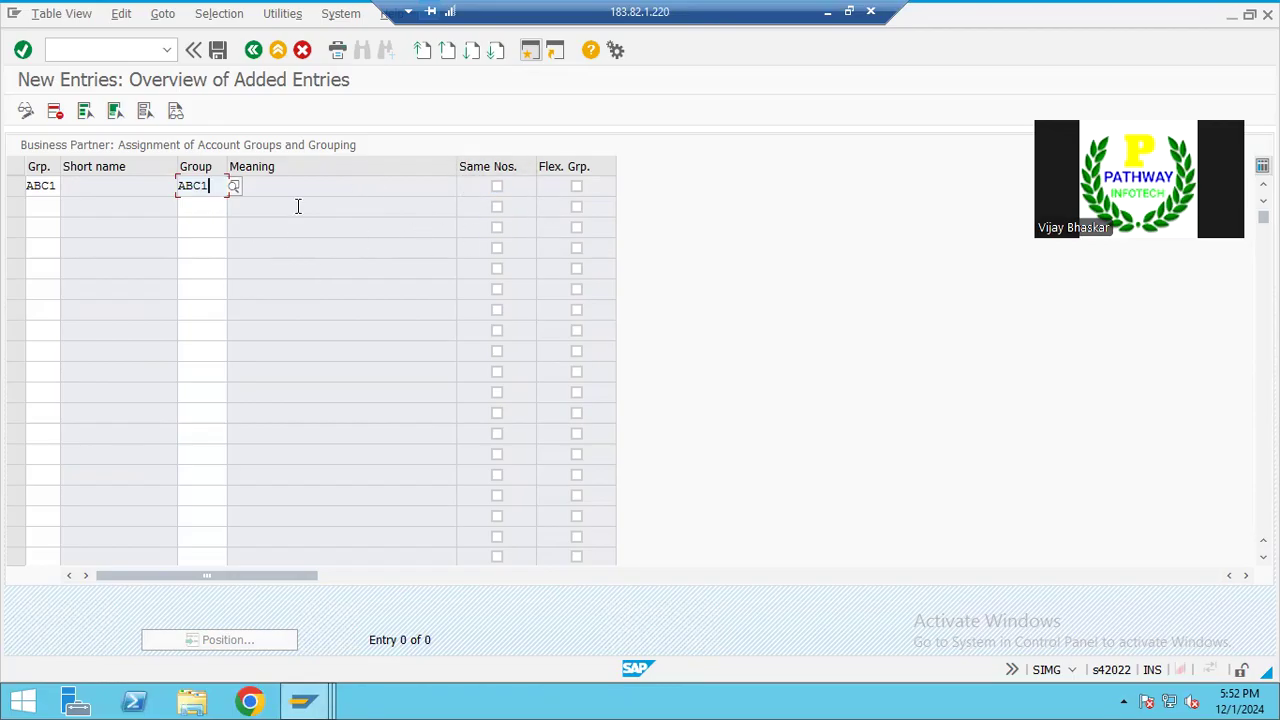
left_click(497, 188)
key("Return")
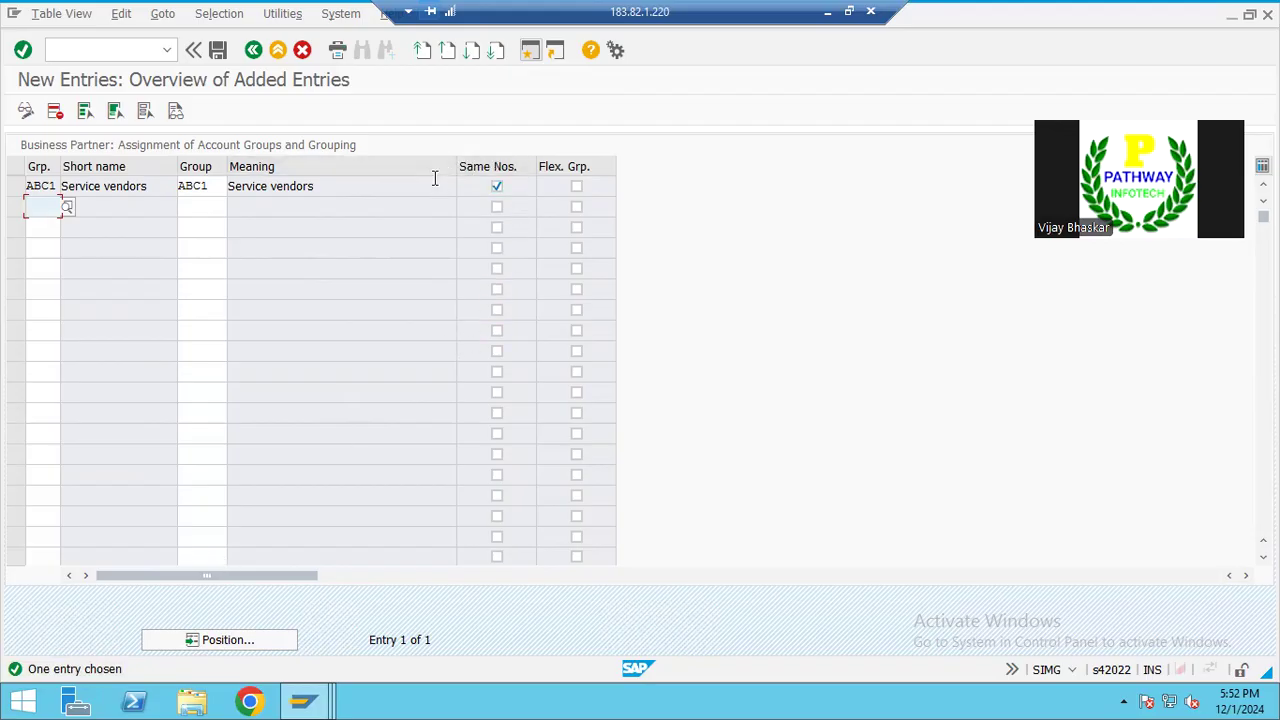
Step: Switch to the Excel workbook and change the number range key in cell H4 to the text .9
left_click(825, 17)
left_click(736, 276)
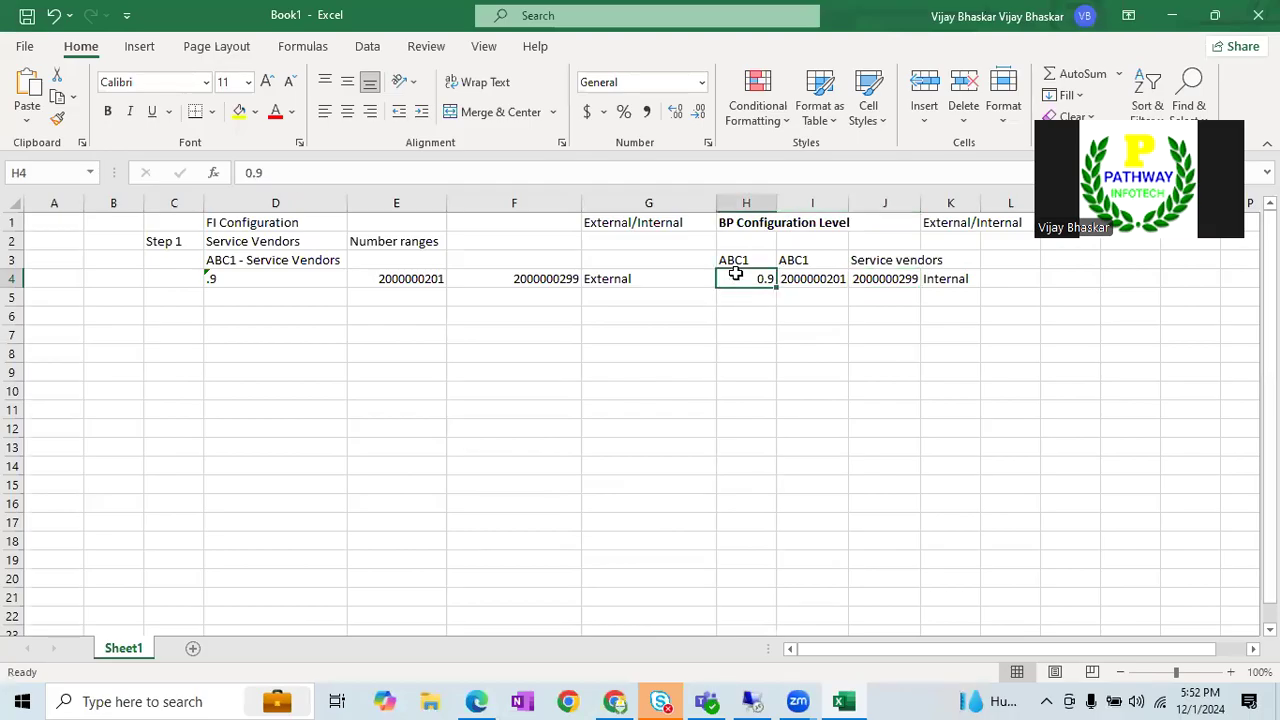
double_click(763, 279)
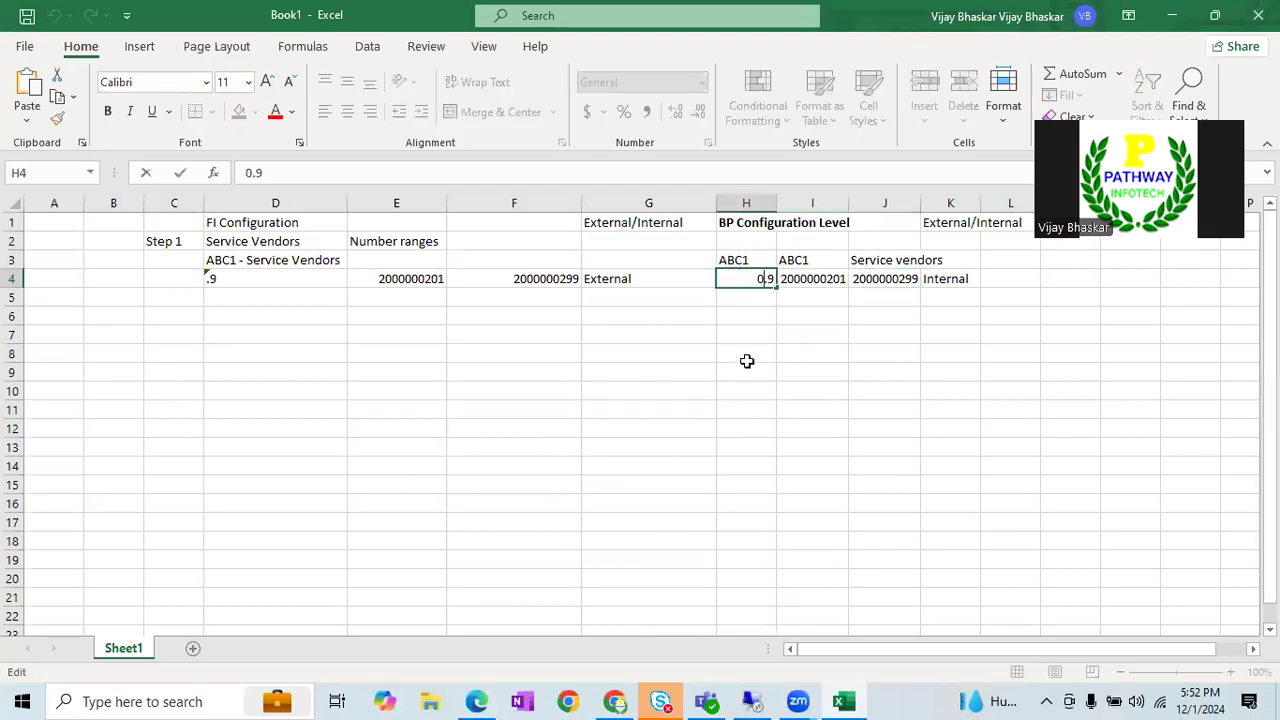
key("BackSpace")
type("'")
key("Return")
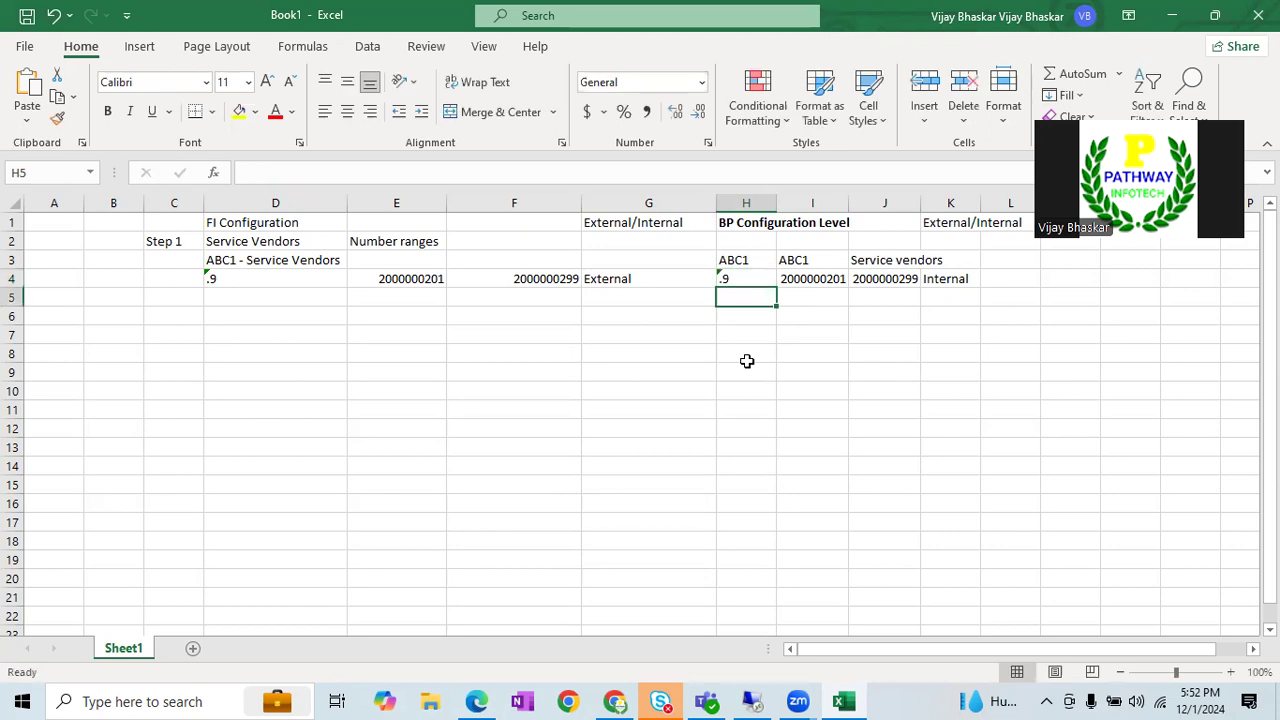
Step: Return to SAP and save the ABC1 grouping assignment, accepting the proposed customizing request
left_click(266, 286)
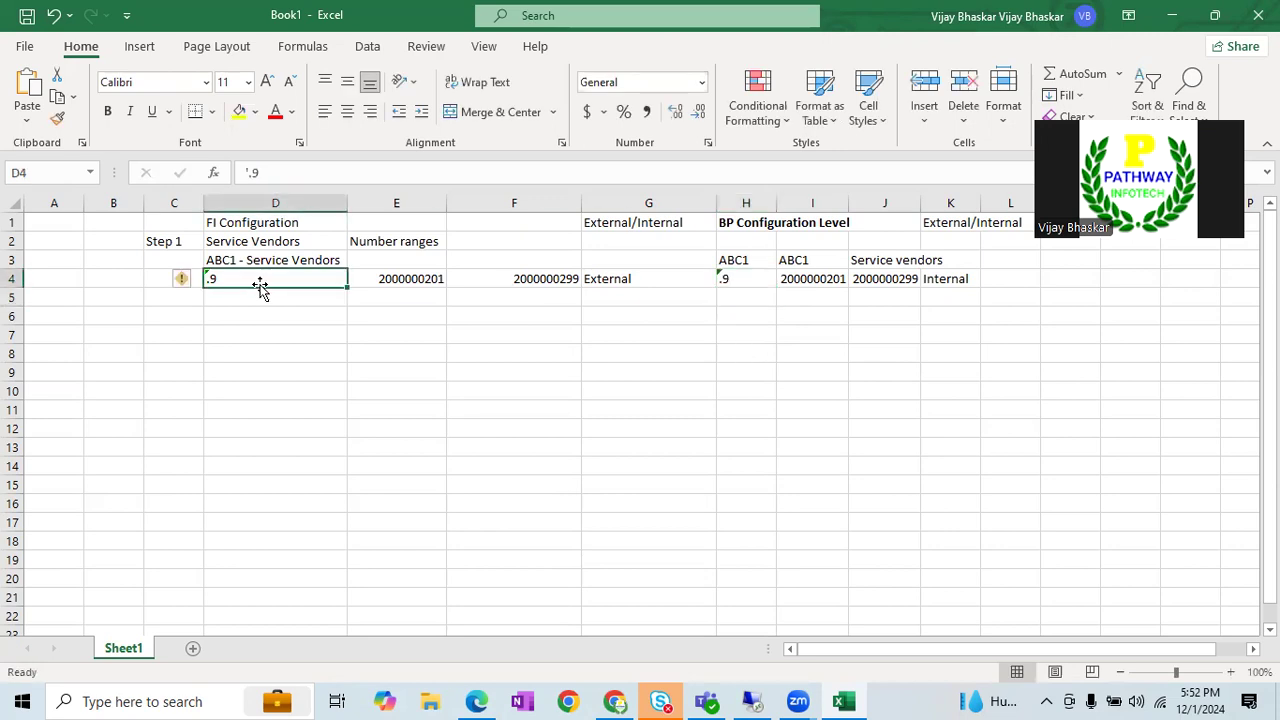
left_click(383, 282)
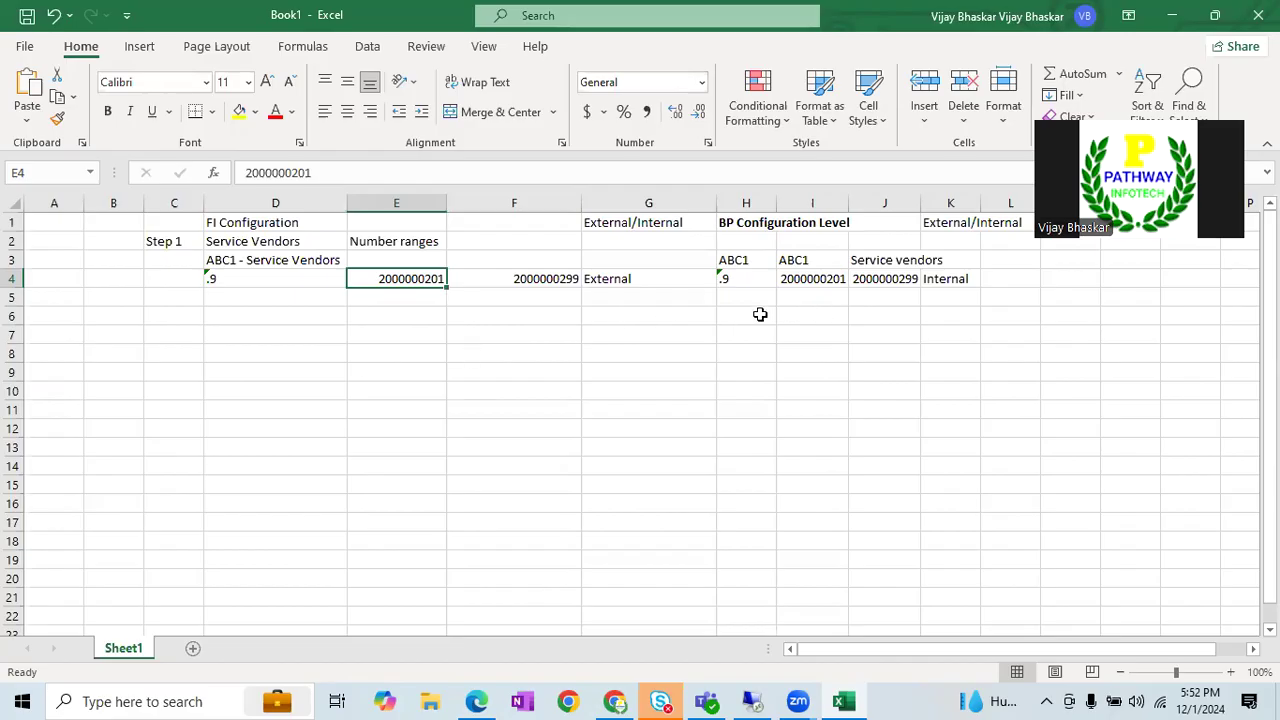
left_click(752, 701)
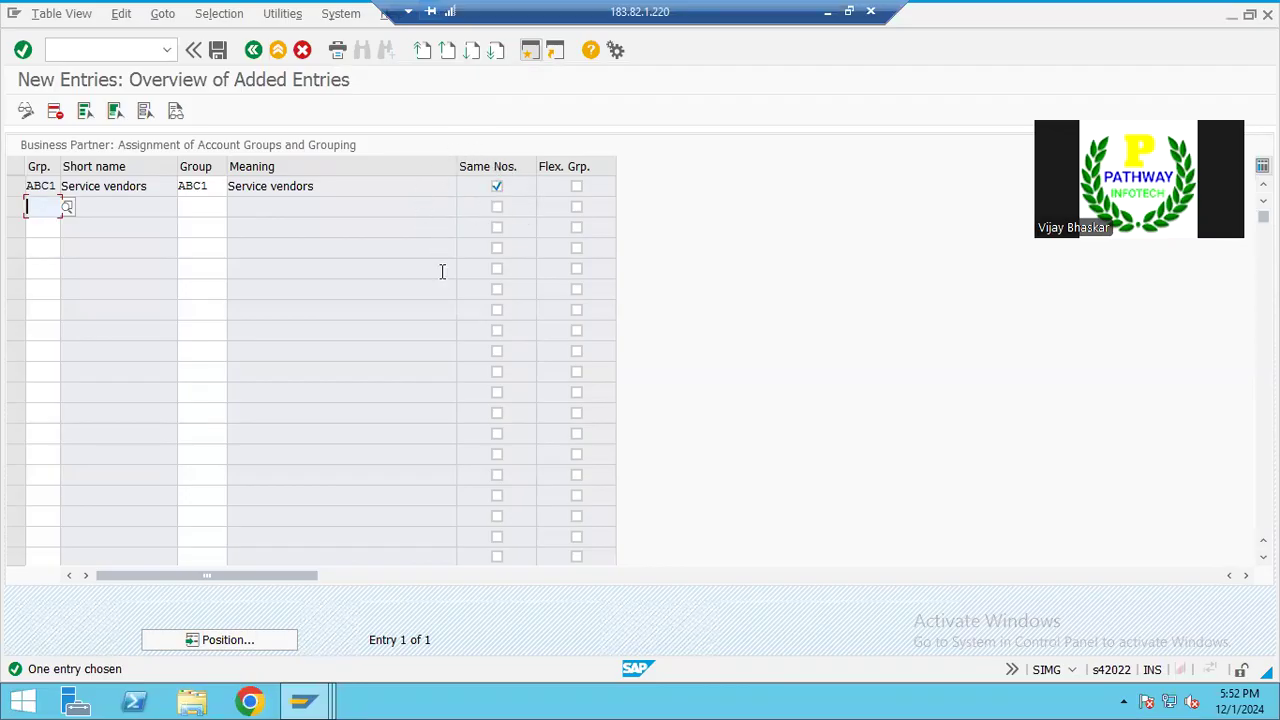
left_click(218, 49)
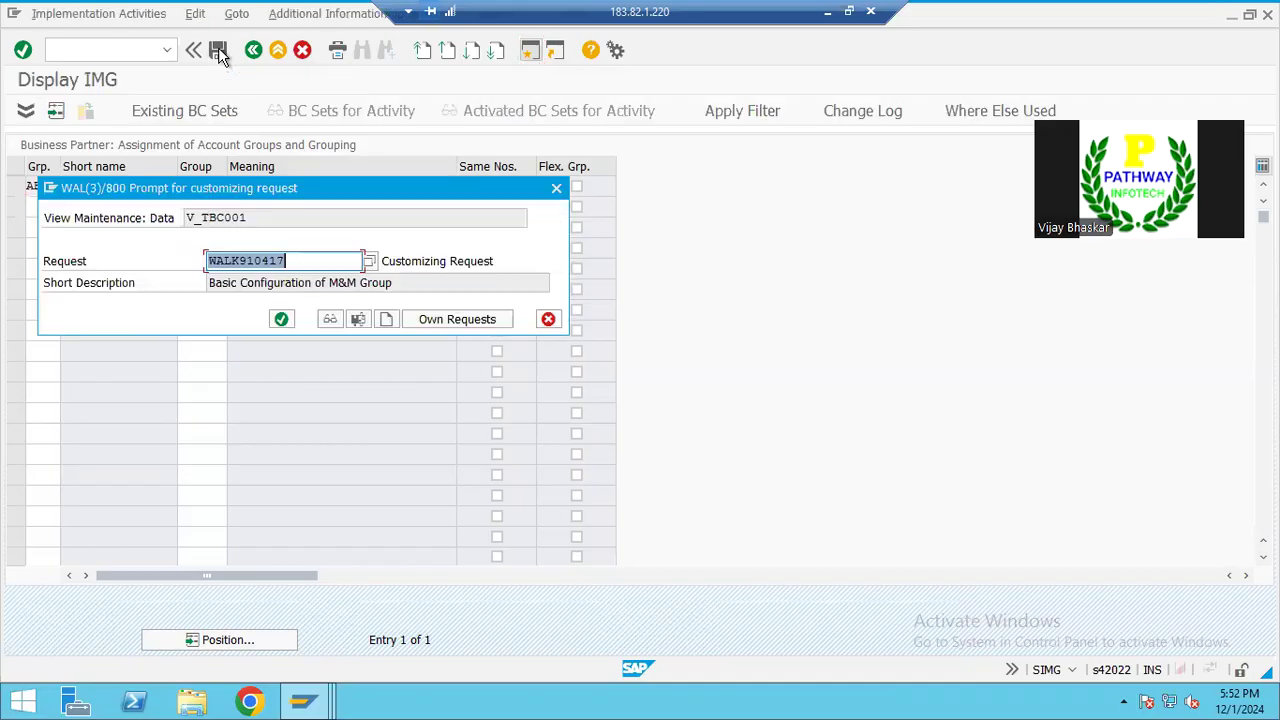
left_click(281, 319)
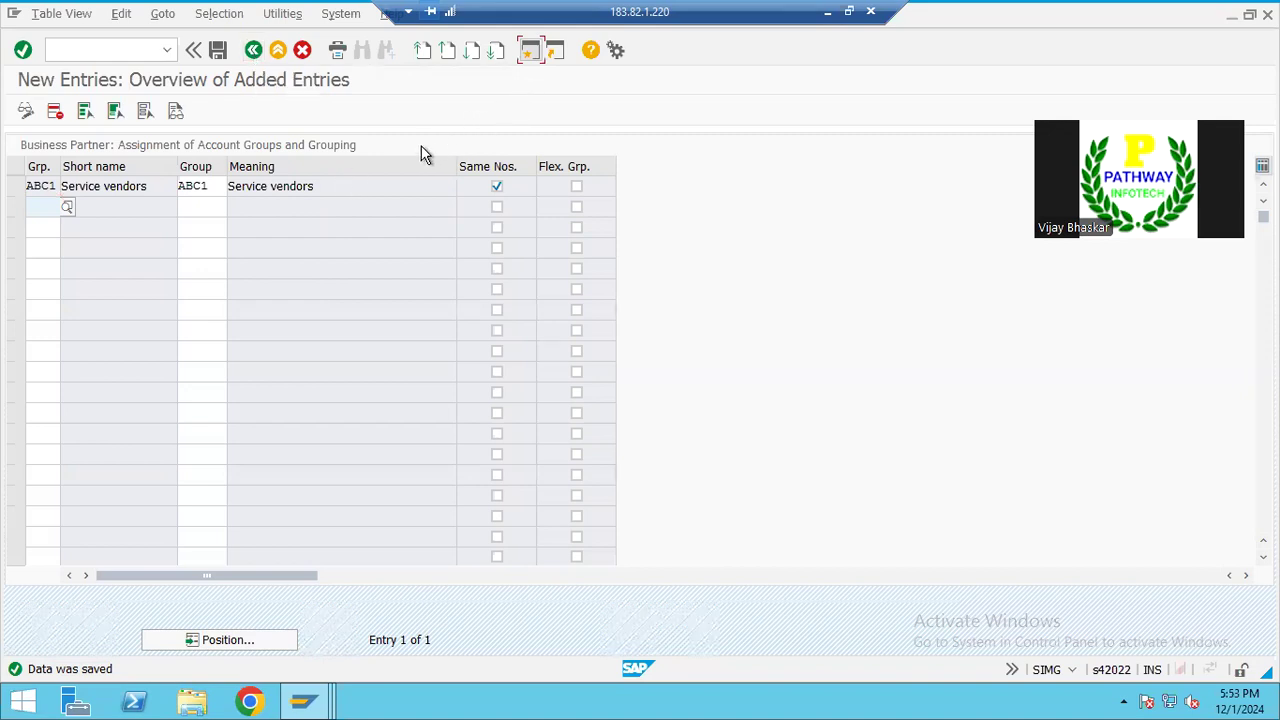
Step: Open a new SAP session, run transaction BP and start creating an organization
left_click(530, 51)
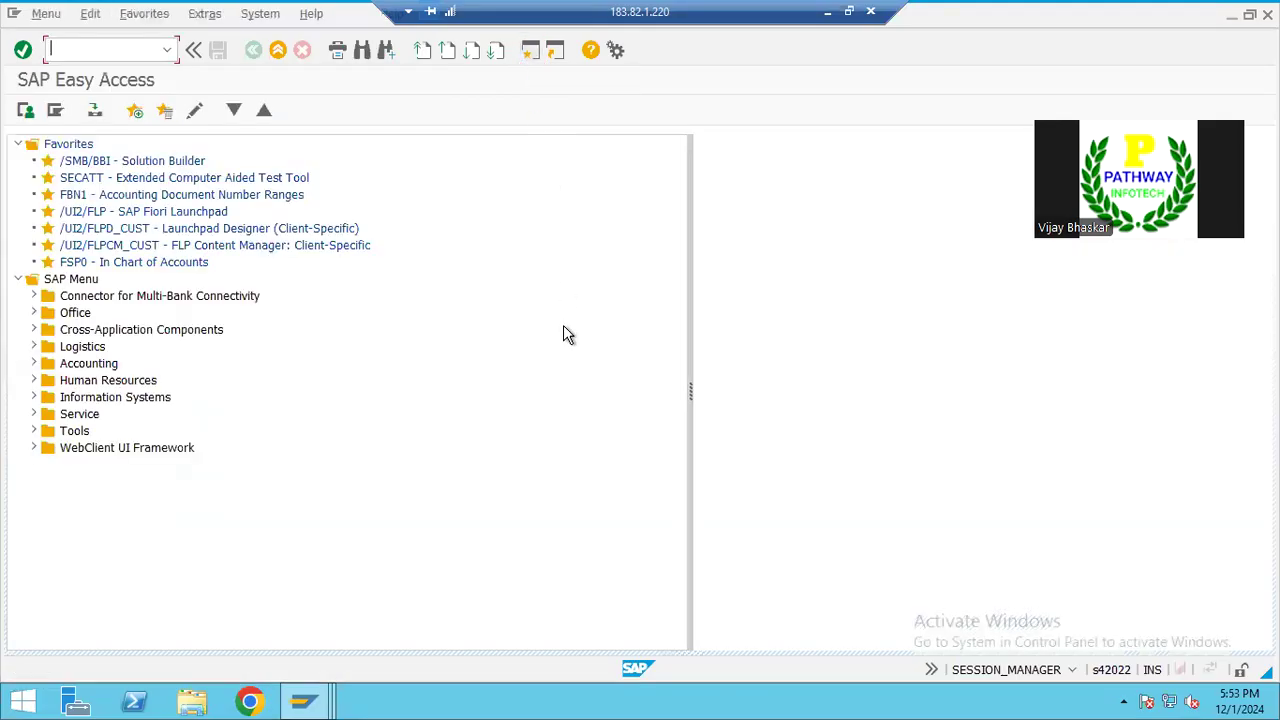
type("bp")
key("Return")
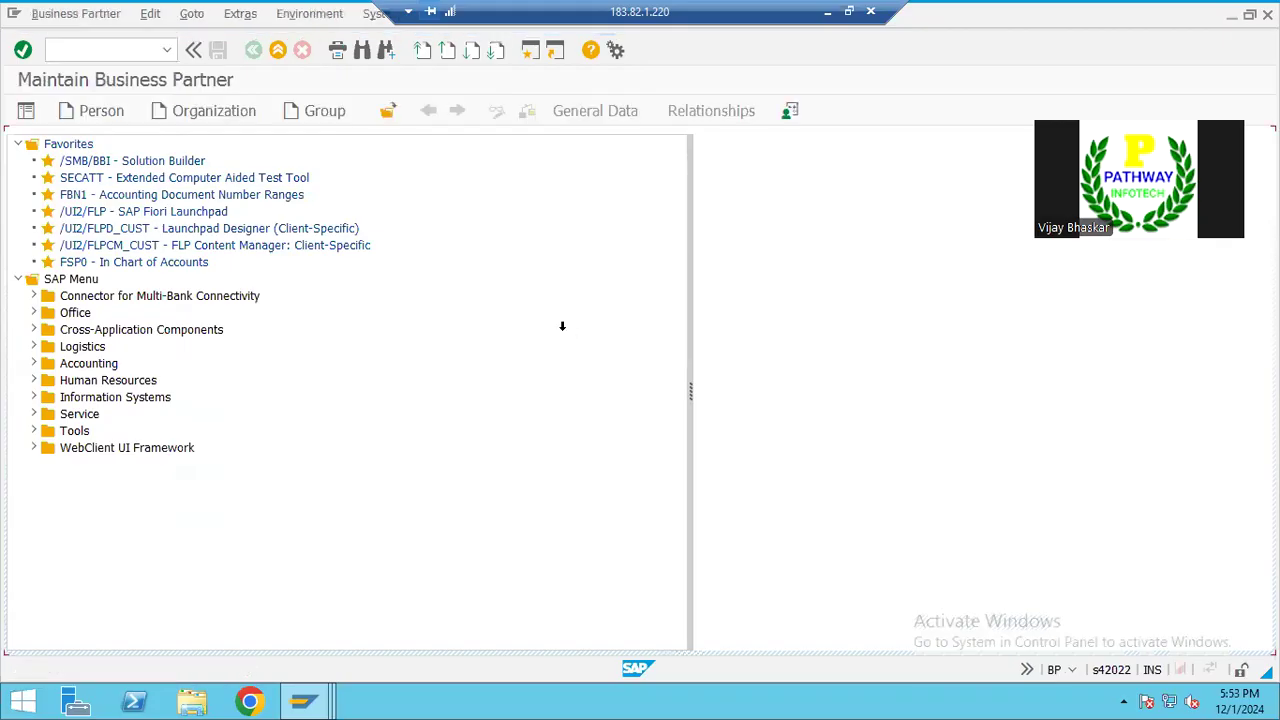
left_click(206, 109)
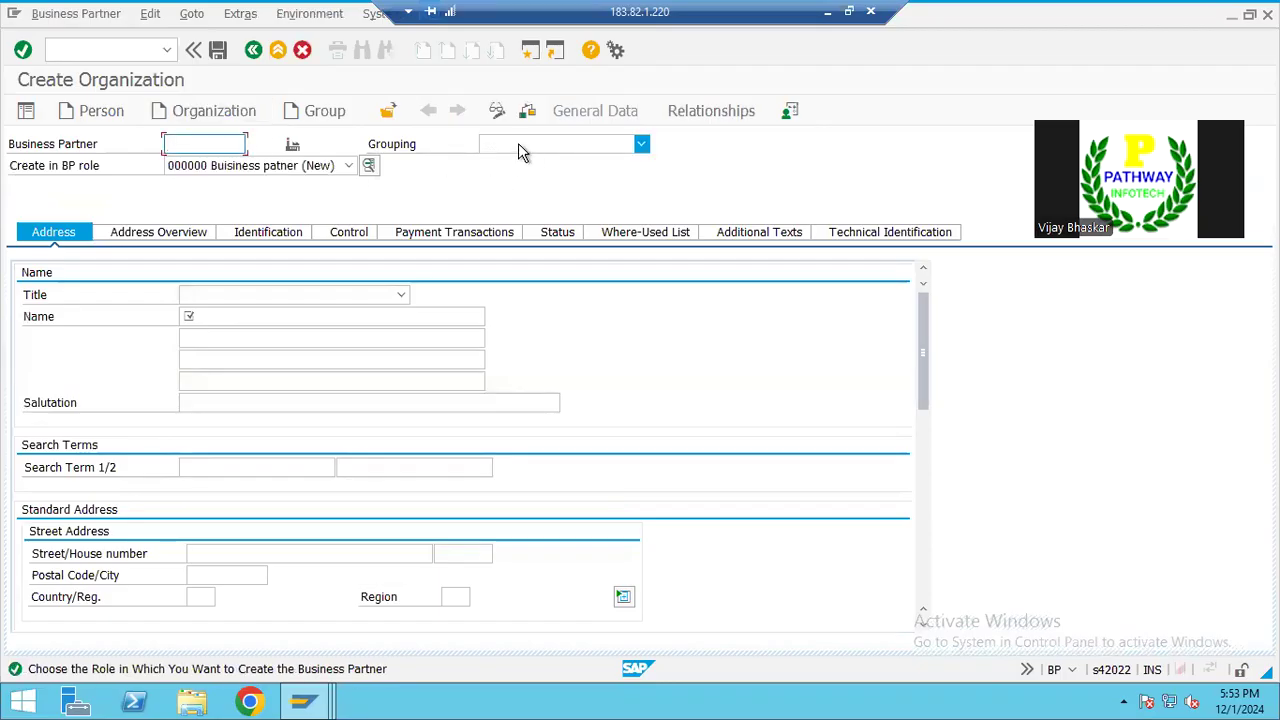
Step: Set the new organization's grouping to ABC1 Service vendors
left_click(518, 150)
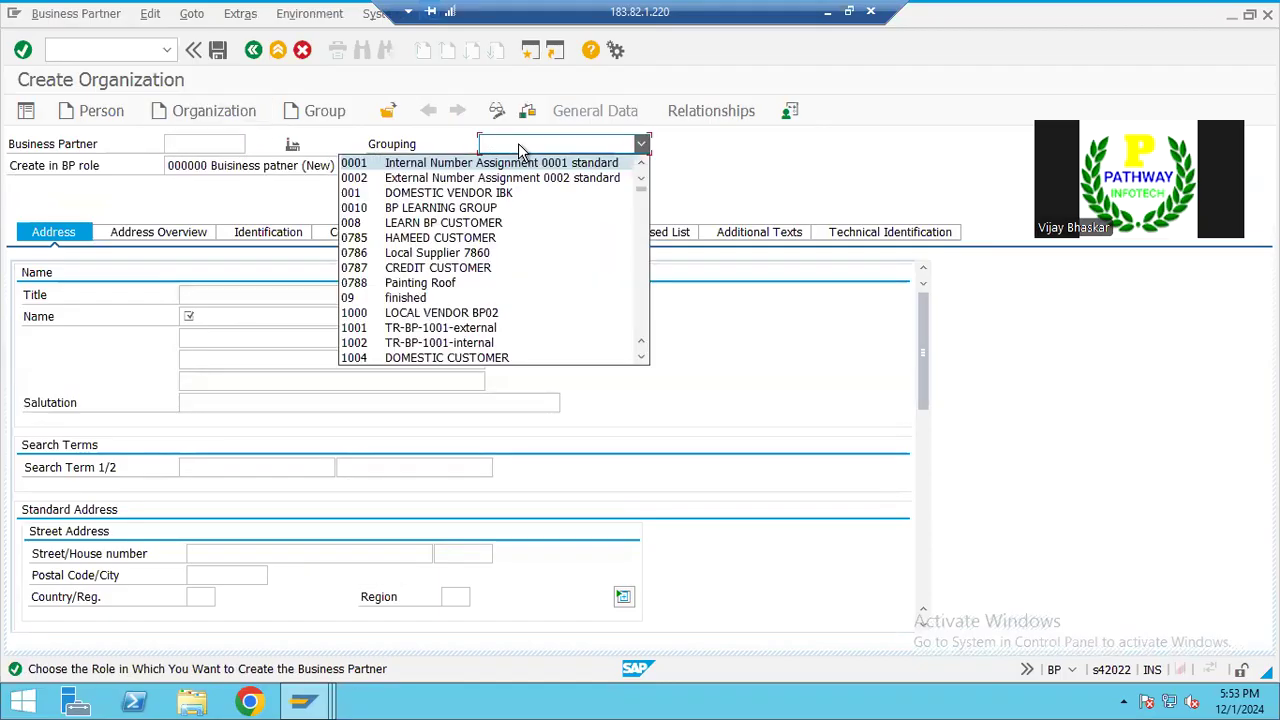
left_click(644, 312)
left_click(641, 318)
left_click(641, 318)
left_click(641, 318)
left_click(641, 318)
left_click(641, 318)
left_click(641, 318)
left_click(641, 318)
left_click(641, 318)
left_click(641, 318)
left_click(641, 318)
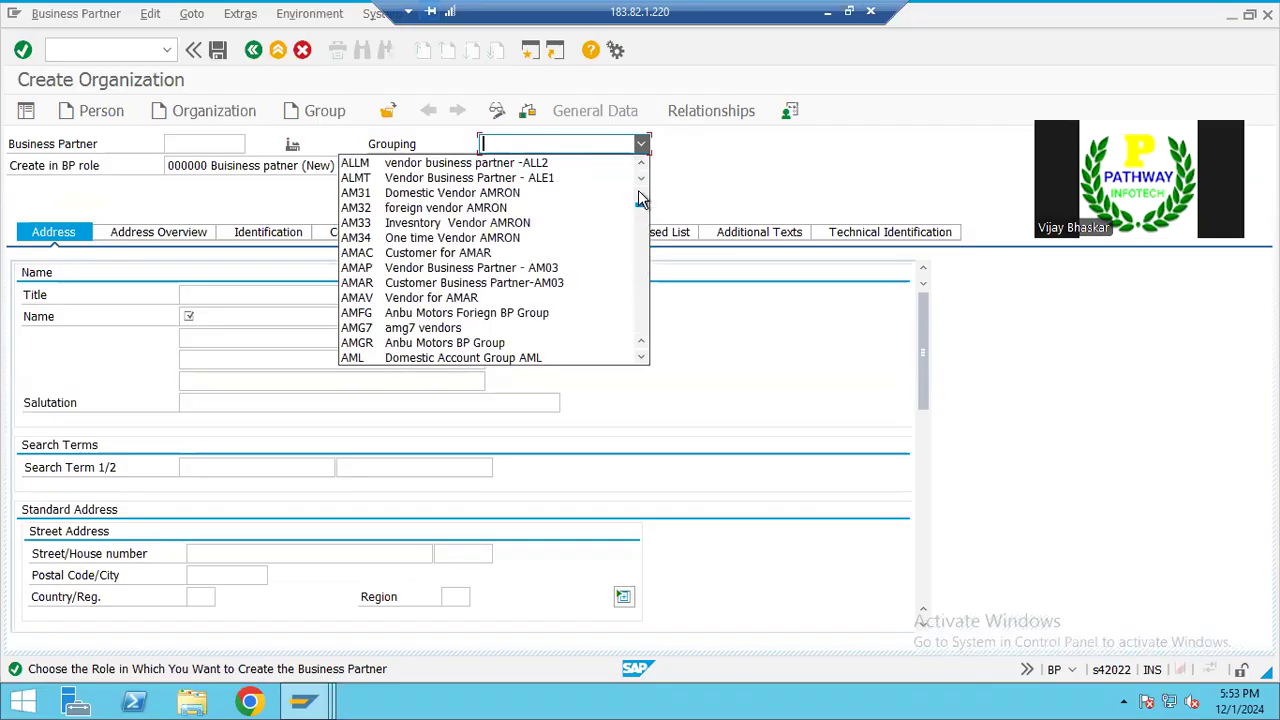
left_click_drag(641, 164, 641, 164)
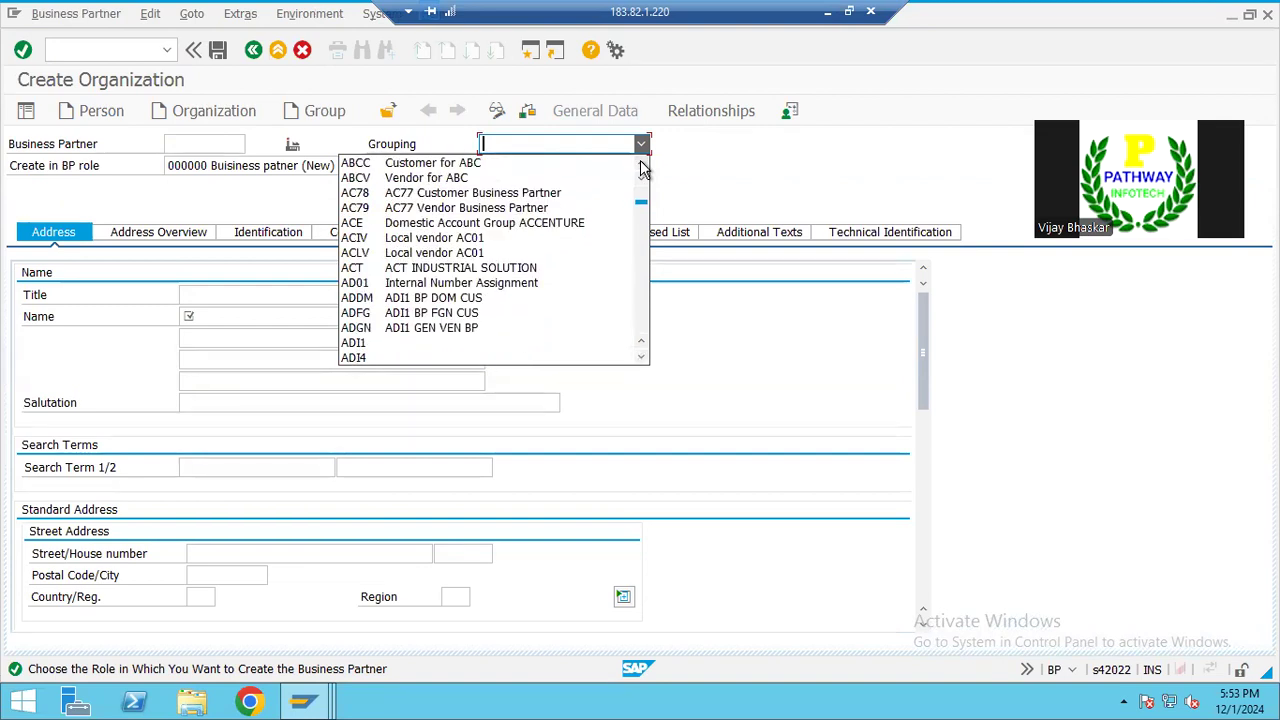
left_click(641, 164)
left_click(641, 164)
left_click(641, 164)
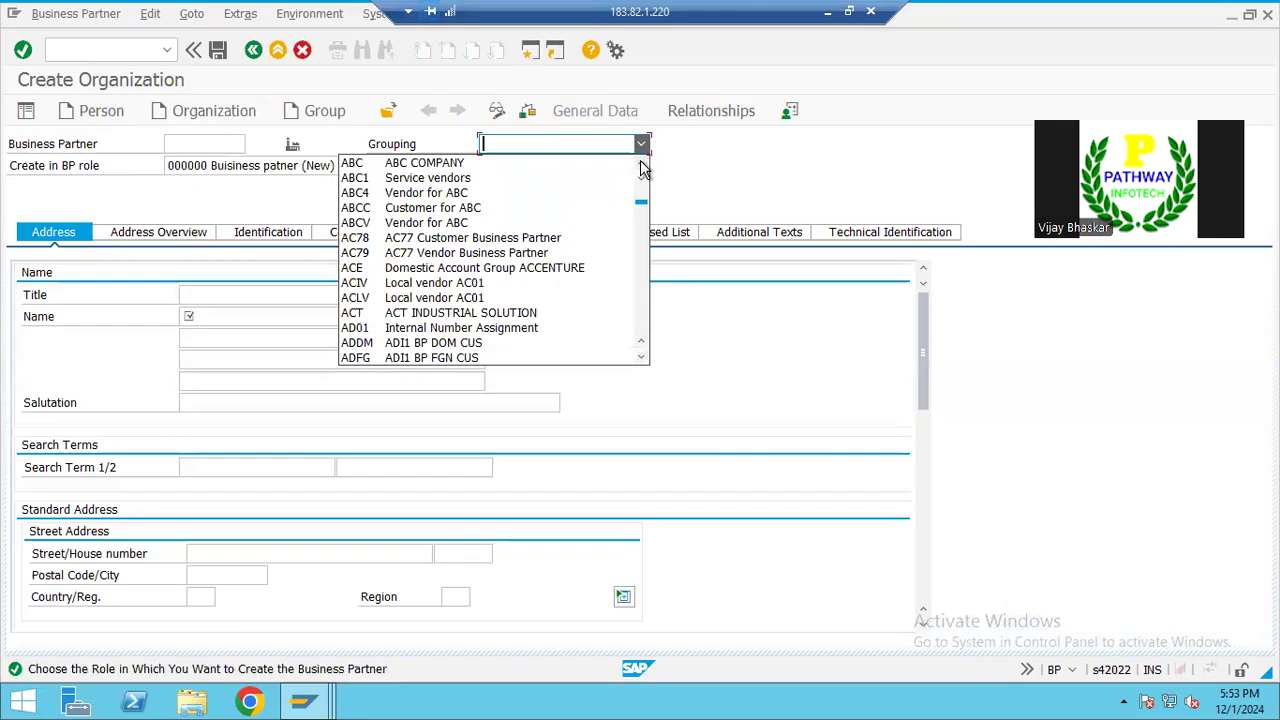
left_click(424, 180)
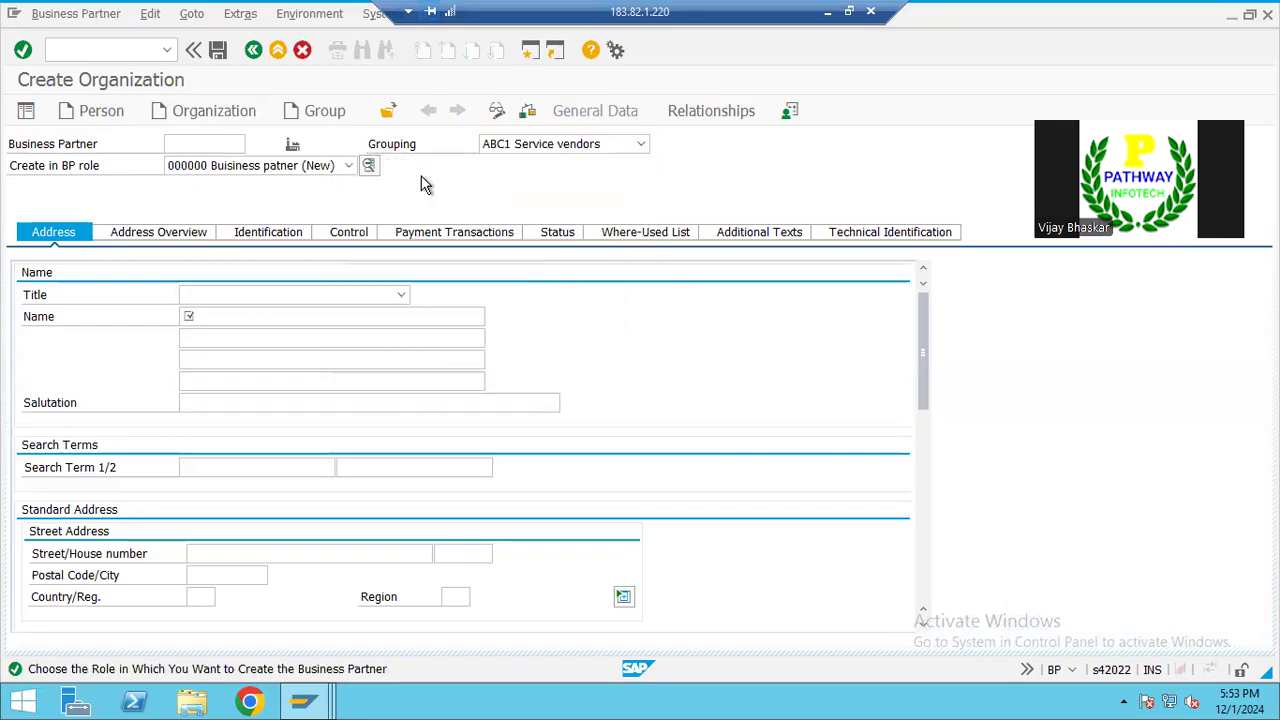
Step: Name the organization ABC 1 and set its first search term to ABC1
left_click(215, 318)
type("ASBC")
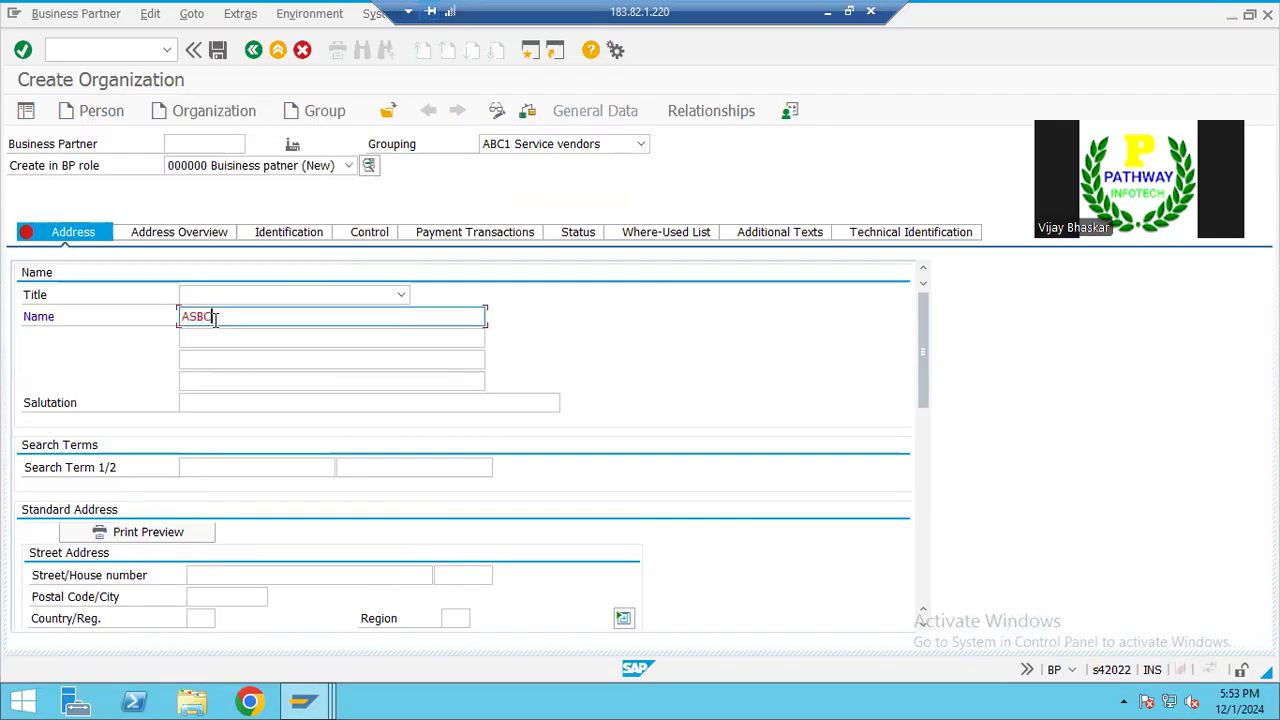
key("BackSpace")
key("BackSpace")
key("BackSpace")
type("BC 1")
left_click(202, 466)
type("ABC")
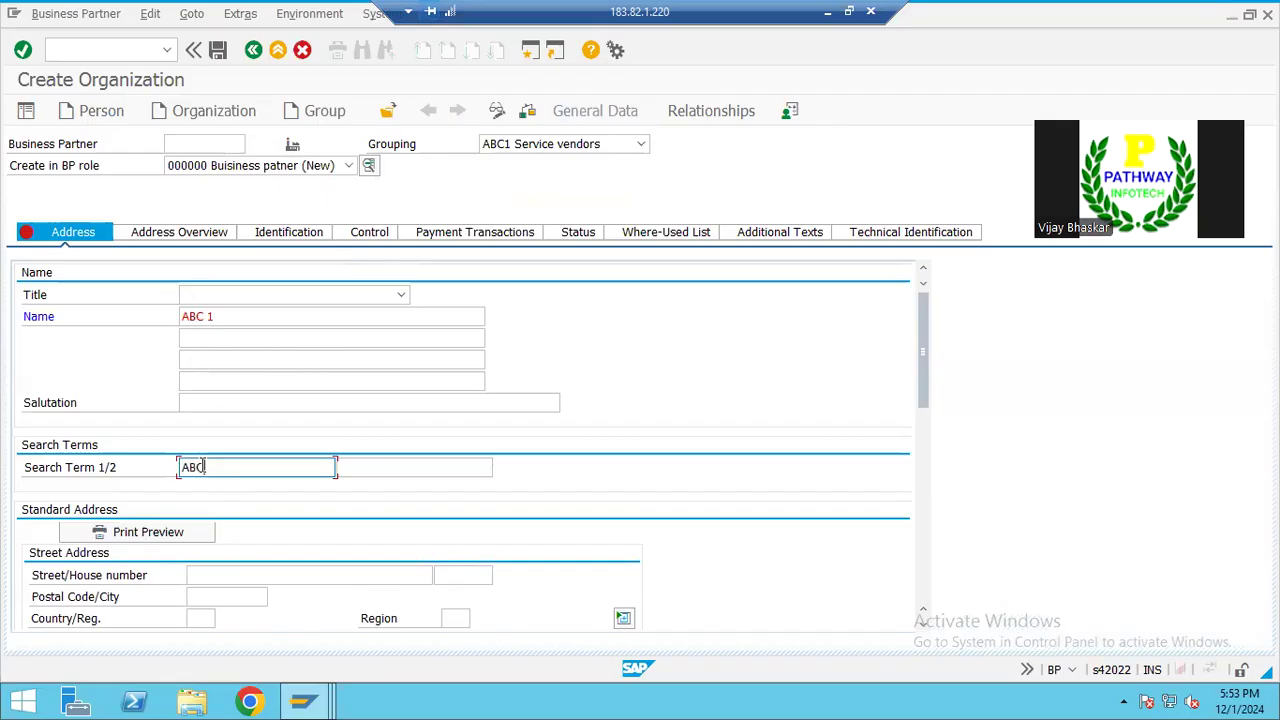
type("1")
Step: Fill in the organization's street, house number and postal code, and set the country to IN and region to 13
left_click(249, 574)
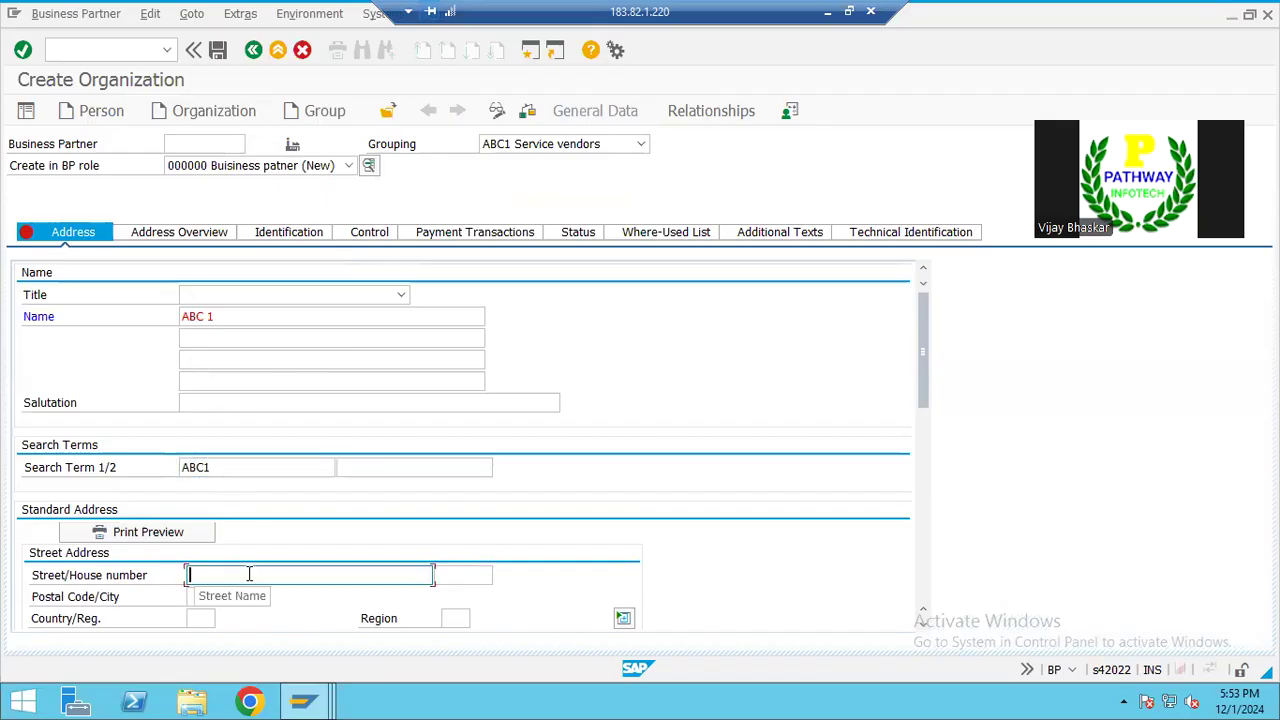
type("Main Street")
key("Tab")
type("123")
key("Tab")
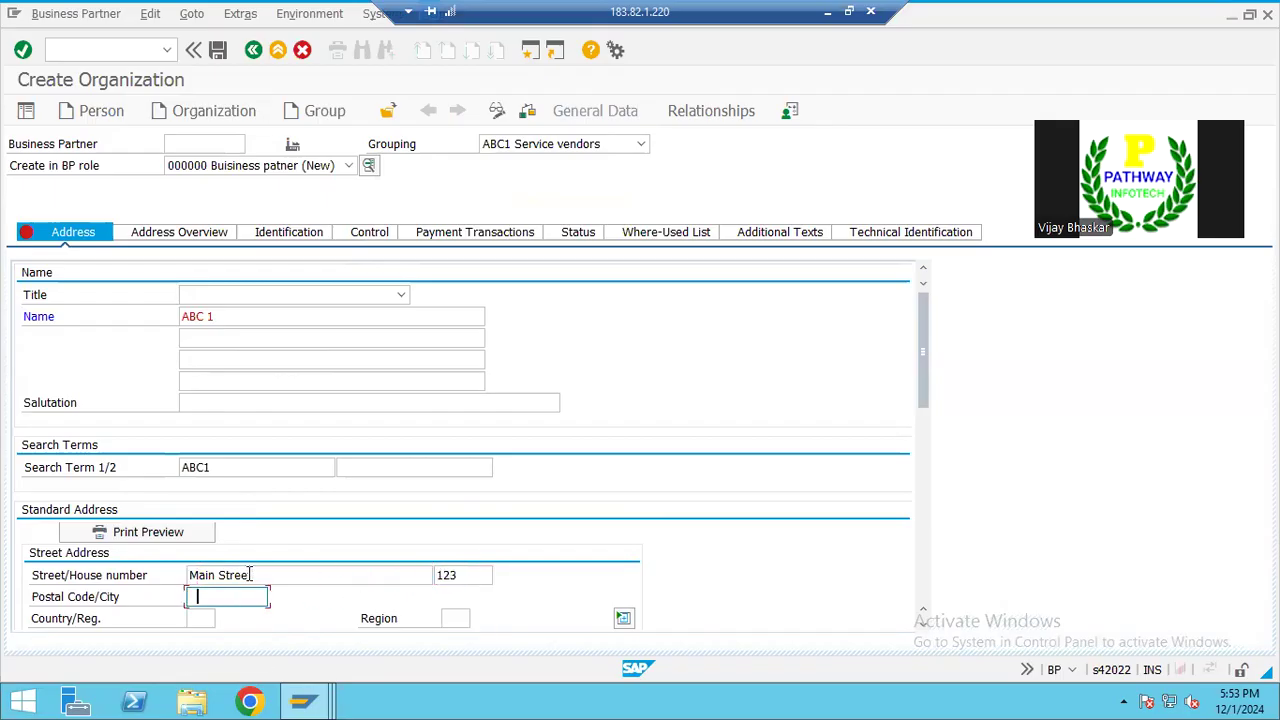
type("123456")
key("Tab")
type("in")
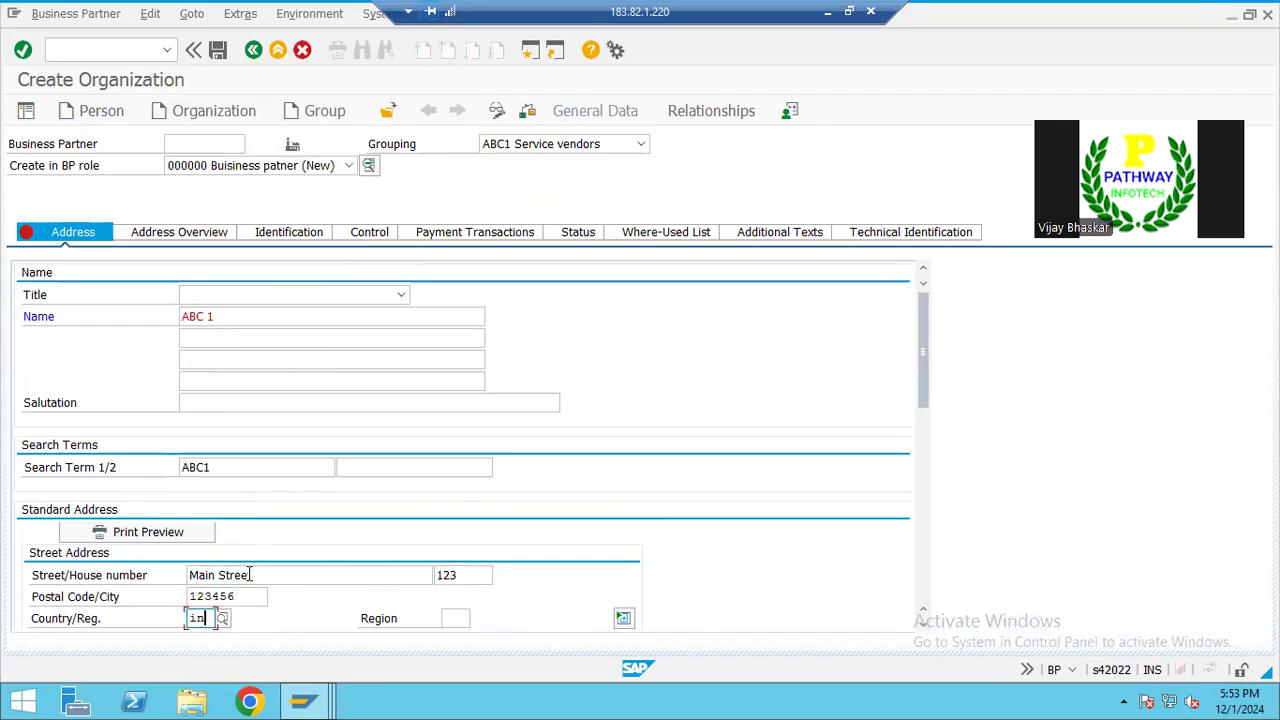
key("Tab")
key("Down")
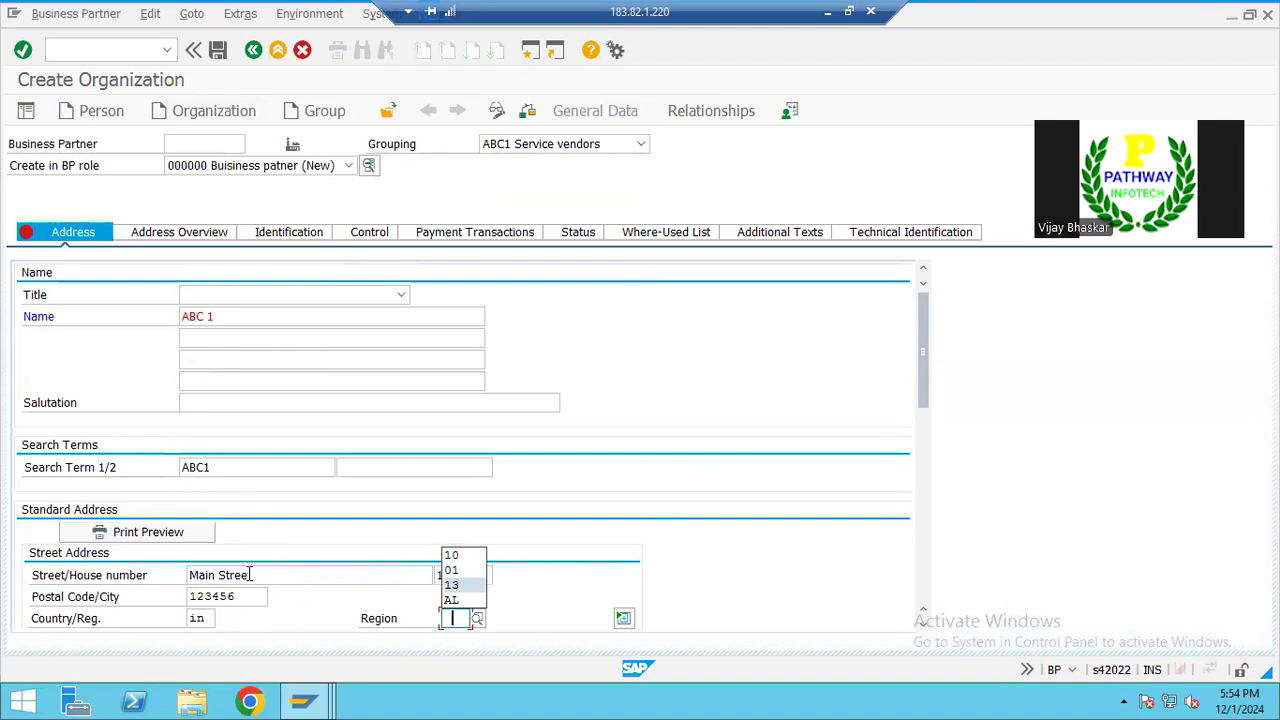
key("Return")
Step: Set the communication language to EN English, and check and save the new organization
left_click_drag(923, 342, 920, 416)
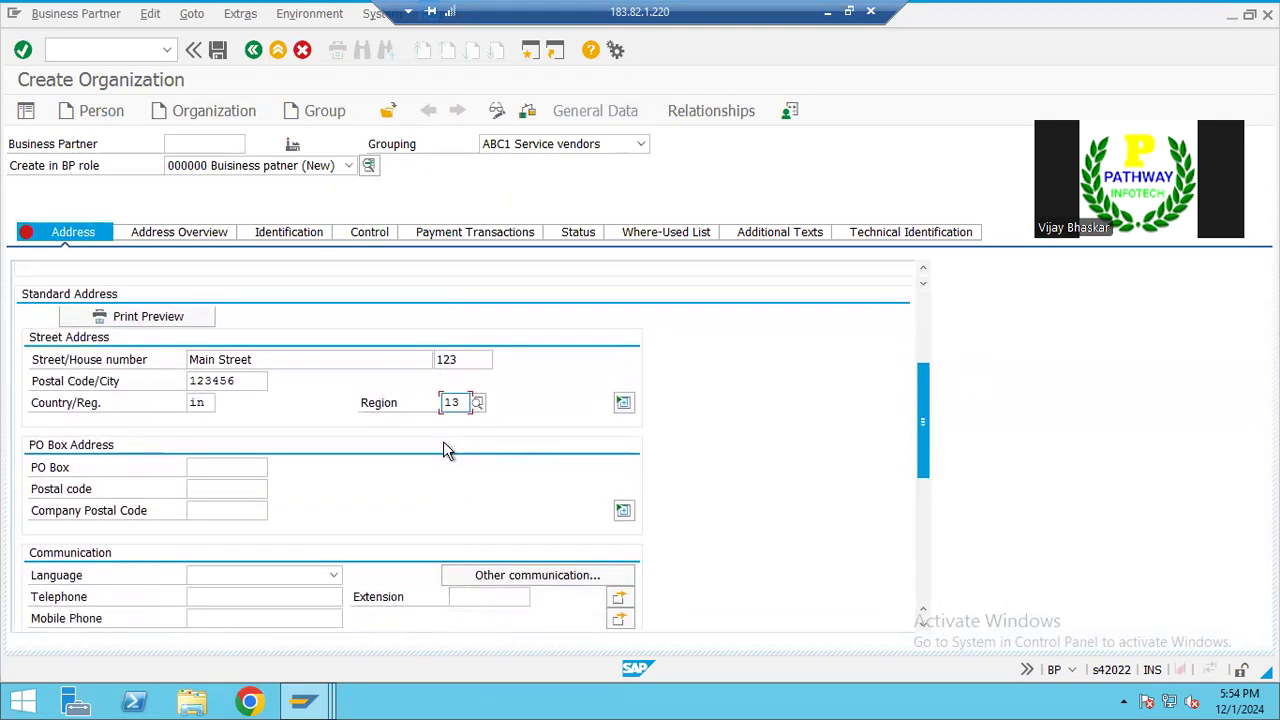
left_click(231, 580)
type("en")
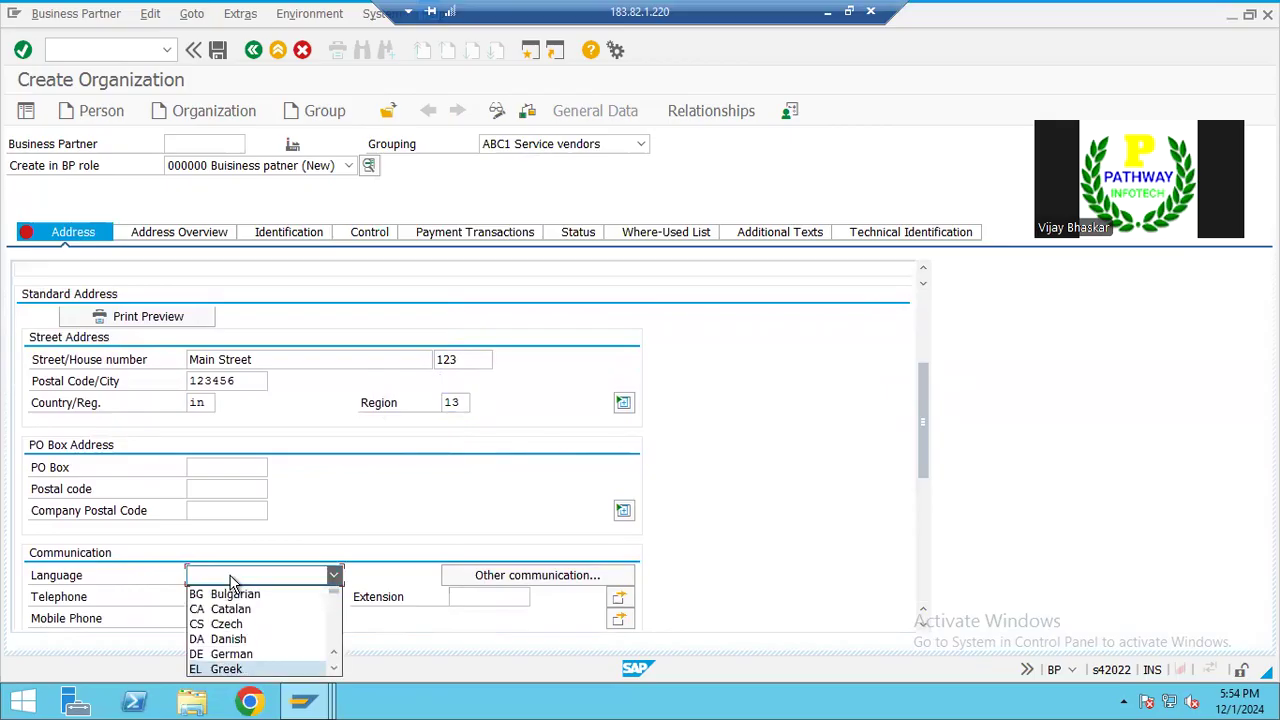
key("Return")
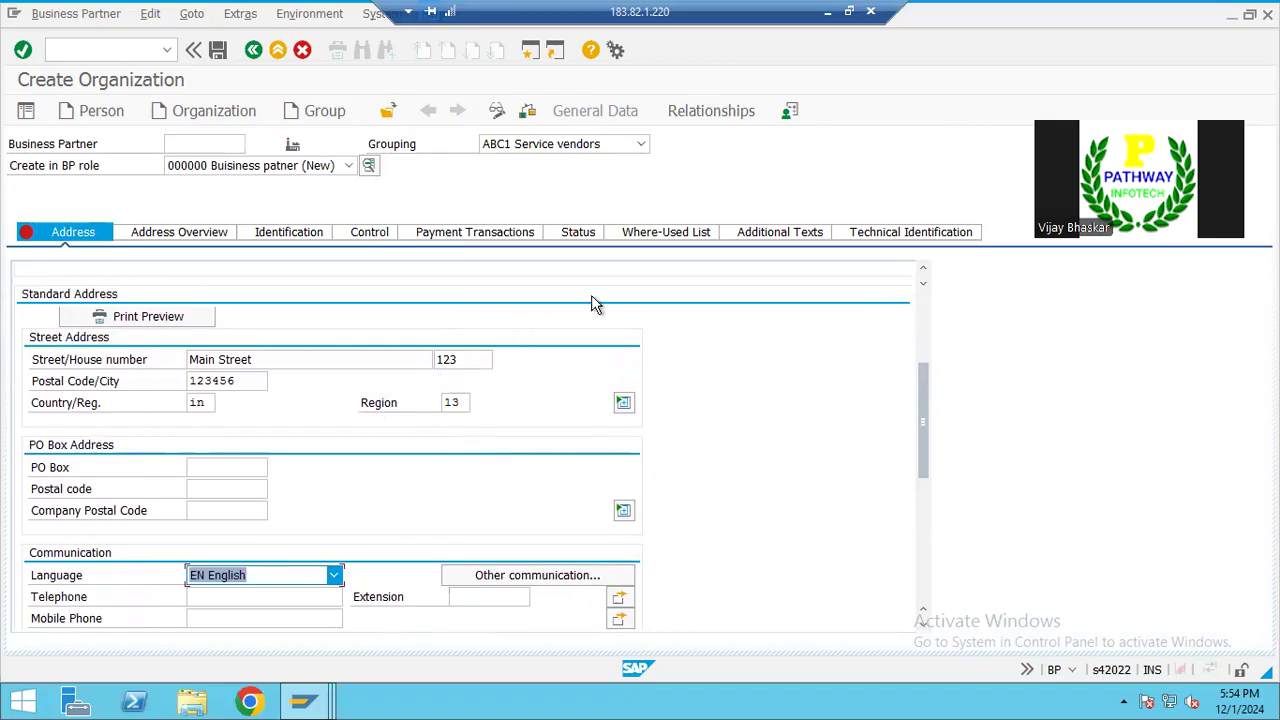
left_click(527, 113)
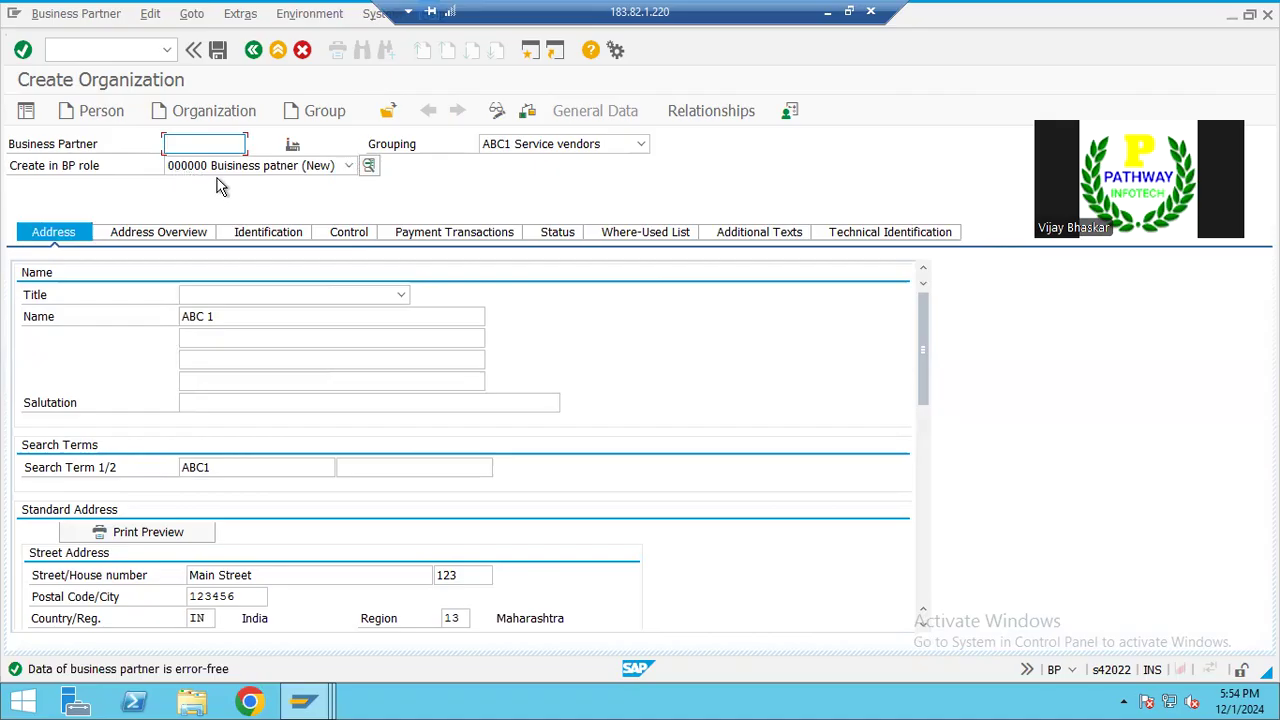
left_click(216, 47)
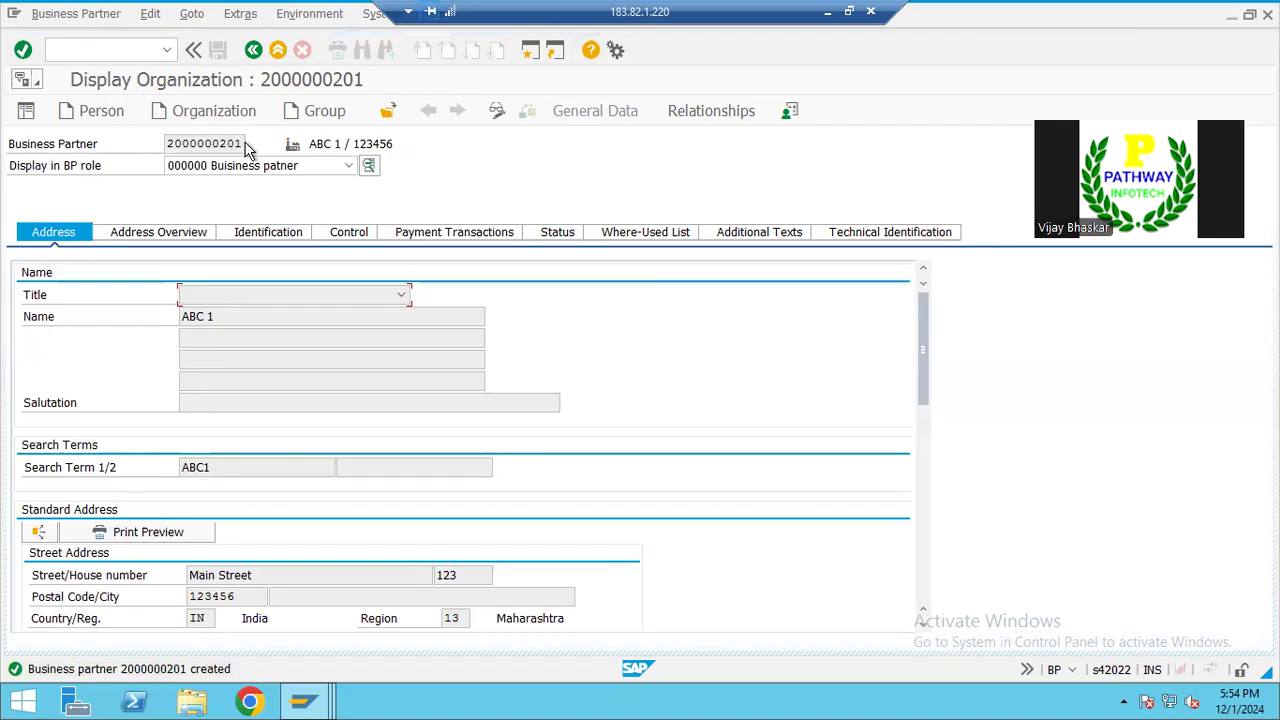
Step: Copy the new business partner number into cell F11 of the Excel sheet and label it BP in E11
left_click_drag(242, 143, 163, 144)
key("ctrl+c")
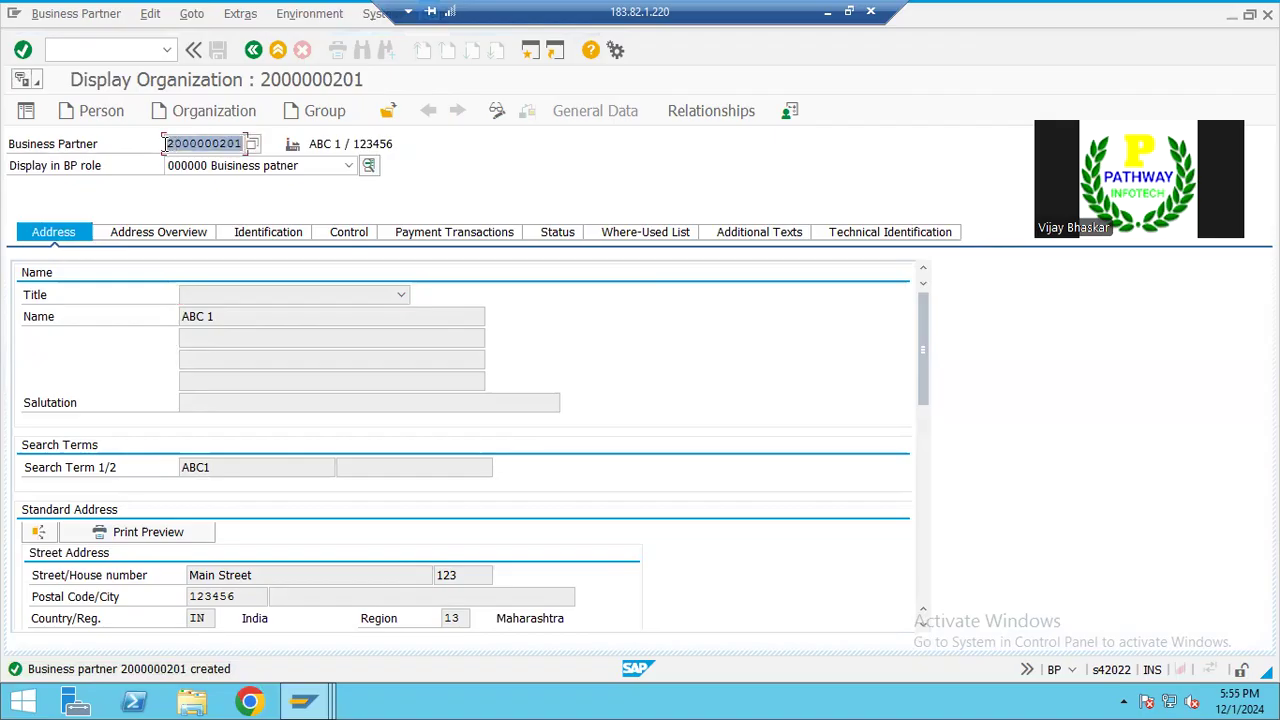
left_click(828, 12)
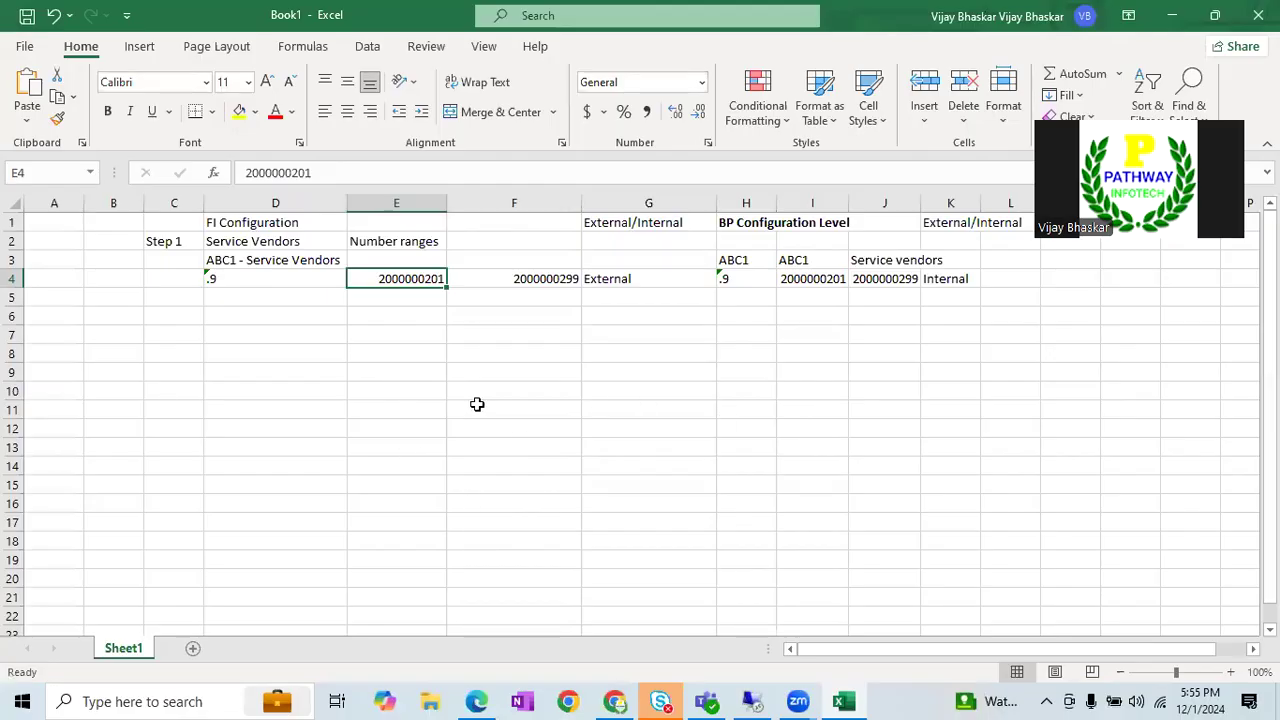
left_click(357, 406)
type("BP")
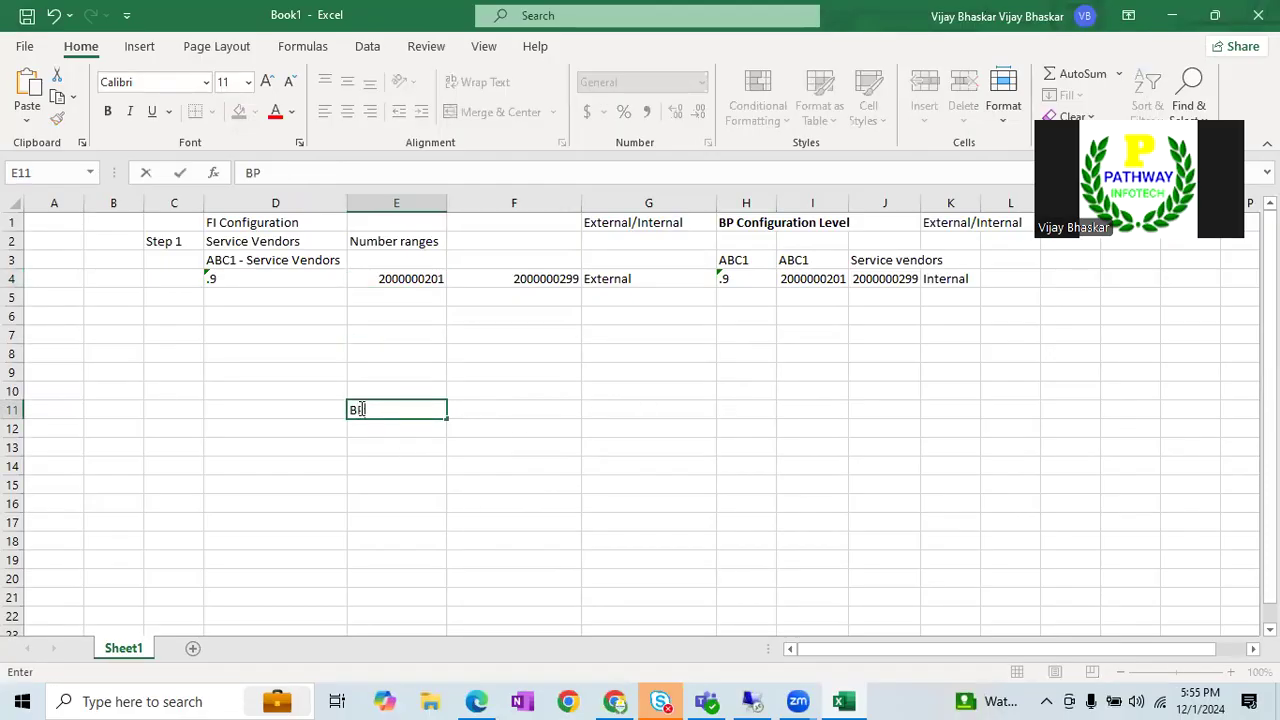
key("Tab")
key("ctrl+v")
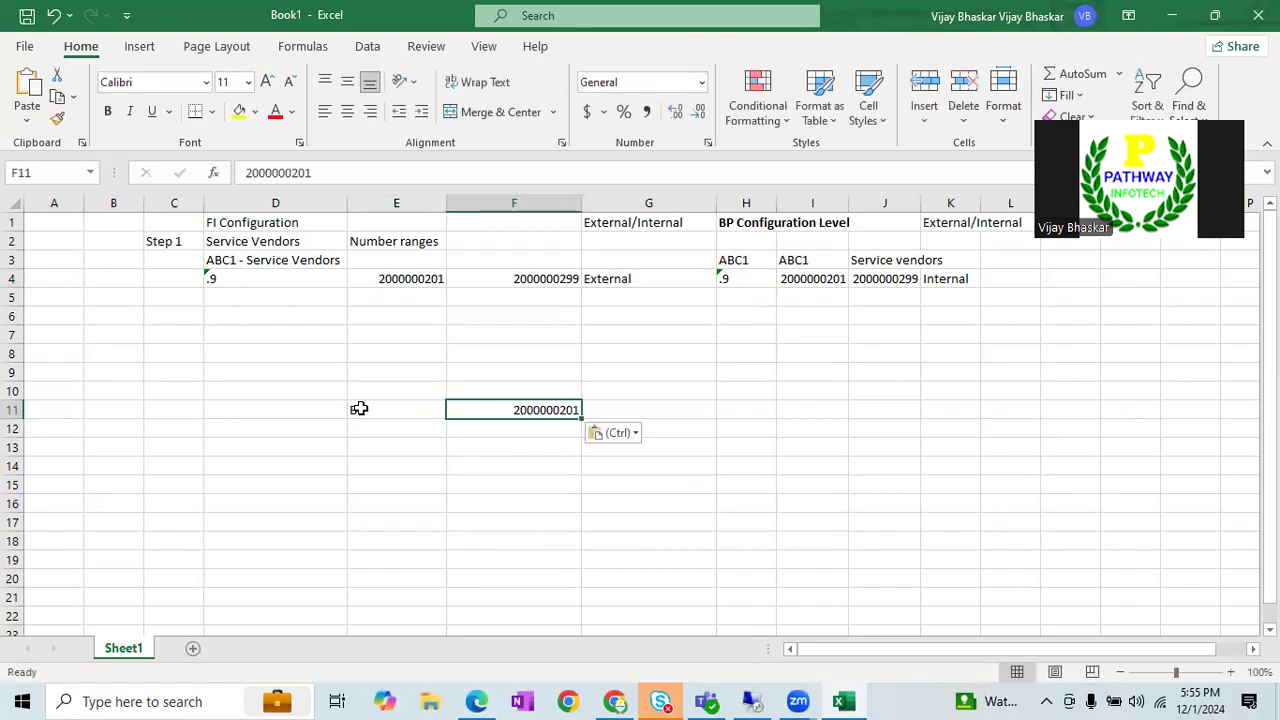
left_click(620, 410)
key("ctrl+s")
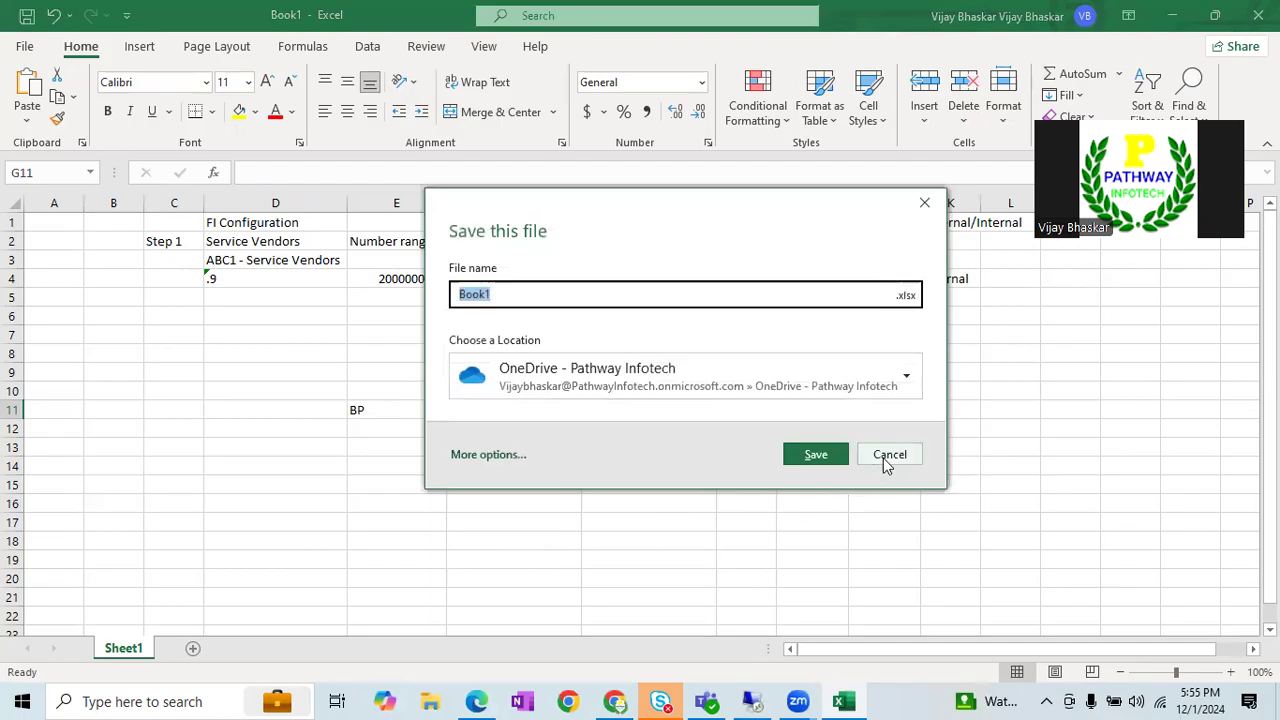
left_click(884, 456)
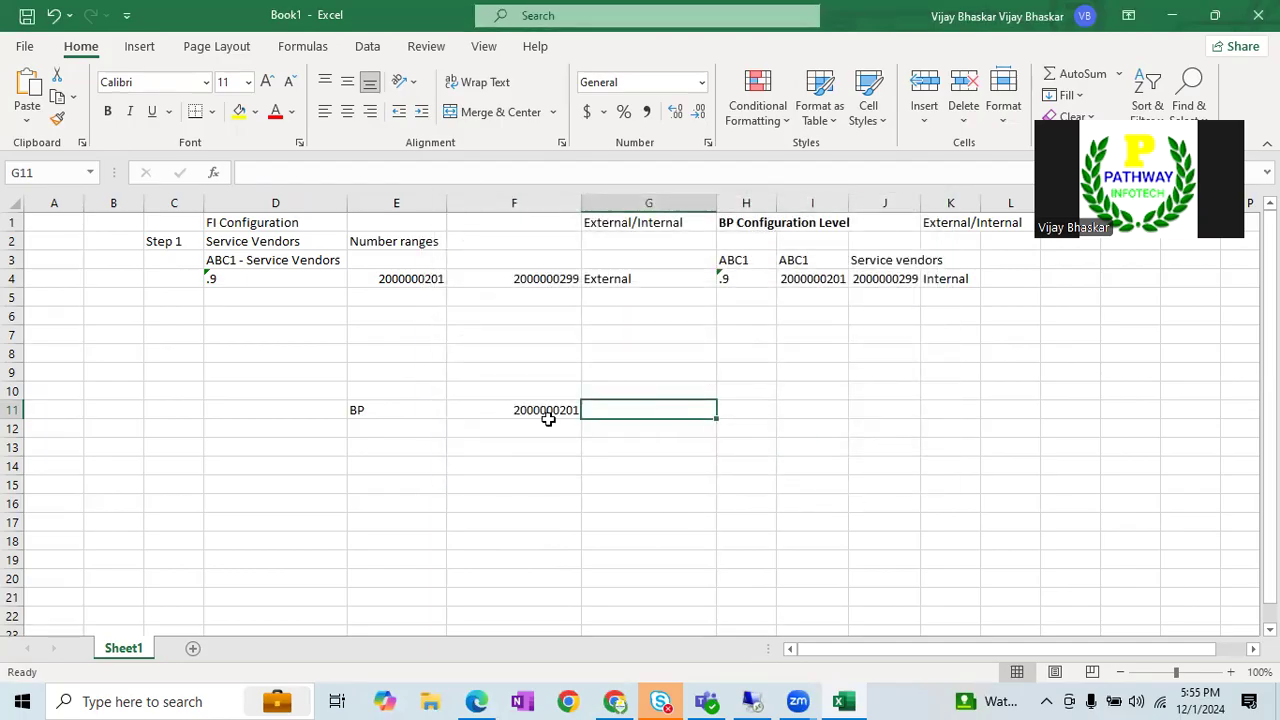
Step: Add the row label Vednor in cell E12, below the BP label
left_click(365, 437)
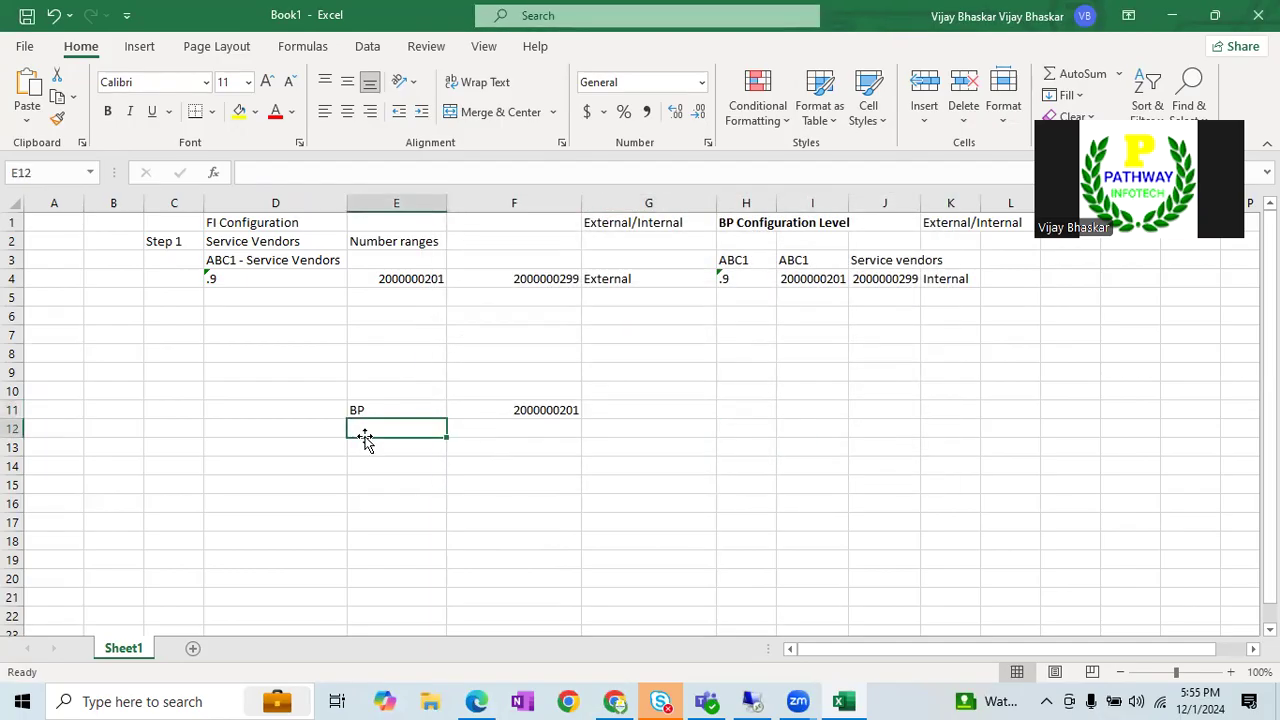
type("Vednor")
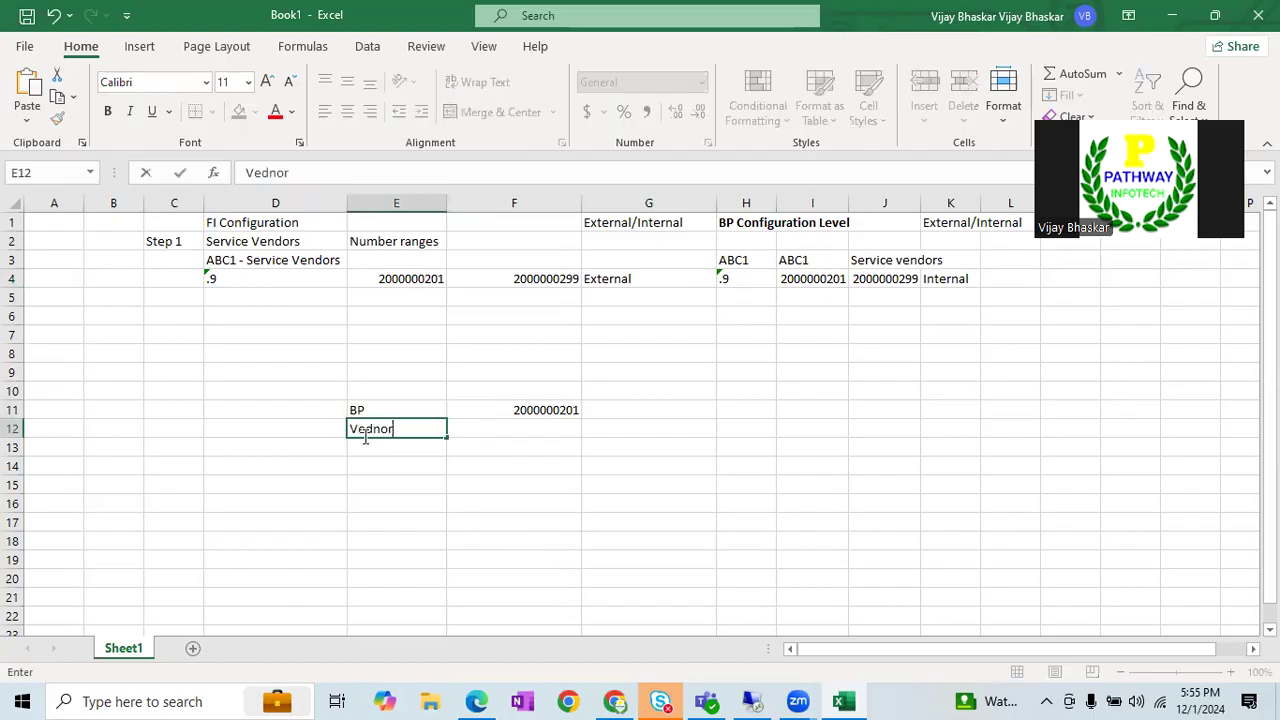
key("Tab")
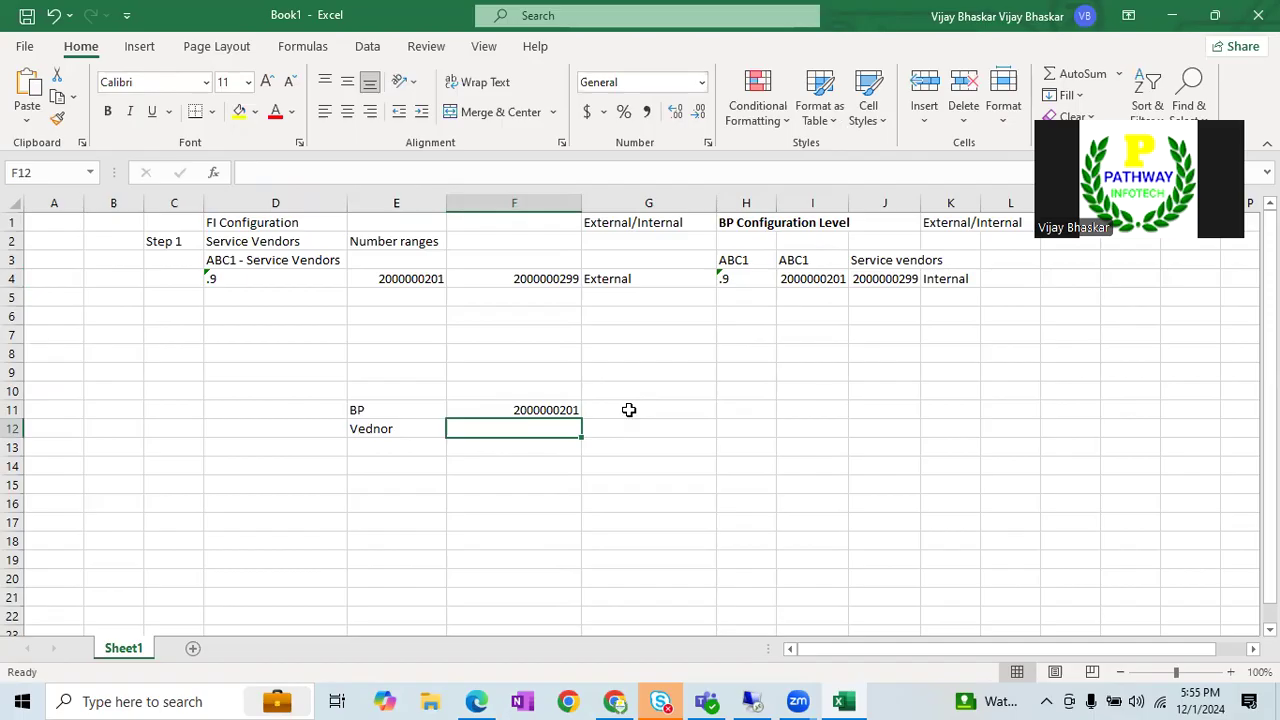
left_click(629, 410)
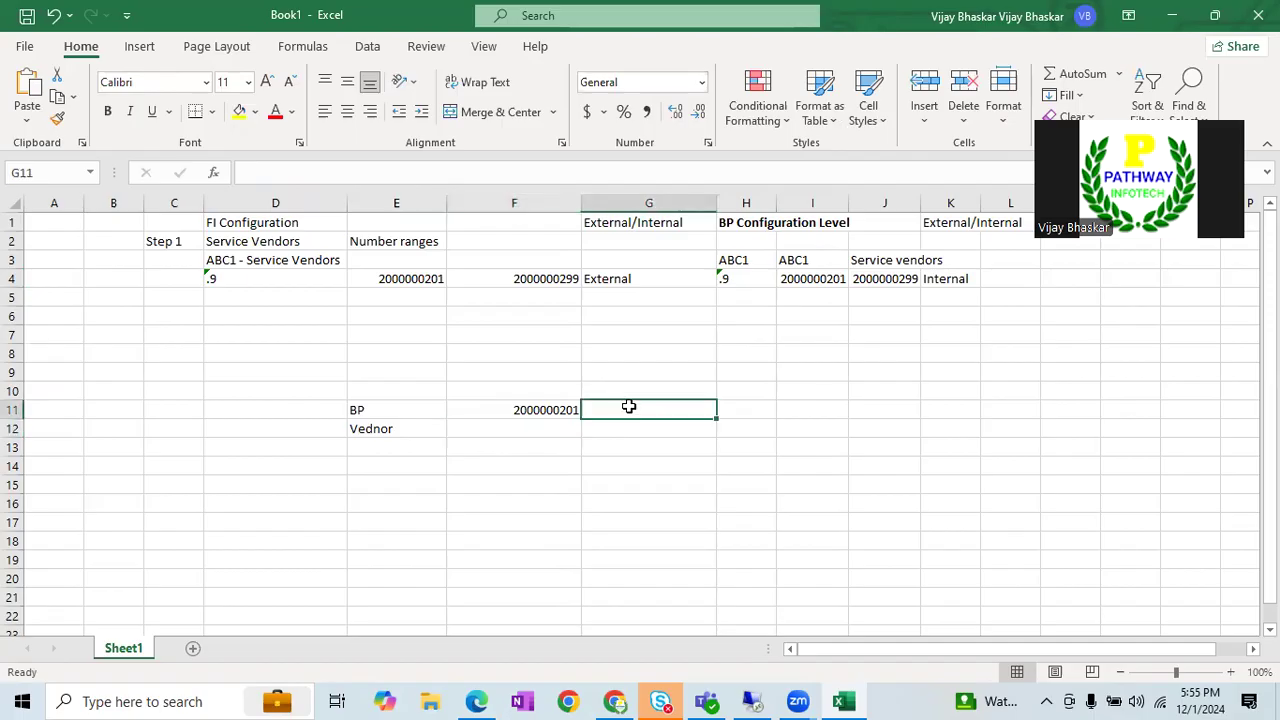
Step: Enter the column headings BP Number in F10 and Role in G10
left_click(522, 391)
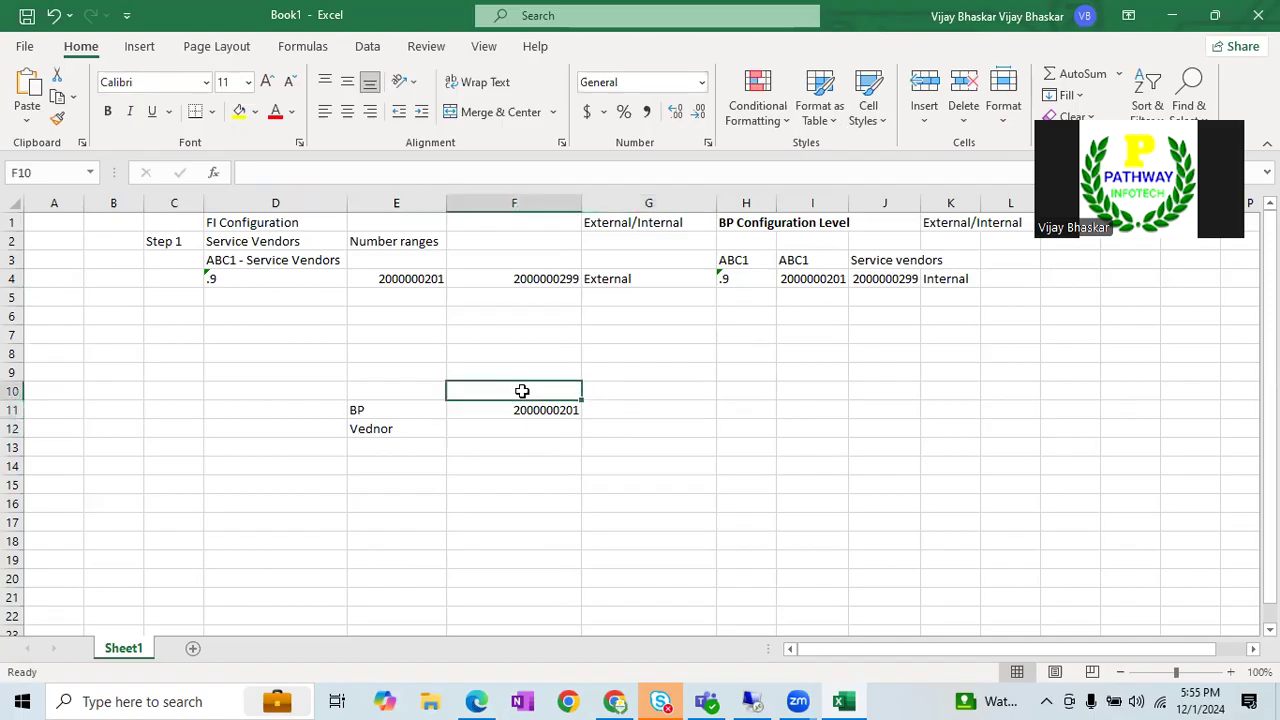
type("BP Number")
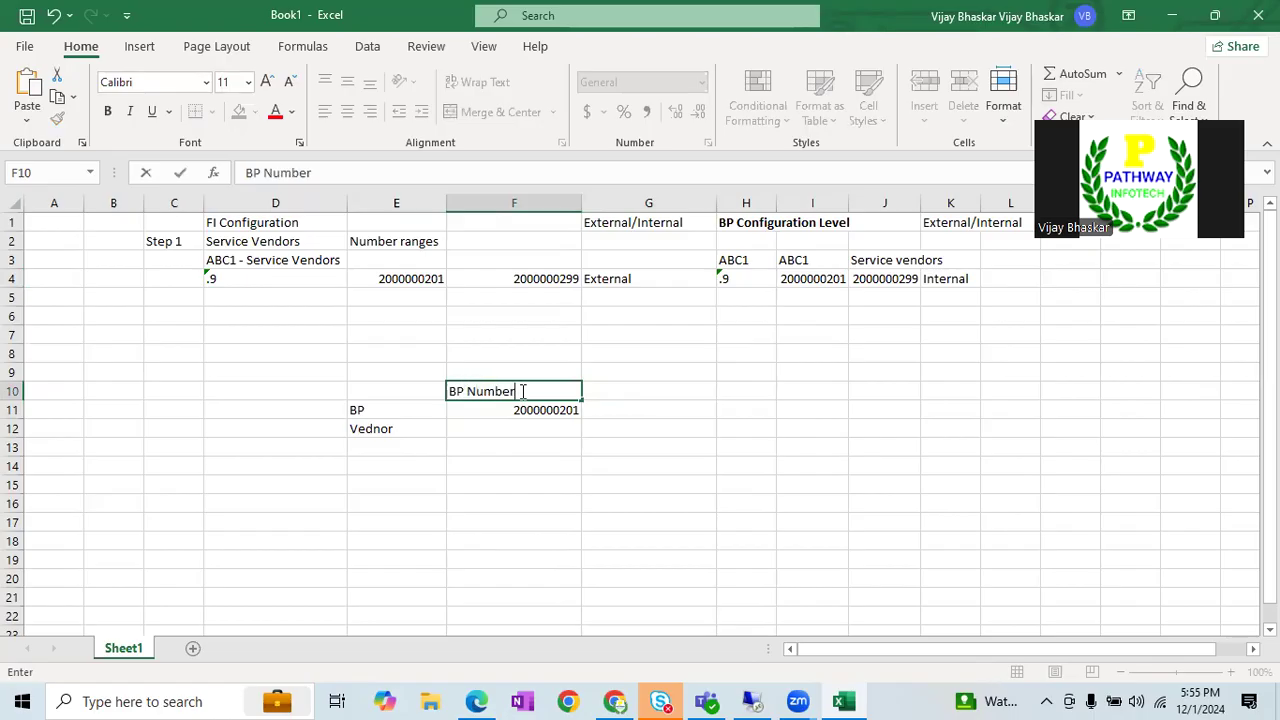
key("Tab")
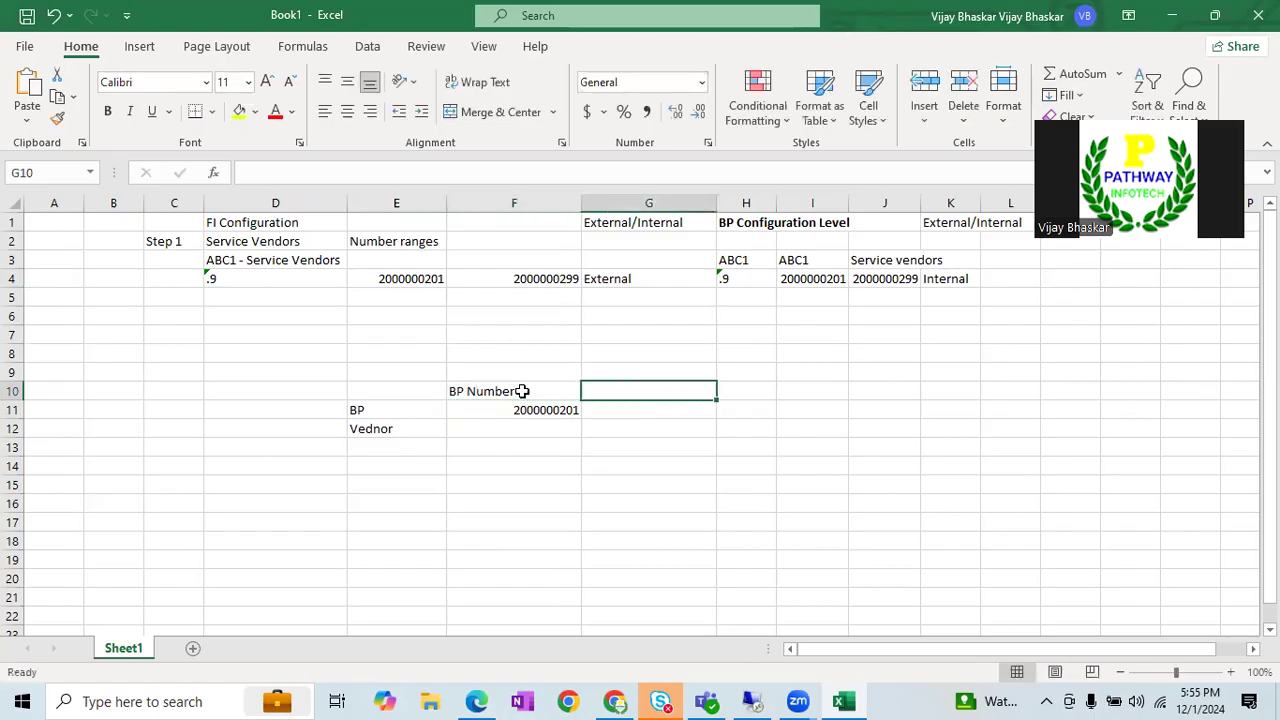
type("Role")
key("Return")
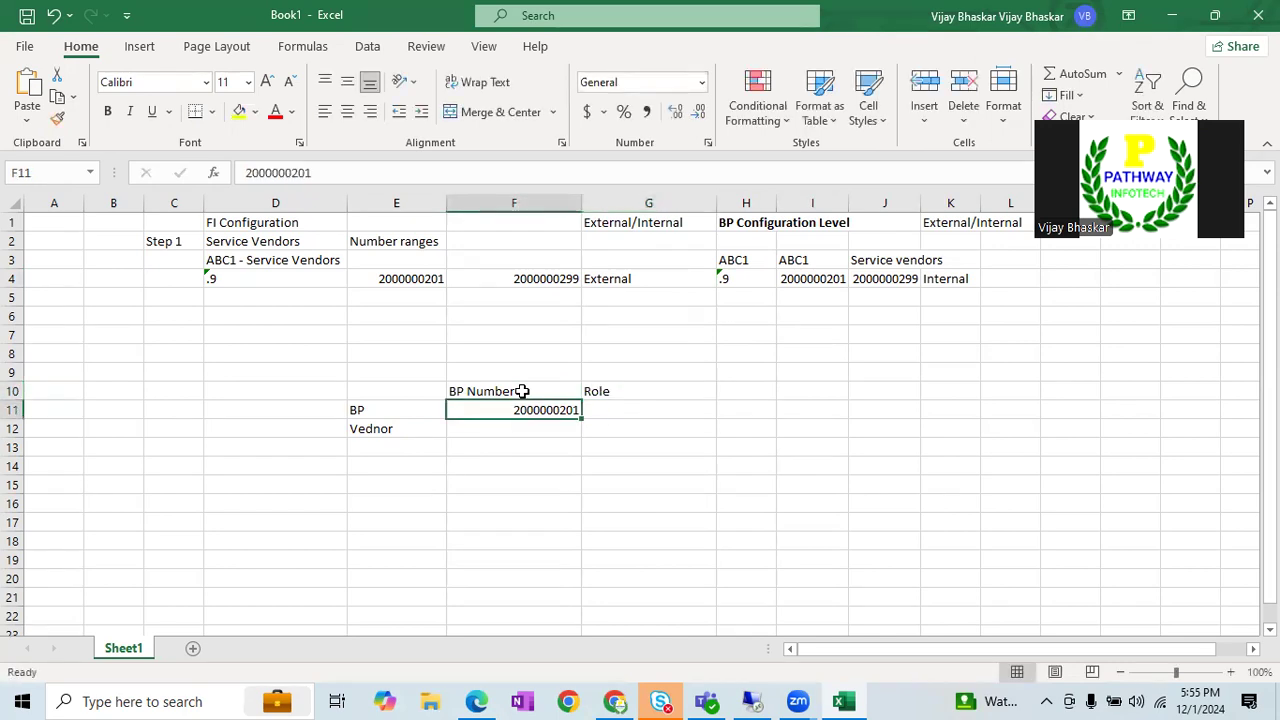
Step: Enter the role text "000000- Genral" in cell G11 beside the business partner number
key("Tab")
type("'000000- Genral")
key("Return")
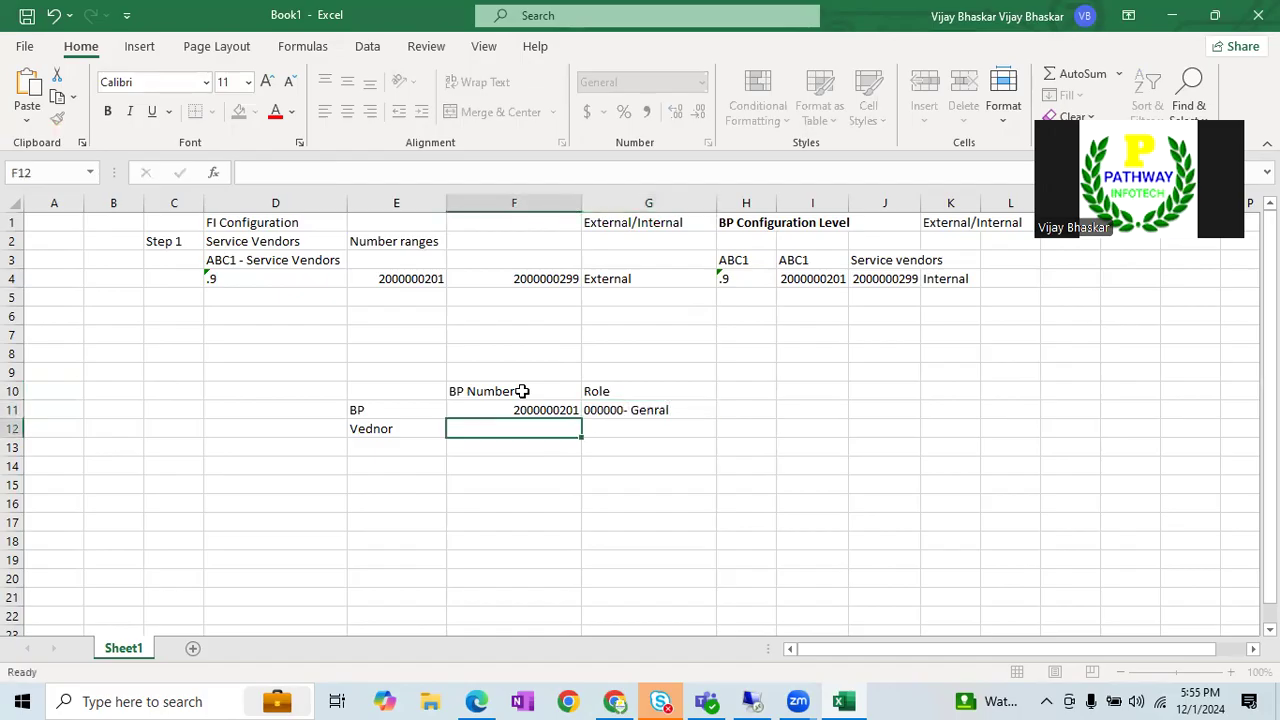
key("ctrl+s")
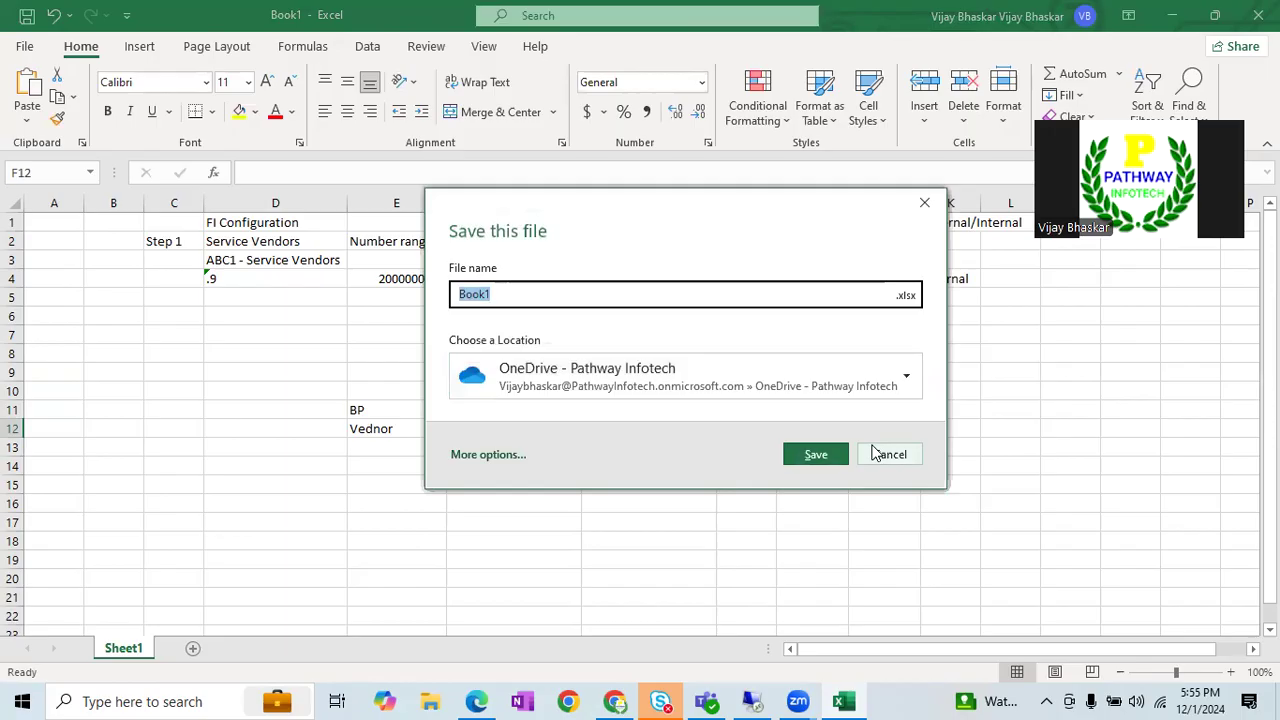
left_click(875, 454)
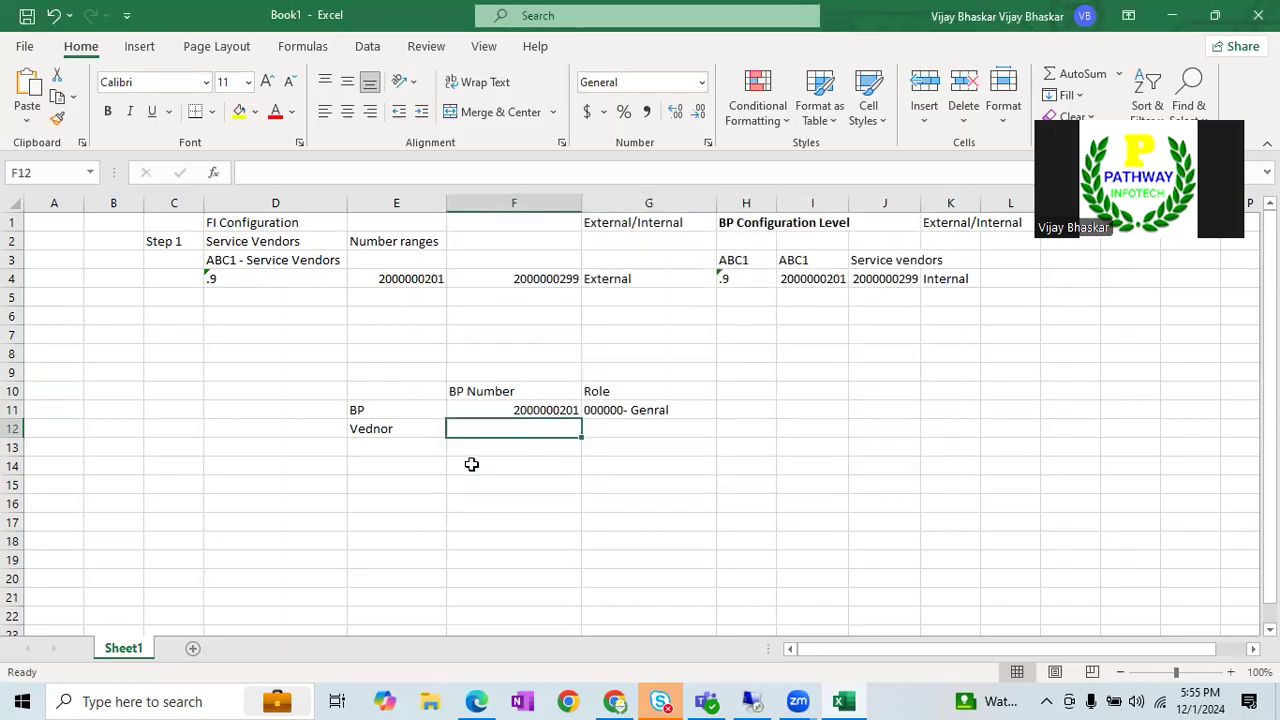
Step: Return to SAP, switch the ABC 1 organization to change mode and assign it the role FLVN00 FI Vendor
left_click(544, 407)
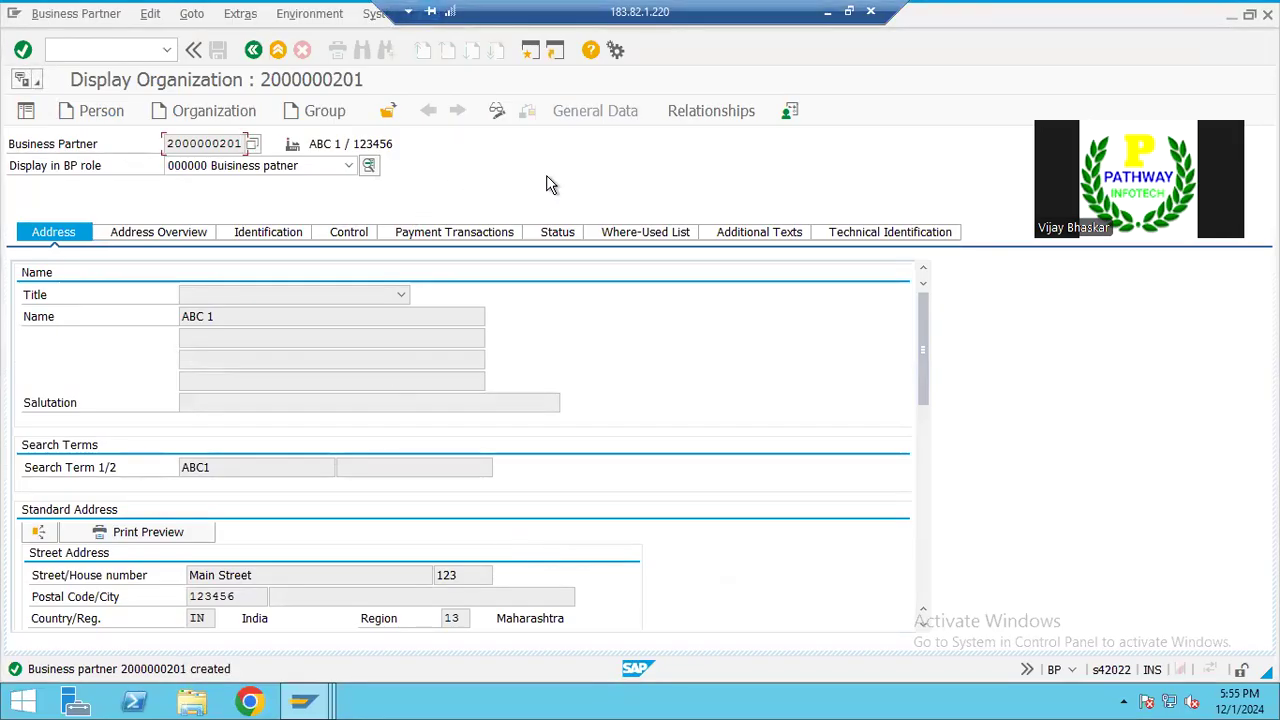
left_click(497, 111)
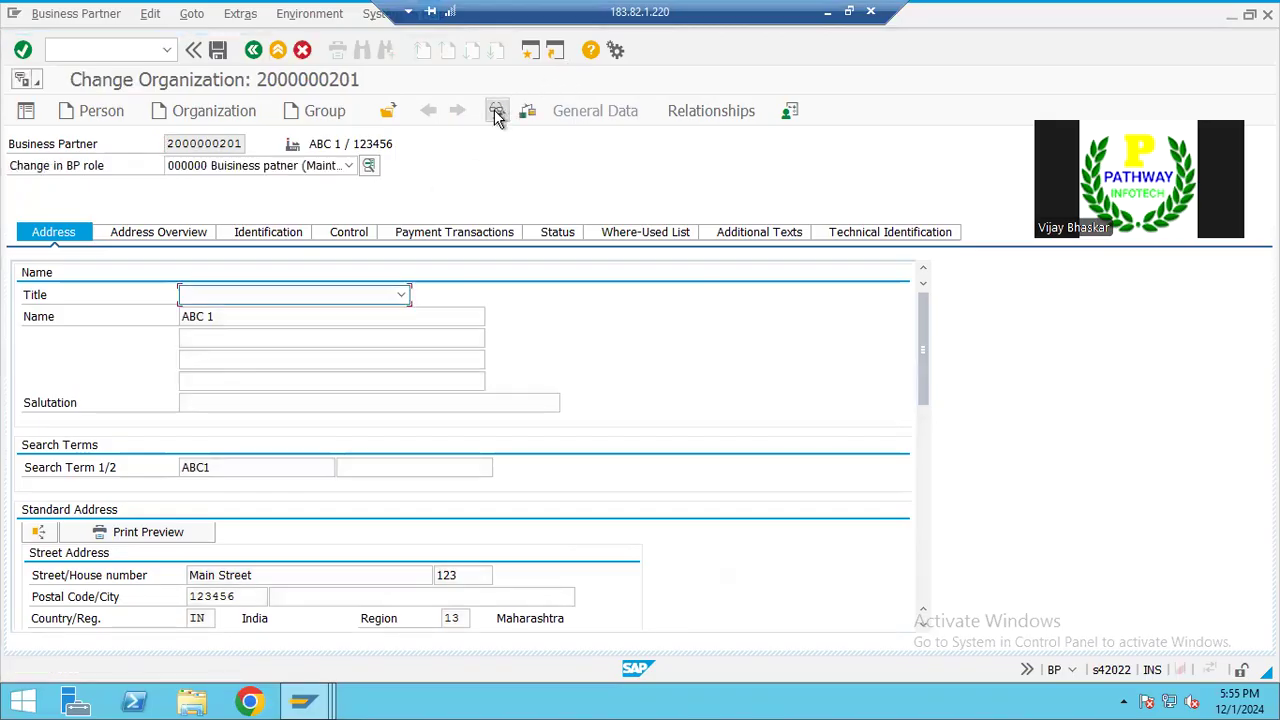
left_click(349, 166)
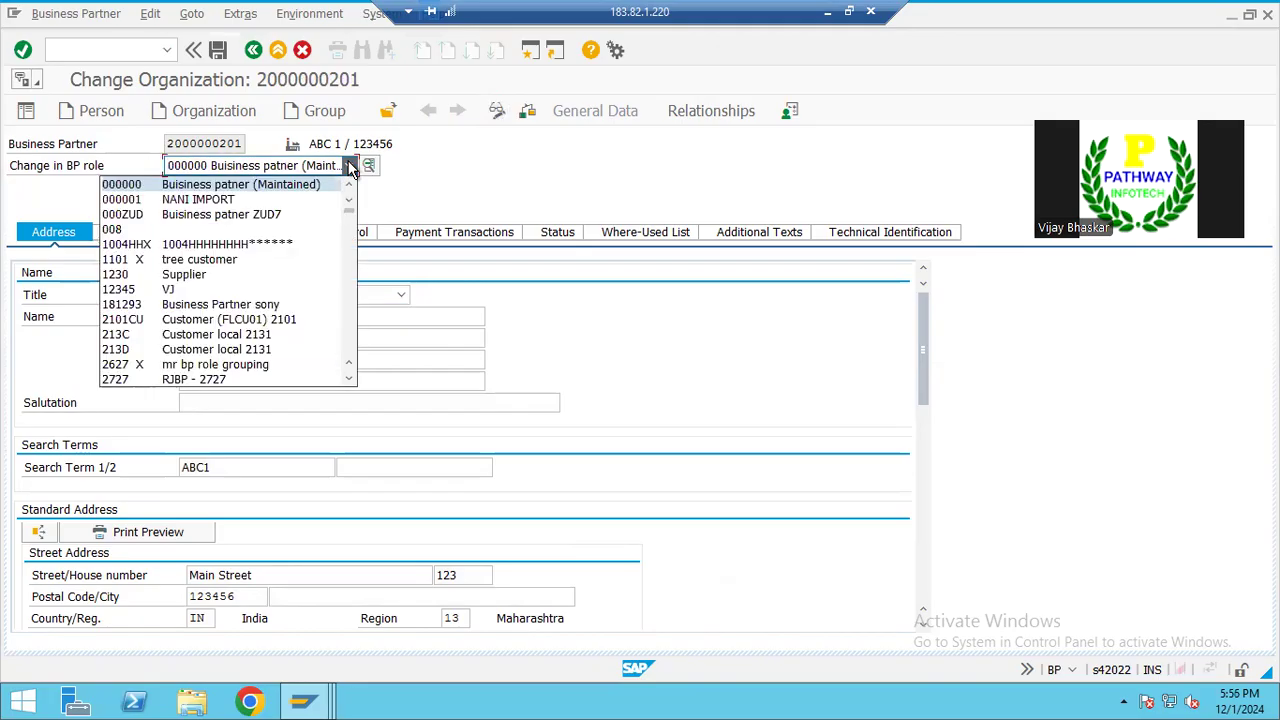
type("flv")
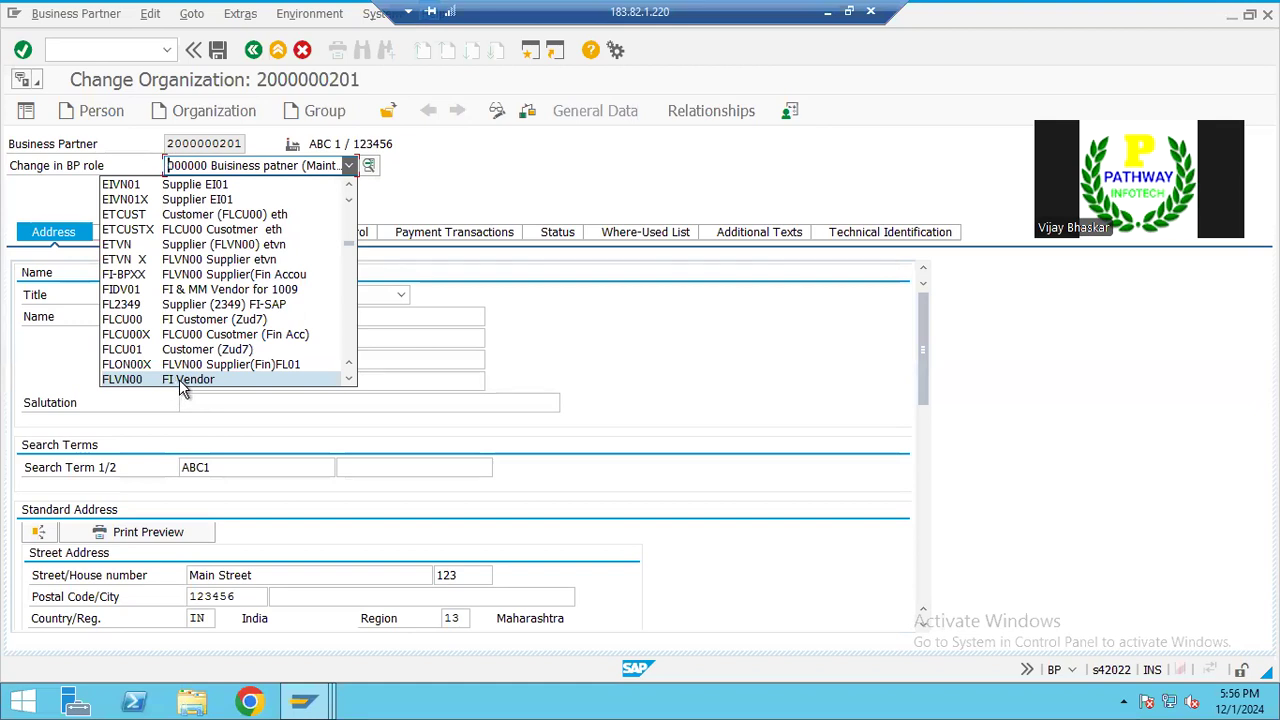
left_click(180, 380)
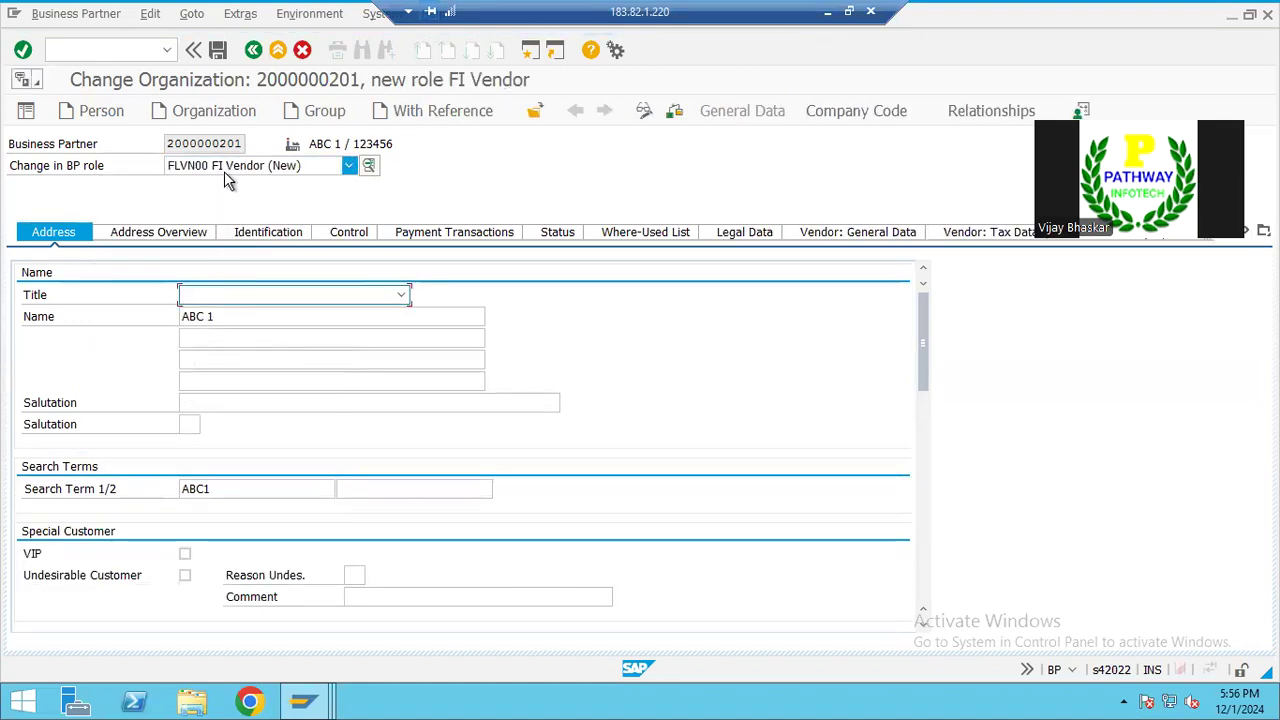
Step: Open the vendor's company code data, create company code 2525 for it and adopt the entry
left_click(850, 114)
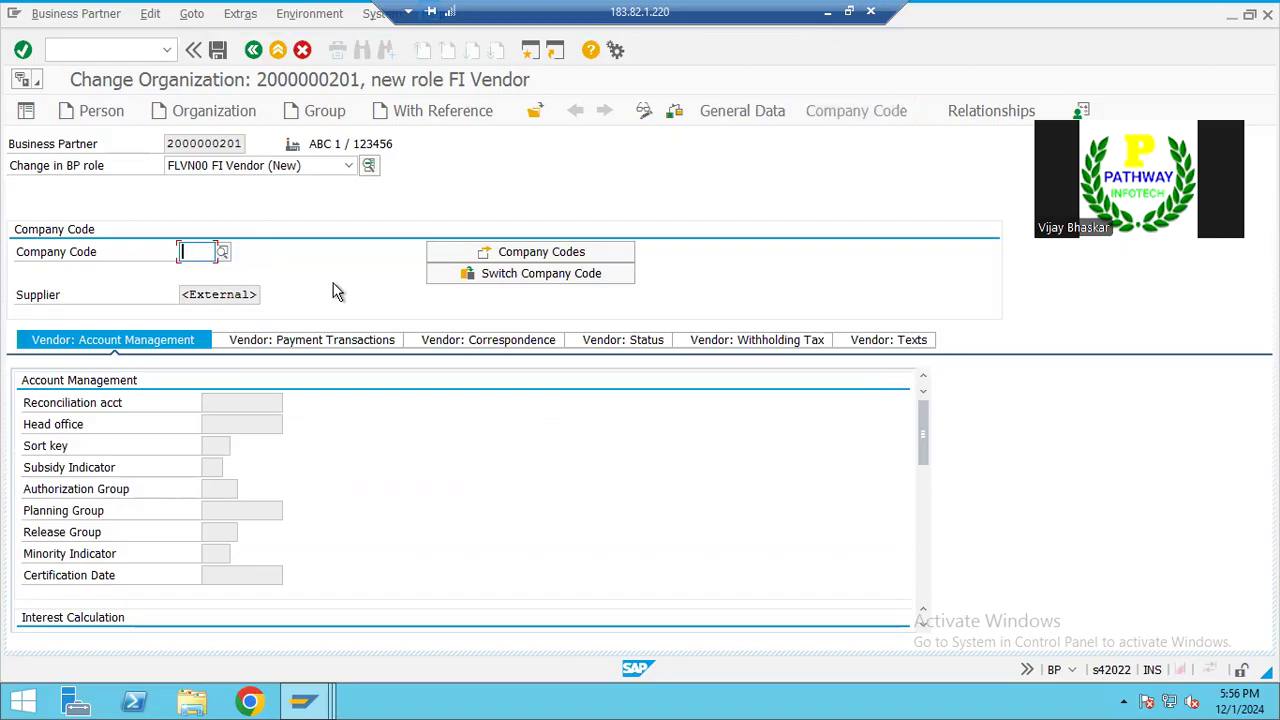
type("2525")
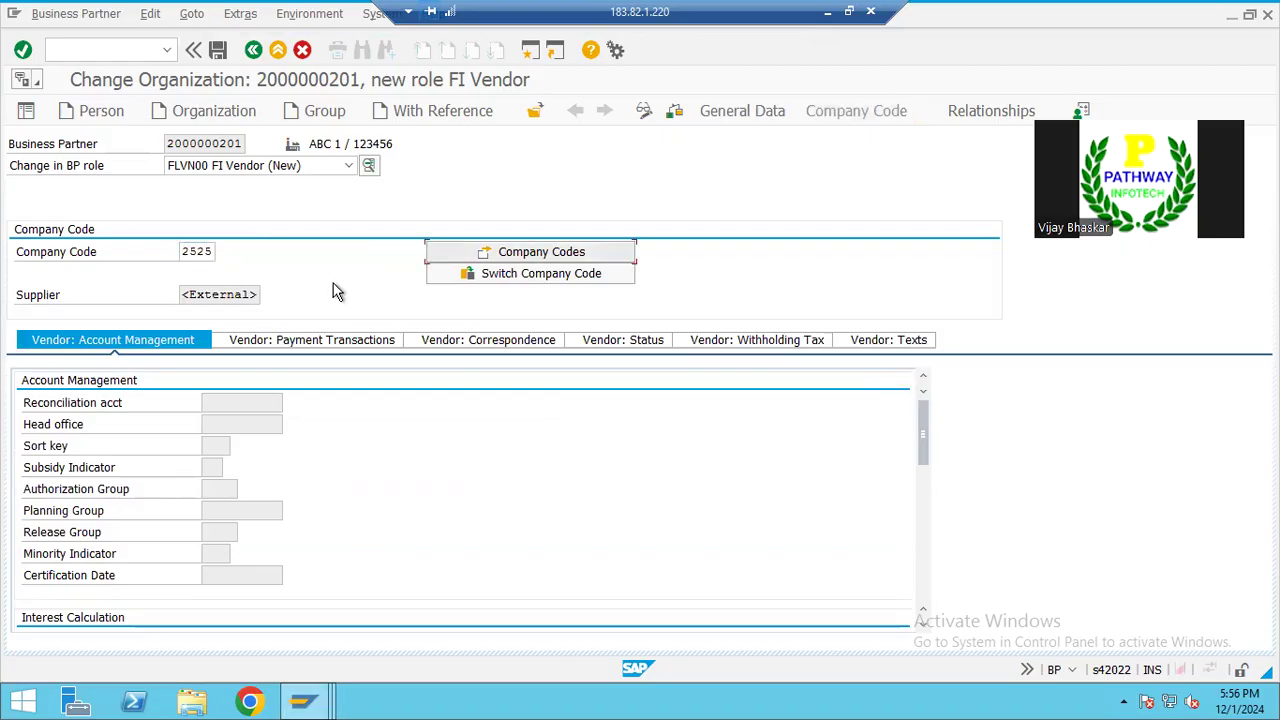
left_click(518, 256)
left_click(380, 347)
type("2525")
key("Return")
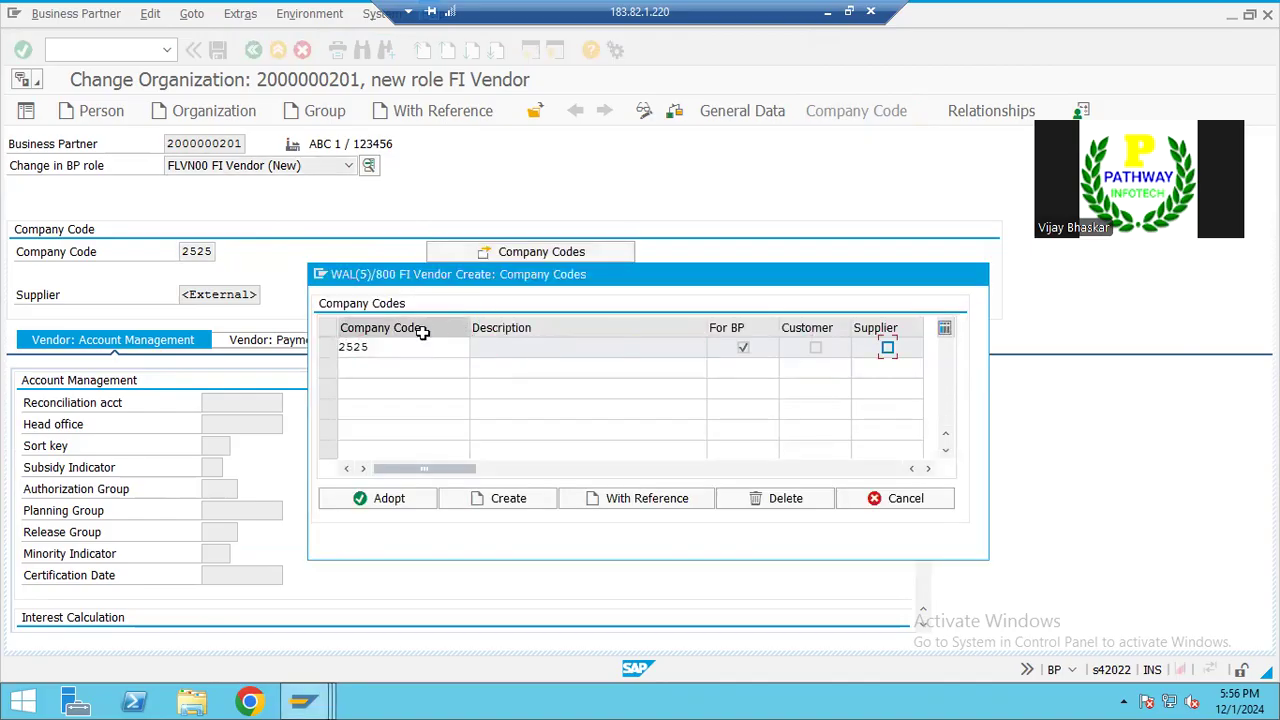
left_click(328, 348)
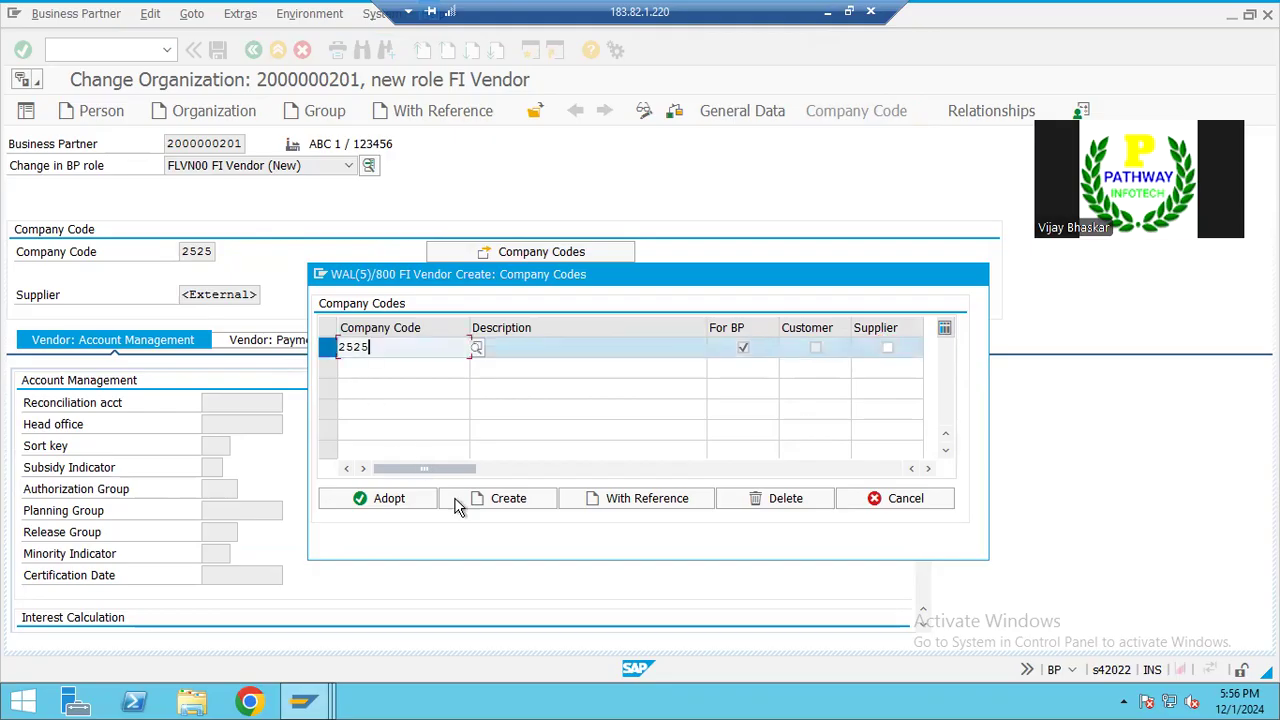
left_click(490, 505)
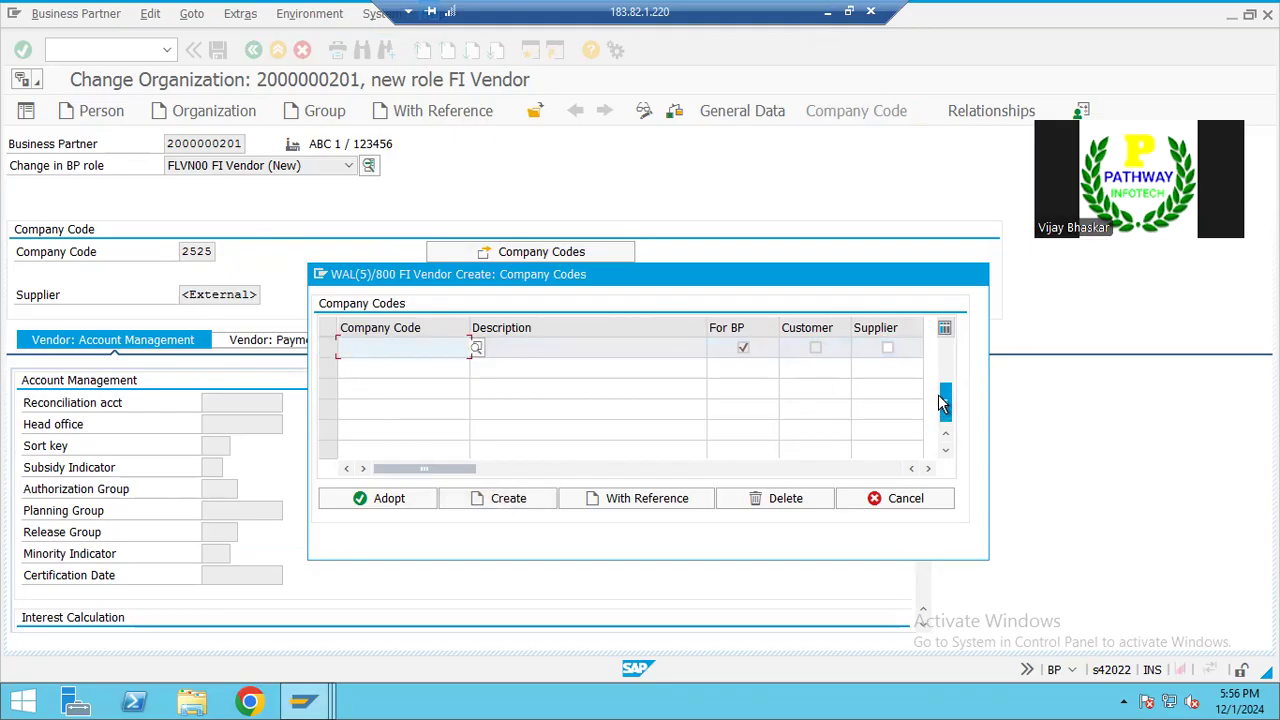
left_click_drag(942, 403, 949, 332)
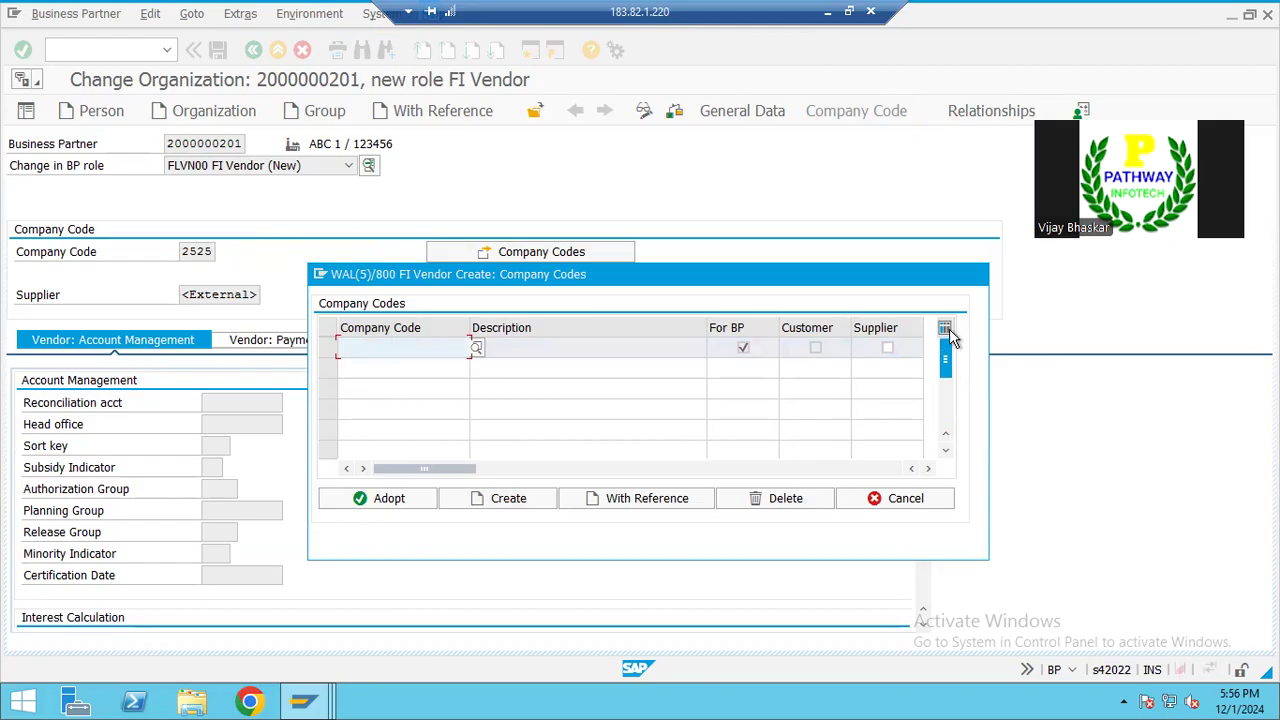
left_click(328, 347)
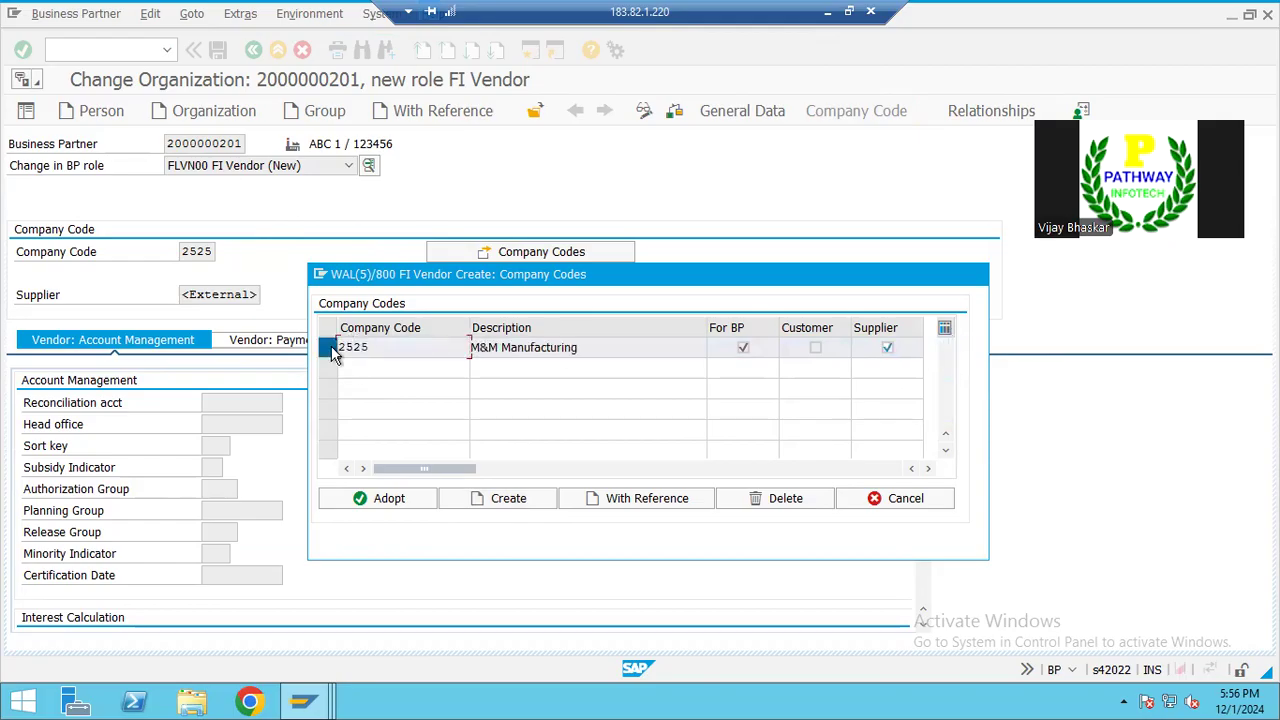
left_click(389, 498)
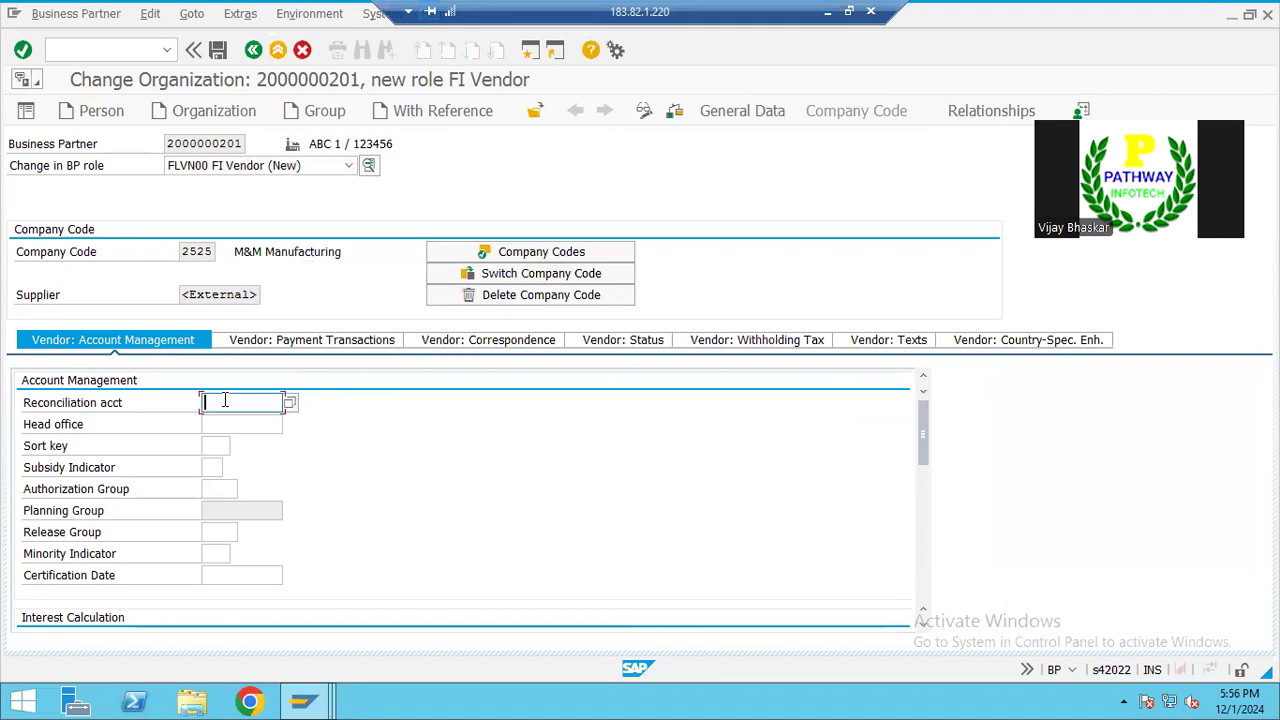
Step: Set the vendor's reconciliation account to 100502 Sundry Creditors Local in the account management data
left_click(289, 402)
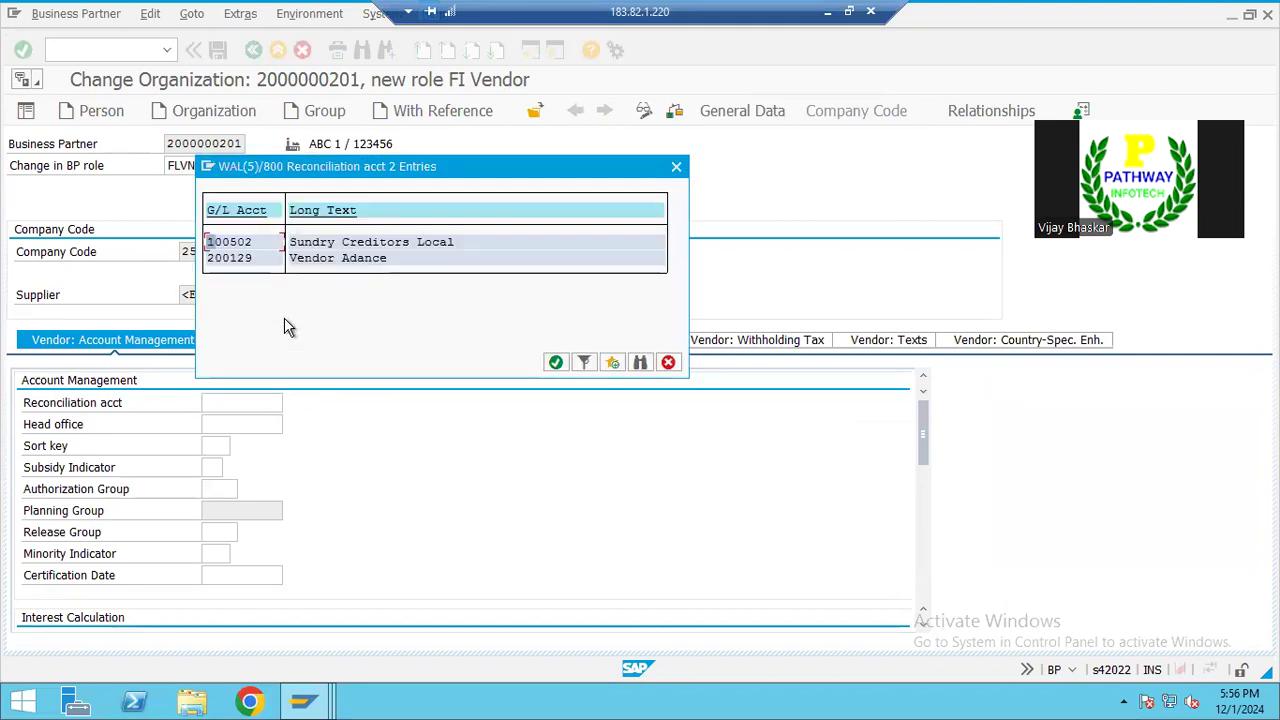
left_click(230, 243)
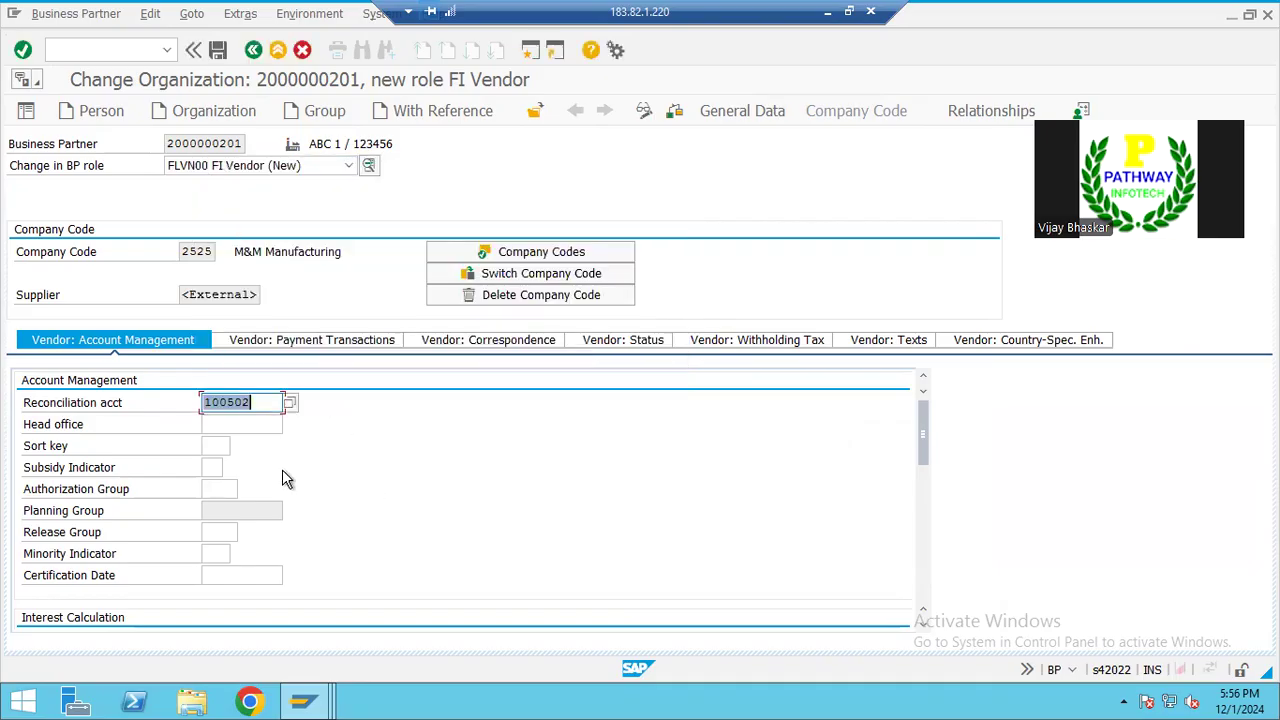
left_click(214, 445)
left_click(218, 464)
Step: Set the vendor's terms of payment to 0001 and enable Check Double Invoice
left_click(282, 340)
type("0001")
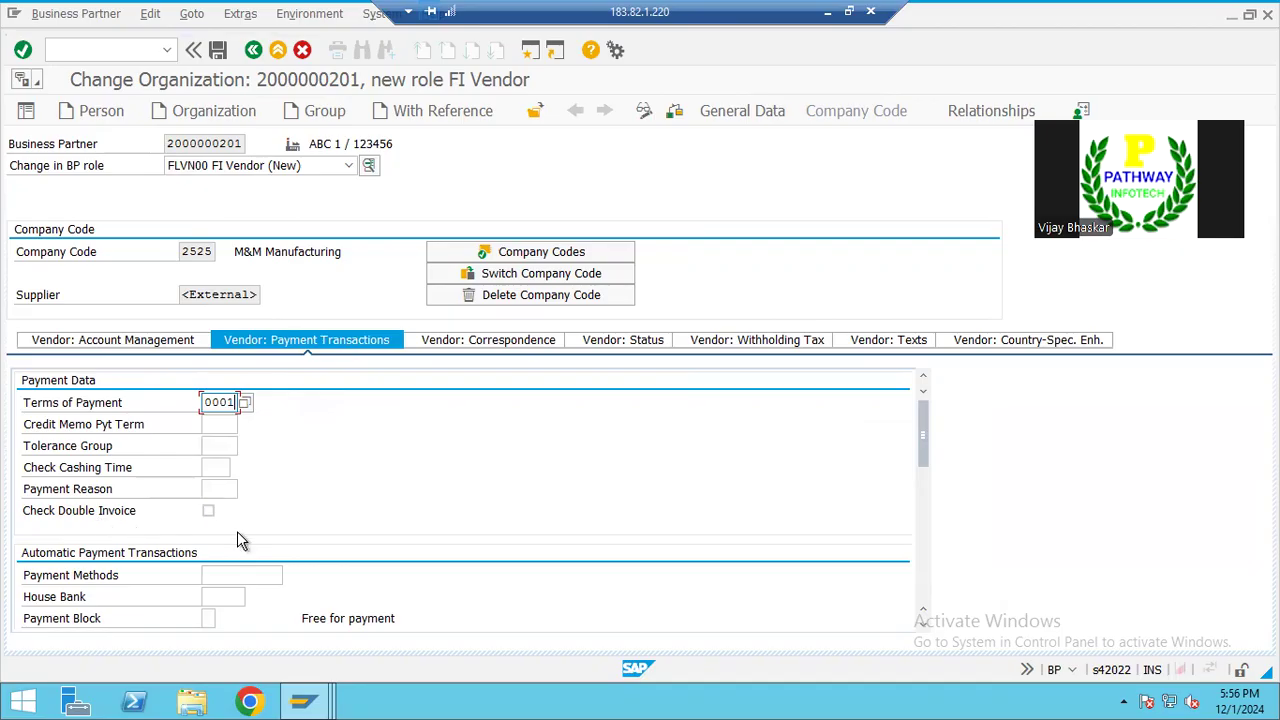
left_click(208, 511)
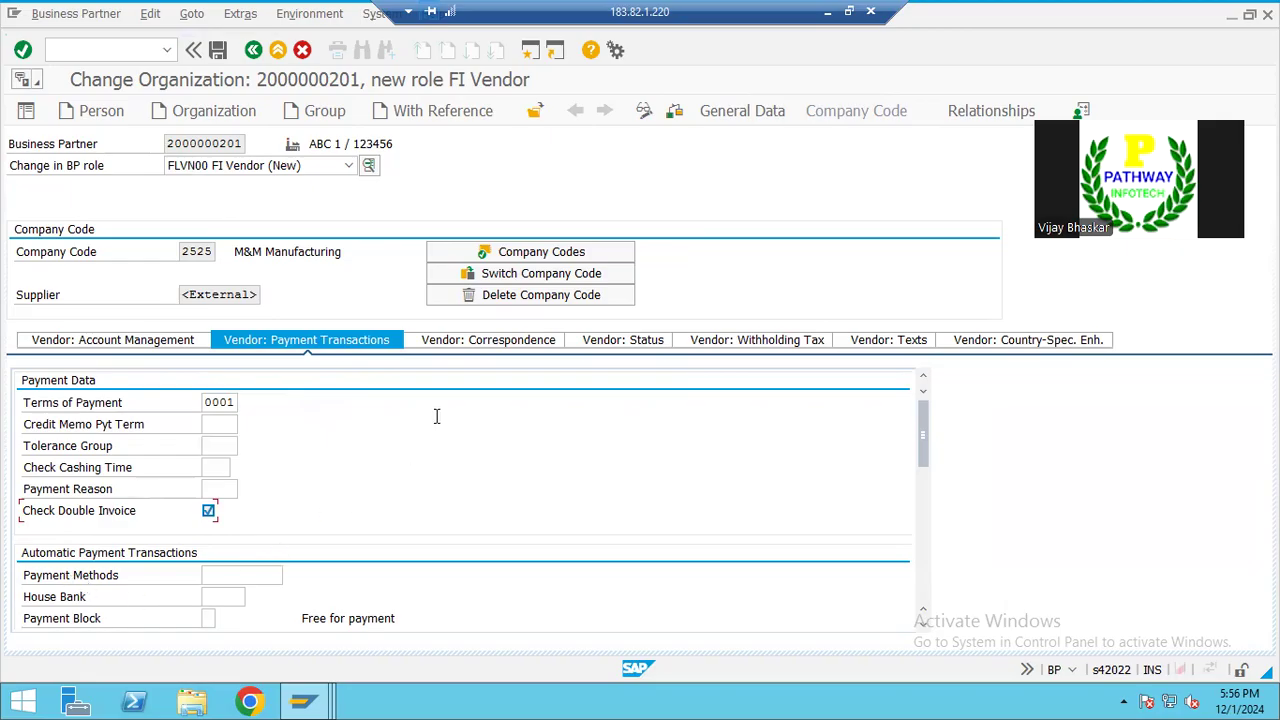
key("Return")
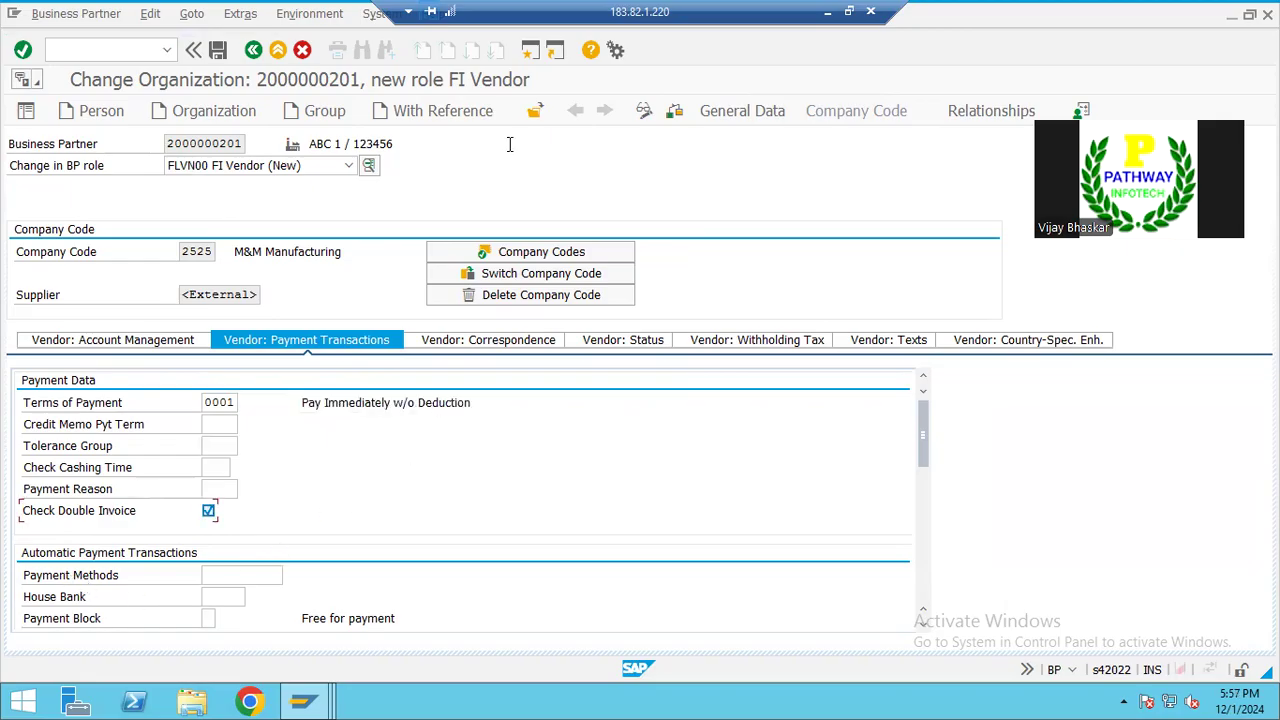
Step: Check the business partner data for errors and save the FI Vendor role
left_click(672, 118)
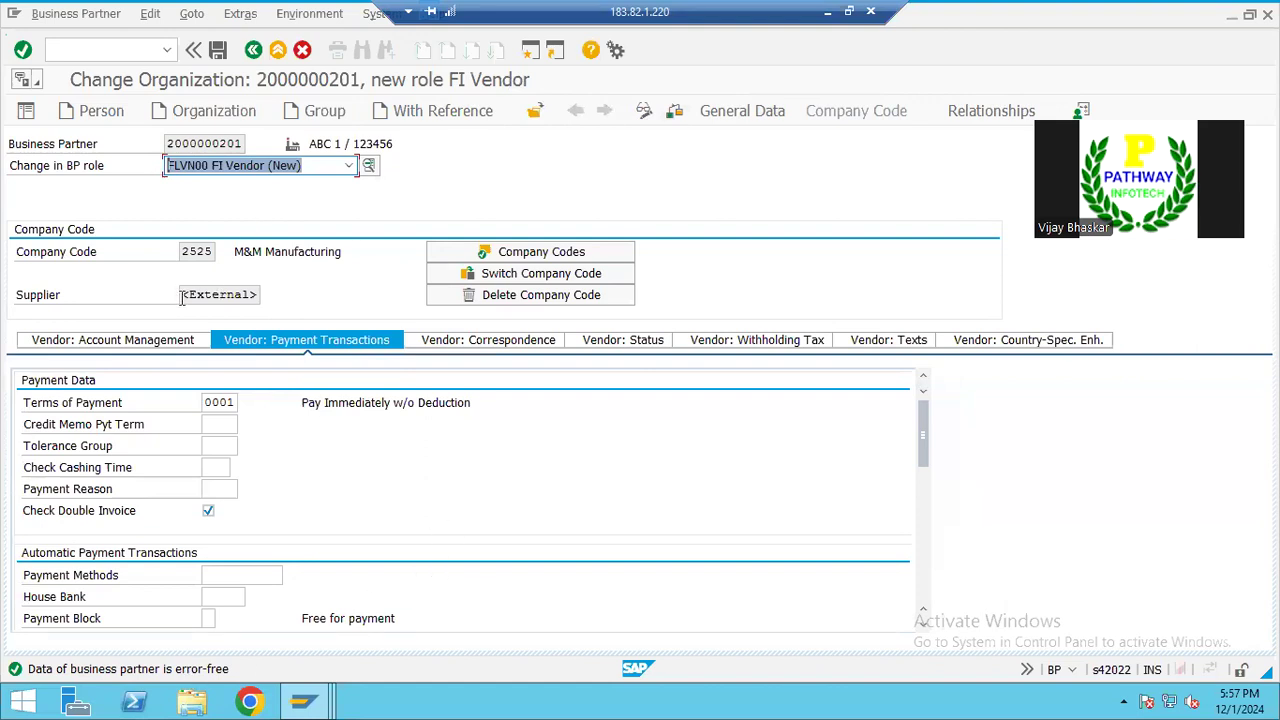
left_click_drag(241, 143, 169, 143)
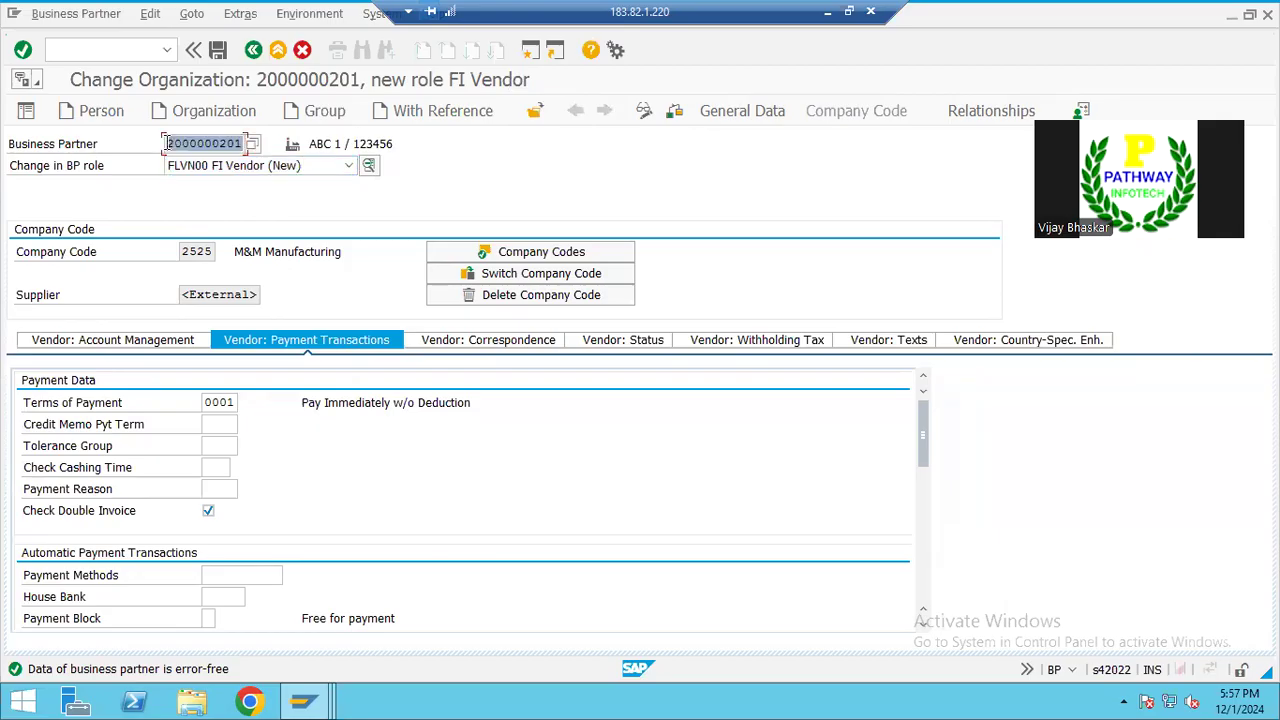
left_click(169, 143)
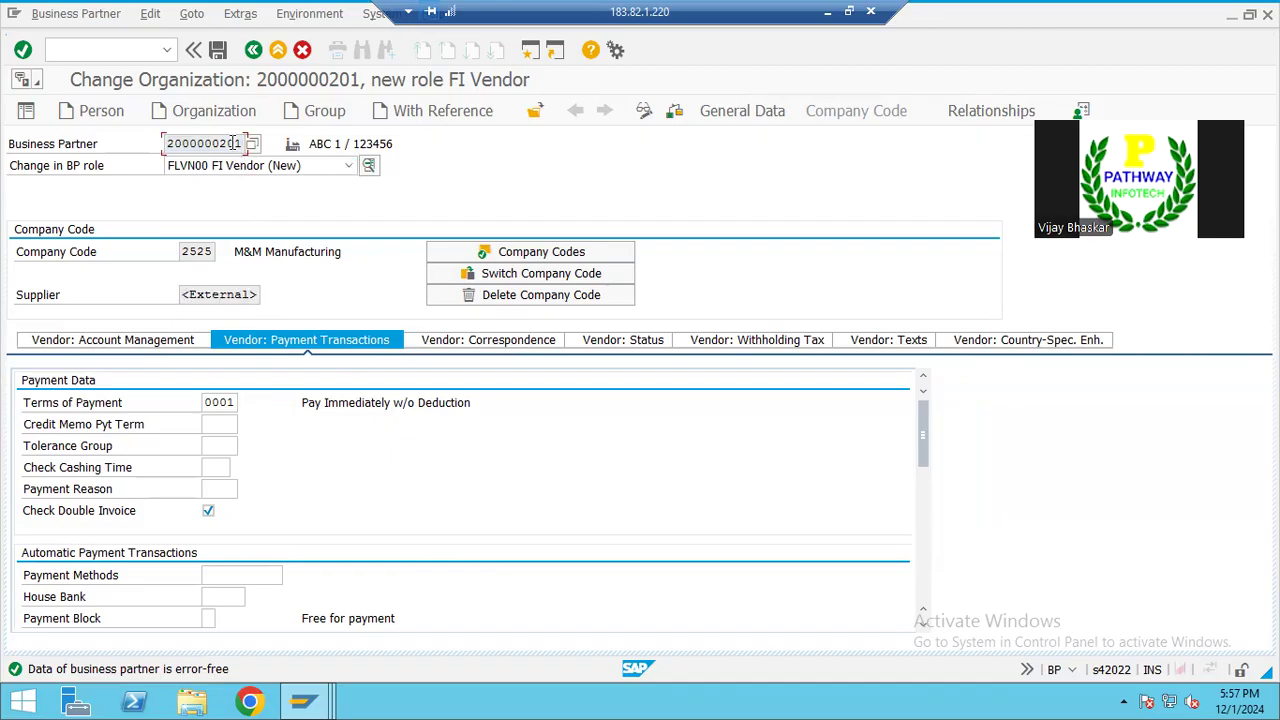
left_click(218, 52)
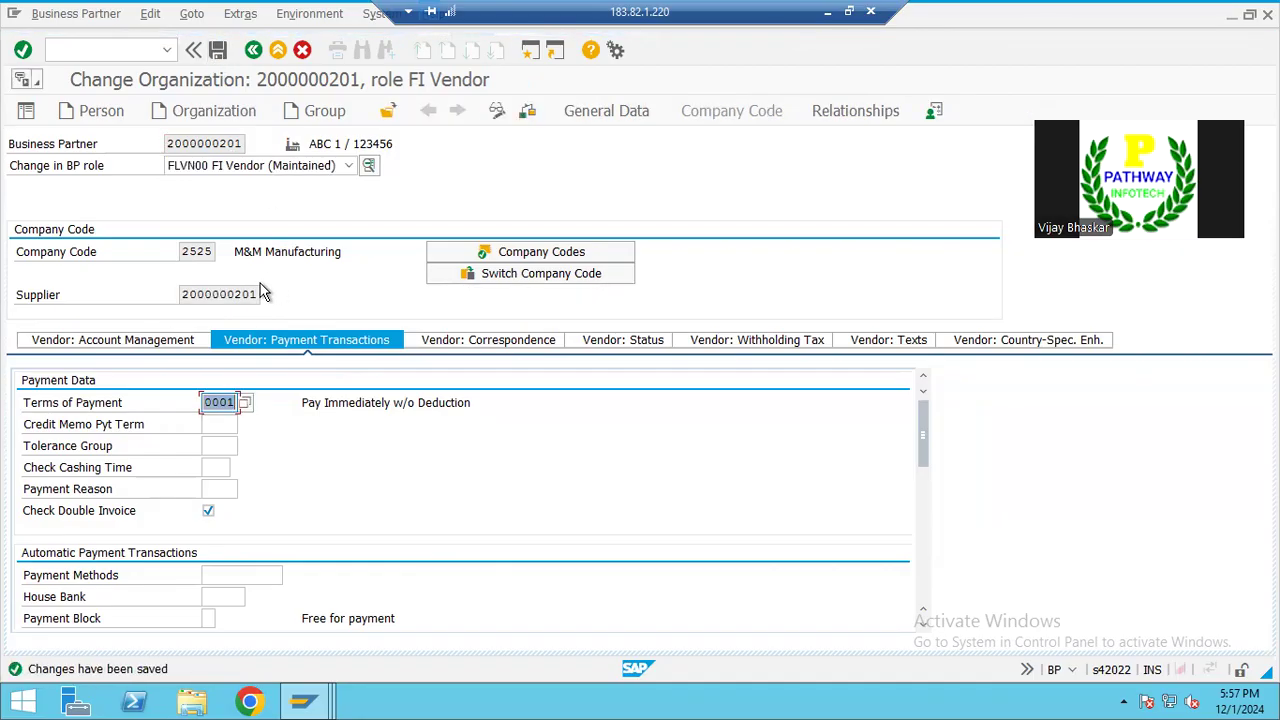
Step: Copy the supplier number from the vendor record and paste it into cell F12 of the Excel sheet
left_click_drag(260, 294, 183, 294)
key("ctrl+c")
left_click(181, 294)
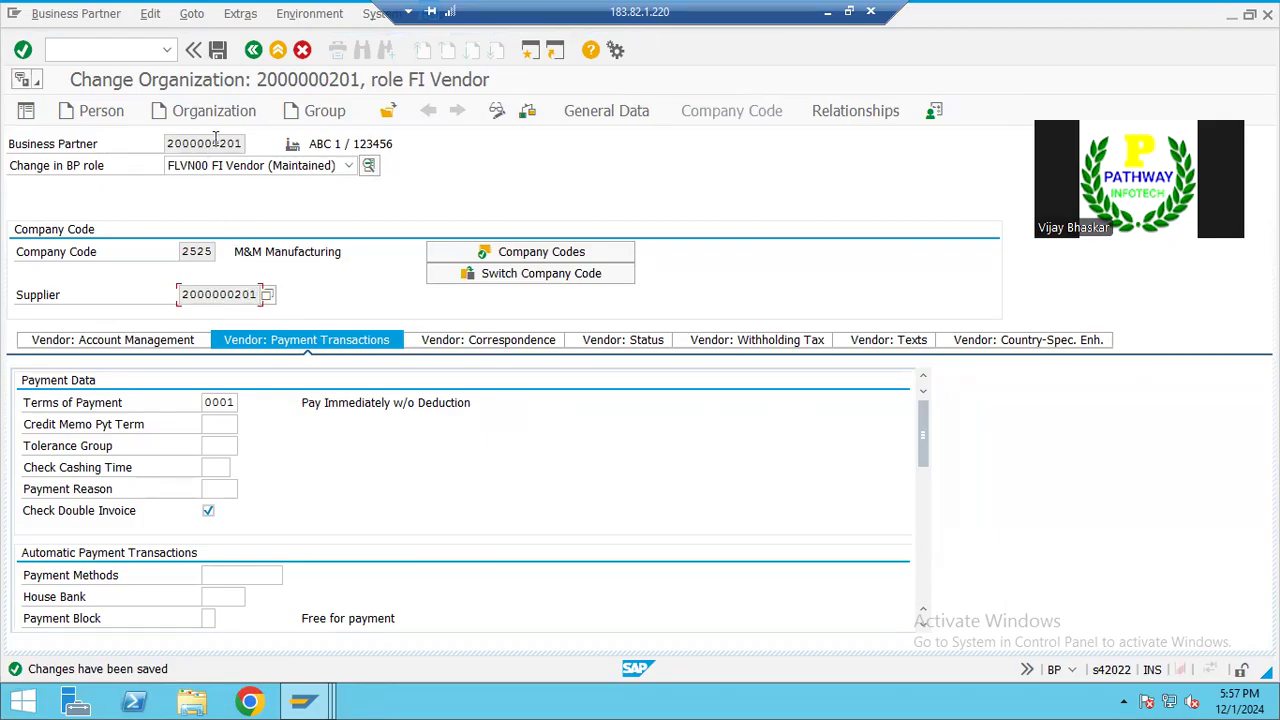
left_click(829, 14)
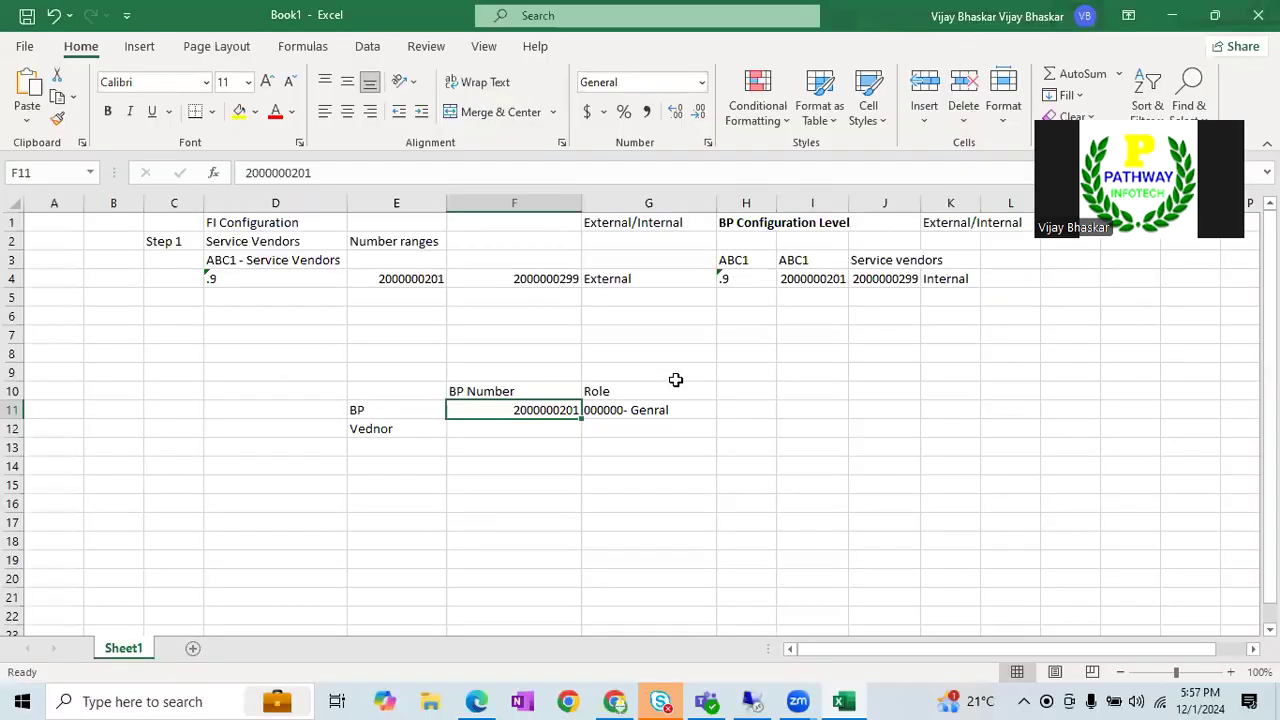
left_click(537, 430)
key("ctrl+v")
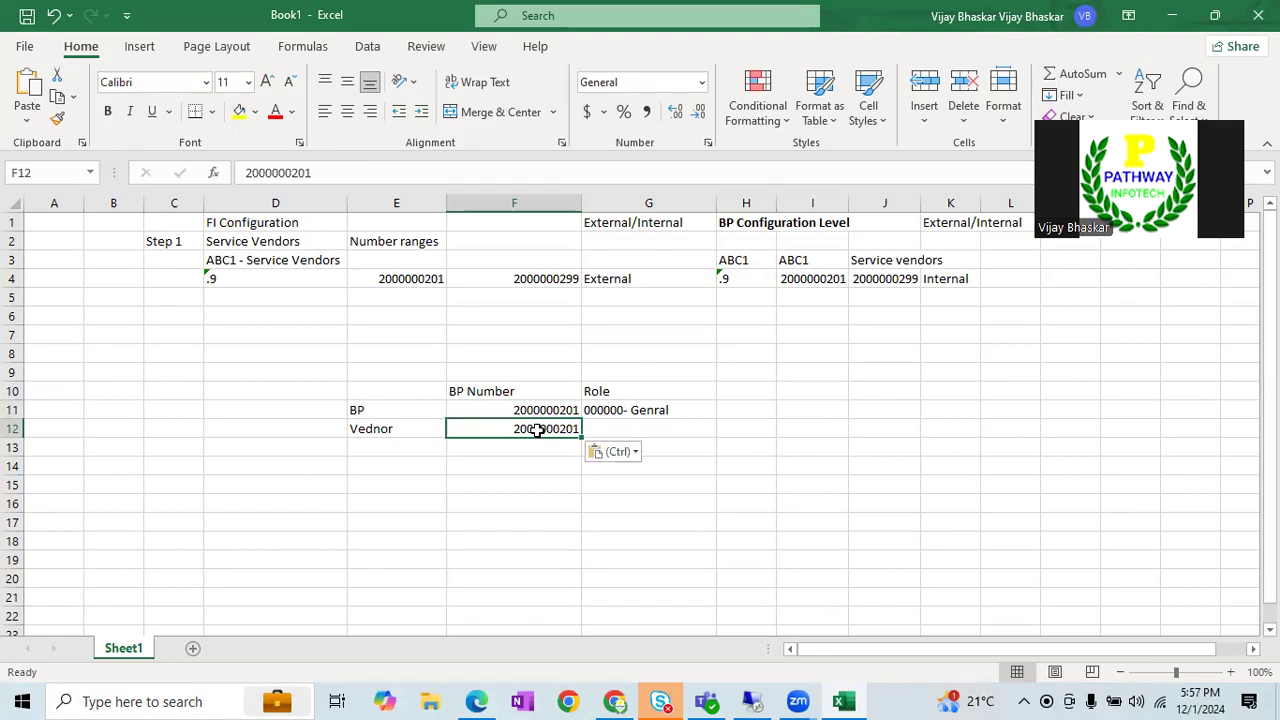
Step: Enter the role text "FLVN00- Fi Vendor" in cell G12 beside the vendor number
key("Right")
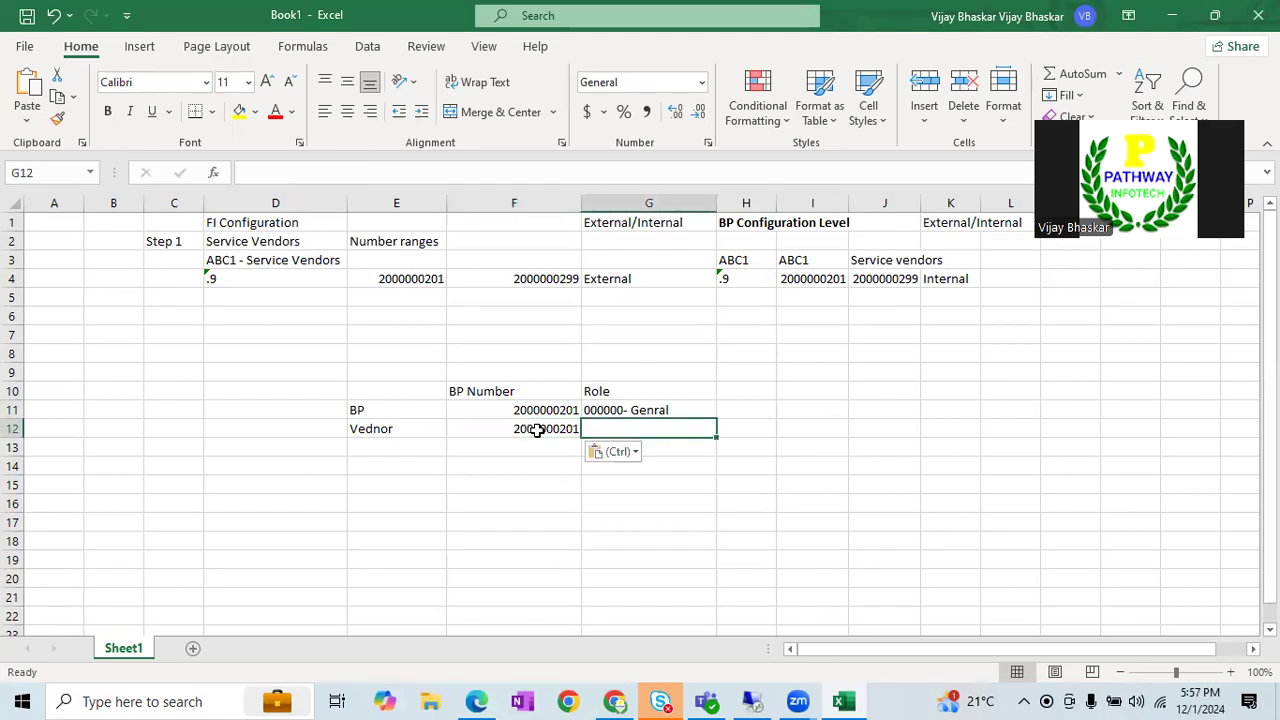
type("FLVN00")
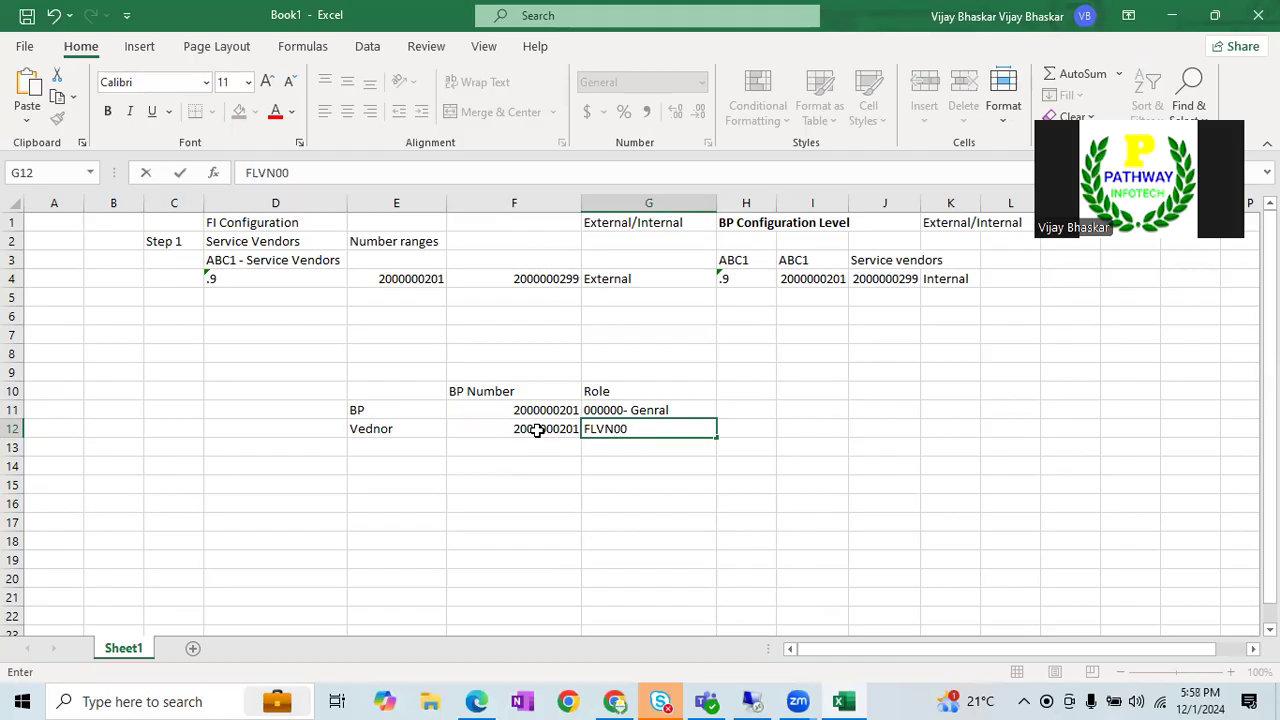
type("- Fi Vendor")
key("Return")
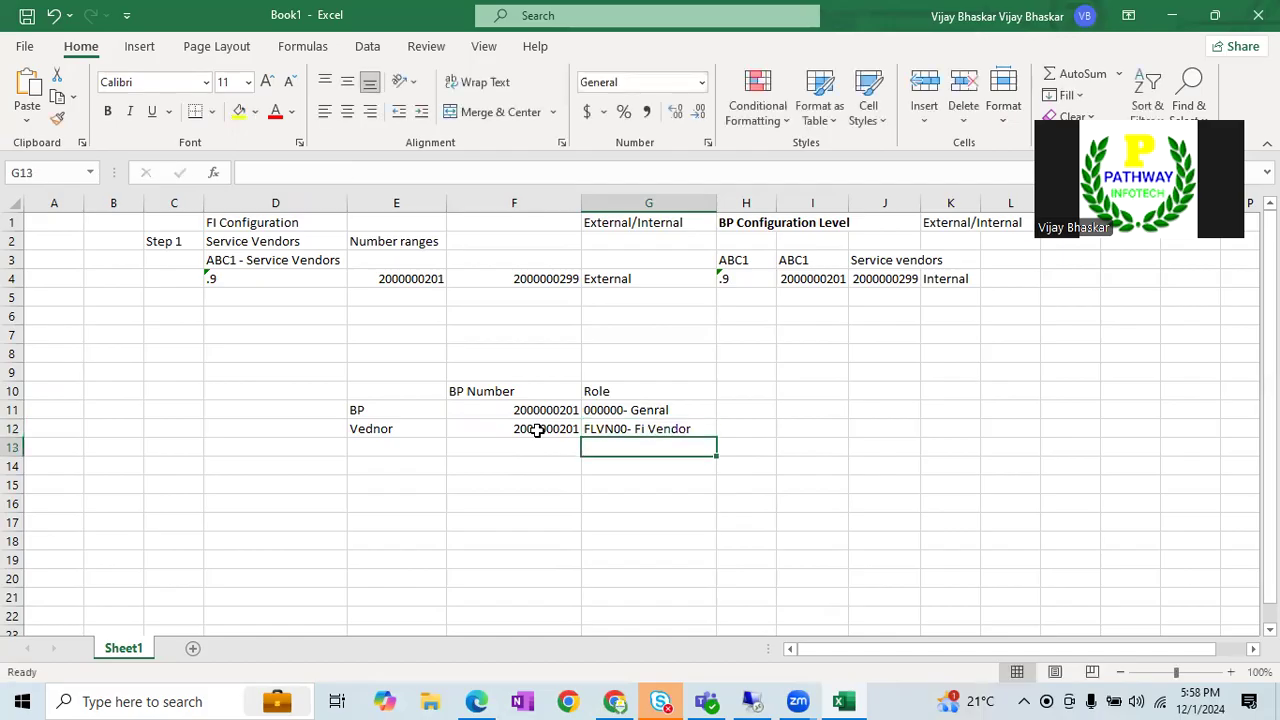
key("ctrl+s")
left_click(888, 455)
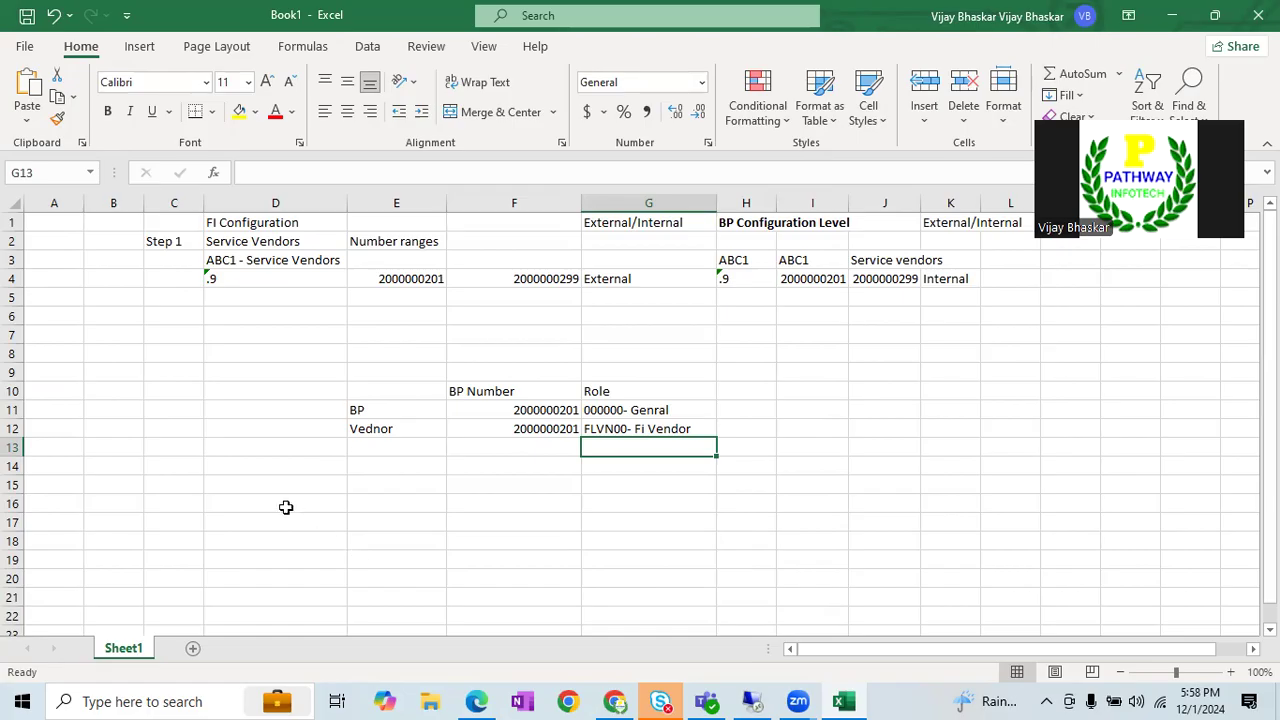
Step: Enter the heading "CVI - Integration" in cell D16
left_click(252, 503)
type("CV")
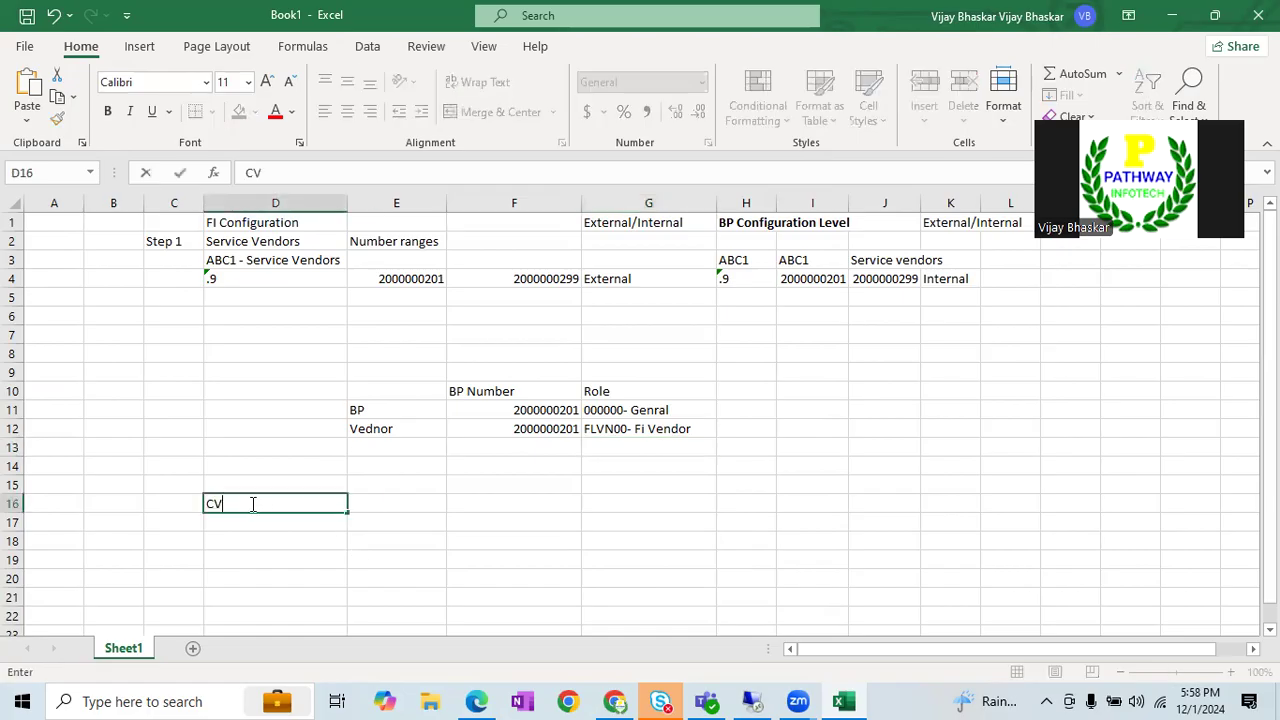
key("BackSpace")
type("VI - Integration")
key("Return")
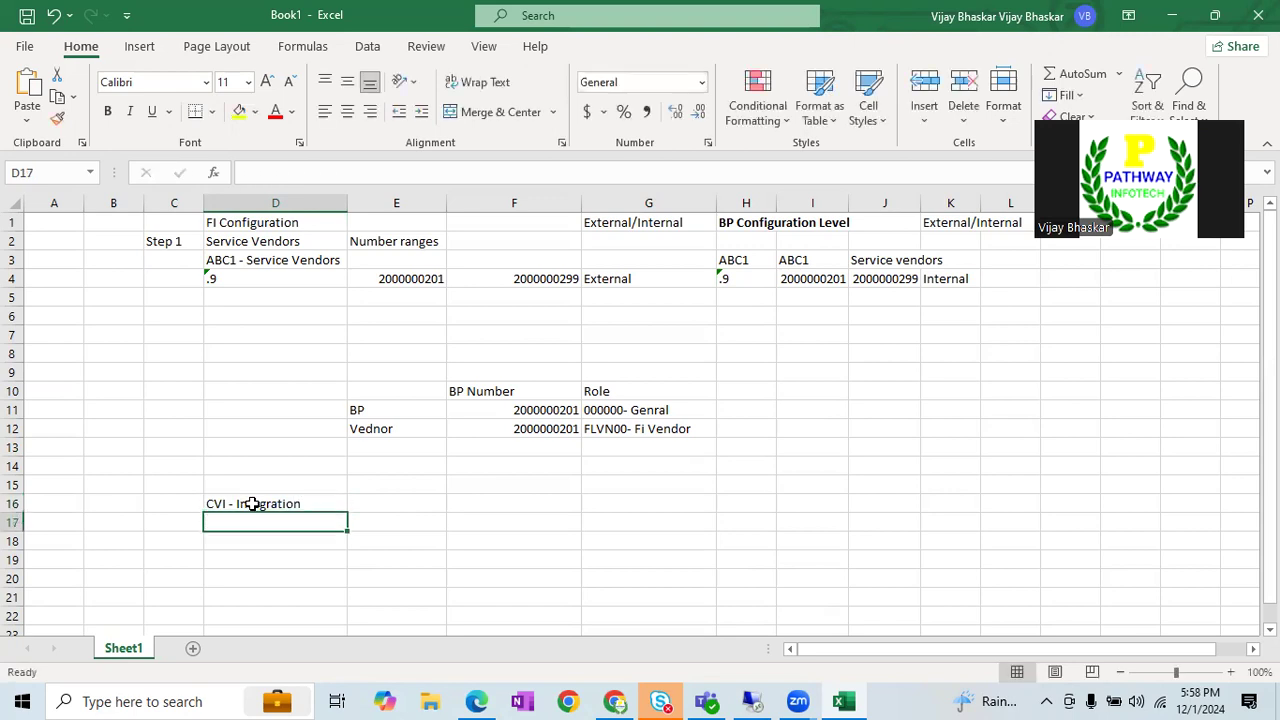
Step: List the abbreviation's meanings in D17 to D19: "C- Customer", "V- Vendor" and "I - Integration"
type("C")
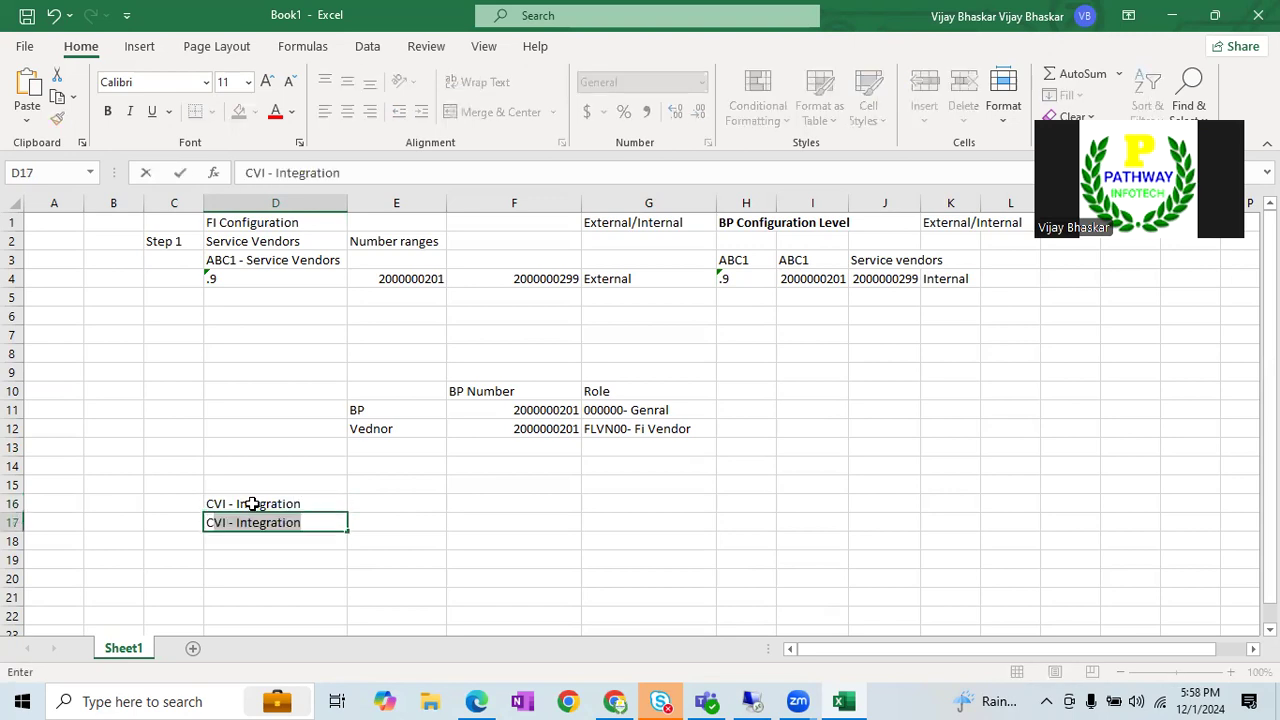
key("BackSpace")
type("- Customer")
key("Return")
type("V")
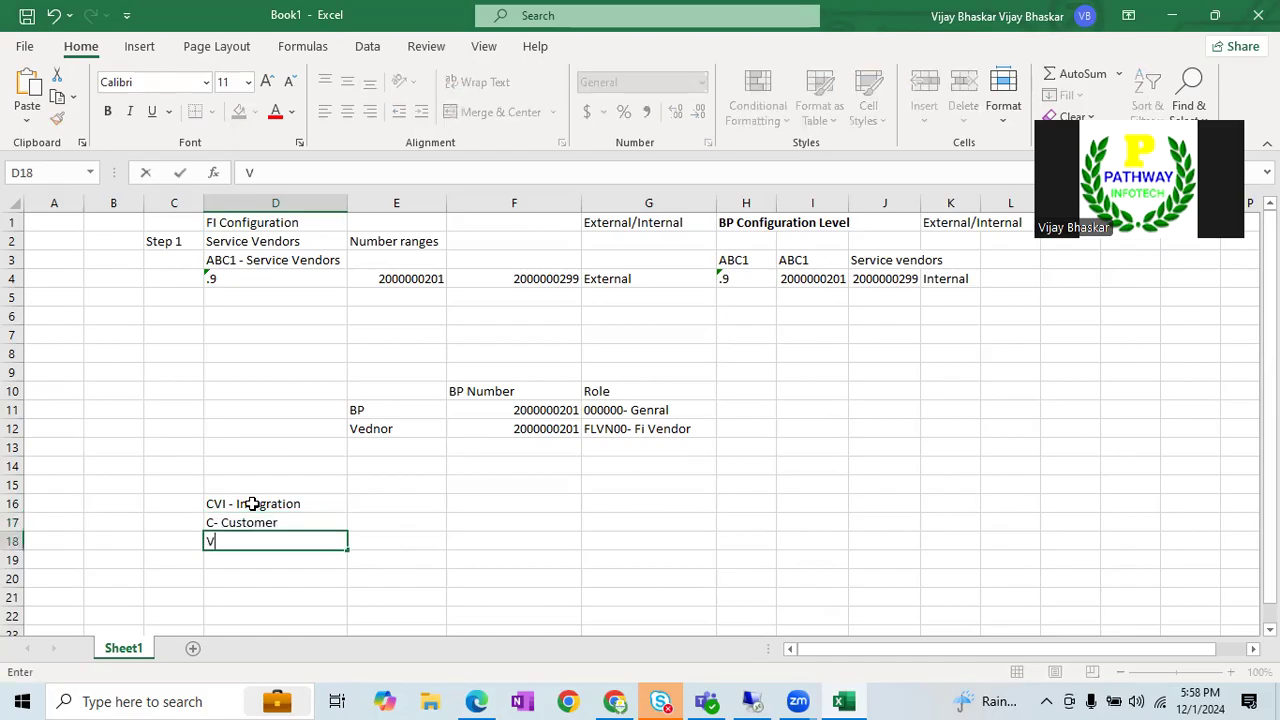
type("- Vendor")
key("Return")
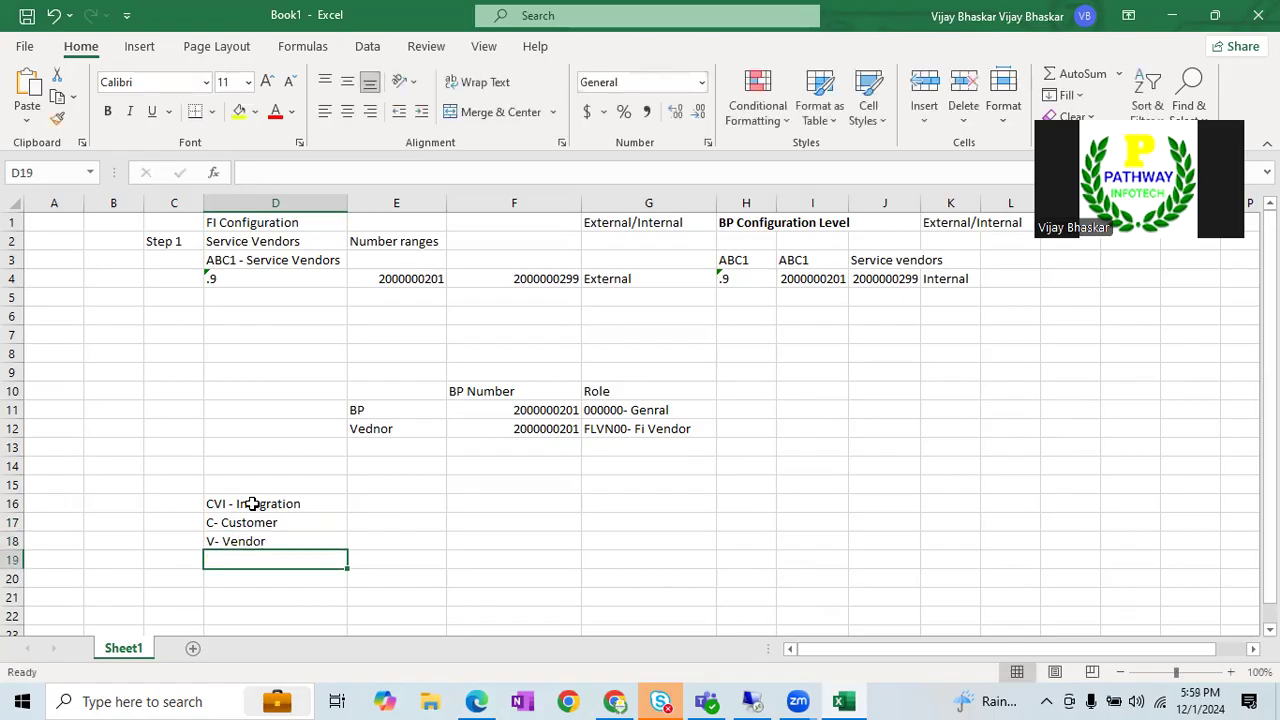
type("I - Integration")
key("Return")
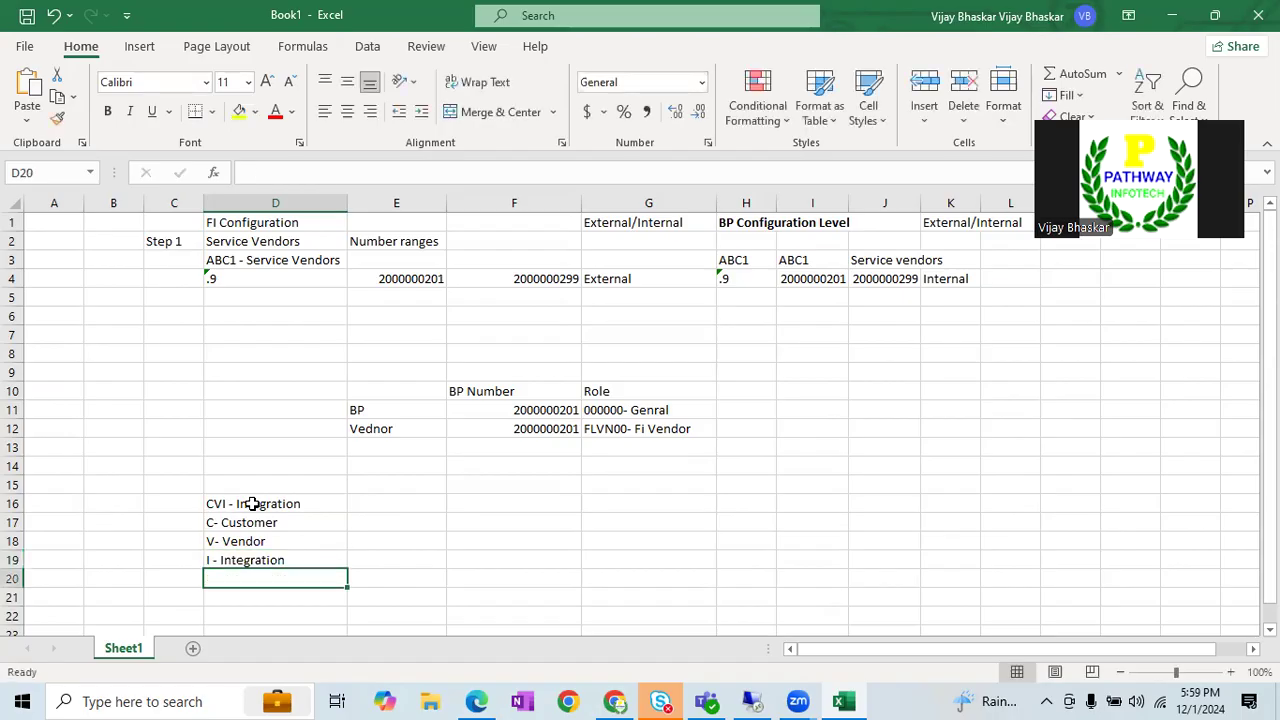